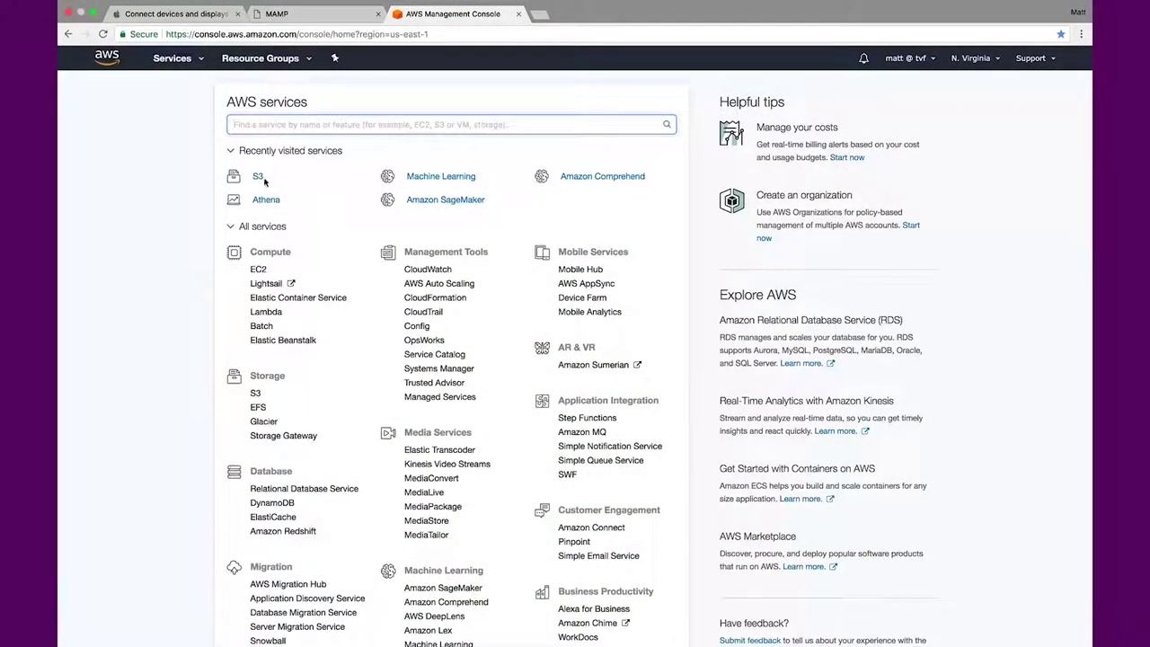
# - Open the DATA_LT folder of the mwrekognitionupload bucket in Amazon S3
pyautogui.click(260, 178)
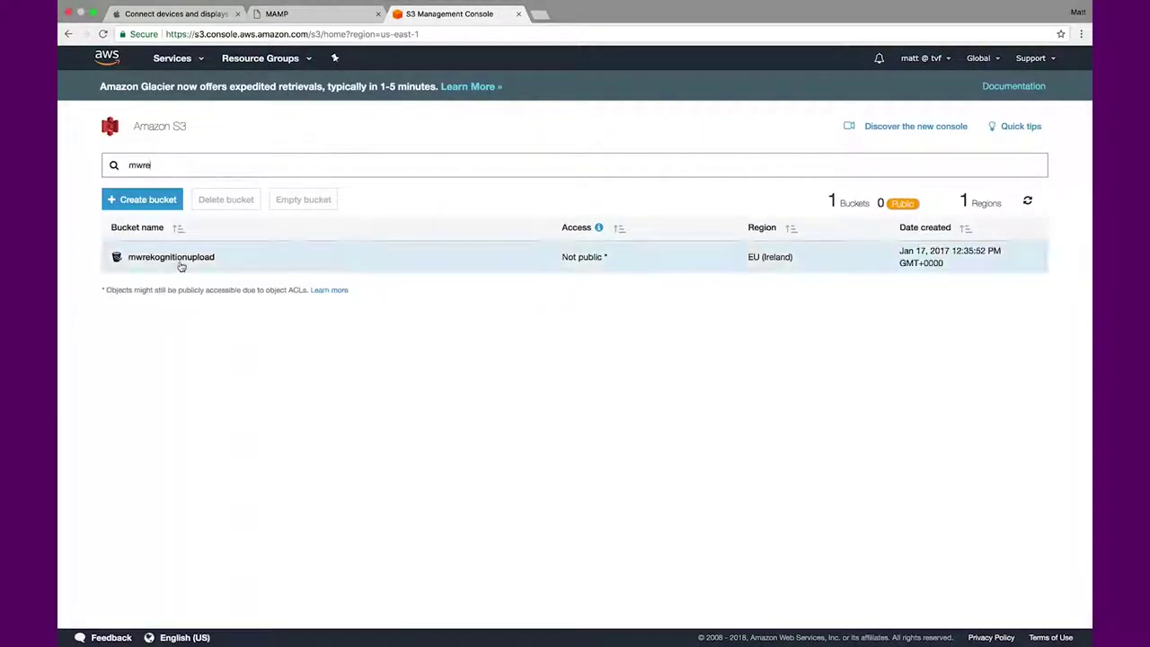
pyautogui.click(179, 260)
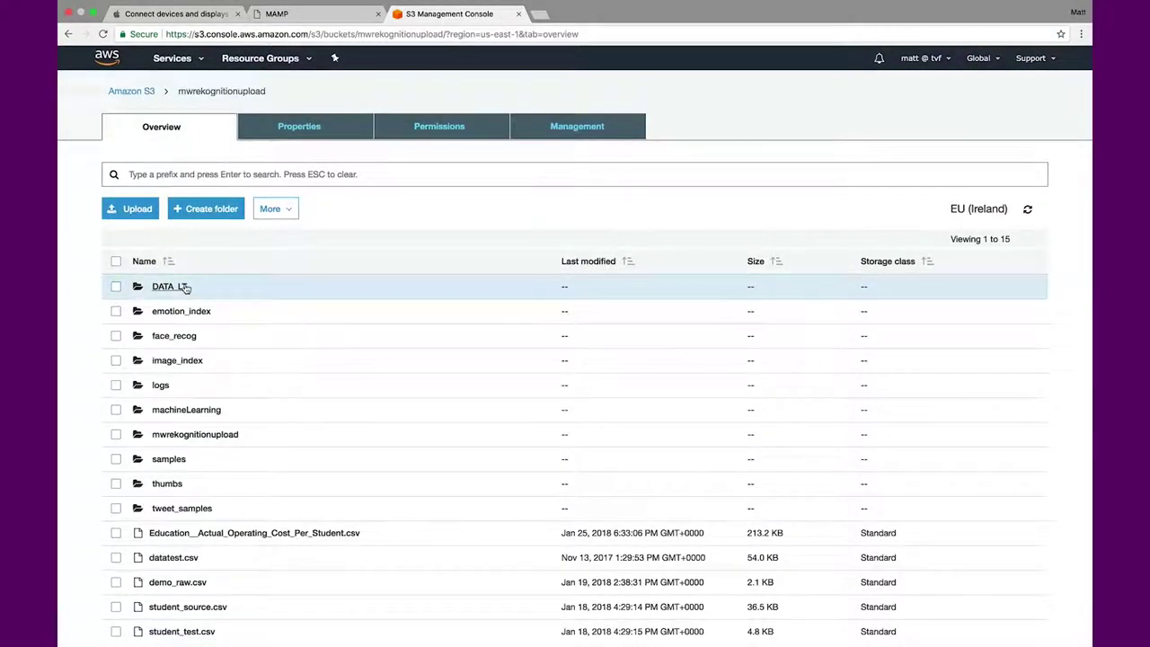
pyautogui.click(184, 286)
# - Start an upload to DATA_LT and add the goal_attainment_training_data CSV file from the data folder on the Desktop
pyautogui.click(145, 210)
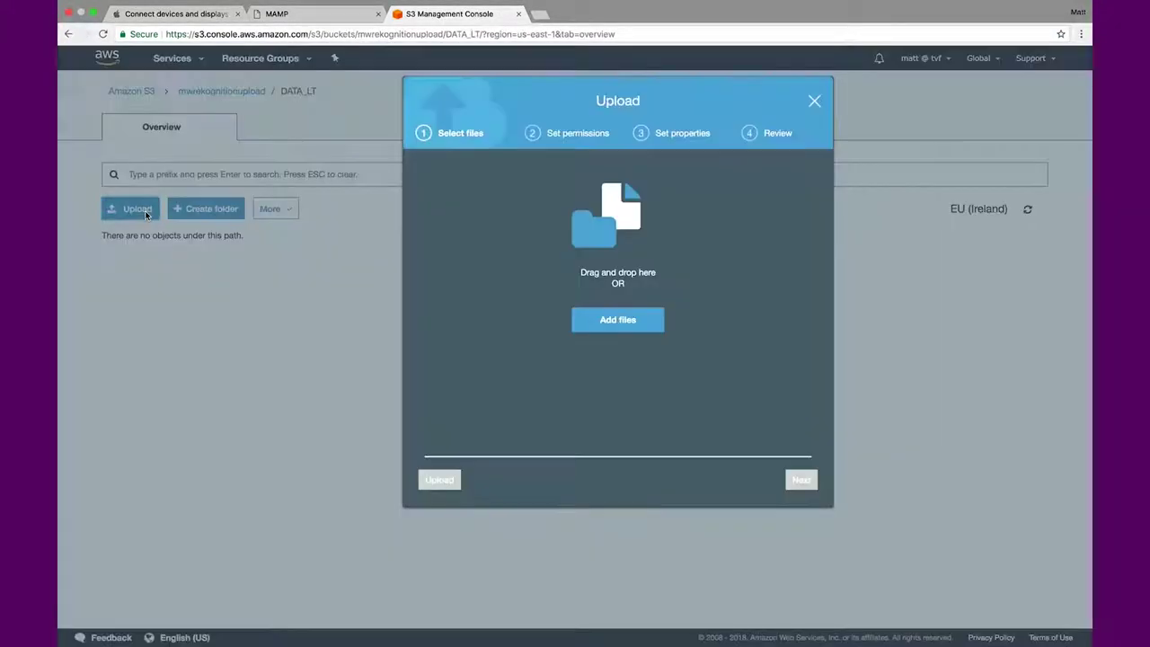
pyautogui.click(619, 319)
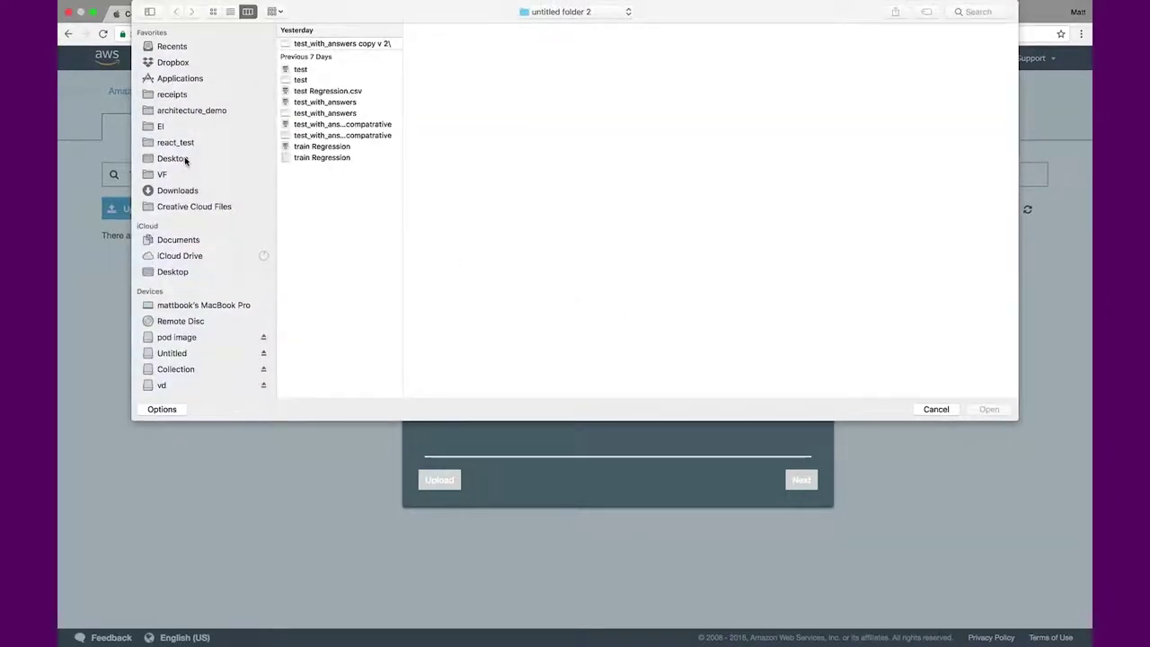
pyautogui.click(185, 160)
pyautogui.click(334, 45)
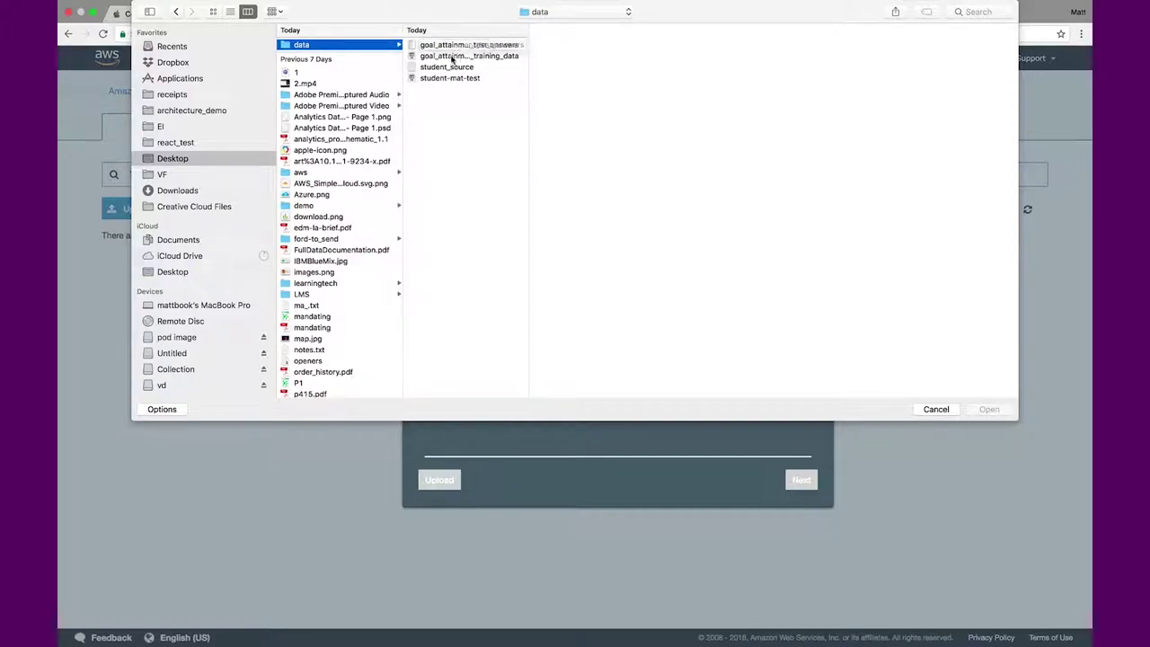
pyautogui.click(452, 56)
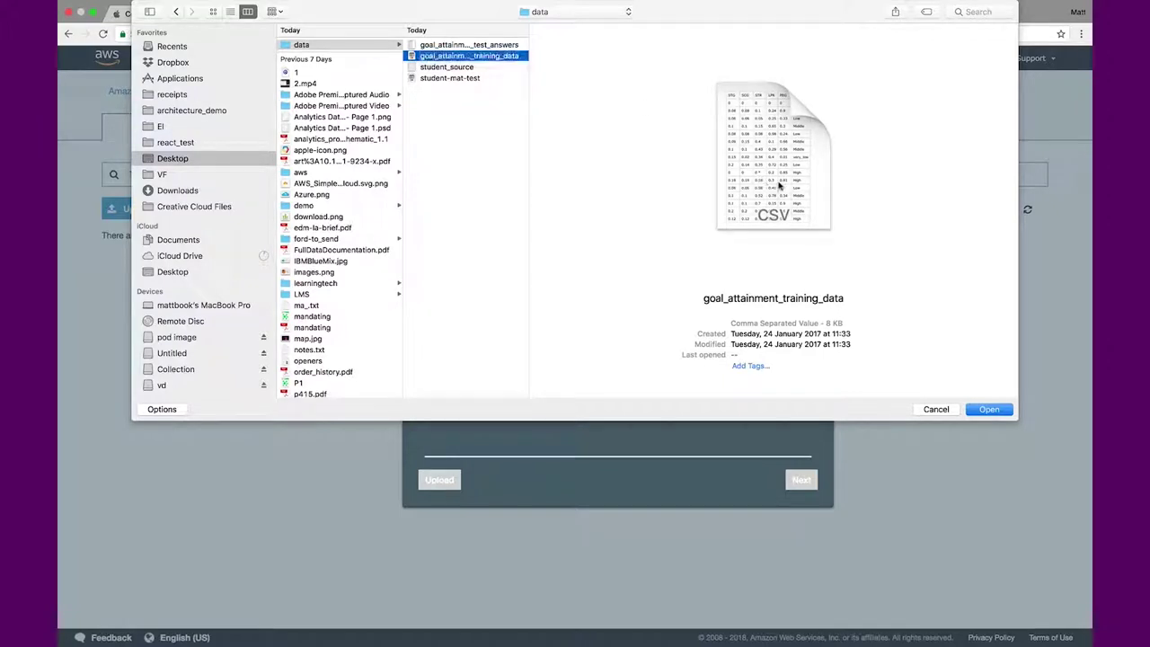
pyautogui.click(989, 409)
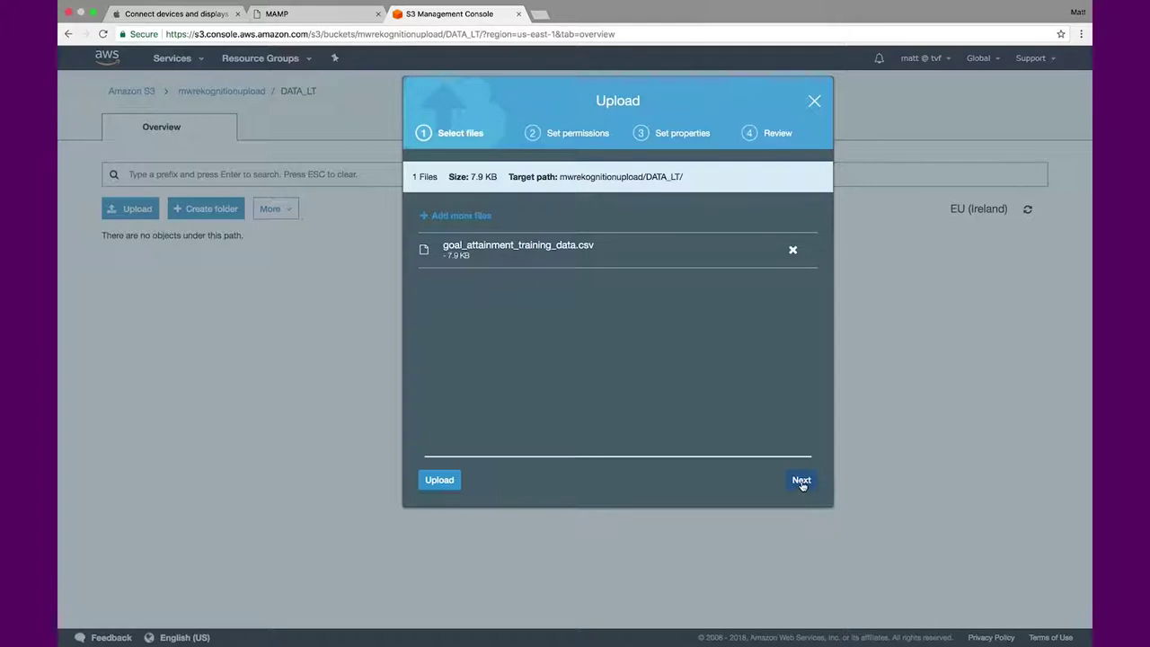
# - Upload the training data file with the default permissions, Standard storage class and no encryption
pyautogui.click(800, 480)
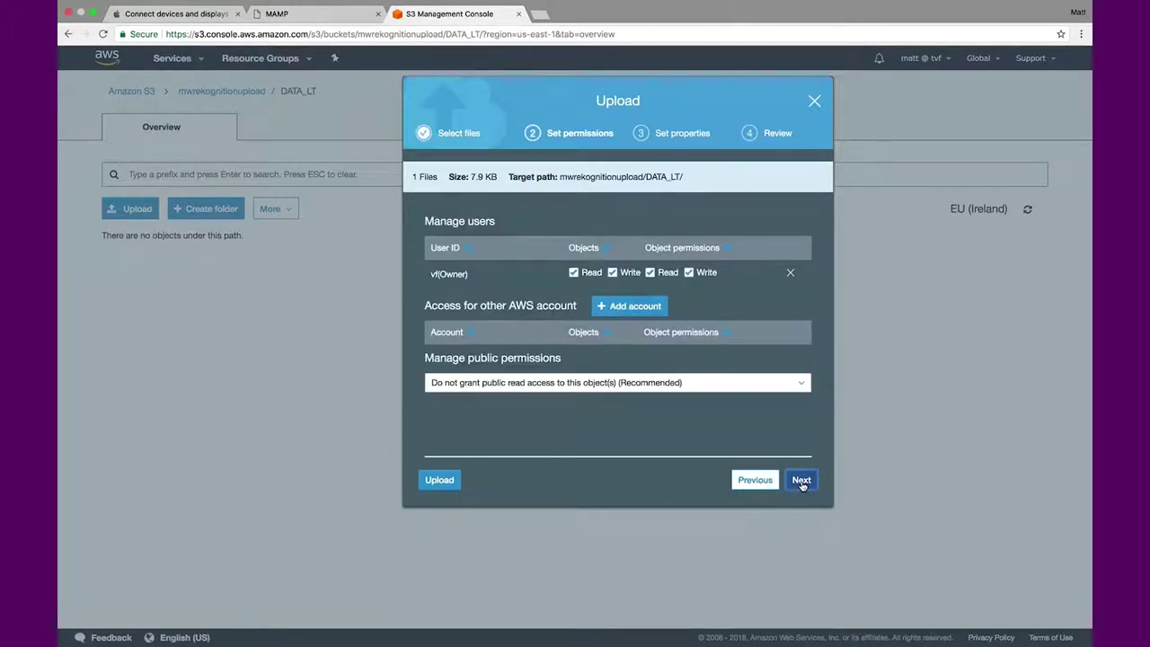
pyautogui.click(800, 480)
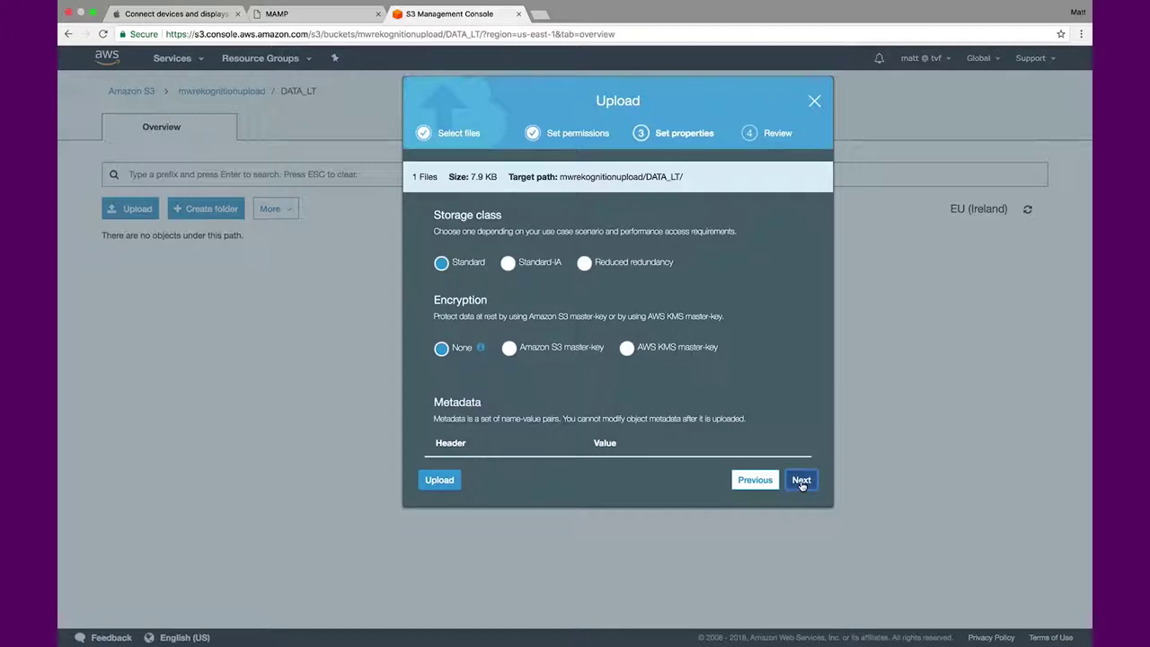
pyautogui.click(800, 479)
pyautogui.click(795, 480)
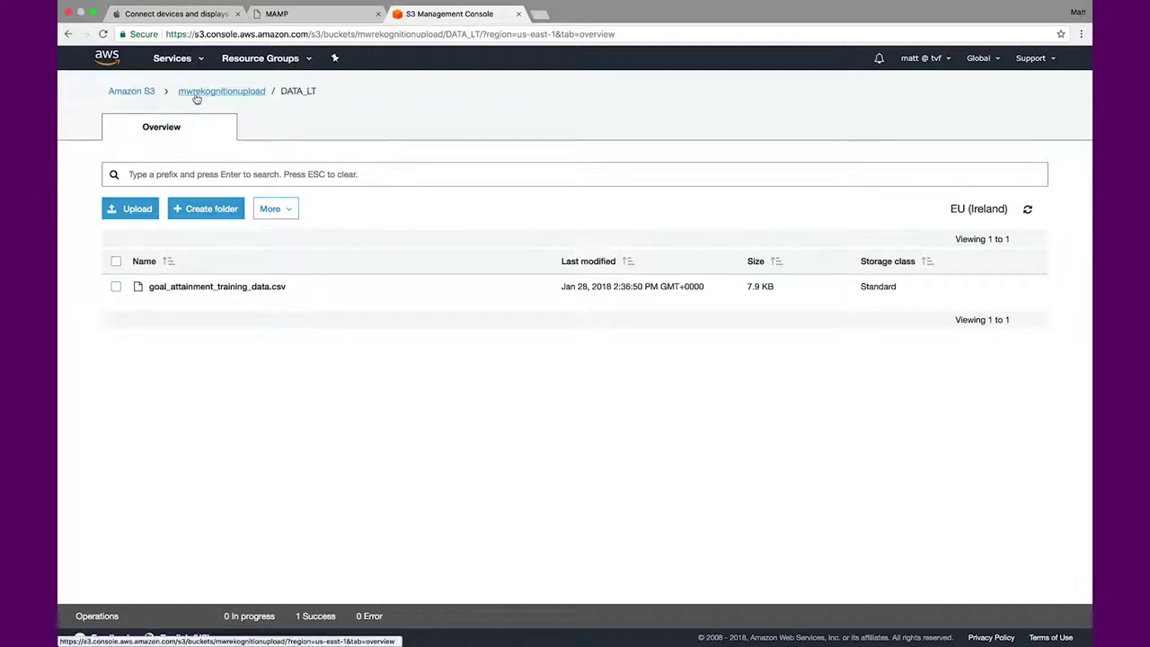
# - Go to the Amazon Machine Learning service and launch its standard setup
pyautogui.click(170, 63)
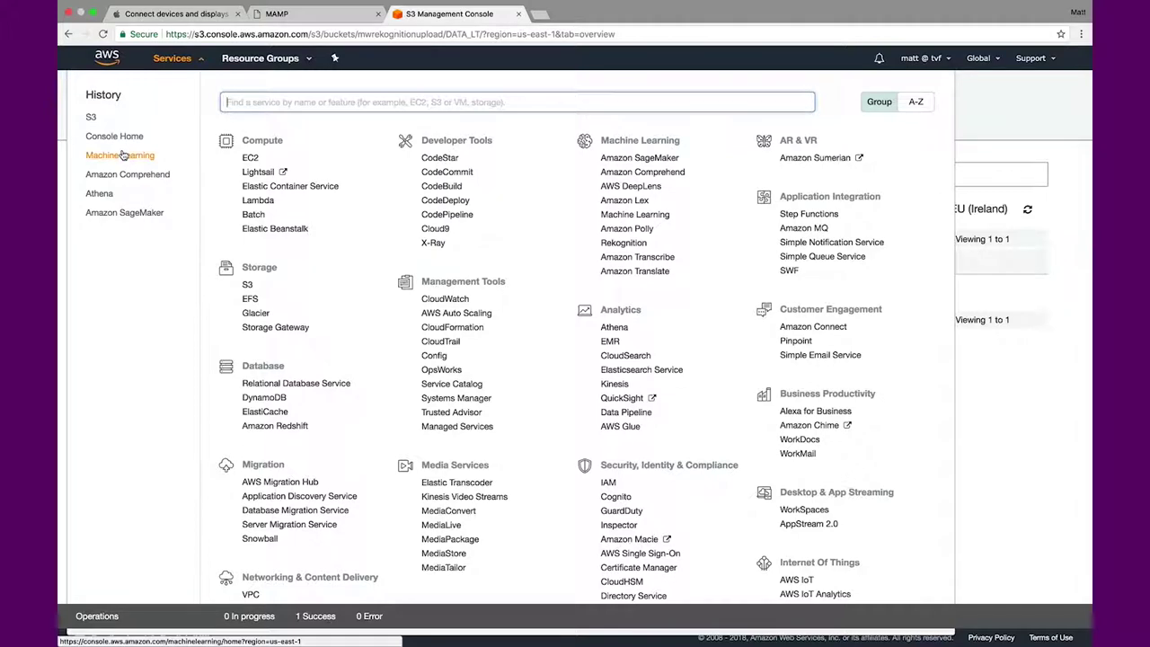
pyautogui.moveTo(672, 271); pyautogui.dragTo(593, 162)
pyautogui.click(579, 163)
pyautogui.click(104, 155)
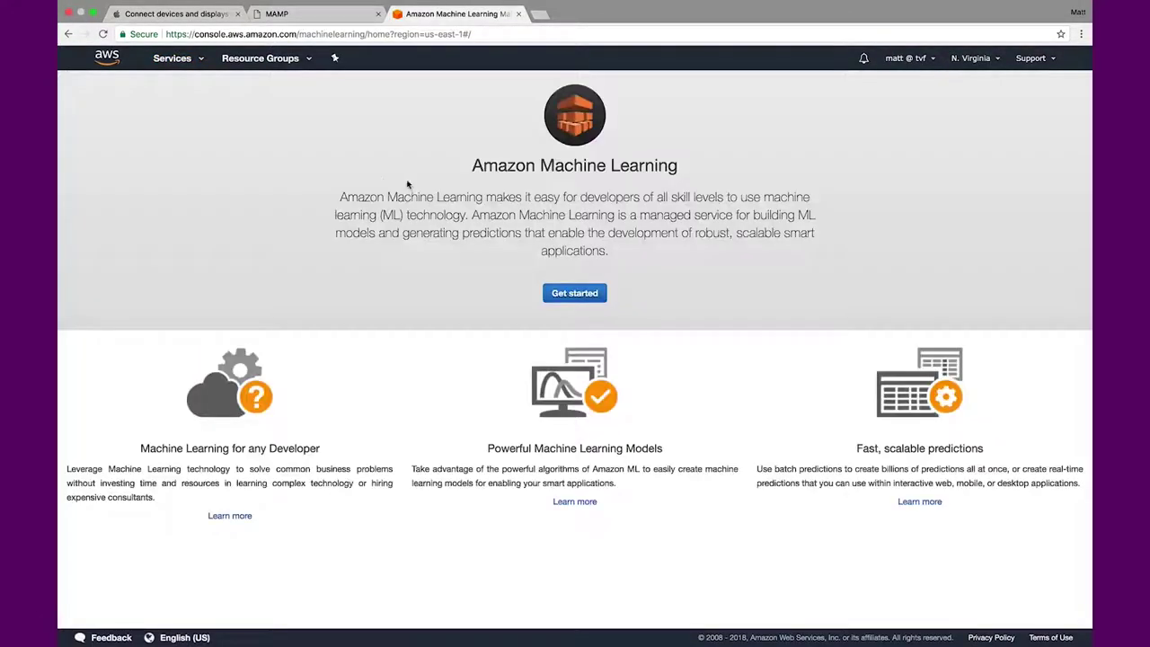
pyautogui.click(589, 294)
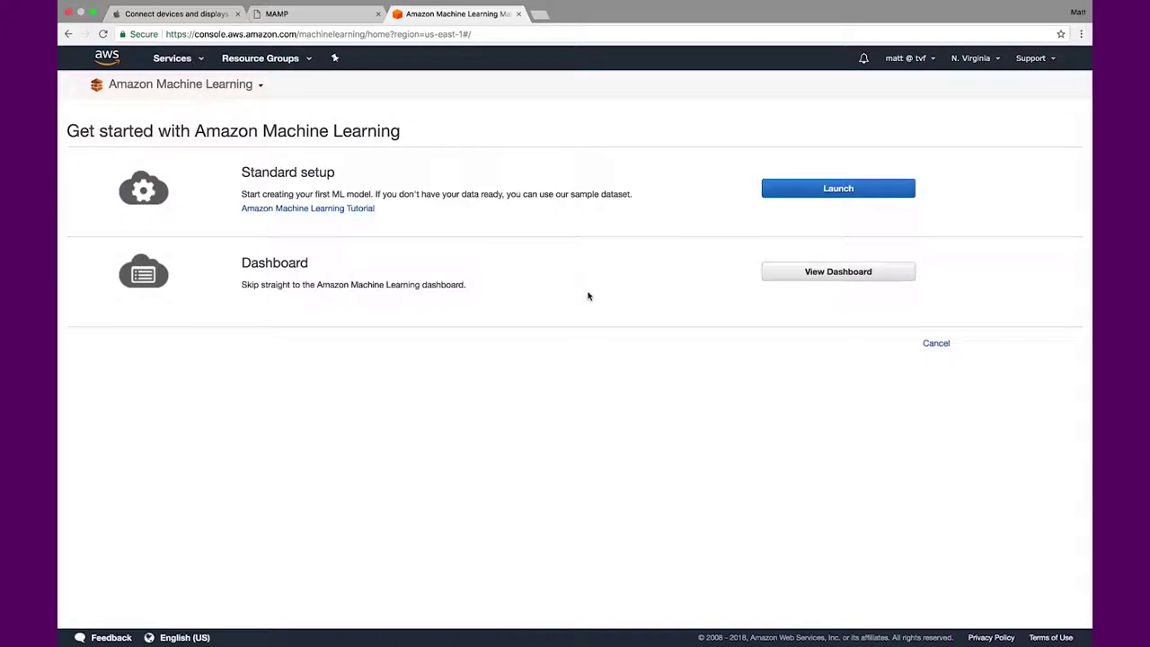
pyautogui.click(811, 189)
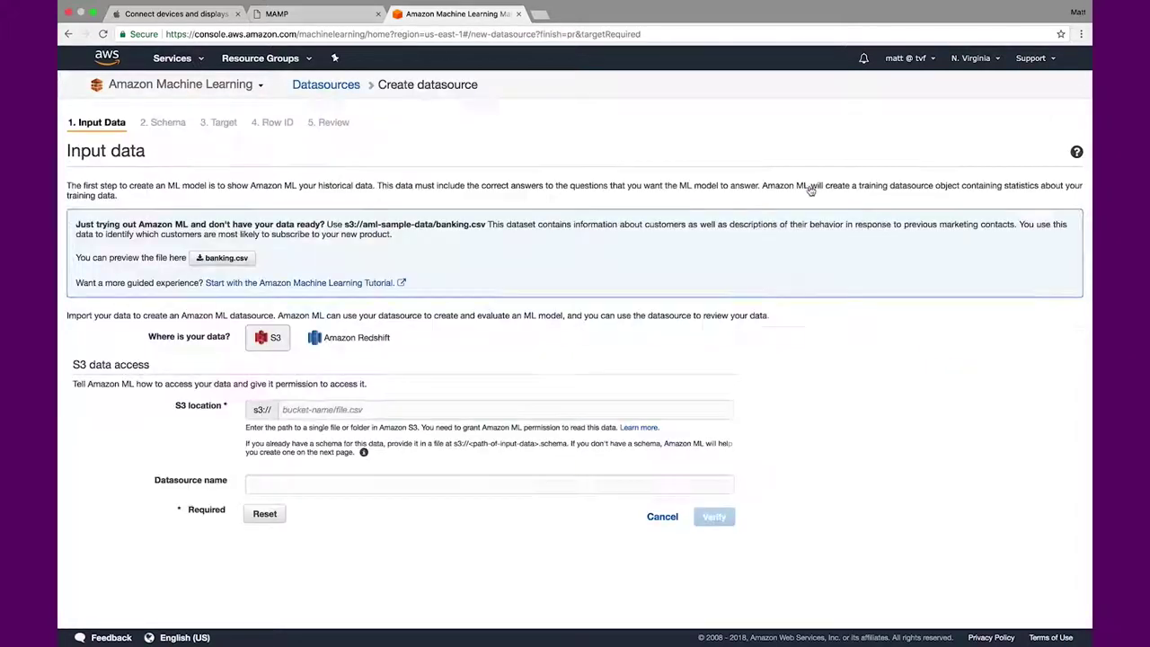
# - Choose S3 as the data source and set its location to mwrekognitionupload/DATA_LT/goal_attainment_training_data.csv
pyautogui.click(346, 337)
pyautogui.click(285, 337)
pyautogui.click(330, 409)
pyautogui.write('mw')
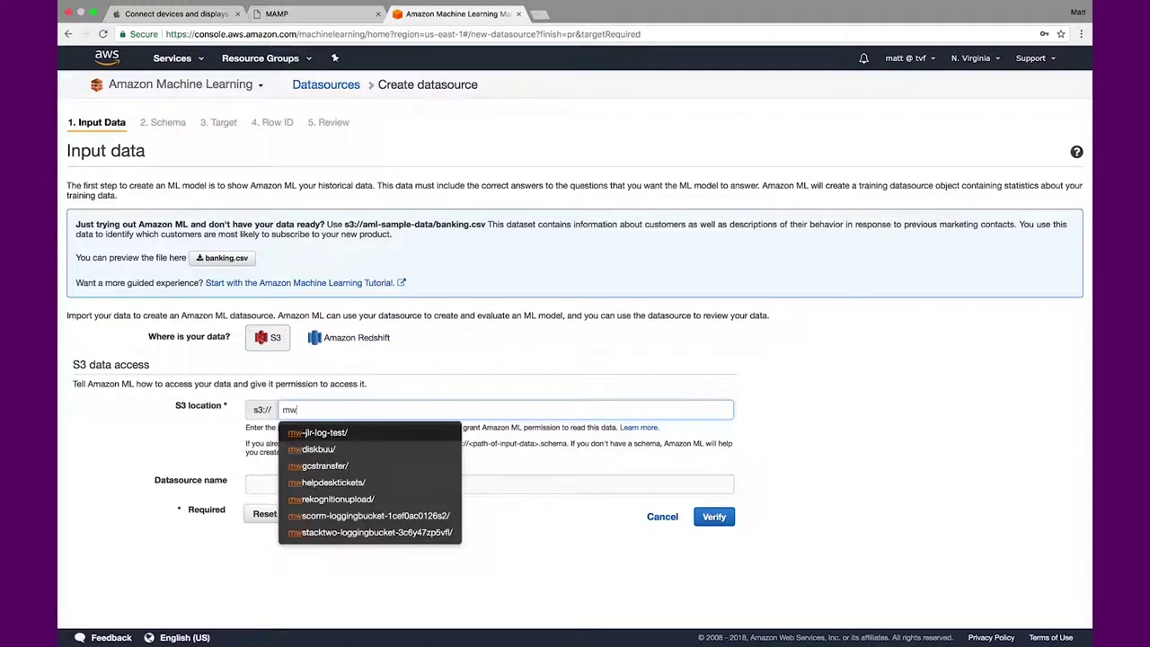
pyautogui.press('Down')
pyautogui.press('Down')
pyautogui.press('Down')
pyautogui.press('Down')
pyautogui.press('Down')
pyautogui.press('Return')
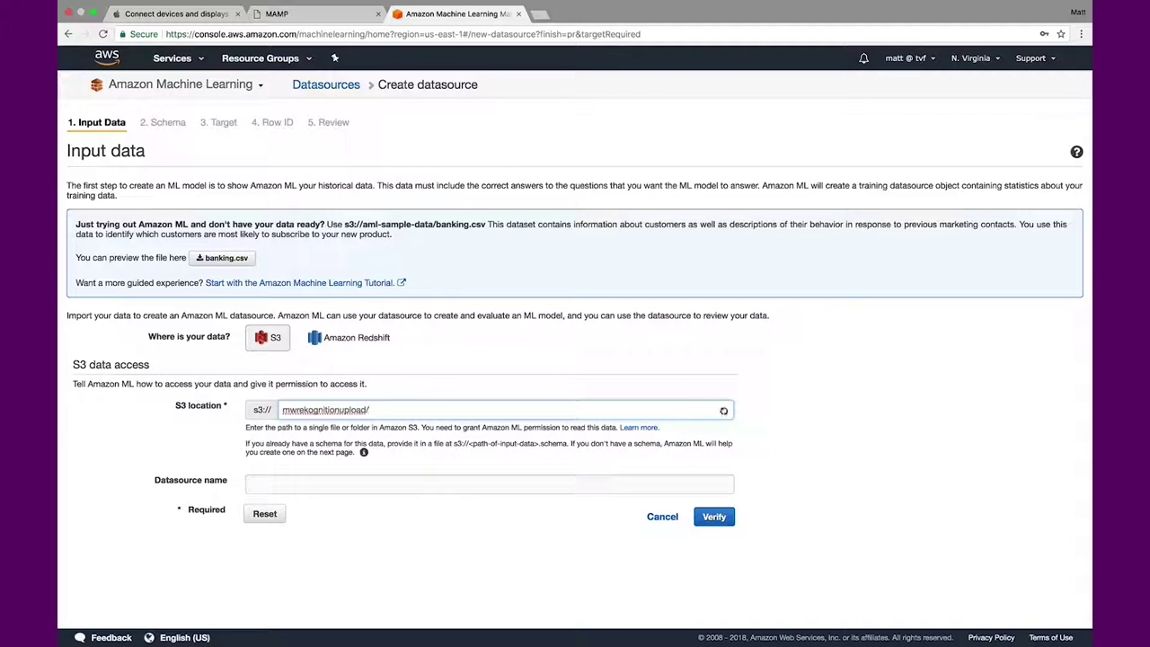
pyautogui.press('Down')
pyautogui.press('Return')
pyautogui.press('Down')
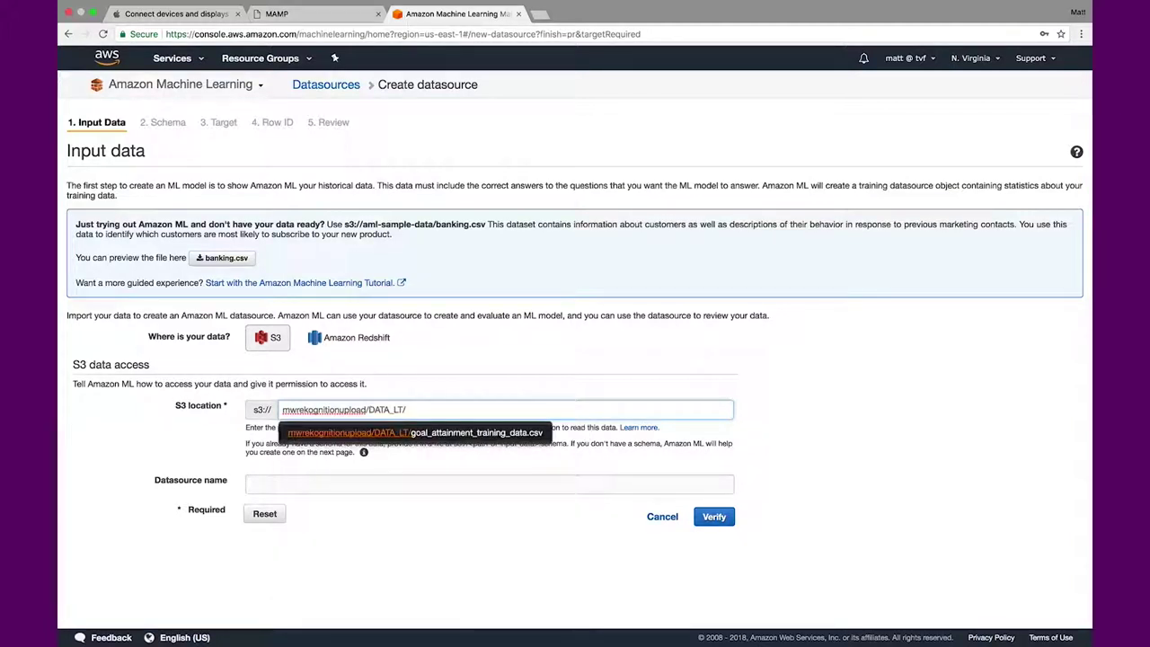
pyautogui.press('Return')
# - Name the datasource Goal_Attainment_LT_2018, verify it with read permission granted for the S3 location, and continue to the schema
pyautogui.click(283, 484)
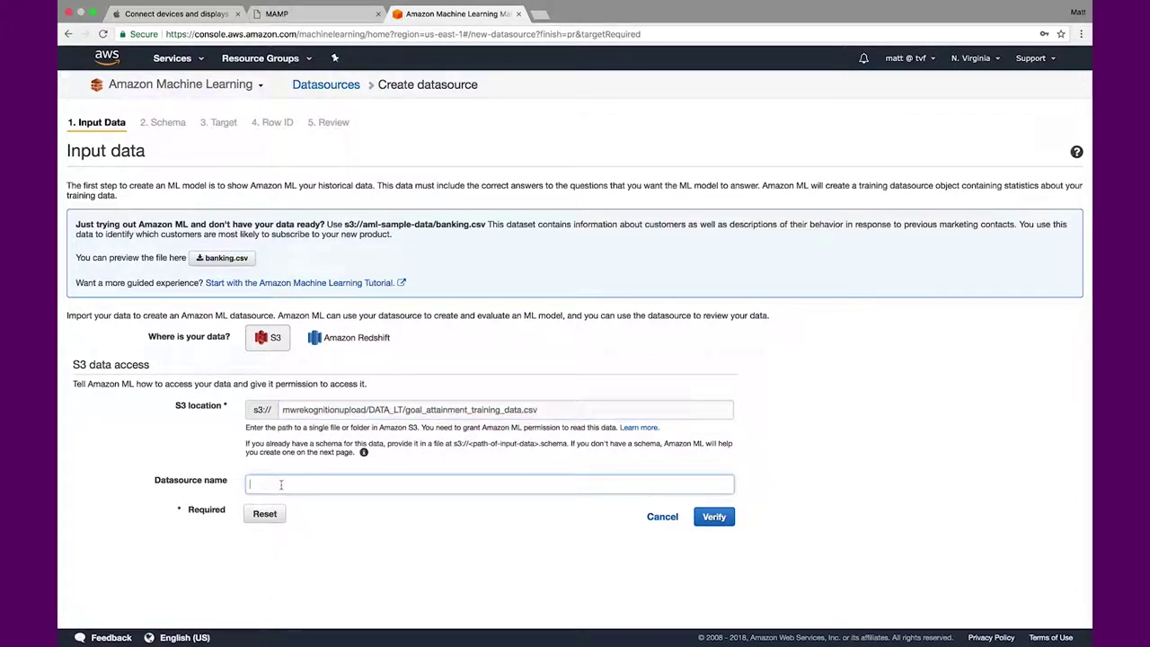
pyautogui.write('Goal_Attainment_L')
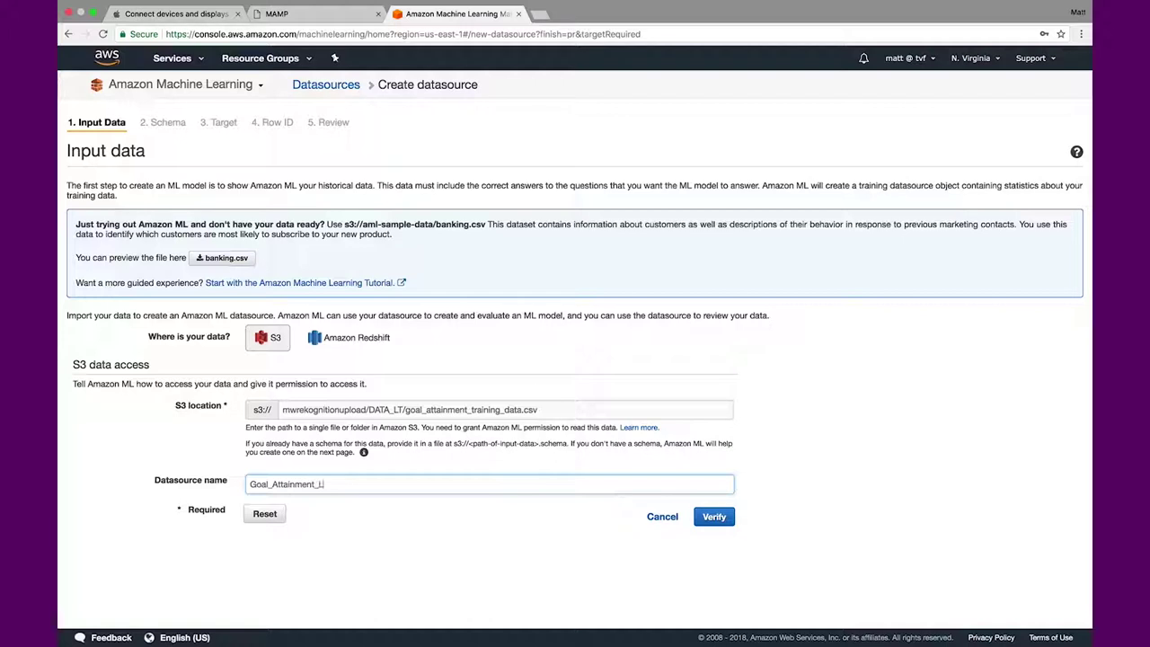
pyautogui.click(728, 516)
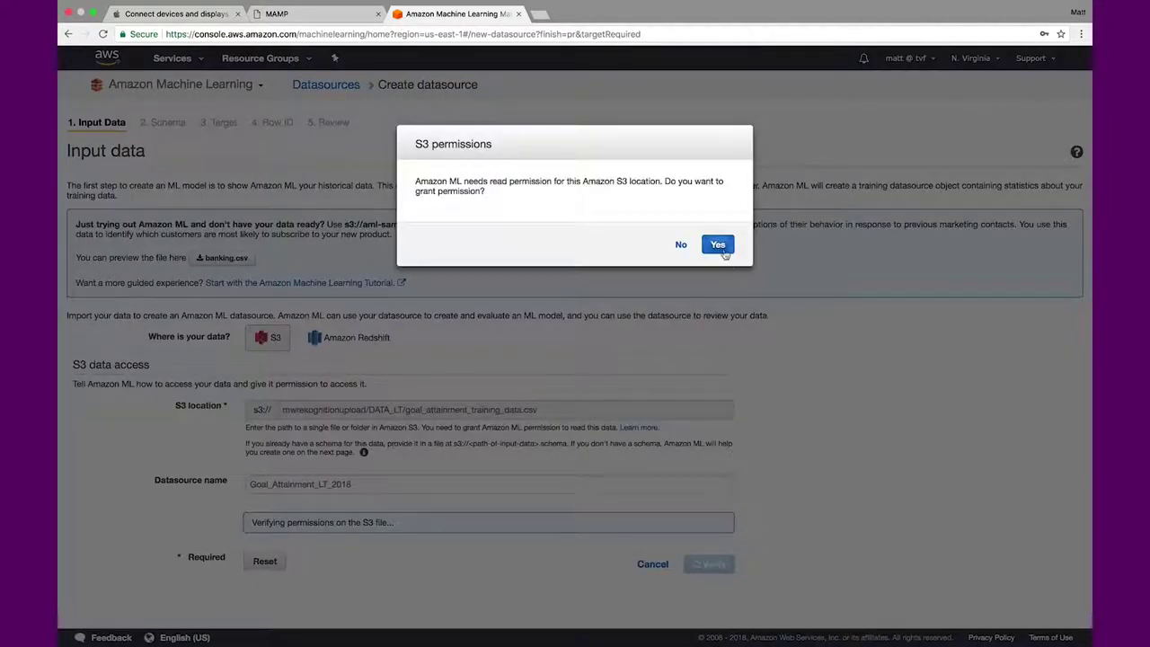
pyautogui.click(717, 245)
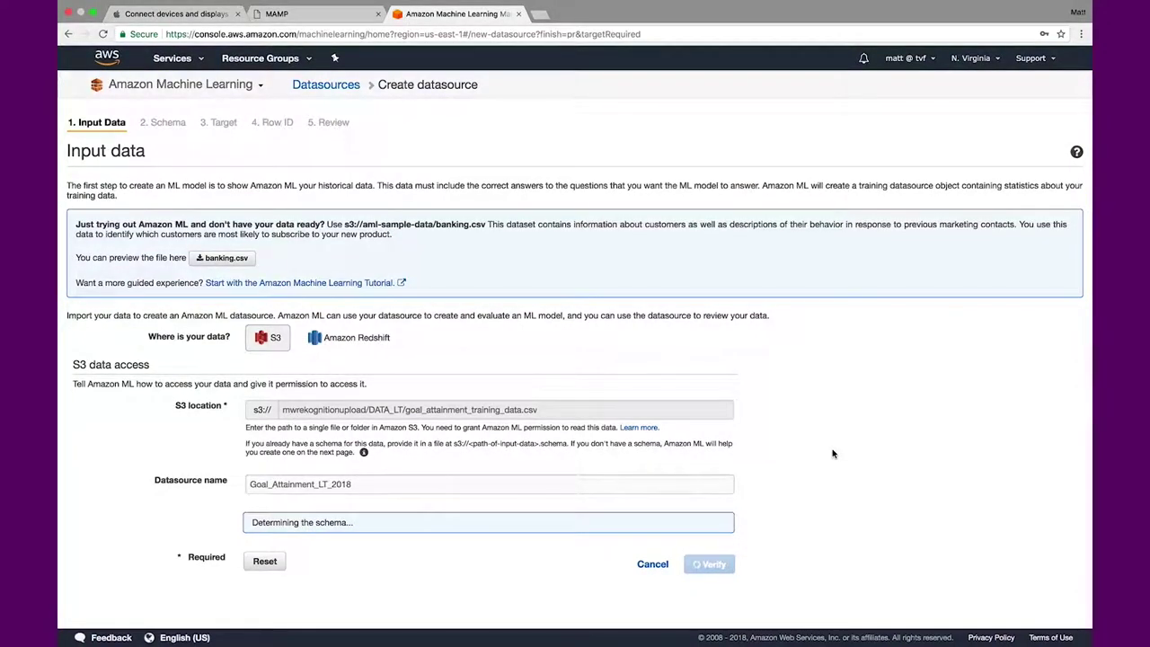
pyautogui.scroll(-2, 831, 453)
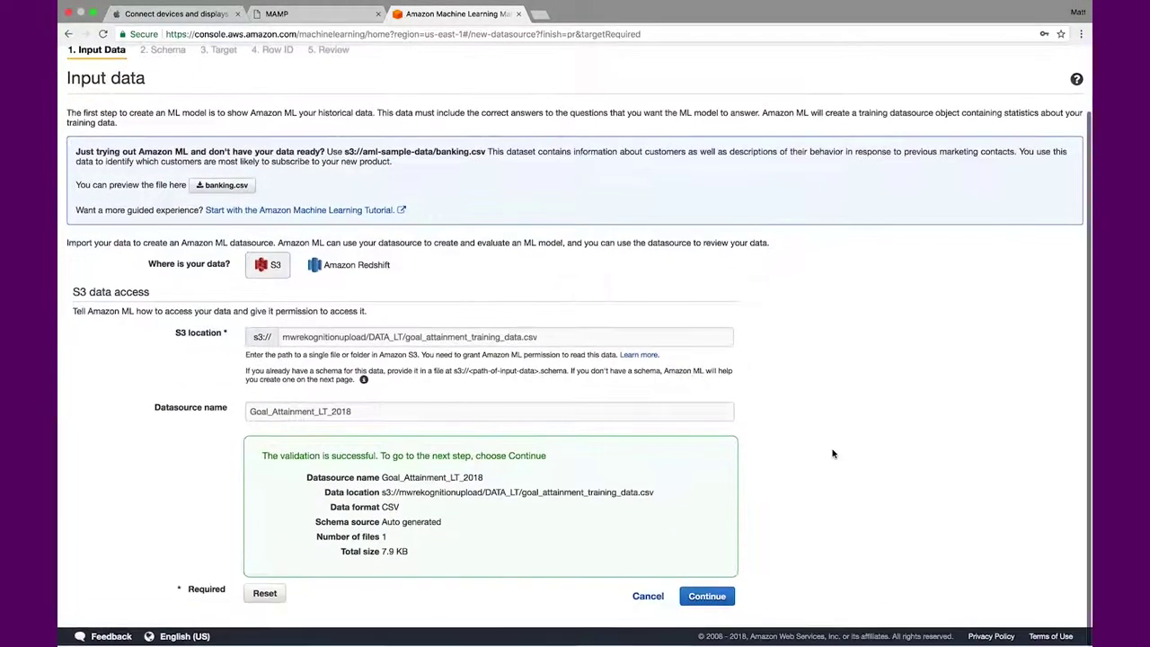
pyautogui.click(707, 597)
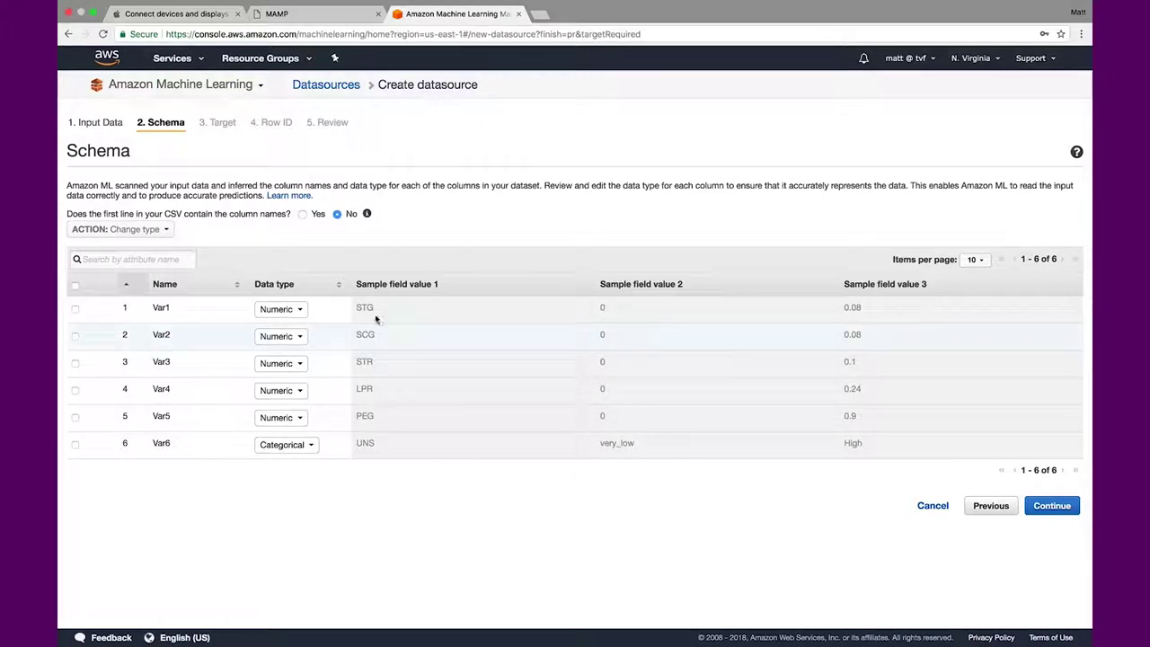
# - Declare that the CSV's first line contains the column names, keep STG as Numeric, and accept the schema
pyautogui.click(304, 217)
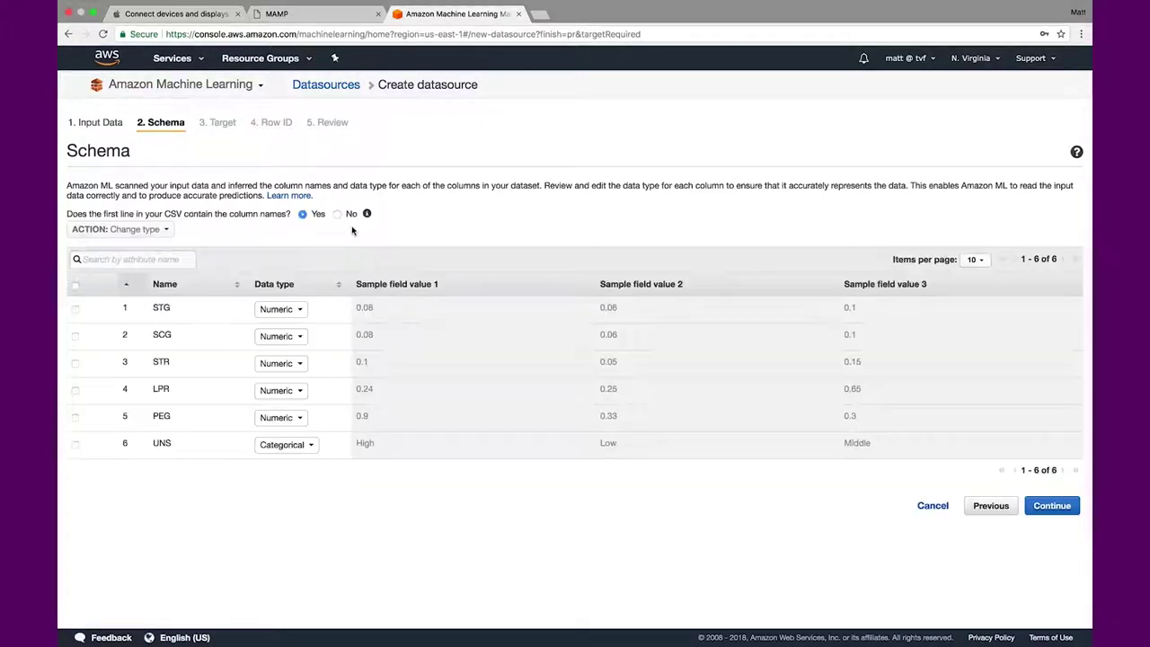
pyautogui.click(298, 312)
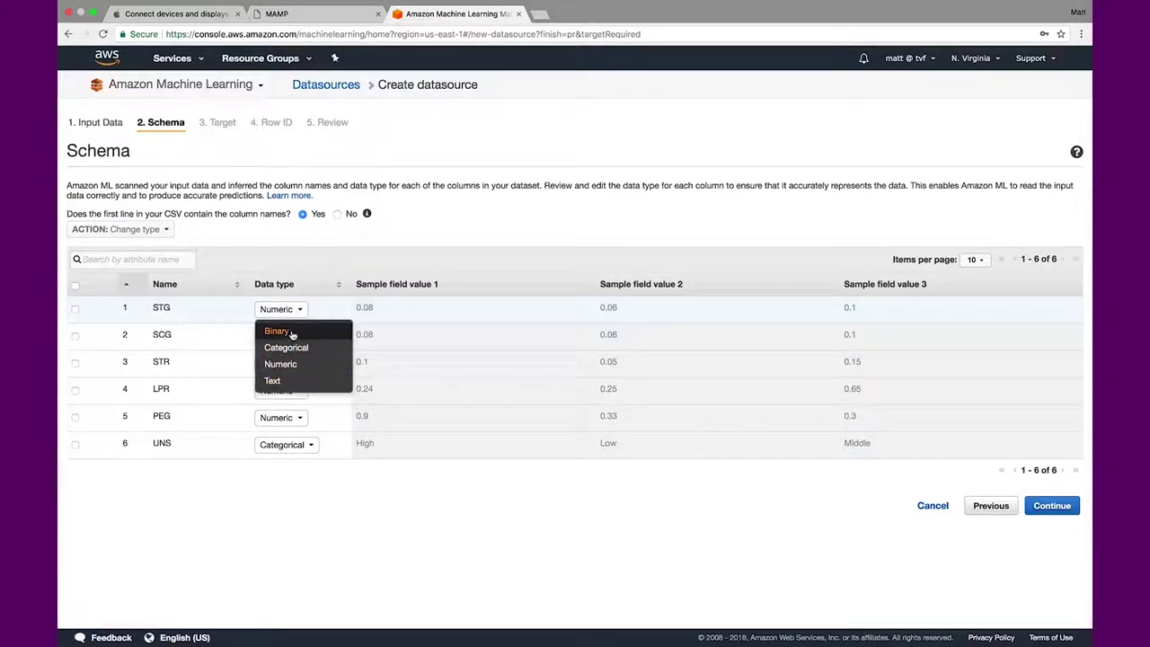
pyautogui.click(302, 364)
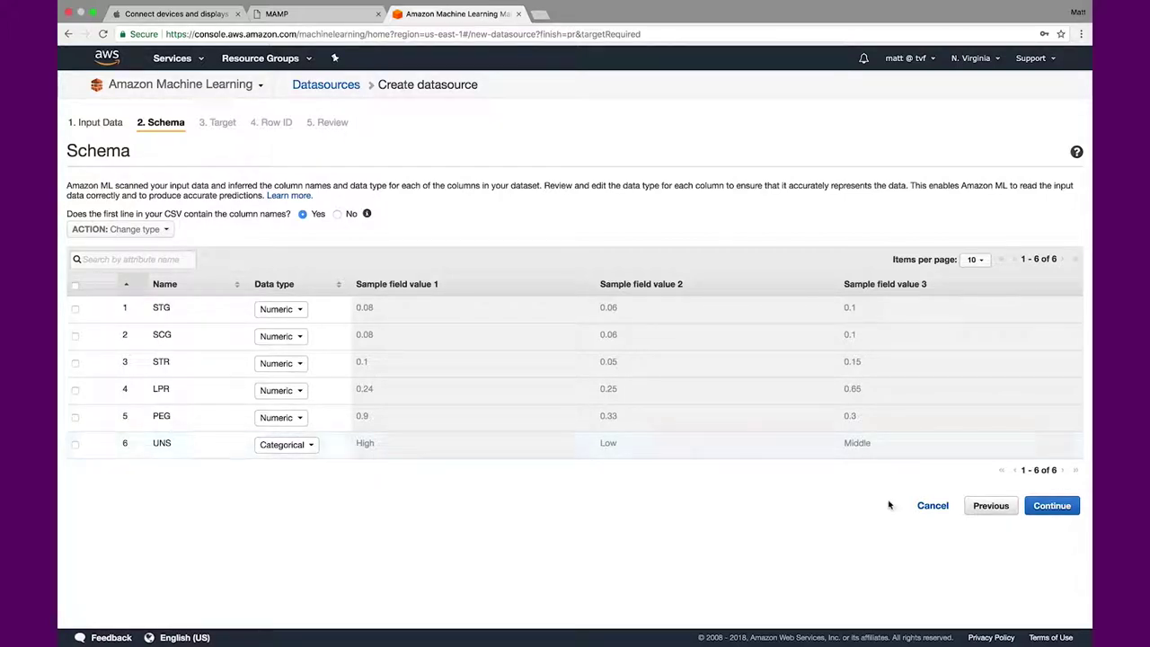
pyautogui.click(1056, 508)
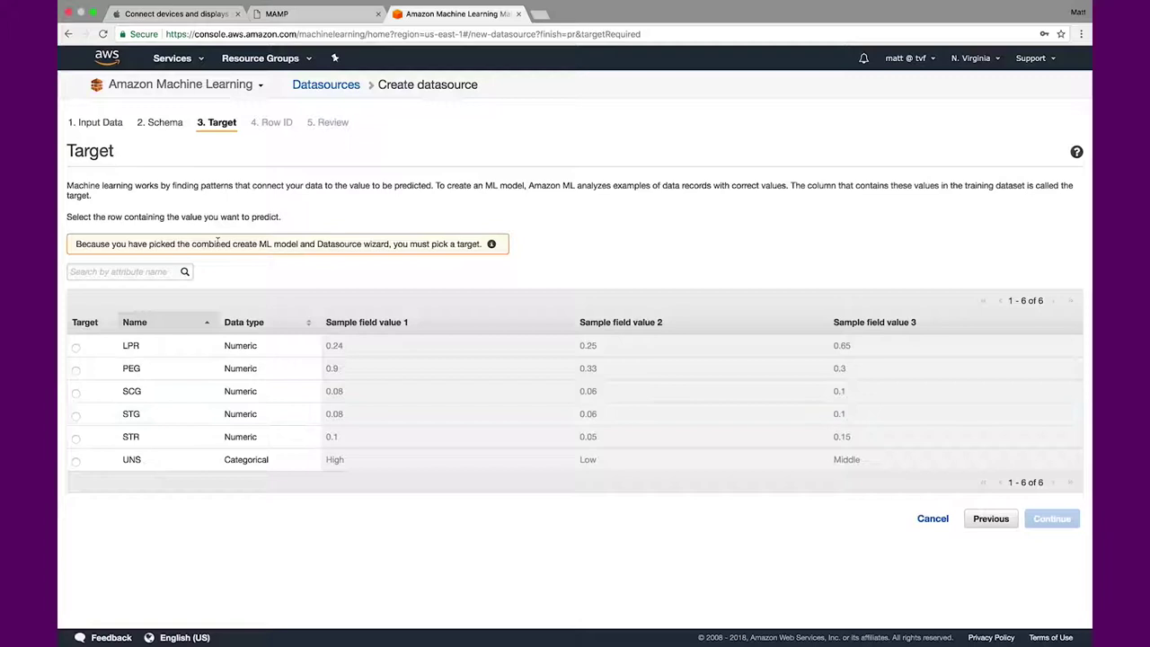
# - Try STR as the prediction target and read which kind of model it would train
pyautogui.moveTo(75, 243); pyautogui.dragTo(487, 244)
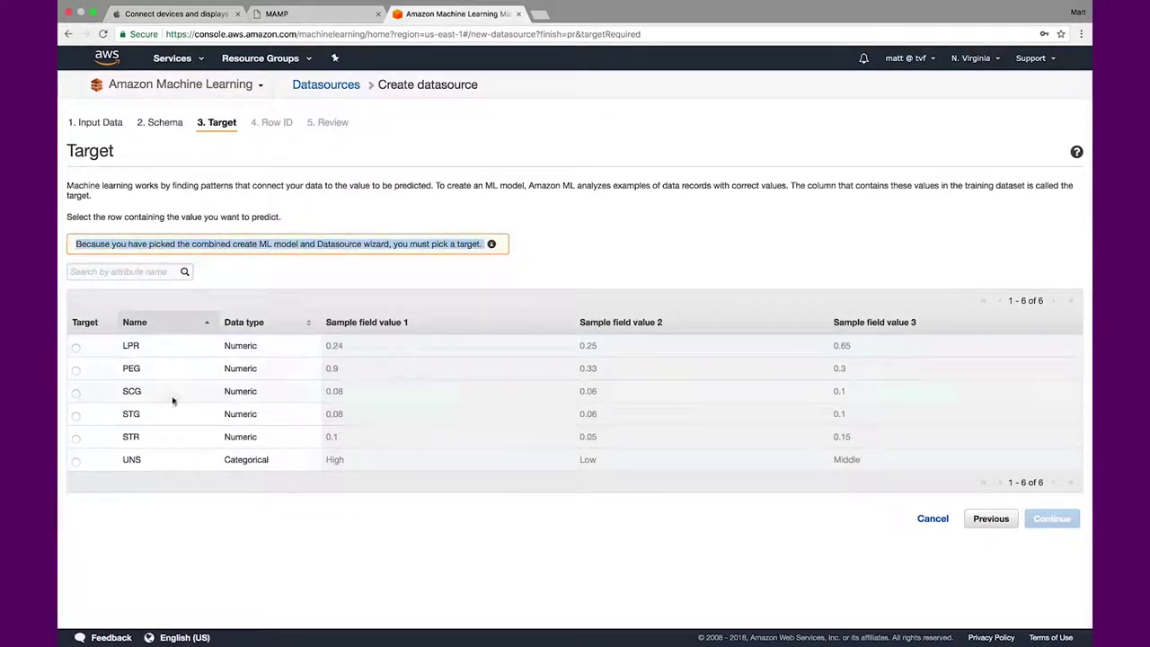
pyautogui.click(76, 438)
pyautogui.moveTo(115, 243); pyautogui.dragTo(640, 244)
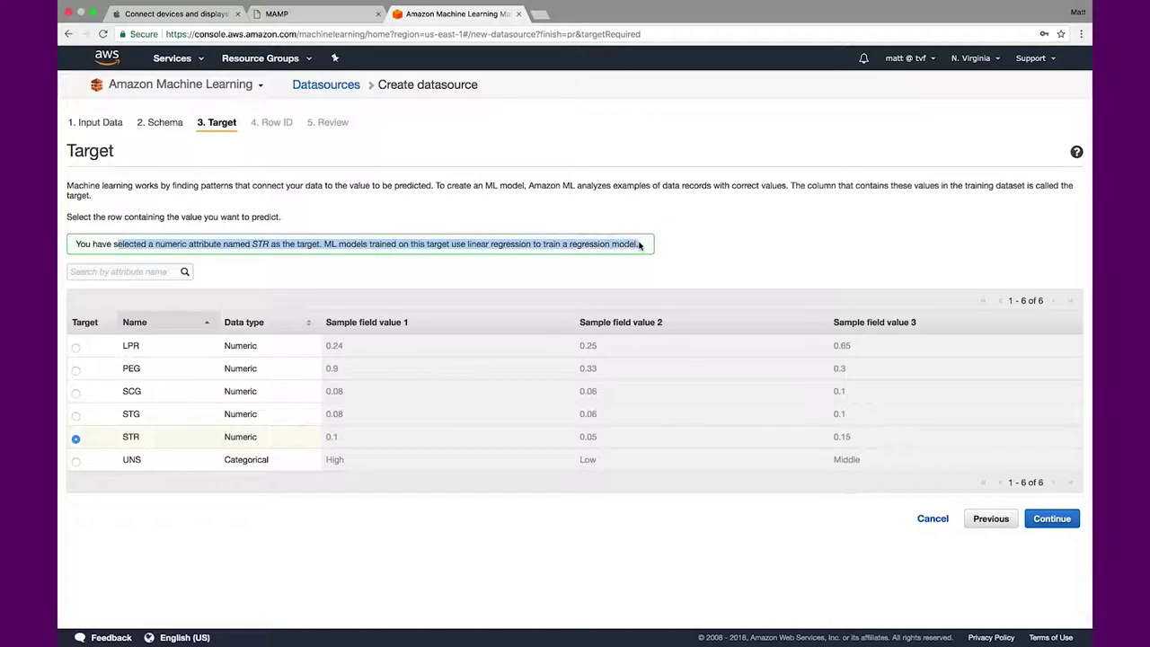
pyautogui.click(502, 251)
# - Select the categorical attribute UNS as the prediction target, check its model type, and continue to the row identifier
pyautogui.click(76, 460)
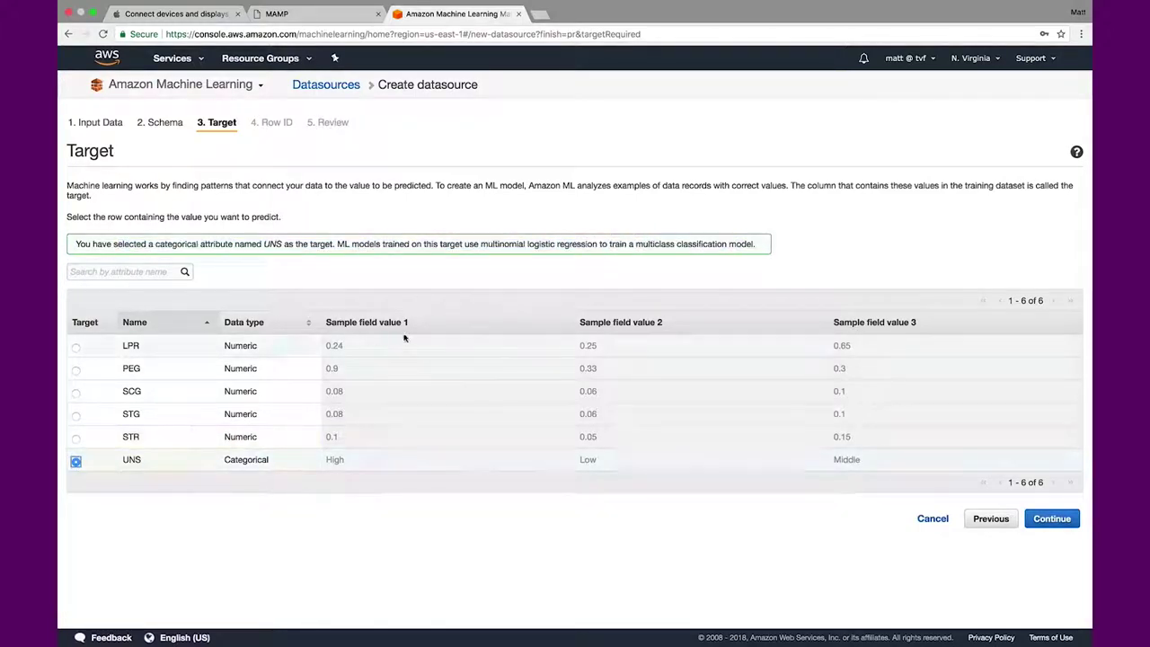
pyautogui.doubleClick(482, 243)
pyautogui.moveTo(515, 243); pyautogui.dragTo(594, 248)
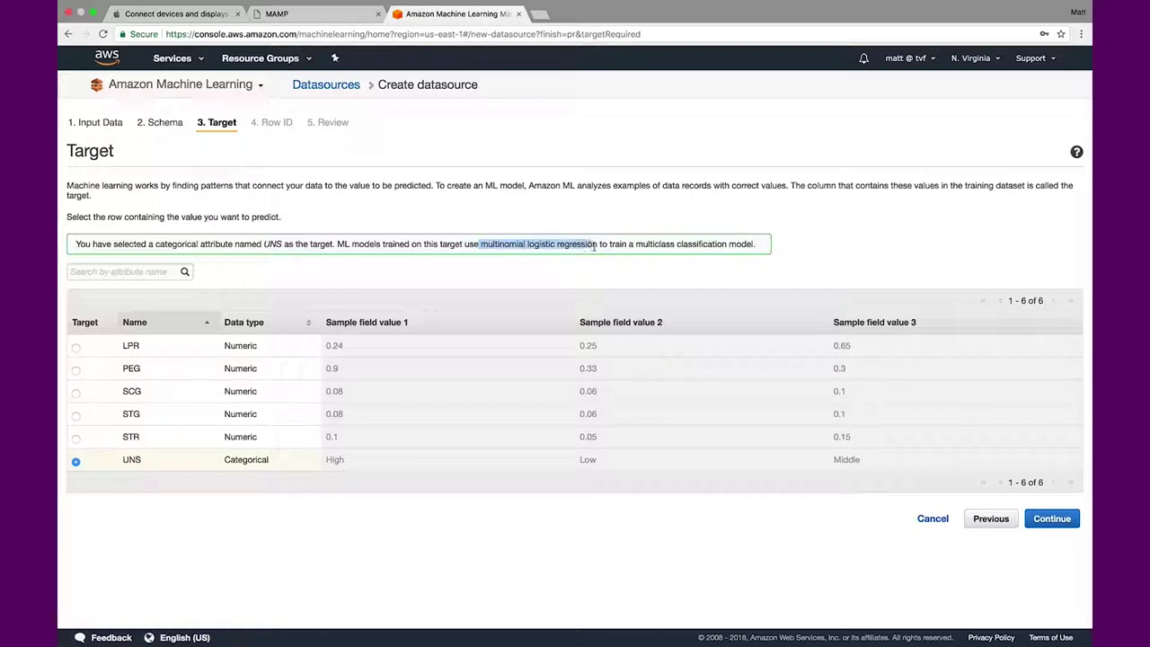
pyautogui.click(1051, 519)
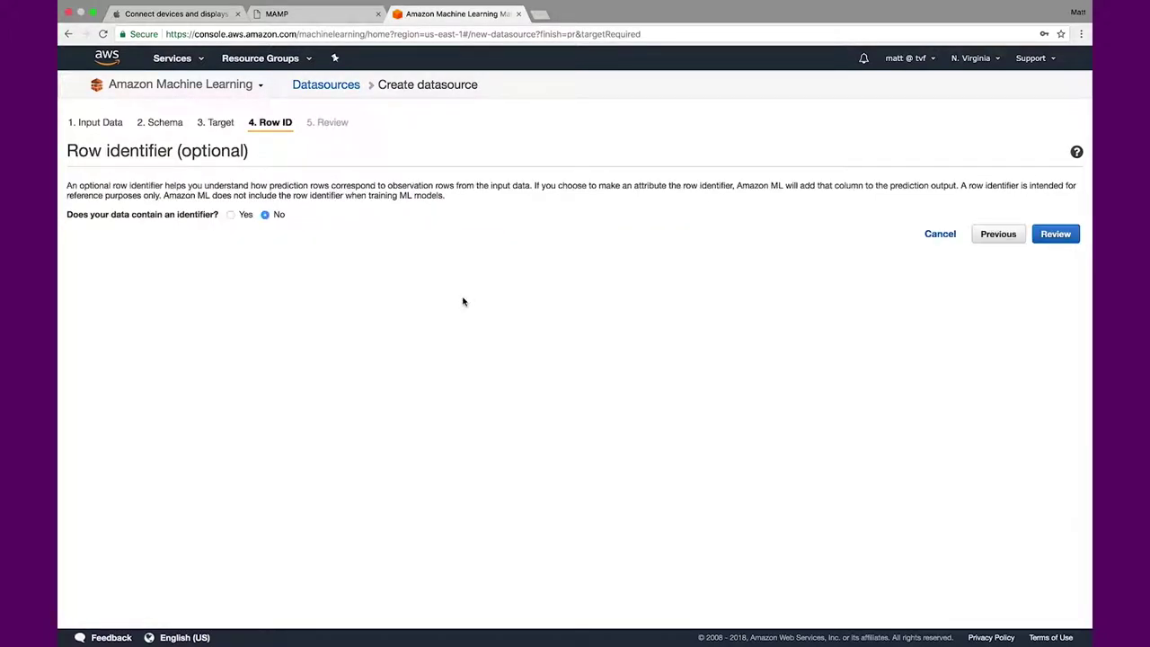
# - Leave the data without a row identifier, review the datasource summary, and continue to the ML model settings
pyautogui.doubleClick(190, 216)
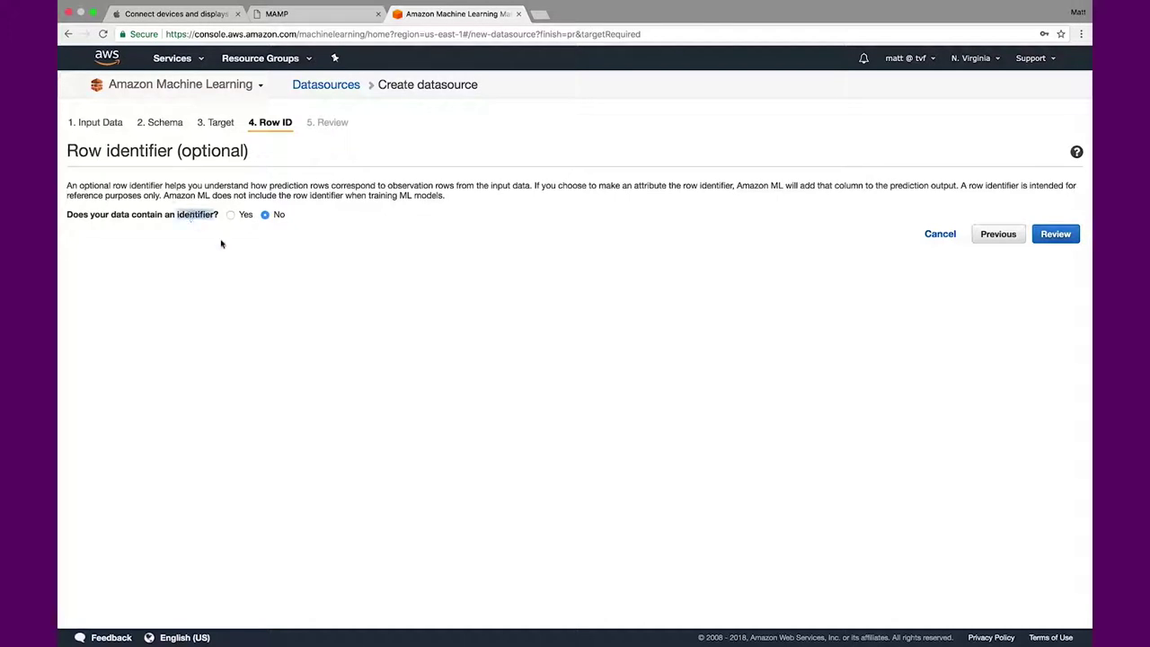
pyautogui.click(1056, 235)
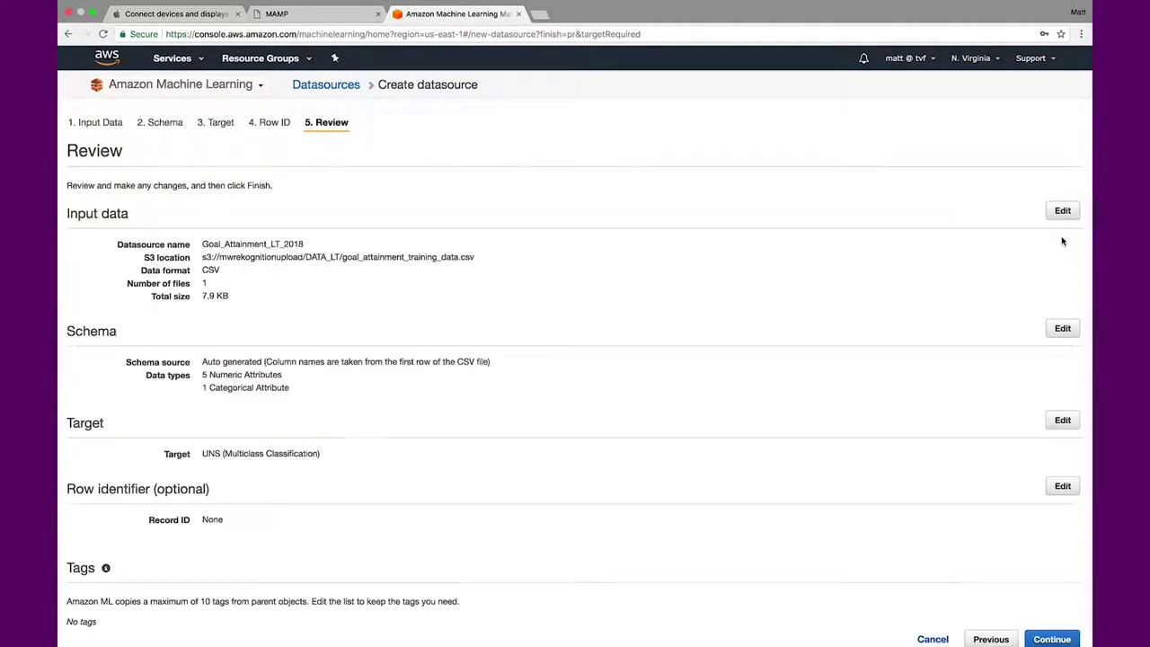
pyautogui.scroll(-1, 885, 384)
pyautogui.click(1056, 597)
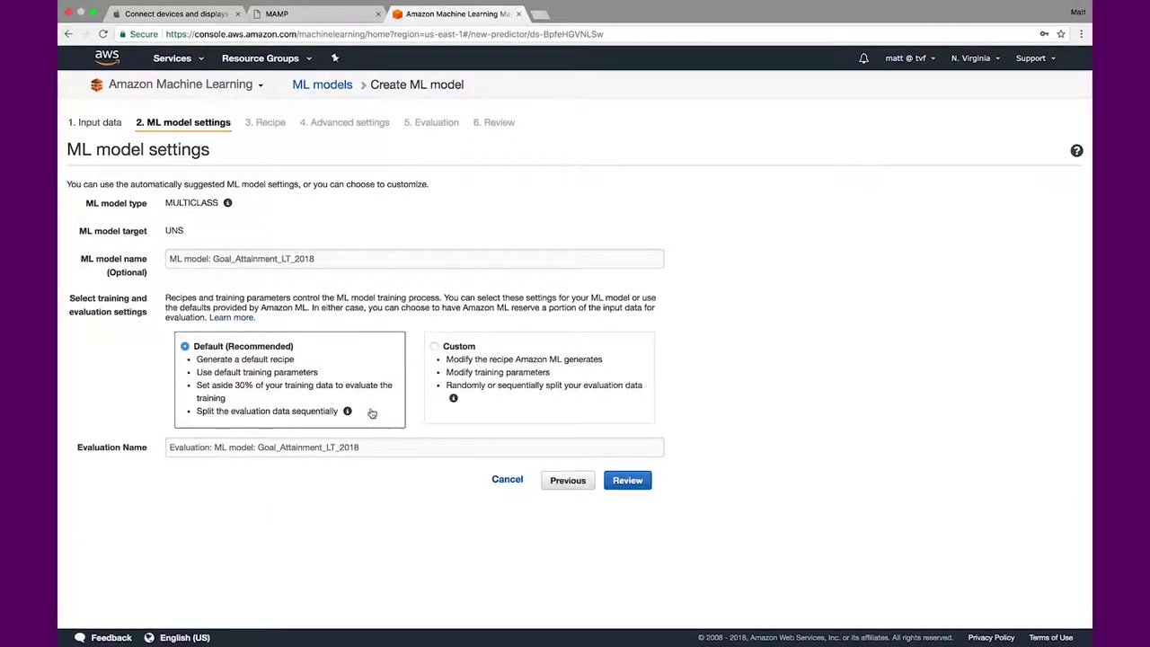
# - Review the default training and evaluation options, keep Default (Recommended), and continue to the model review
pyautogui.tripleClick(219, 358)
pyautogui.moveTo(319, 375); pyautogui.dragTo(193, 386)
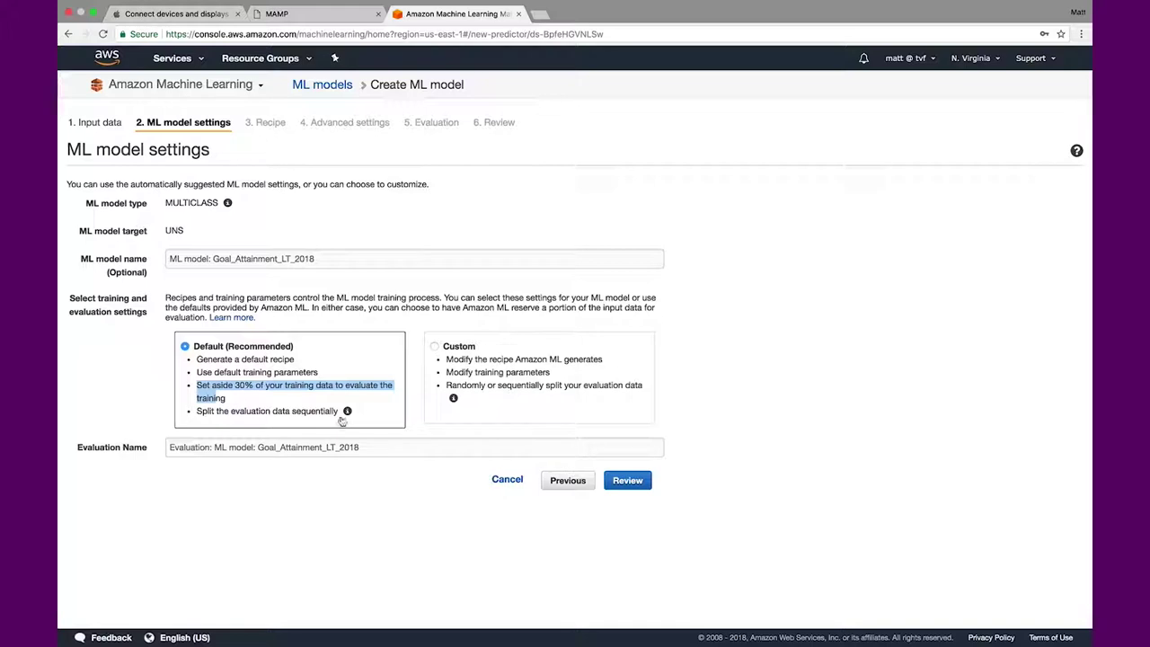
pyautogui.moveTo(340, 412); pyautogui.dragTo(199, 417)
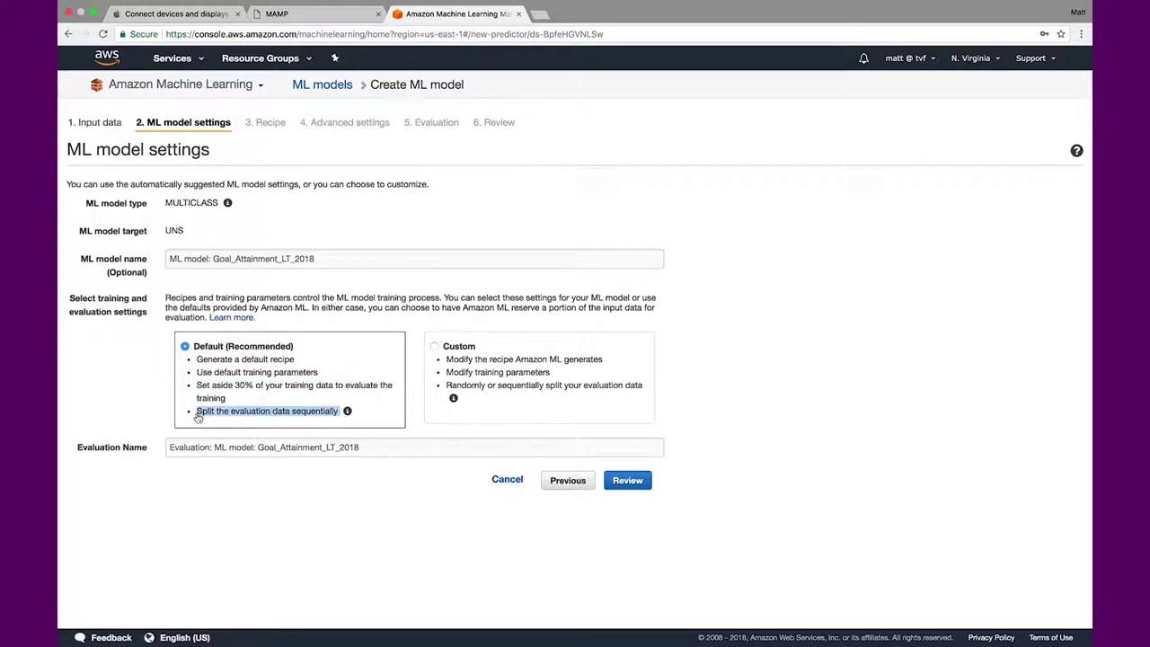
pyautogui.click(627, 481)
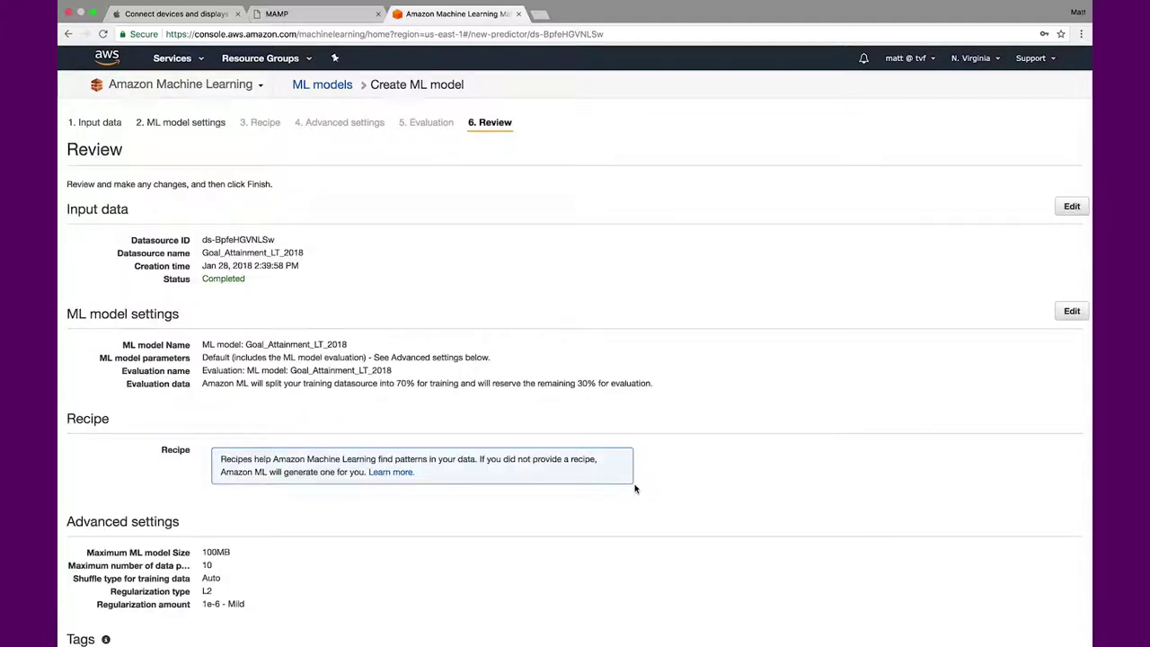
# - Check the maximum model size and number of data passes in the advanced settings, and create the ML model
pyautogui.scroll(-2, 635, 488)
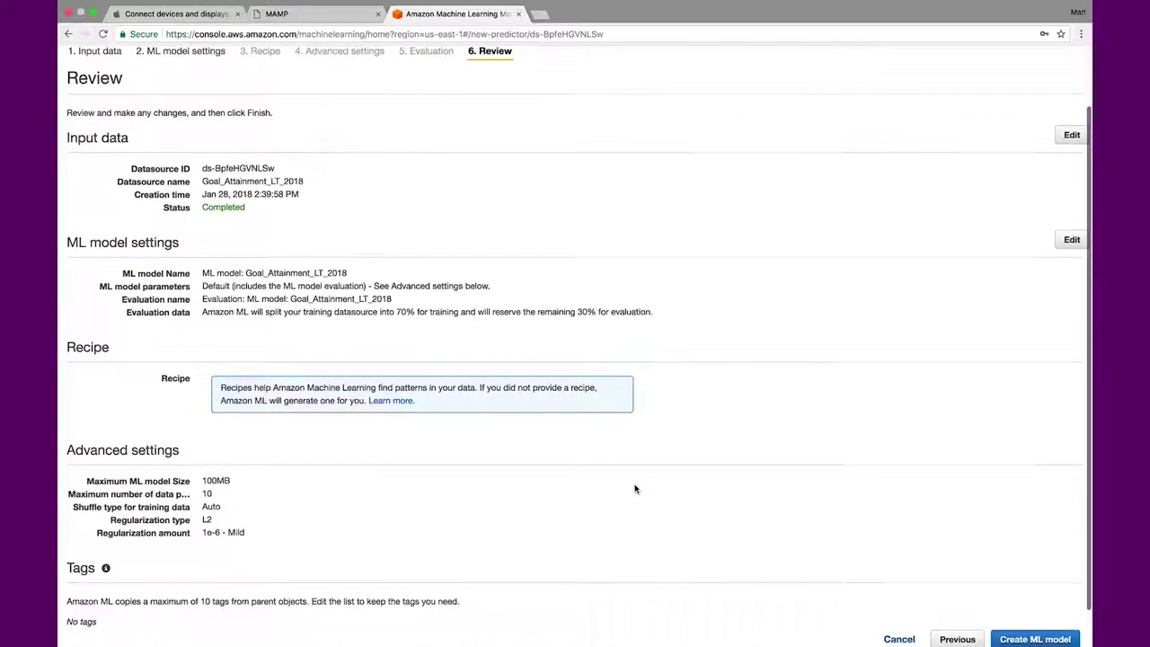
pyautogui.moveTo(227, 482); pyautogui.dragTo(85, 482)
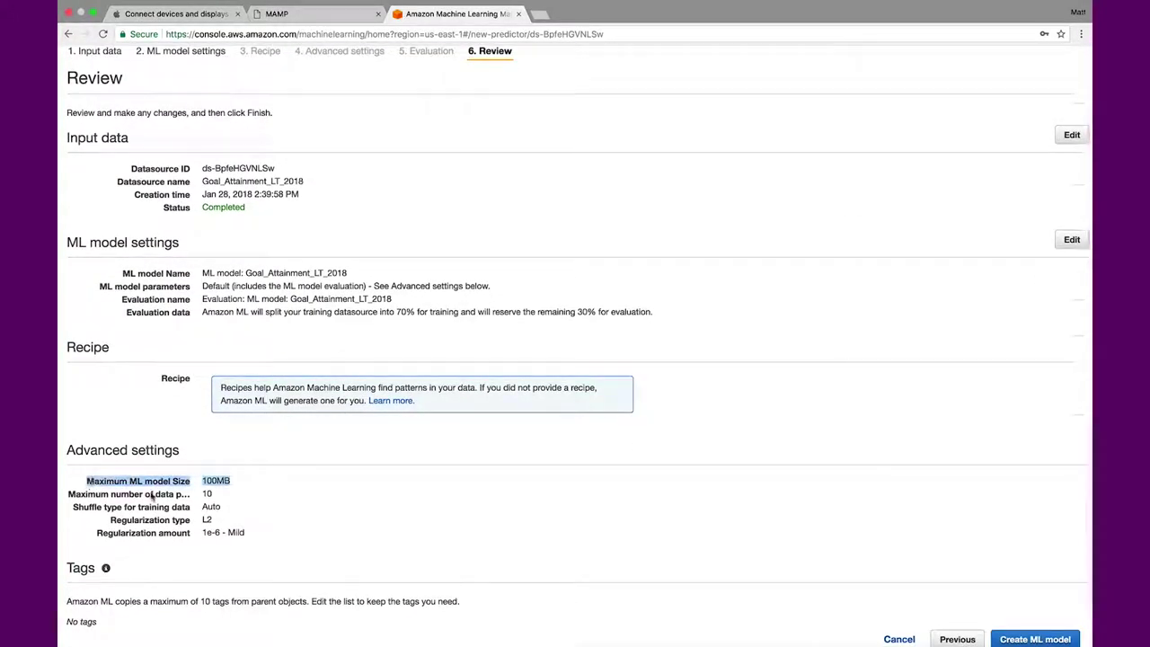
pyautogui.moveTo(221, 497); pyautogui.dragTo(251, 517)
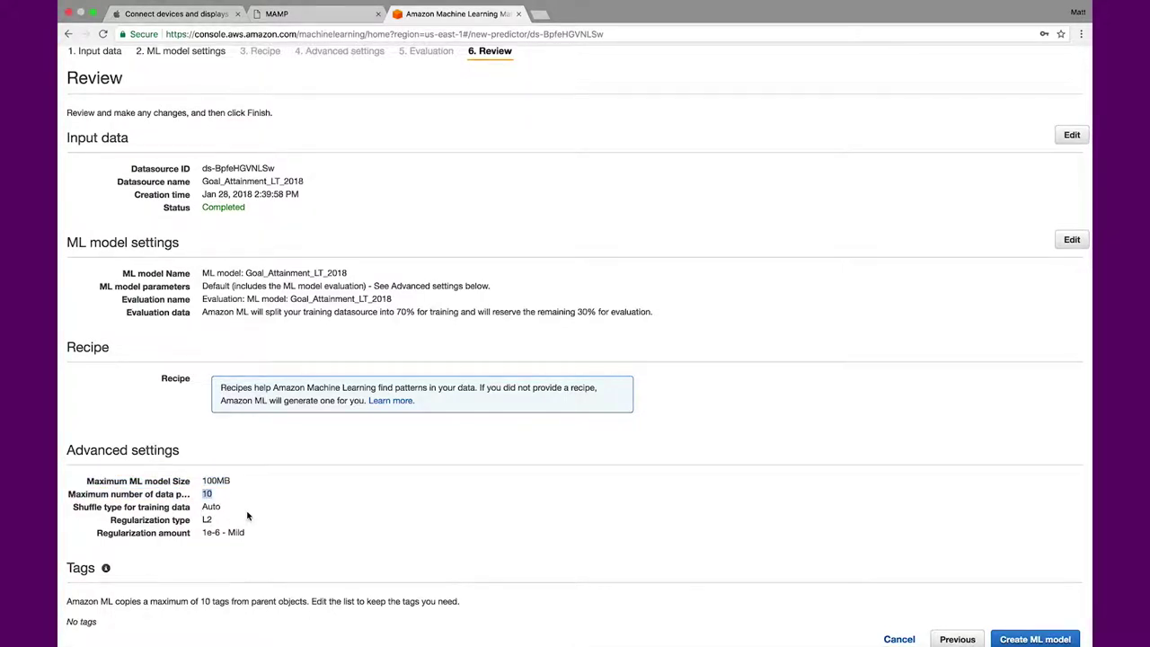
pyautogui.scroll(-1, 248, 516)
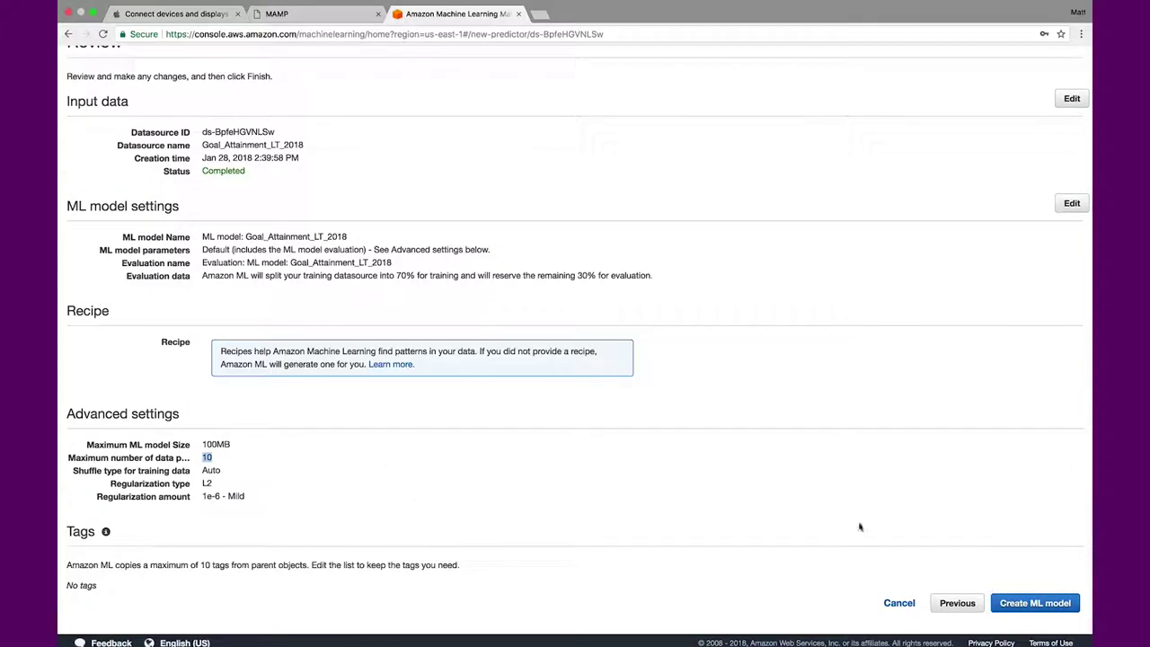
pyautogui.click(1029, 600)
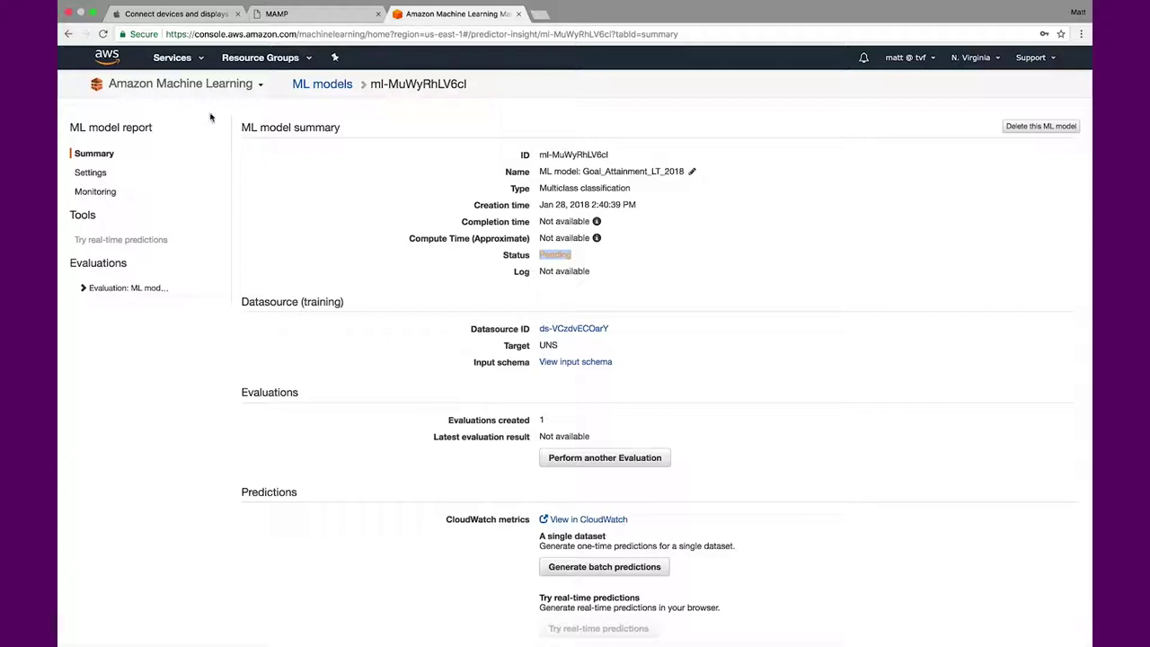
# - Refresh the model summary and read the training log down to the final learner's model size, closing the log when done
pyautogui.click(103, 34)
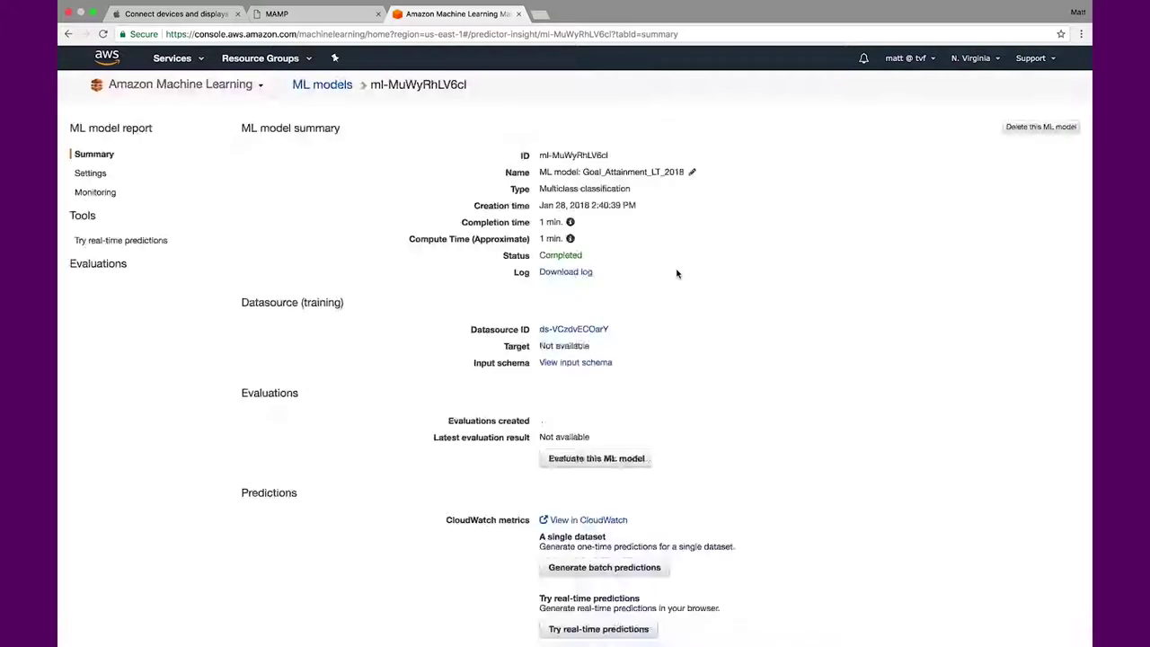
pyautogui.click(579, 271)
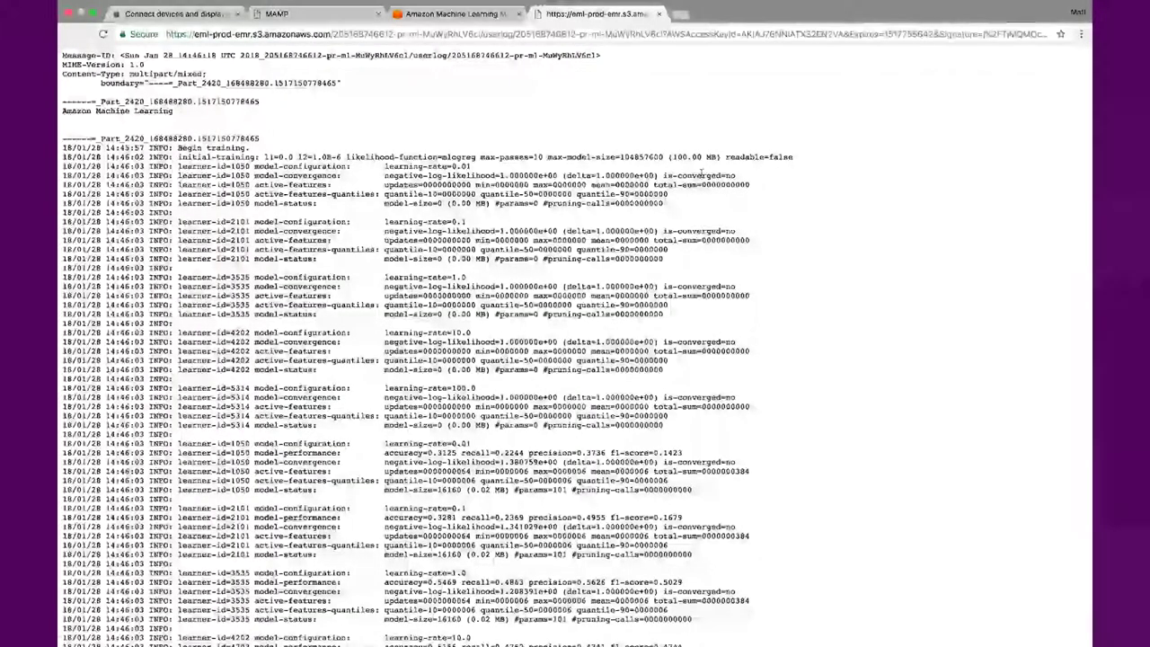
pyautogui.scroll(-3, 614, 194)
pyautogui.scroll(-10, 614, 194)
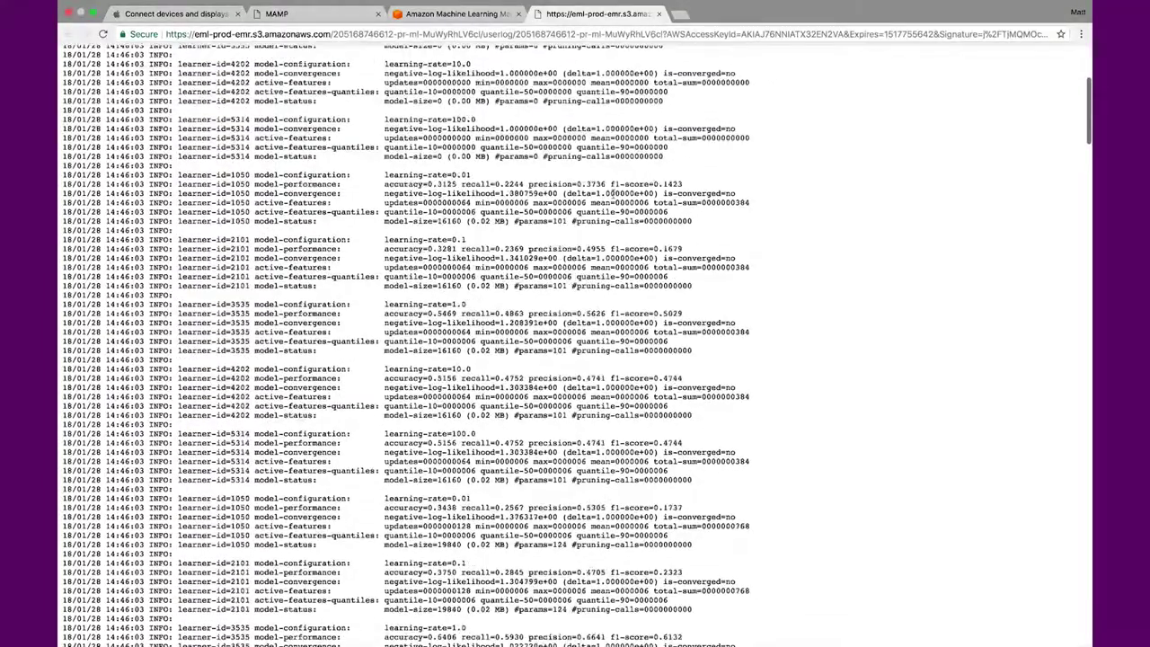
pyautogui.scroll(-10, 614, 194)
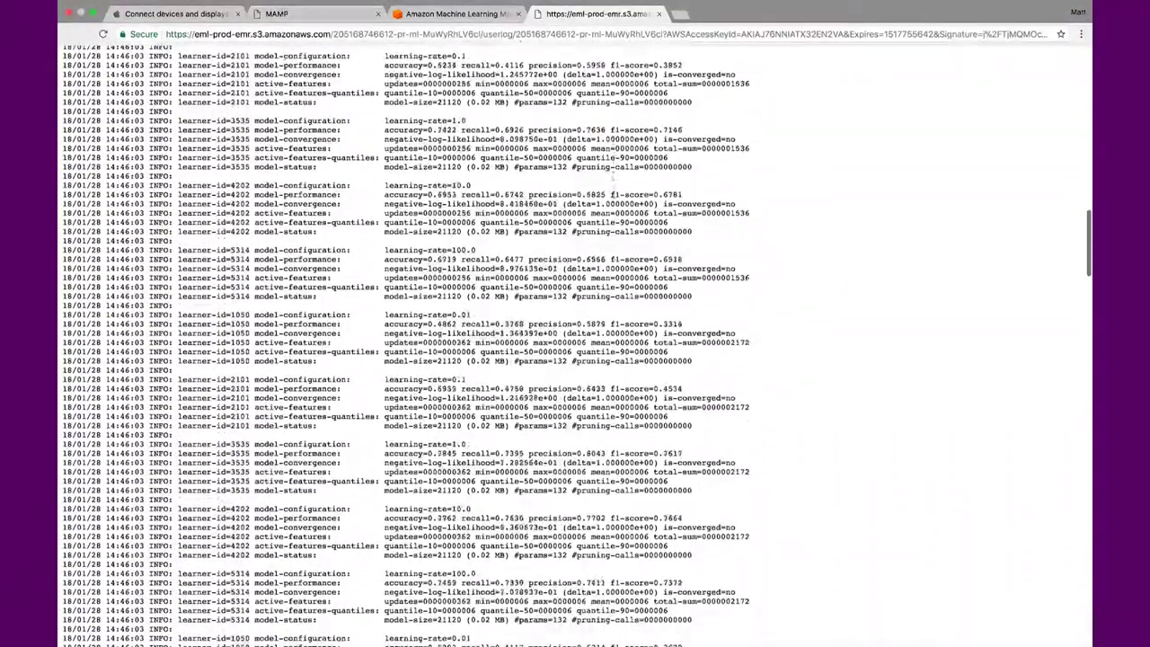
pyautogui.scroll(-10, 613, 194)
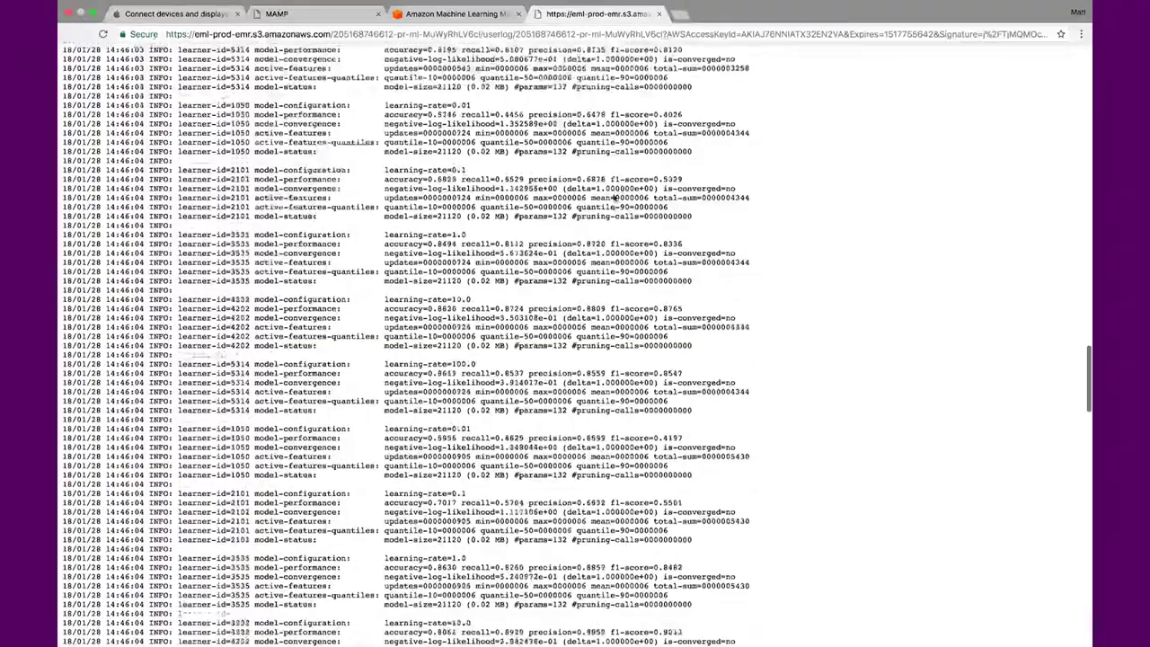
pyautogui.scroll(-10, 616, 190)
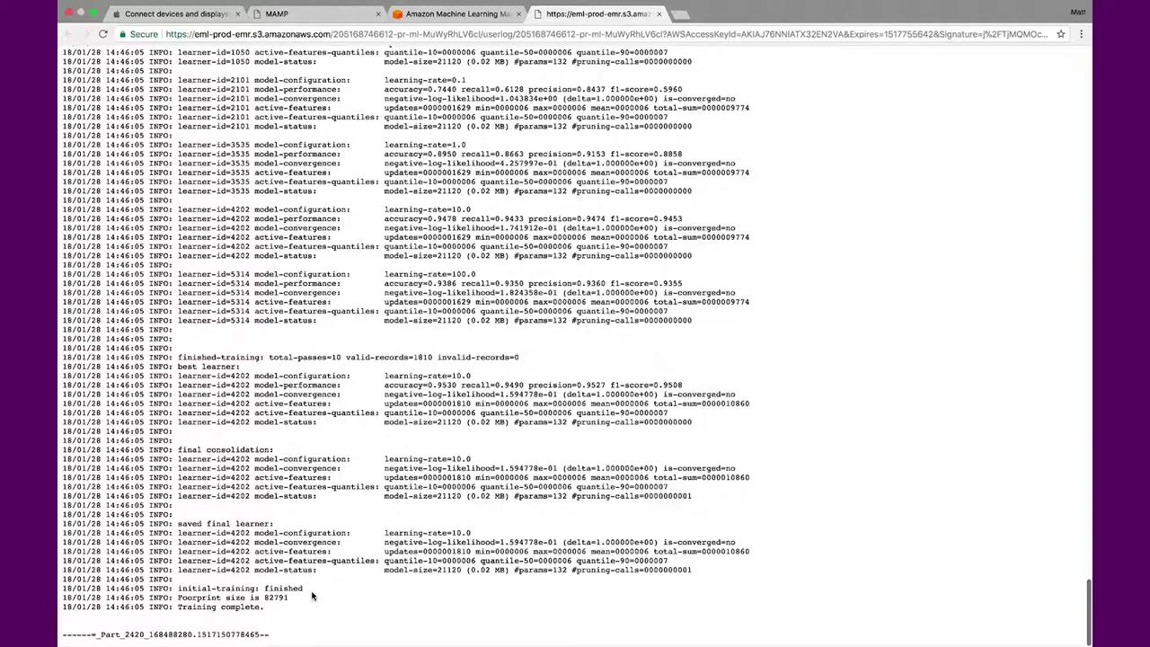
pyautogui.moveTo(381, 569); pyautogui.dragTo(580, 569)
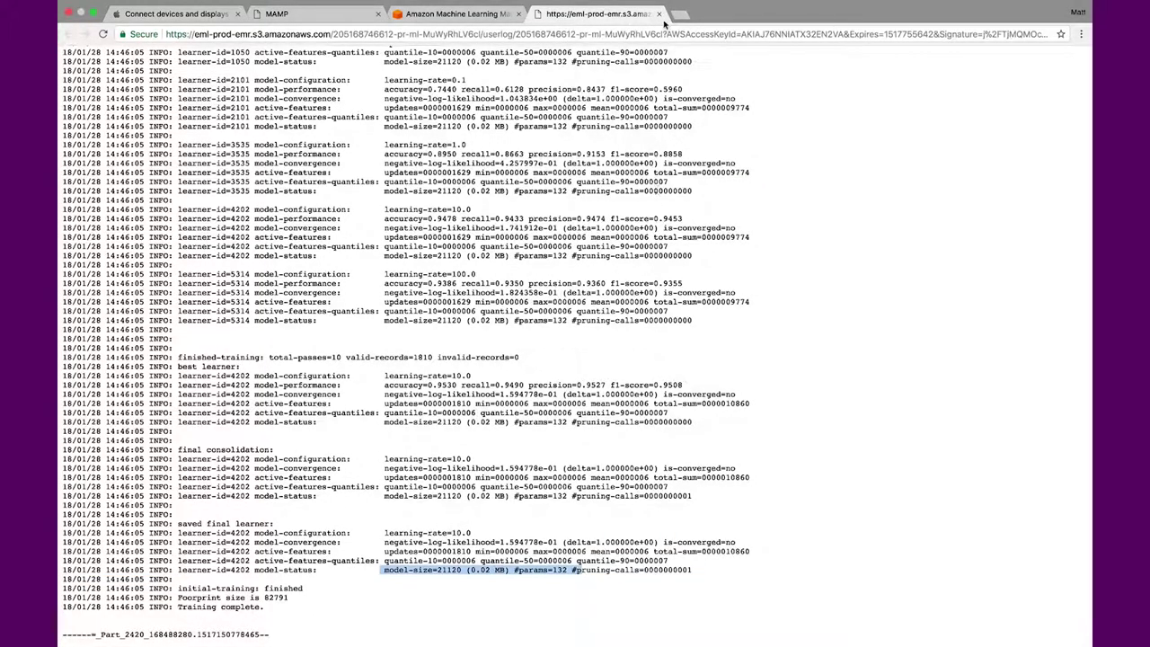
pyautogui.click(658, 13)
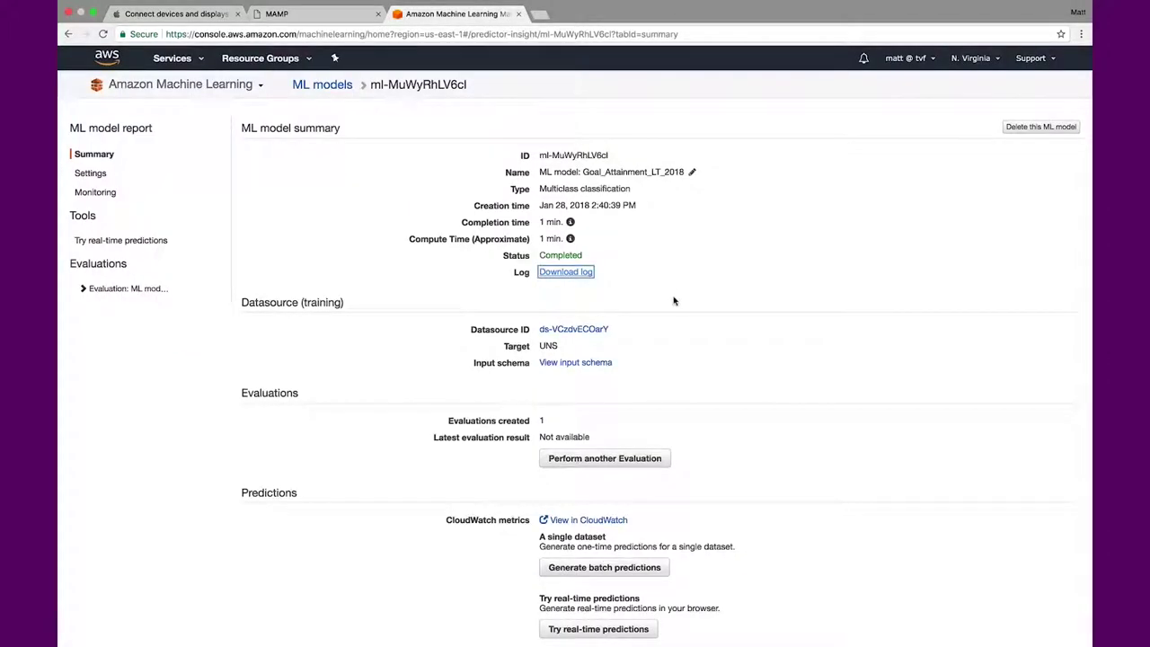
# - Open the summary of the model's evaluation, check its status, and reload the page for an update
pyautogui.click(84, 288)
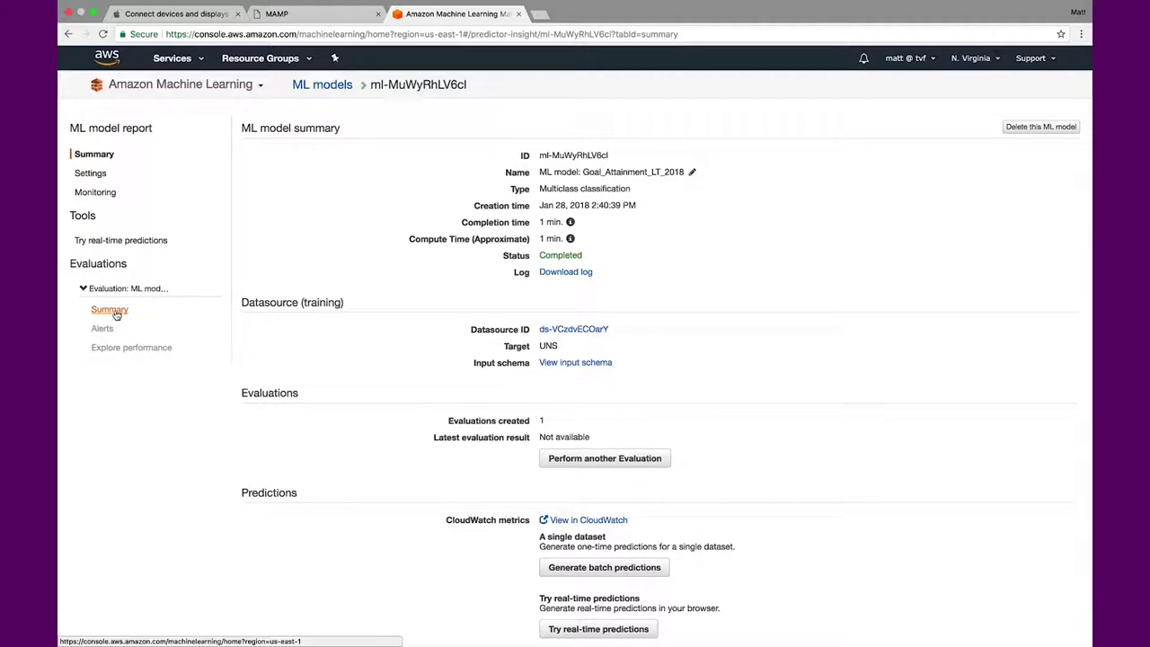
pyautogui.click(110, 310)
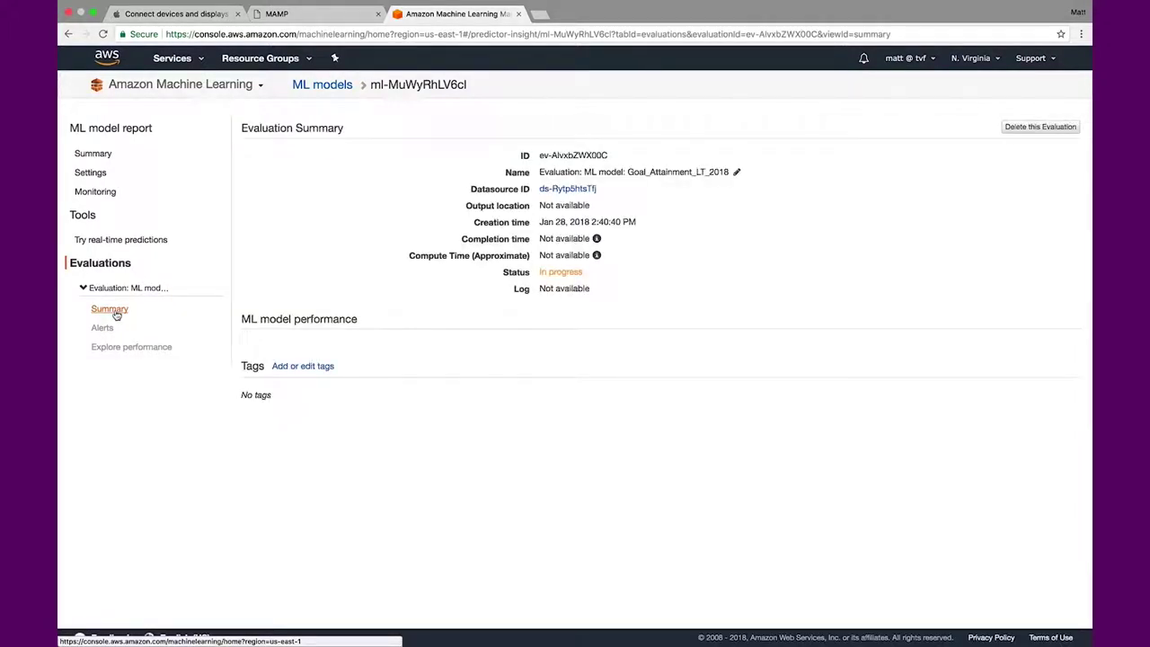
pyautogui.moveTo(595, 273); pyautogui.dragTo(541, 271)
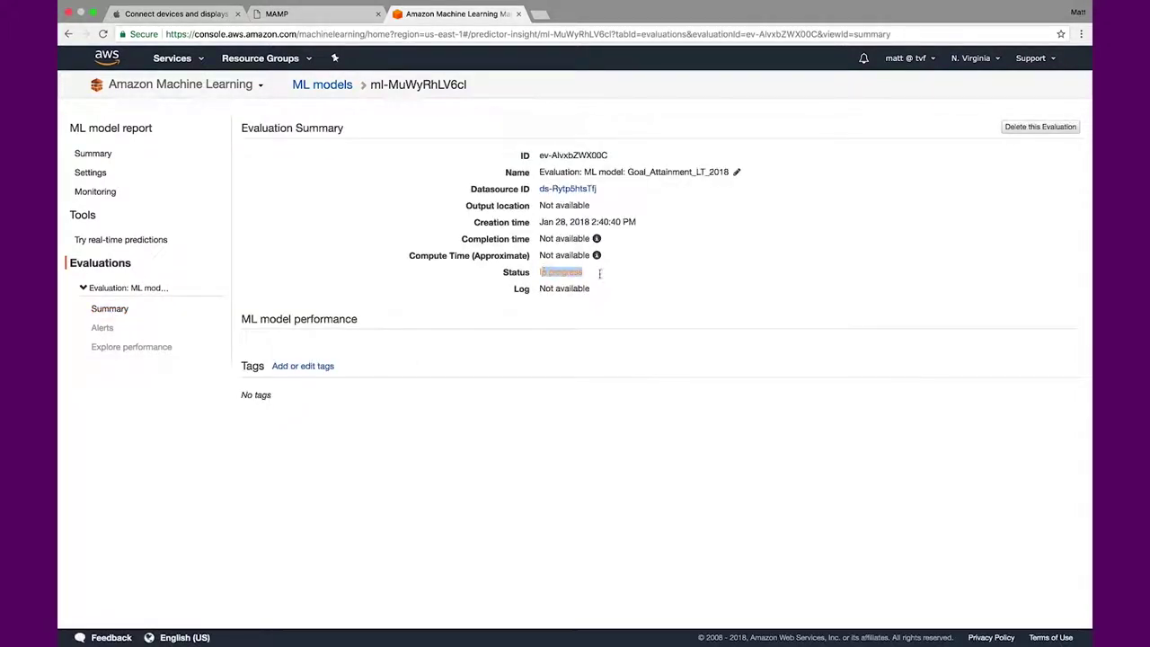
pyautogui.click(712, 297)
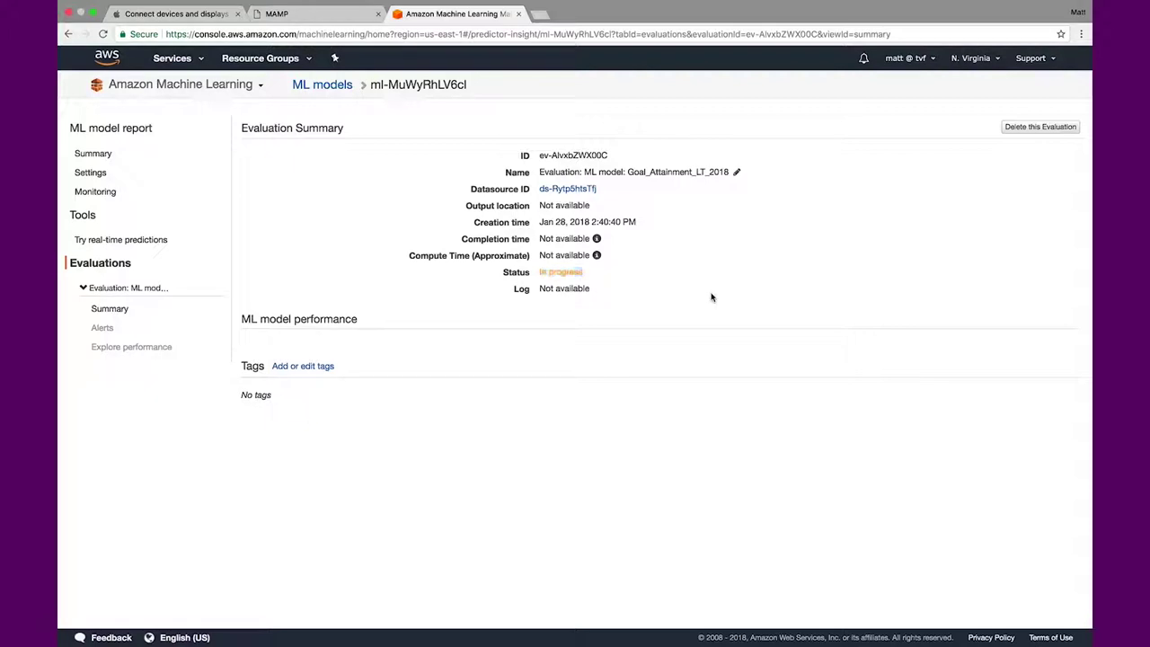
pyautogui.click(102, 33)
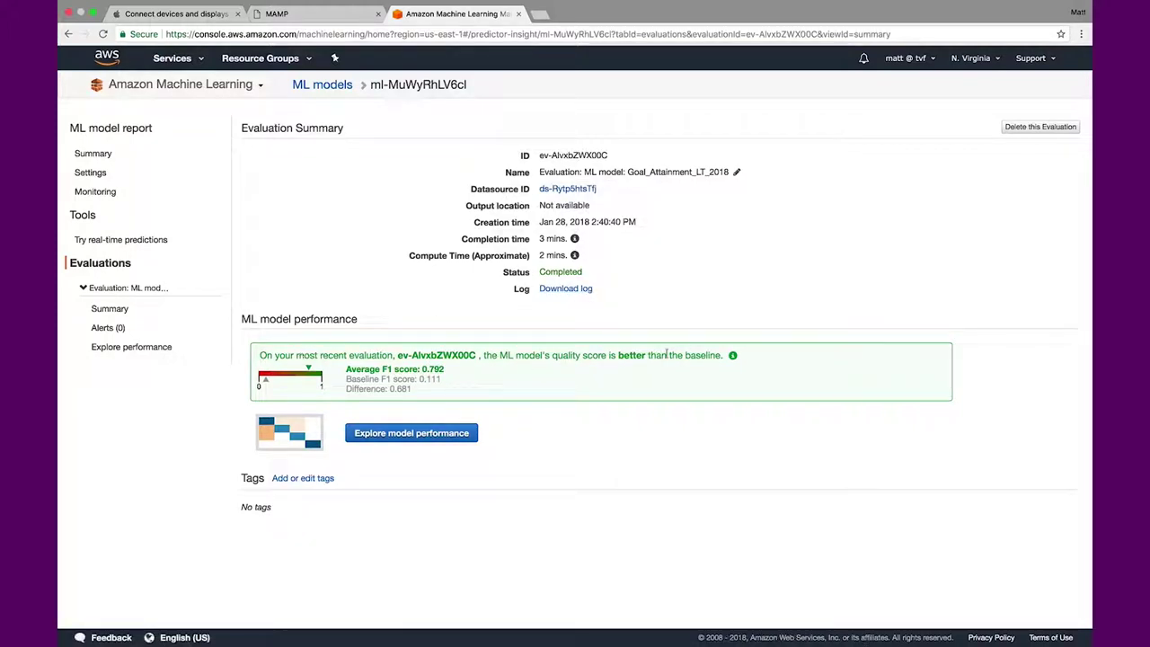
# - Read how the evaluation's average F1 score compares with the baseline F1 score
pyautogui.moveTo(722, 355); pyautogui.dragTo(262, 351)
pyautogui.click(262, 352)
pyautogui.moveTo(444, 381); pyautogui.dragTo(419, 379)
# - Explore the model's performance matrix, inspecting individual predictions for each true class, and download the complete matrix
pyautogui.click(380, 433)
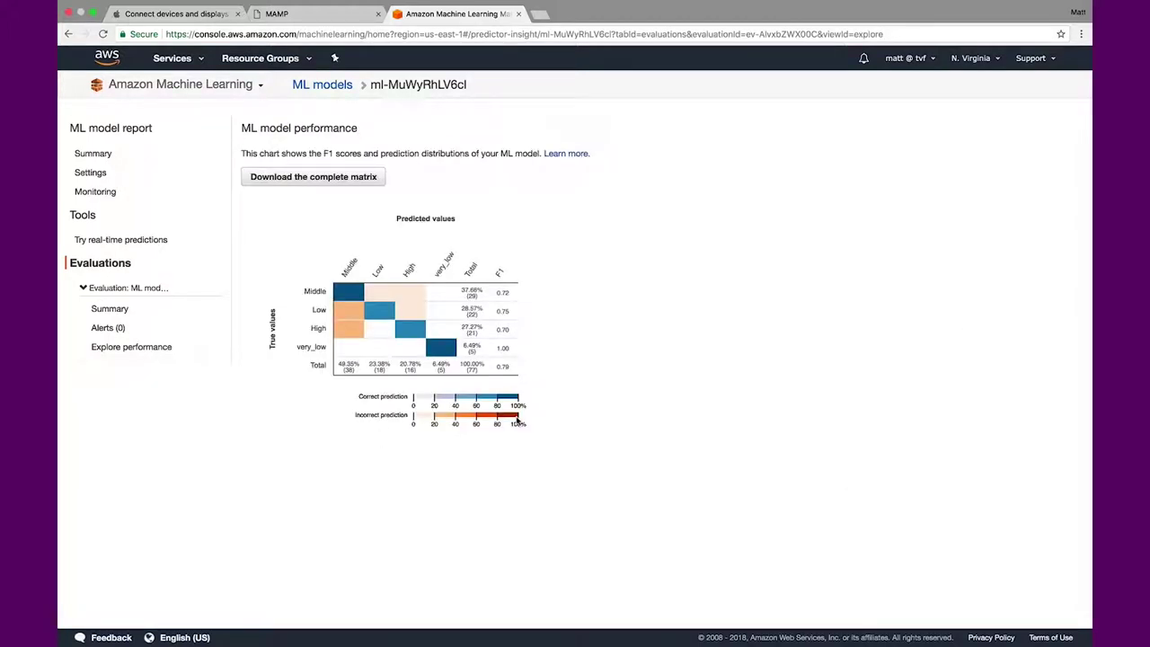
pyautogui.moveTo(358, 297)
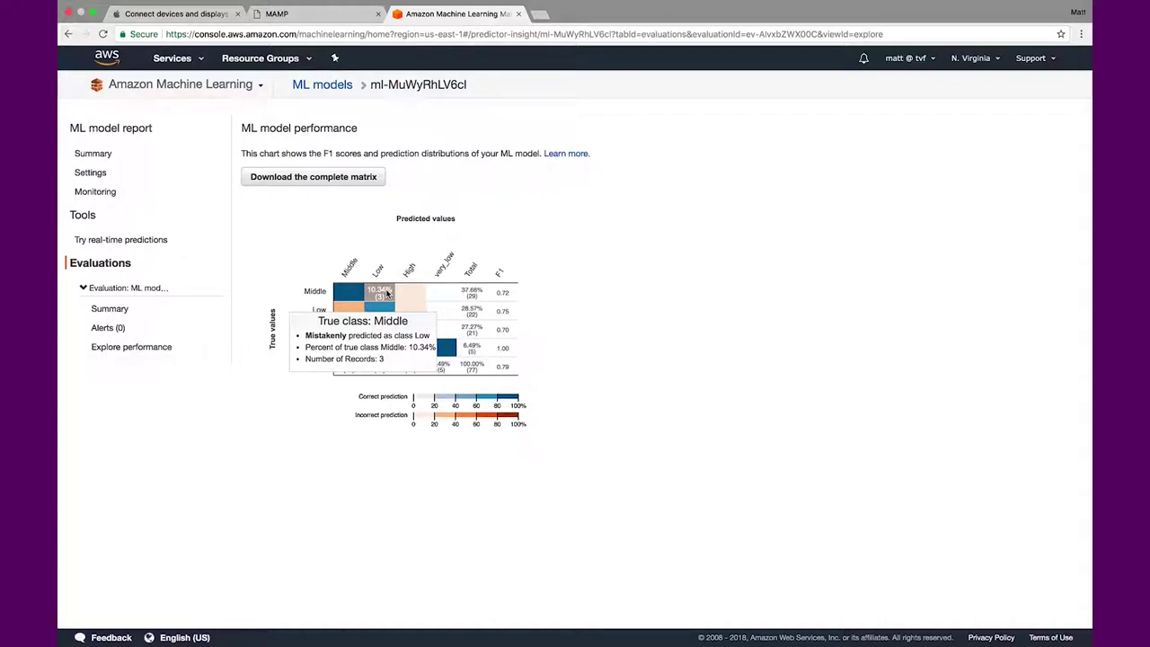
pyautogui.moveTo(419, 291)
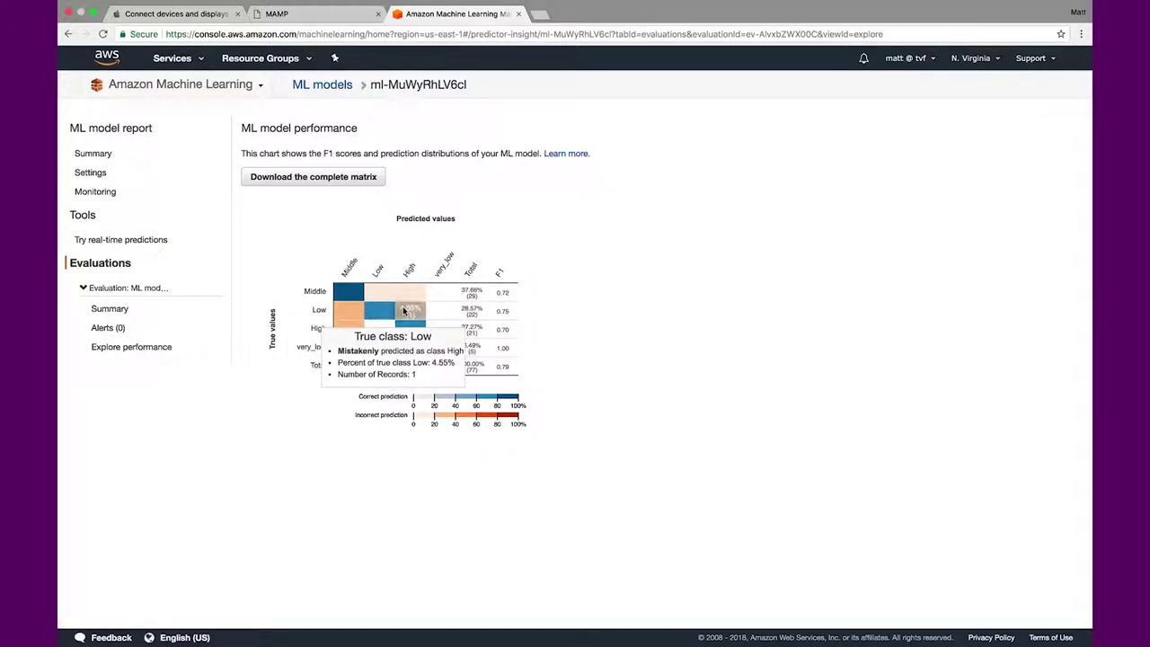
pyautogui.moveTo(350, 333)
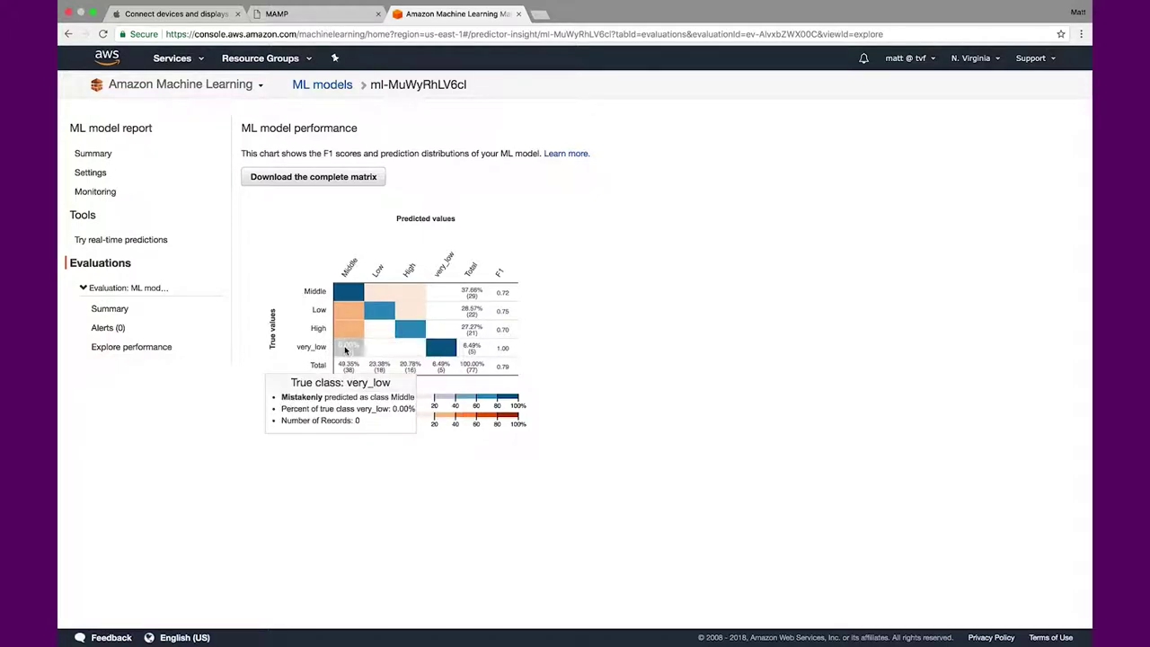
pyautogui.moveTo(401, 350)
pyautogui.moveTo(440, 350)
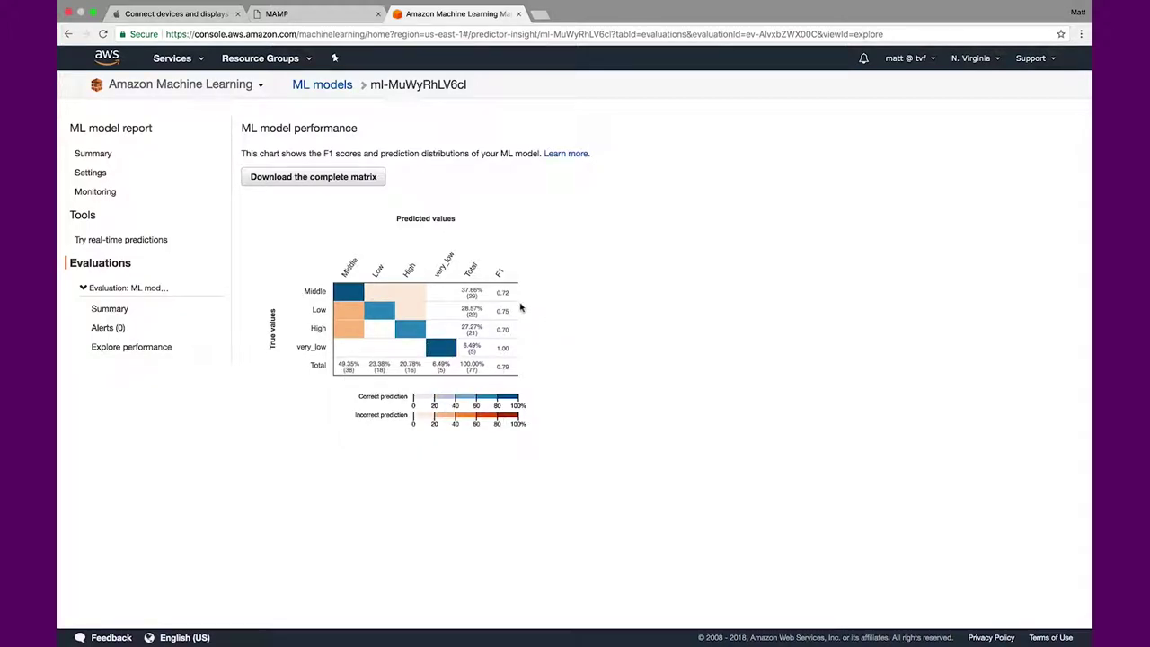
pyautogui.click(313, 177)
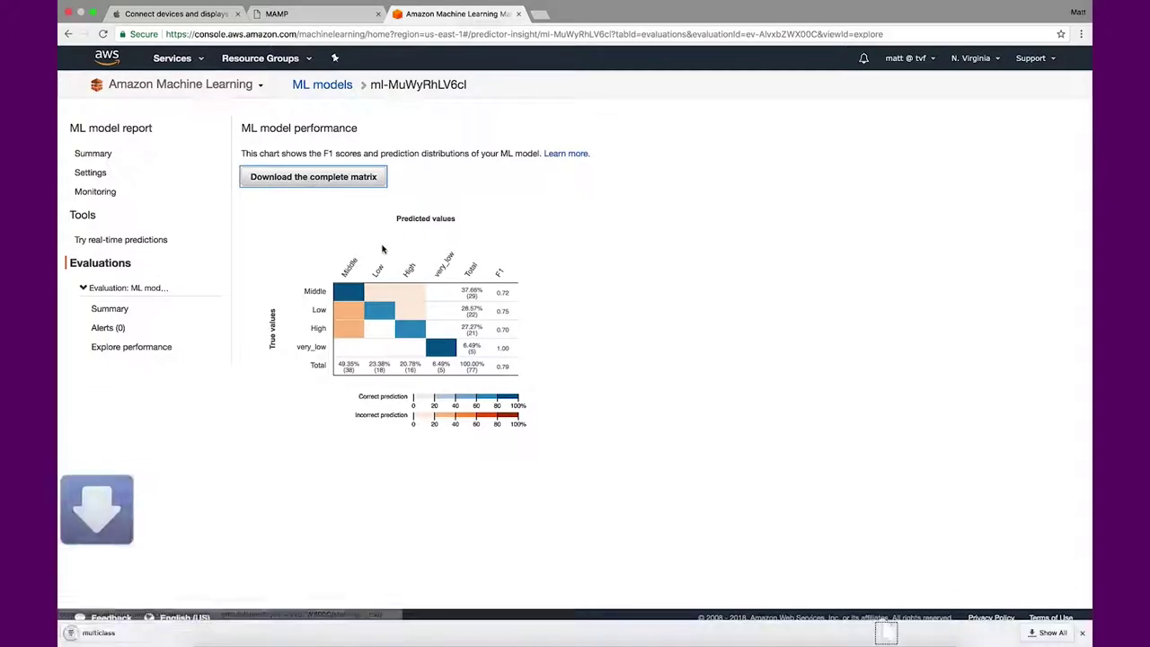
# - Start a real-time prediction with STG set to 0.2 and SCG to 0.29
pyautogui.click(90, 174)
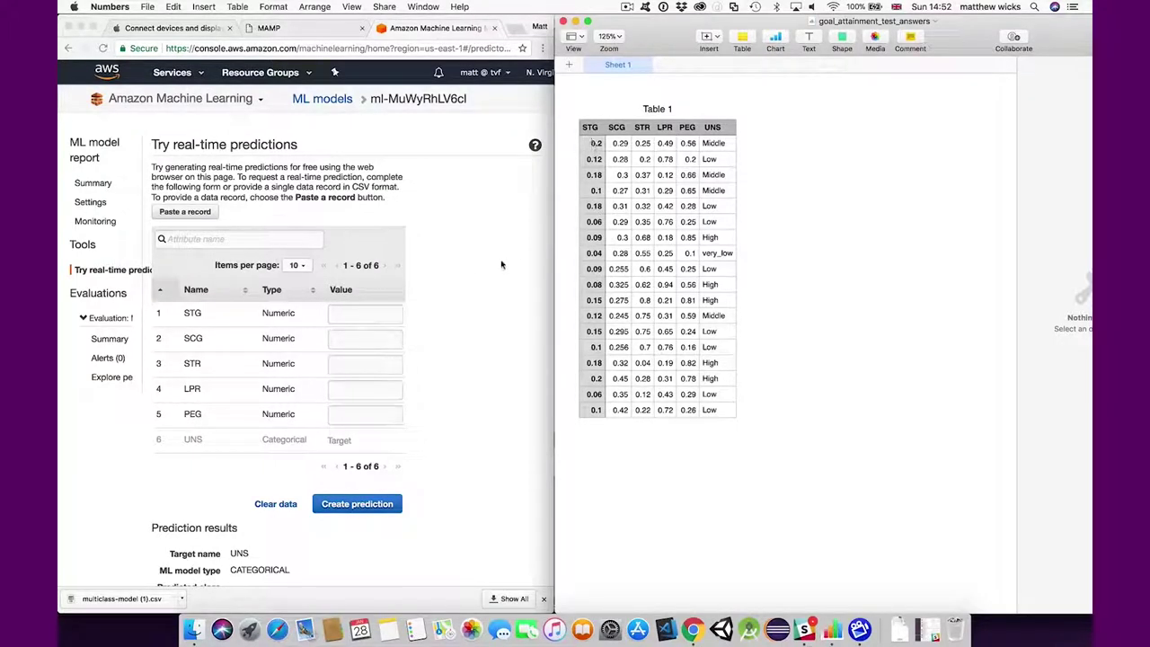
pyautogui.click(359, 315)
pyautogui.write('0.2')
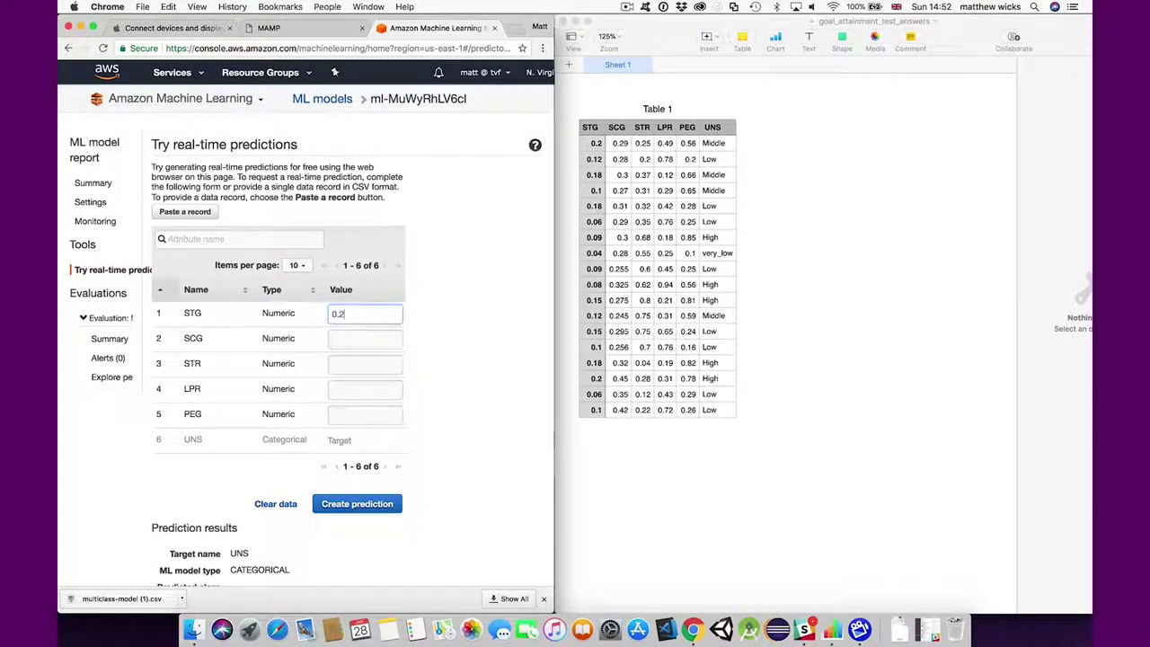
pyautogui.click(346, 338)
pyautogui.write('0.29')
# - Set STR to 0.25, LPR to 0.49 and PEG to 0.56, and create the prediction
pyautogui.click(347, 363)
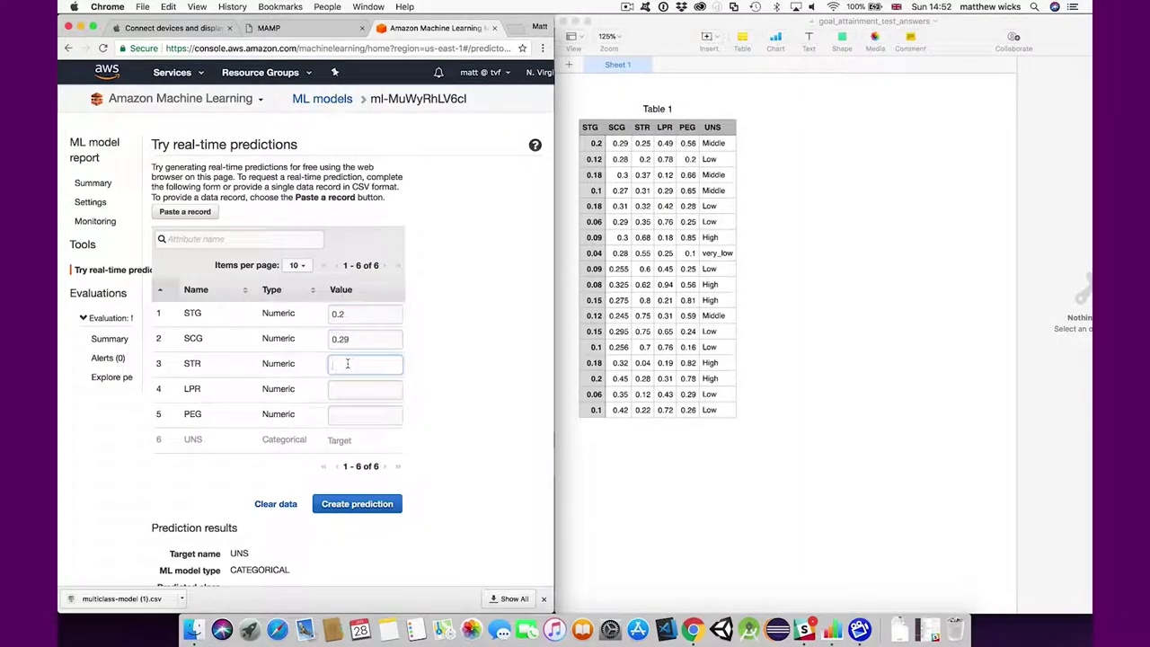
pyautogui.write('0.49')
pyautogui.press('Tab')
pyautogui.click(362, 363)
pyautogui.press('BackSpace')
pyautogui.write('25')
pyautogui.click(359, 387)
pyautogui.write('0')
pyautogui.click(364, 414)
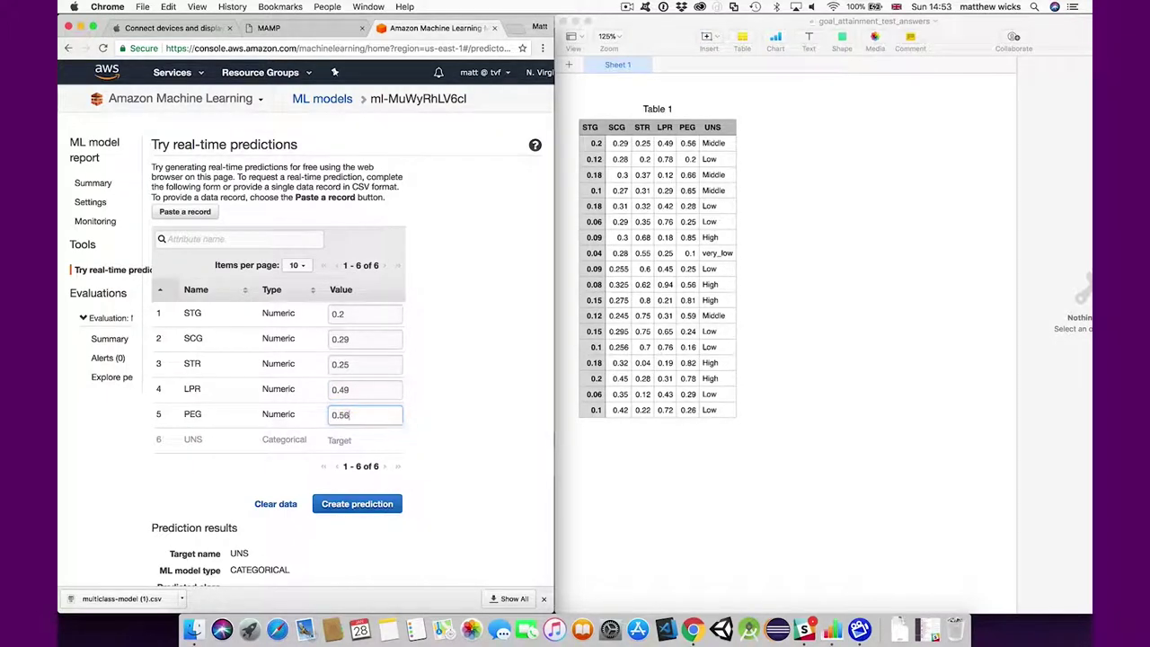
pyautogui.click(353, 503)
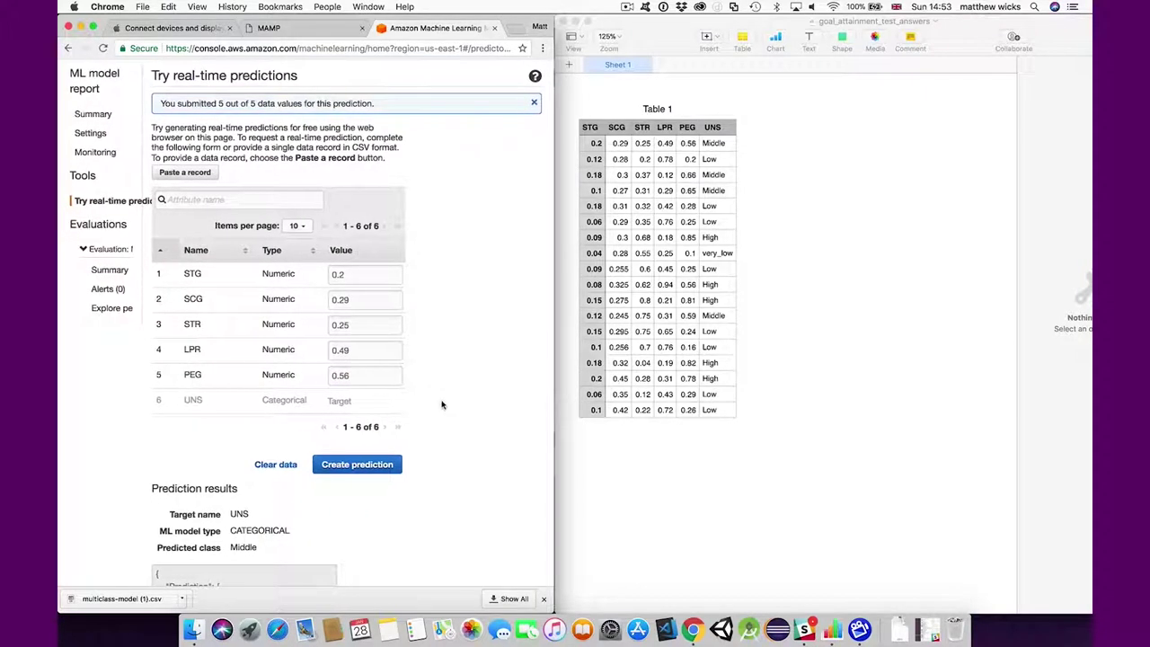
# - Compare the predicted label in the prediction results with the UNS value of the first record in the goal_attainment_test_answers table
pyautogui.scroll(-3, 462, 529)
pyautogui.scroll(-4, 462, 530)
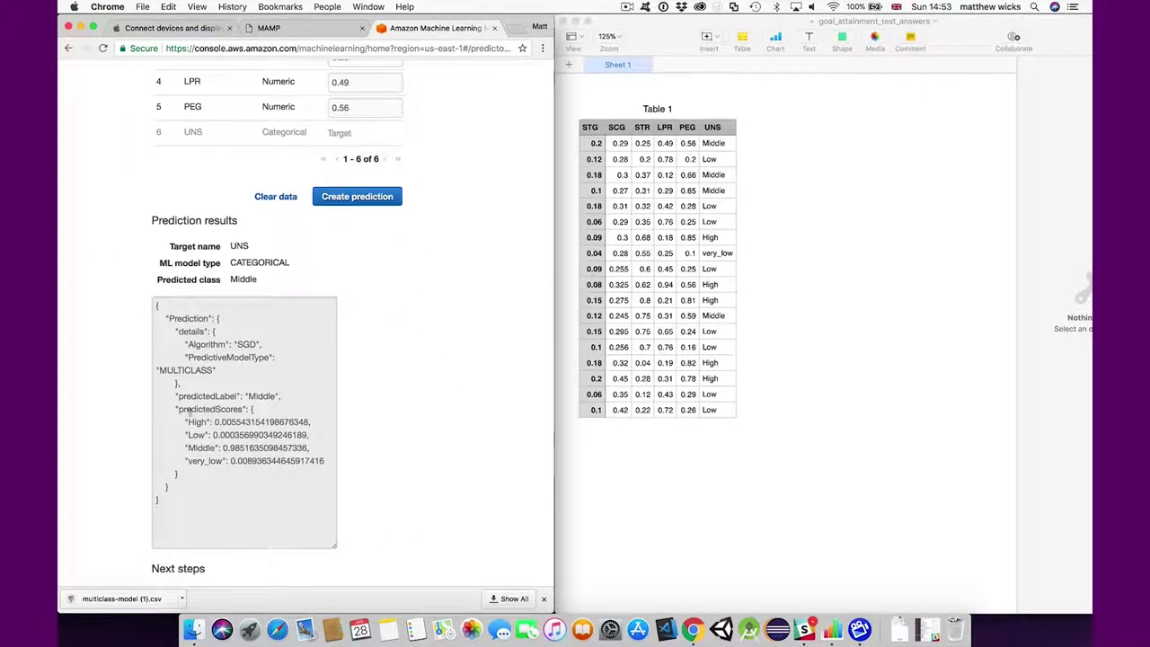
pyautogui.moveTo(168, 396); pyautogui.dragTo(287, 396)
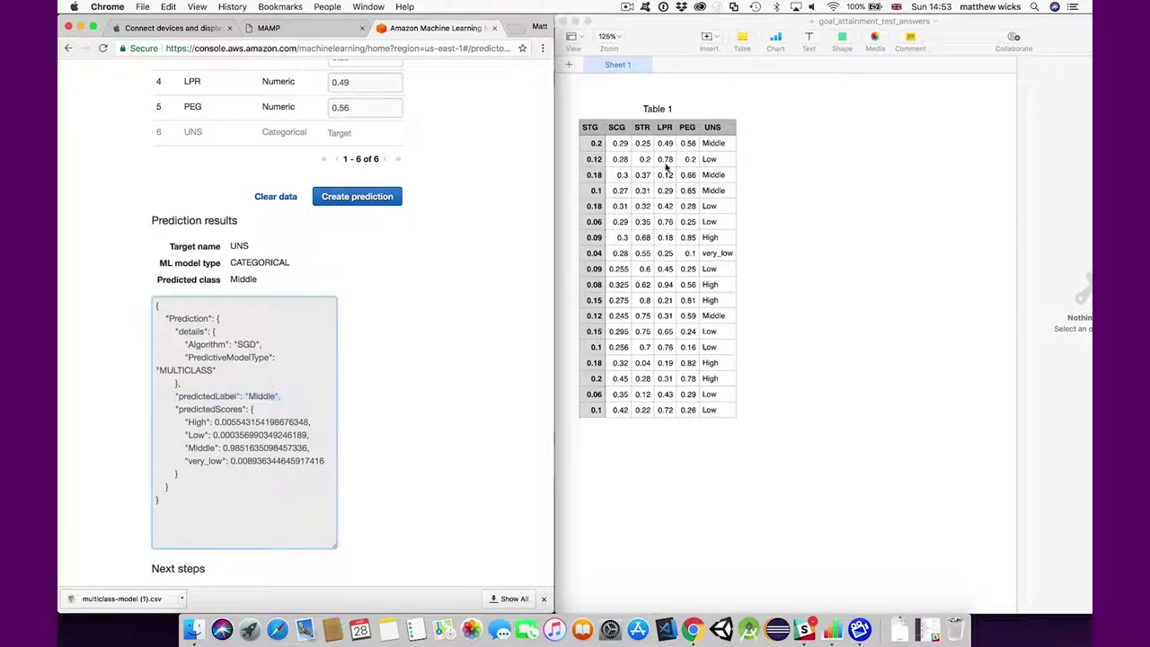
pyautogui.click(716, 143)
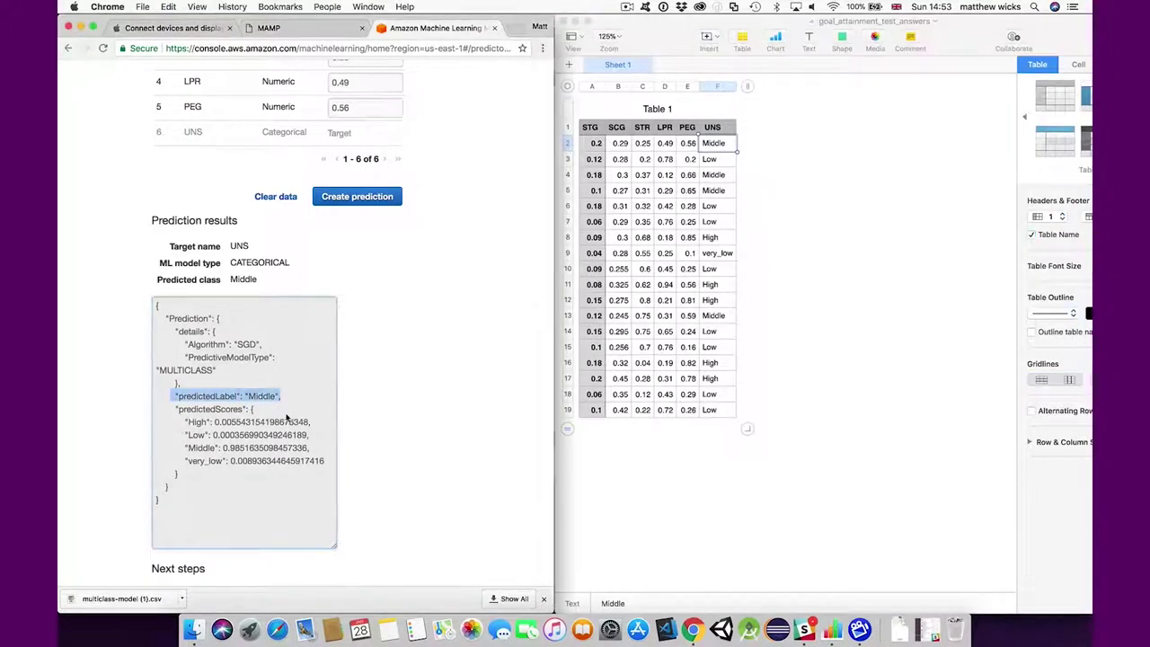
# - Examine the predicted score for the Middle class and locate the record in row 15 of the test answers table
pyautogui.moveTo(185, 434); pyautogui.dragTo(310, 446)
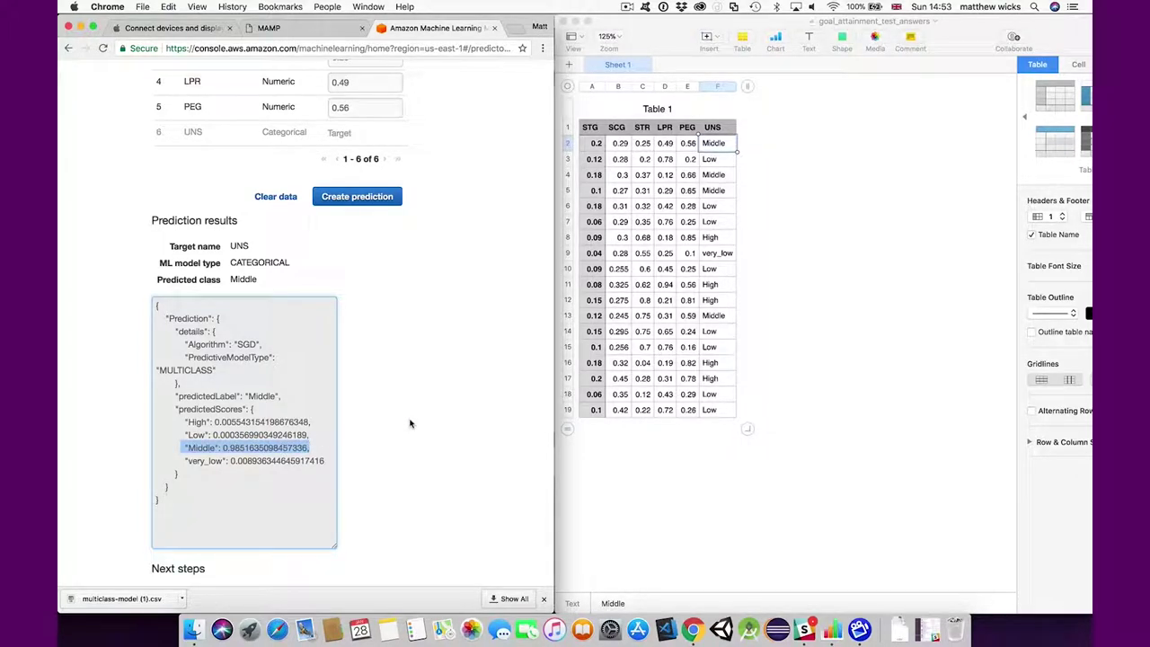
pyautogui.scroll(3, 410, 423)
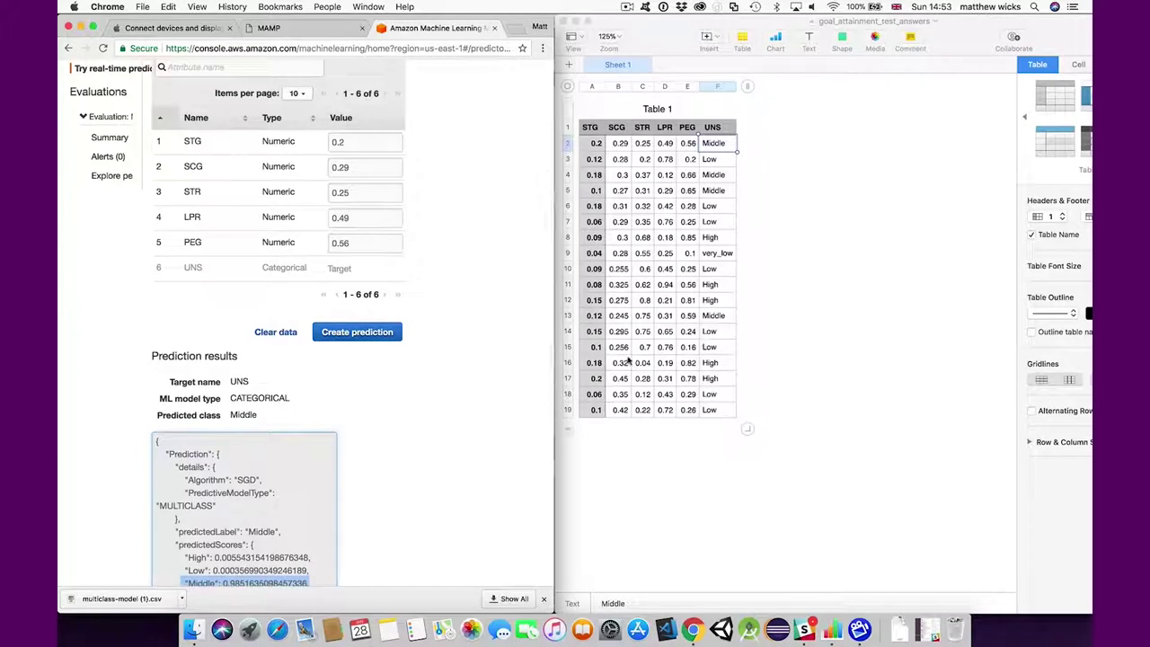
pyautogui.click(596, 346)
# - Set STG to 0.1, SCG to 0.256, STR to 0.7, LPR to 0.76 and PEG to 0.16, and create the prediction
pyautogui.click(358, 147)
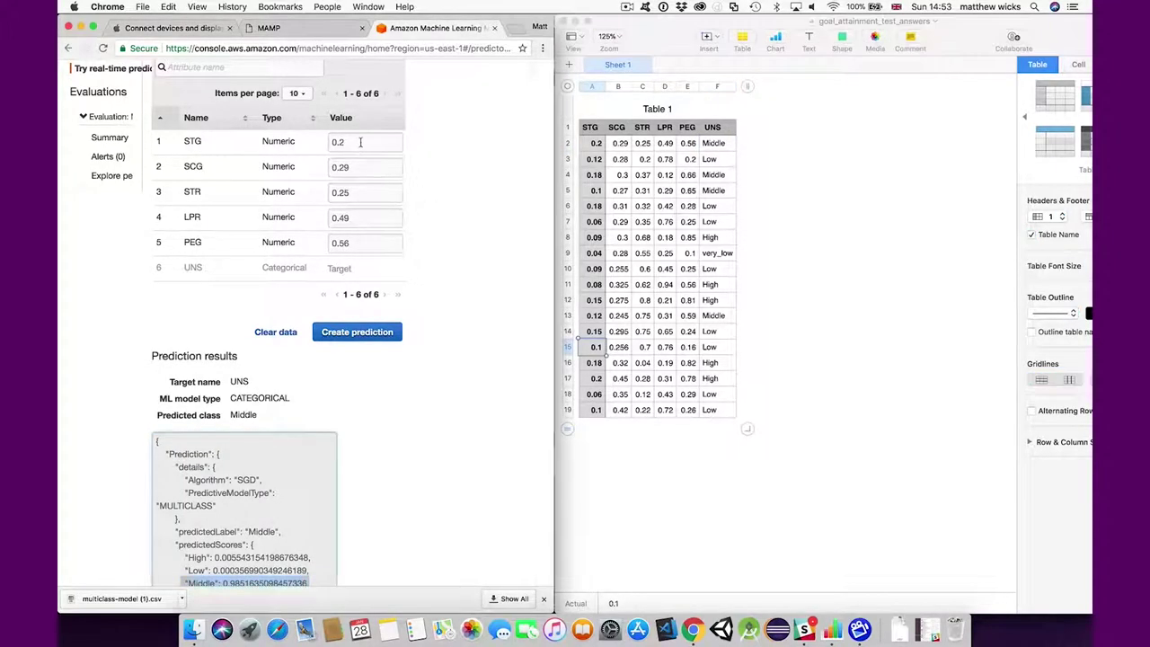
pyautogui.click(363, 142)
pyautogui.write('0.1')
pyautogui.press('Tab')
pyautogui.write('0.256')
pyautogui.press('Tab')
pyautogui.write('0.7')
pyautogui.press('Tab')
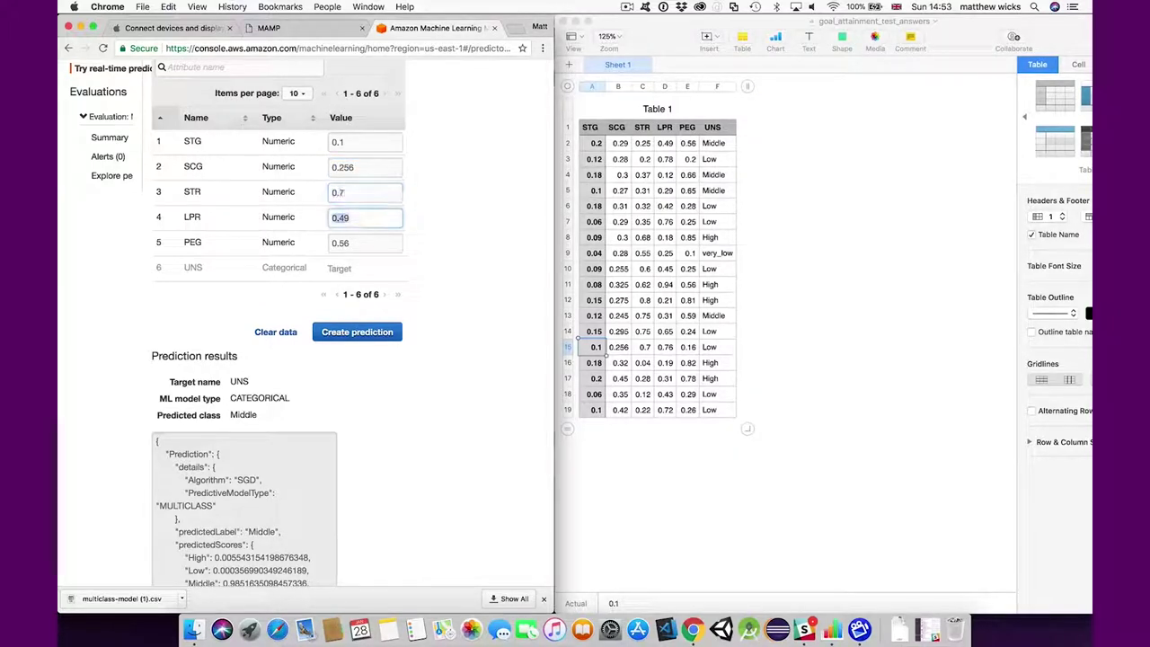
pyautogui.write('0.76')
pyautogui.press('Tab')
pyautogui.write('0.16')
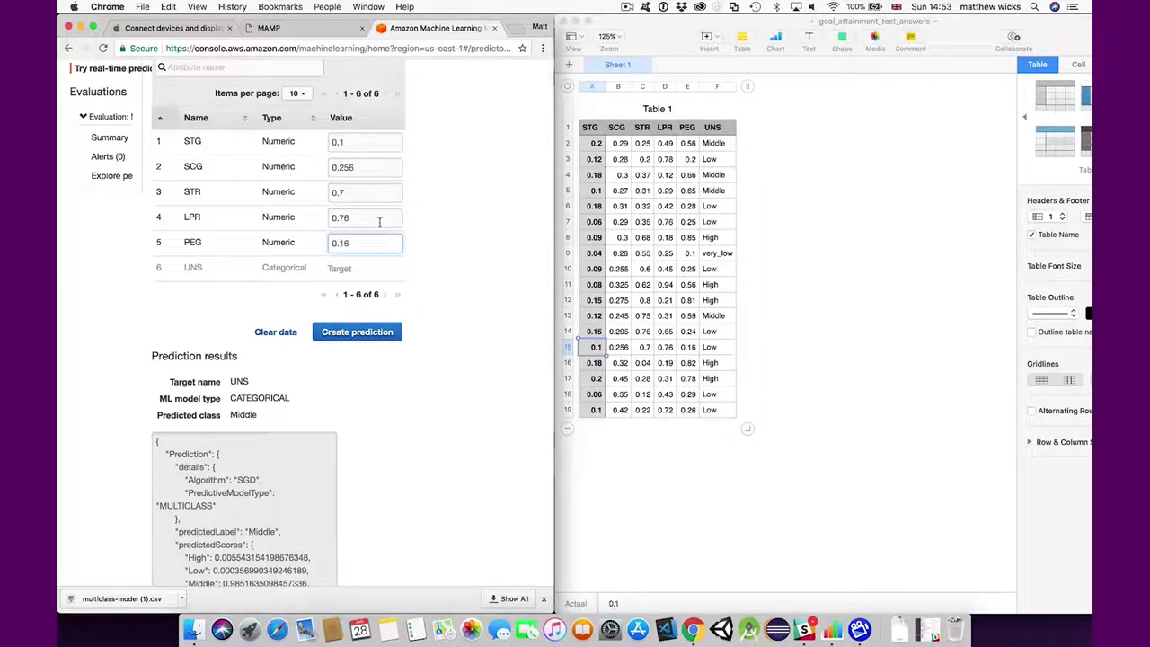
pyautogui.click(357, 332)
# - Compare the new prediction's label and scores with the UNS value in row 15 of the test answers table
pyautogui.scroll(-2, 435, 378)
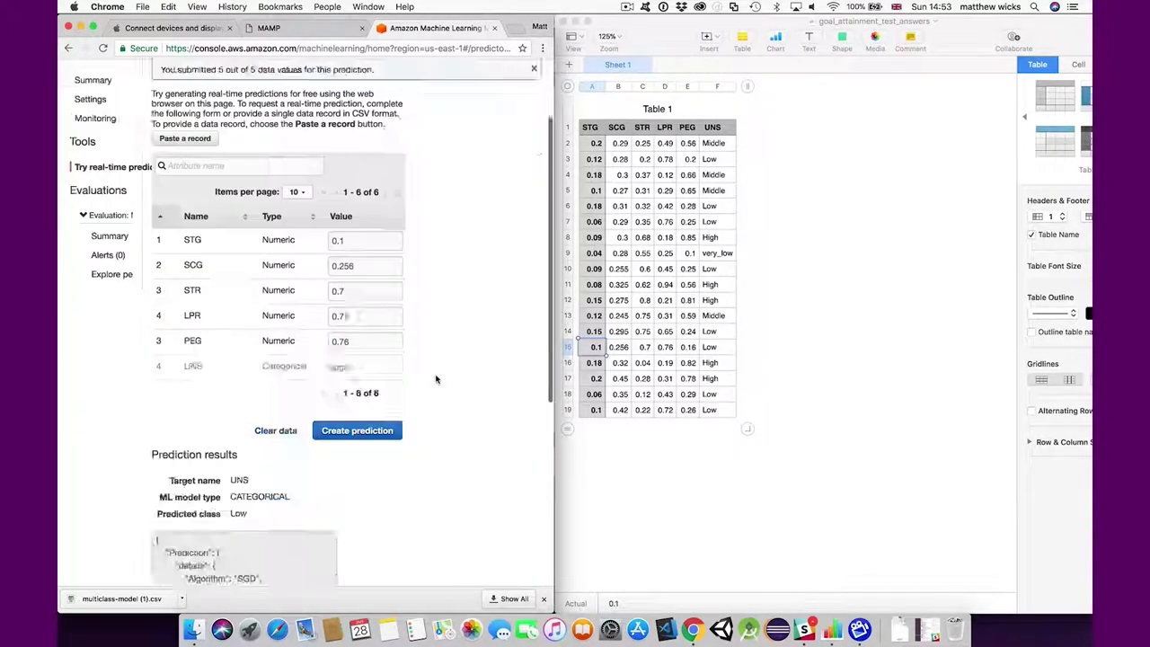
pyautogui.scroll(-4, 435, 360)
pyautogui.click(718, 347)
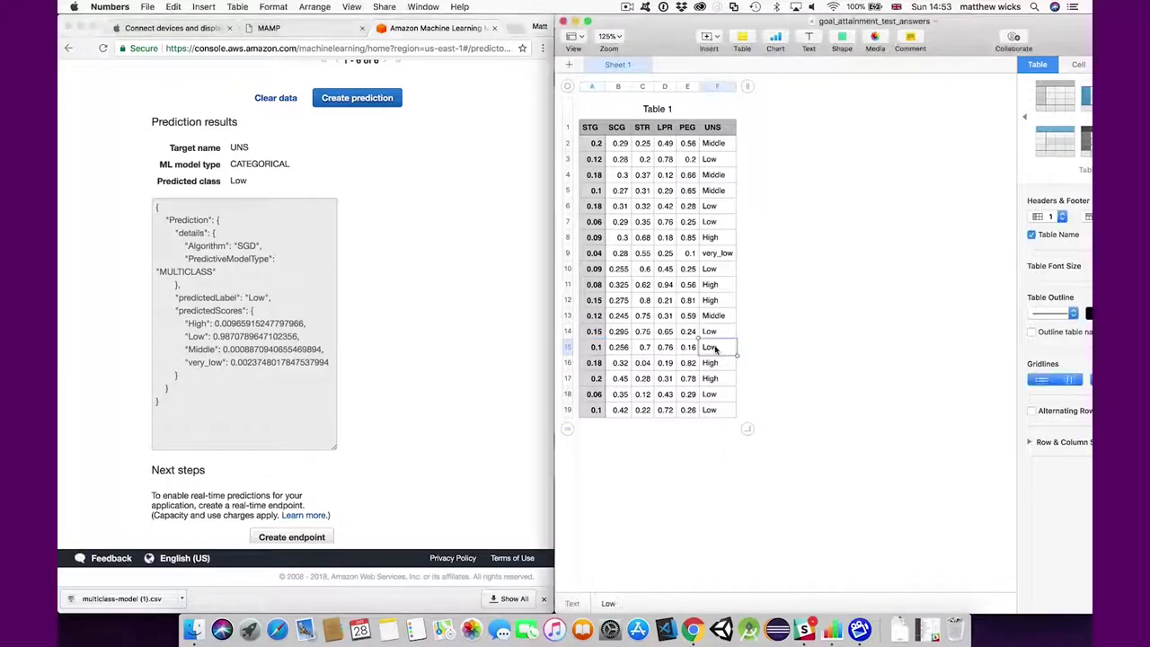
pyautogui.click(257, 298)
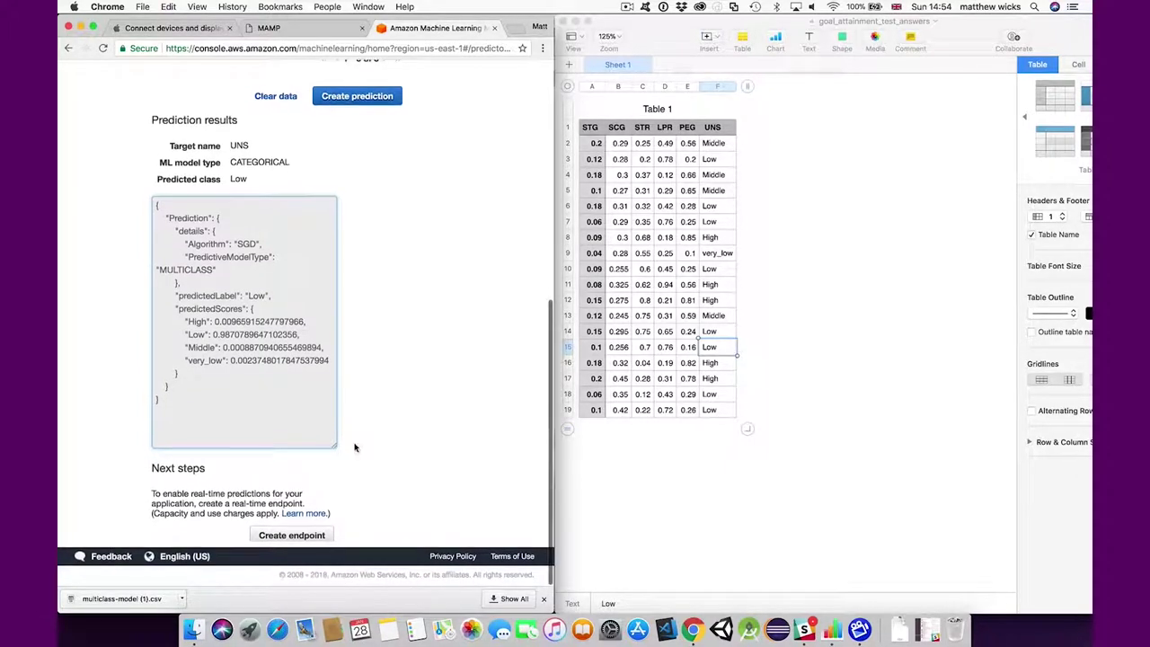
# - Review the charges for creating a real-time endpoint, dismiss the request and enlarge the browser window
pyautogui.click(329, 532)
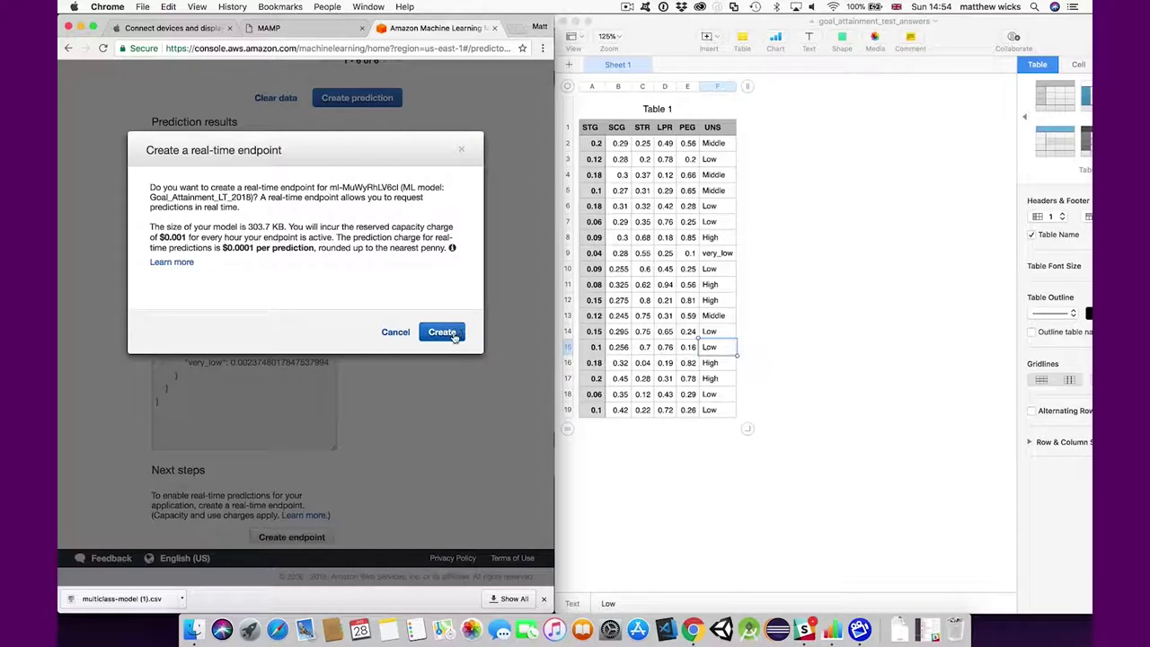
pyautogui.click(398, 334)
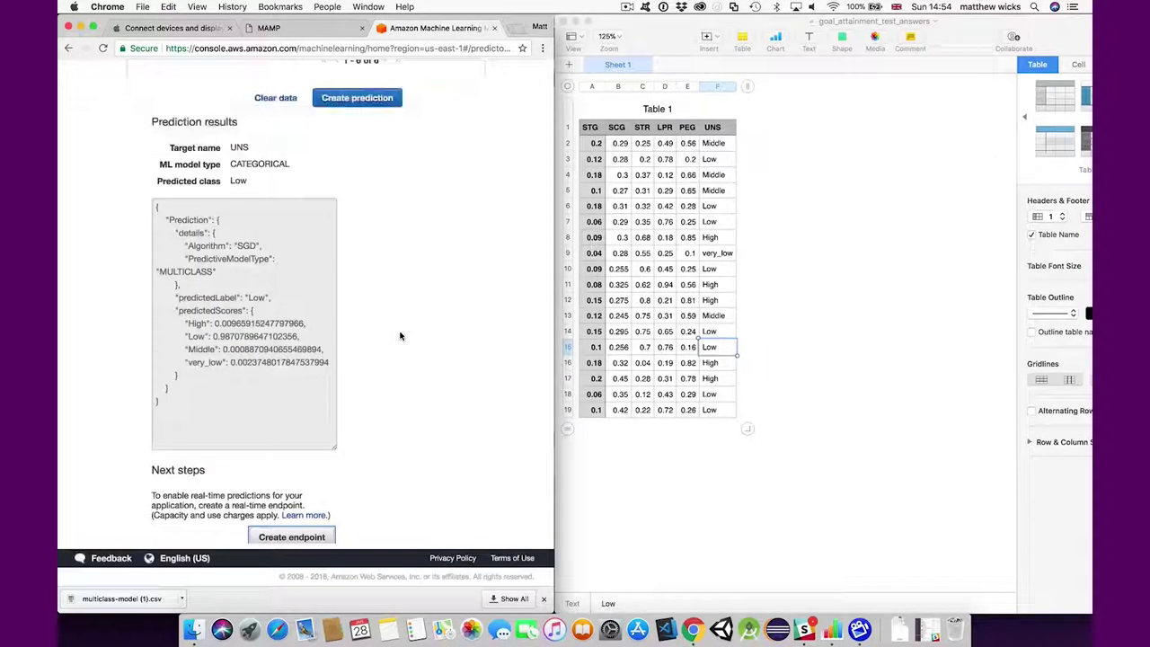
pyautogui.scroll(2, 417, 316)
pyautogui.scroll(8, 417, 316)
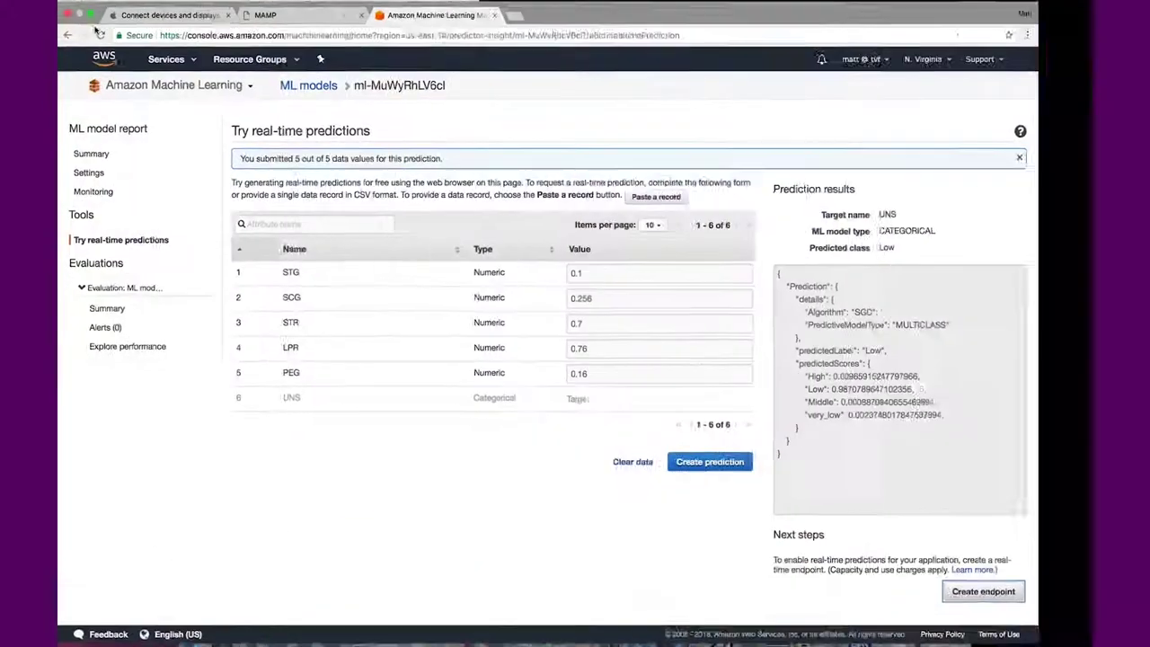
pyautogui.click(92, 27)
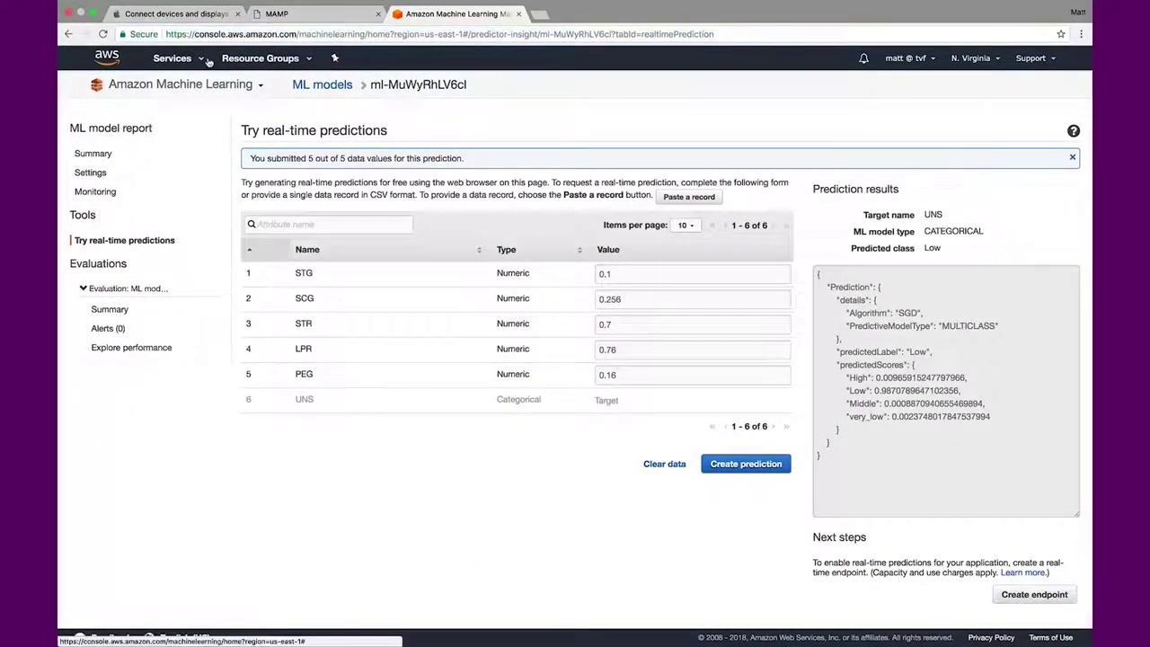
# - Switch to Amazon S3 and open the DATA_LT folder in the mwrekognitionupload bucket
pyautogui.click(171, 58)
pyautogui.click(96, 154)
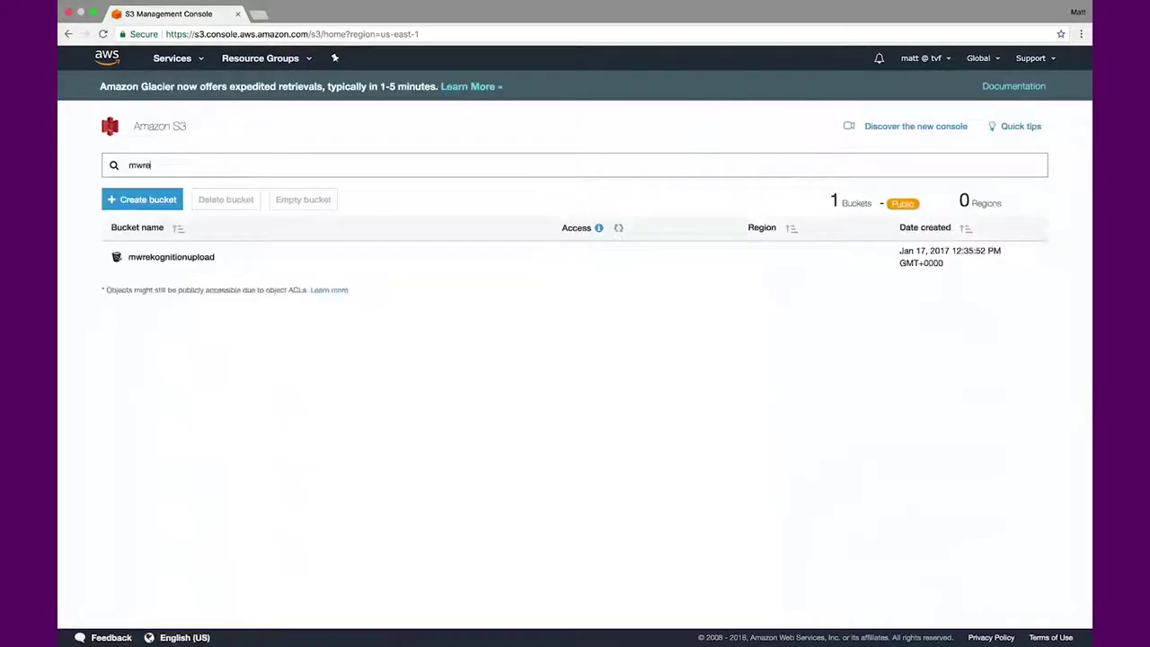
pyautogui.click(203, 258)
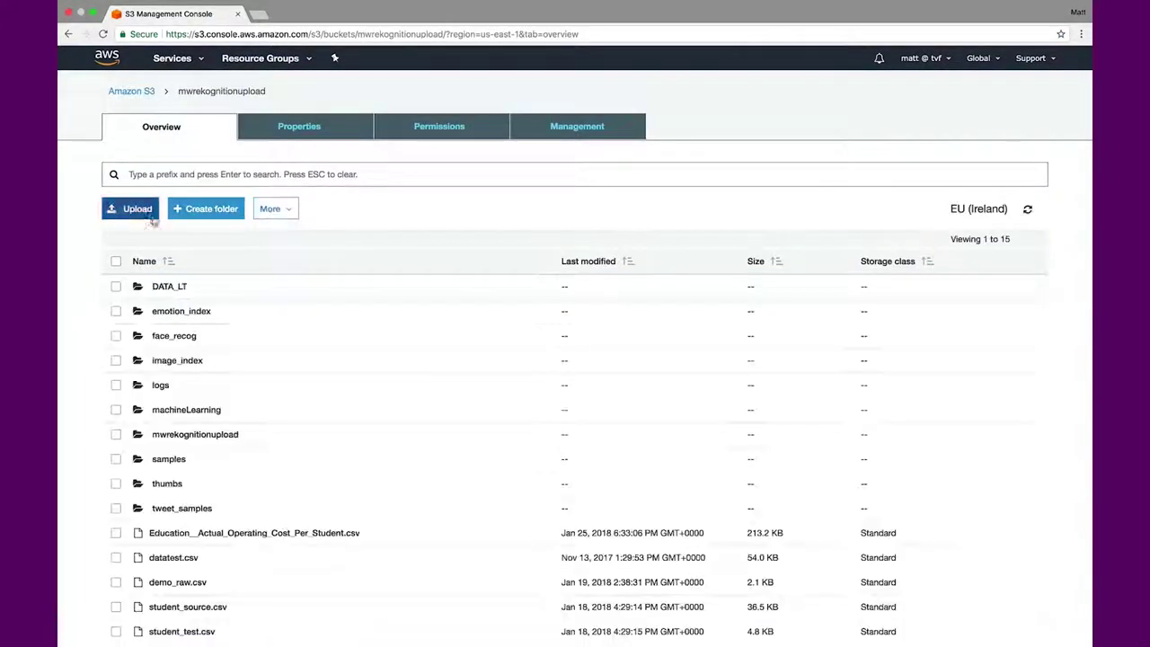
pyautogui.click(171, 285)
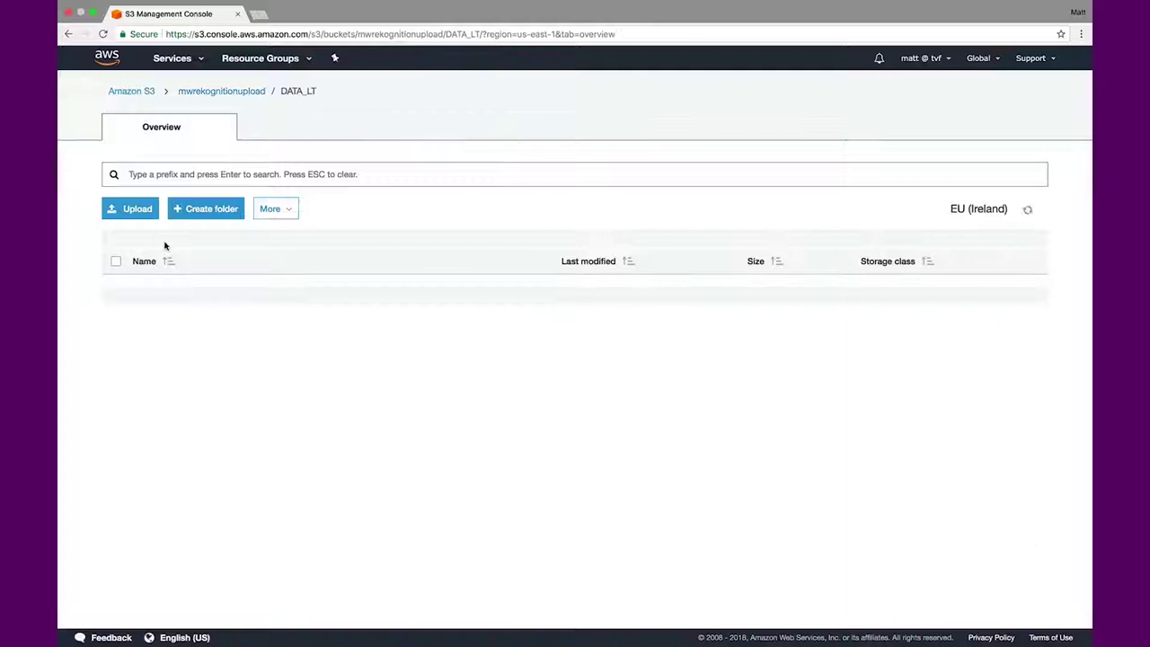
# - Upload goal_attainment_test_minus_answers.csv to the DATA_LT folder with the default permissions and properties
pyautogui.click(144, 209)
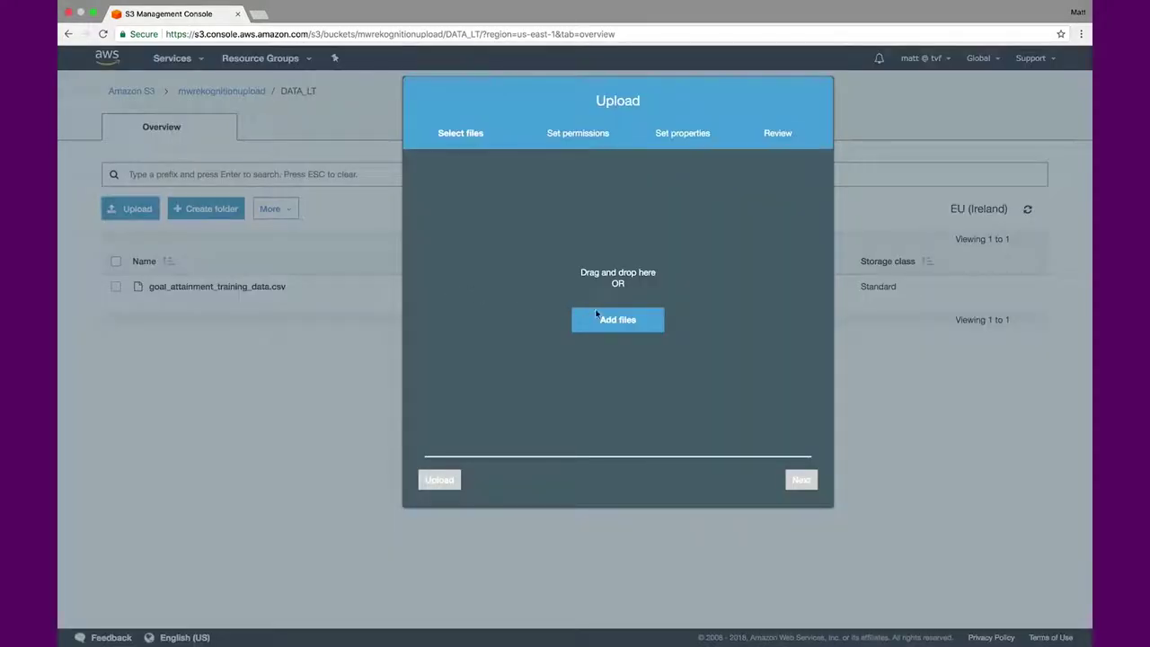
pyautogui.click(597, 316)
pyautogui.click(397, 42)
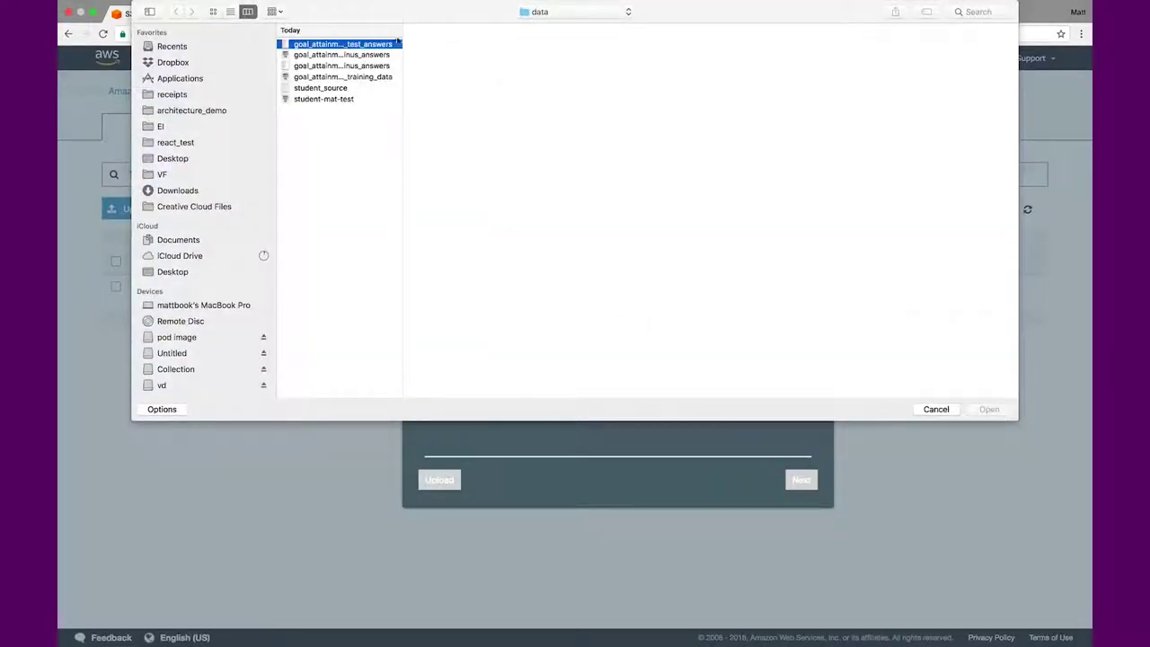
pyautogui.click(377, 55)
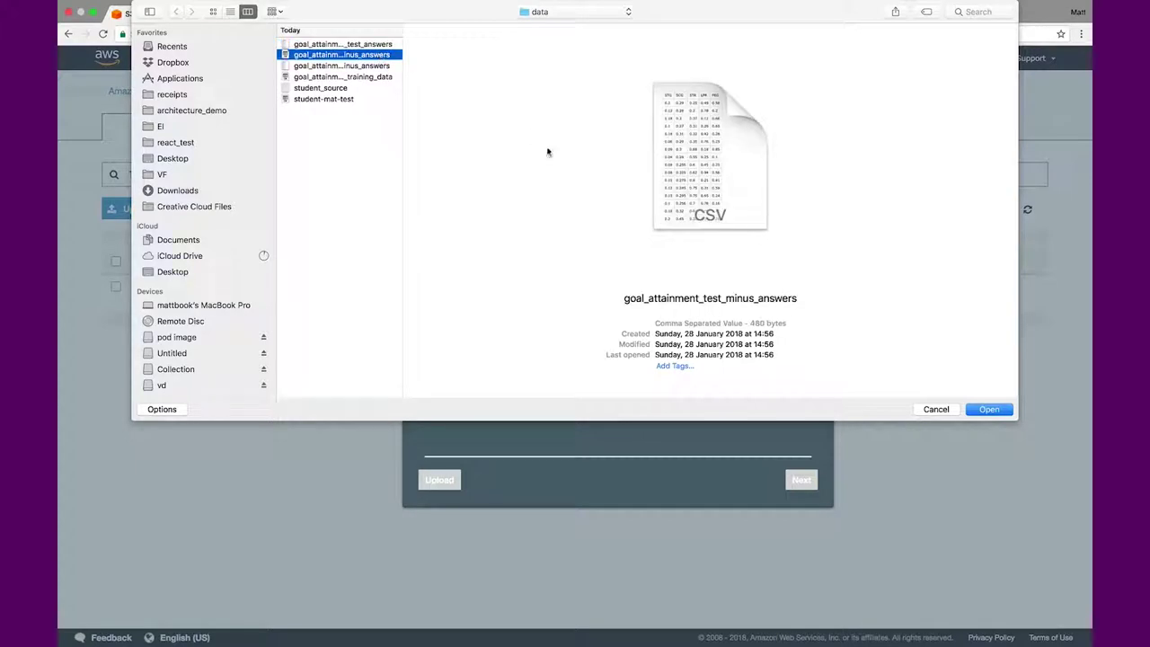
pyautogui.moveTo(794, 323); pyautogui.dragTo(650, 325)
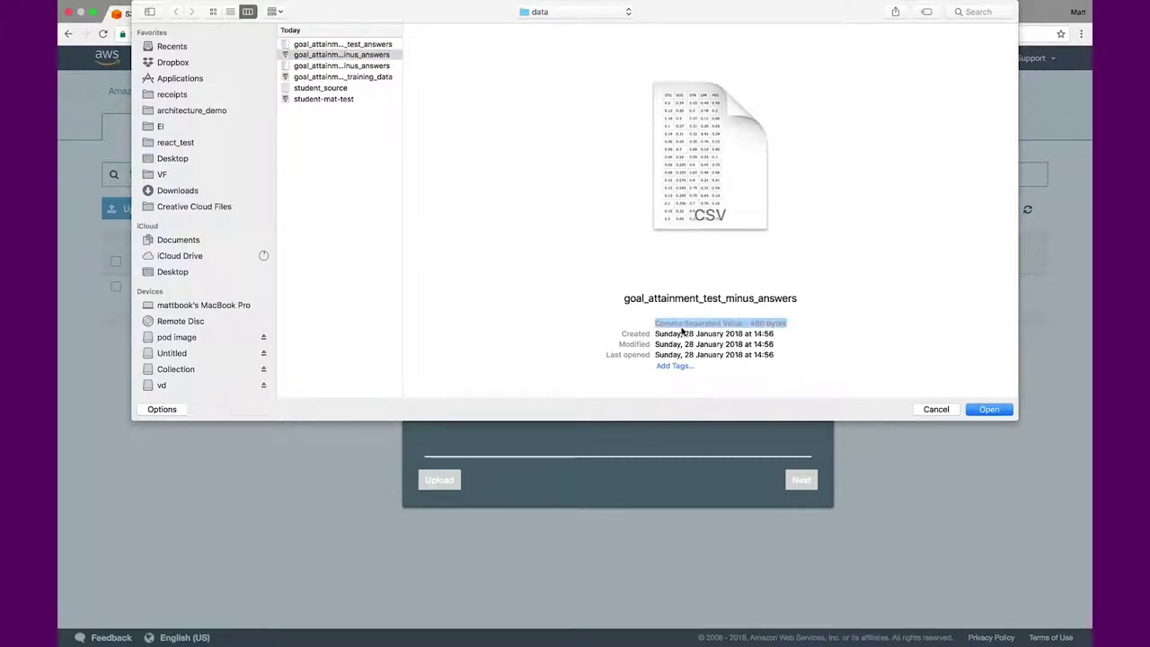
pyautogui.click(975, 407)
pyautogui.click(801, 479)
pyautogui.click(804, 482)
pyautogui.click(801, 480)
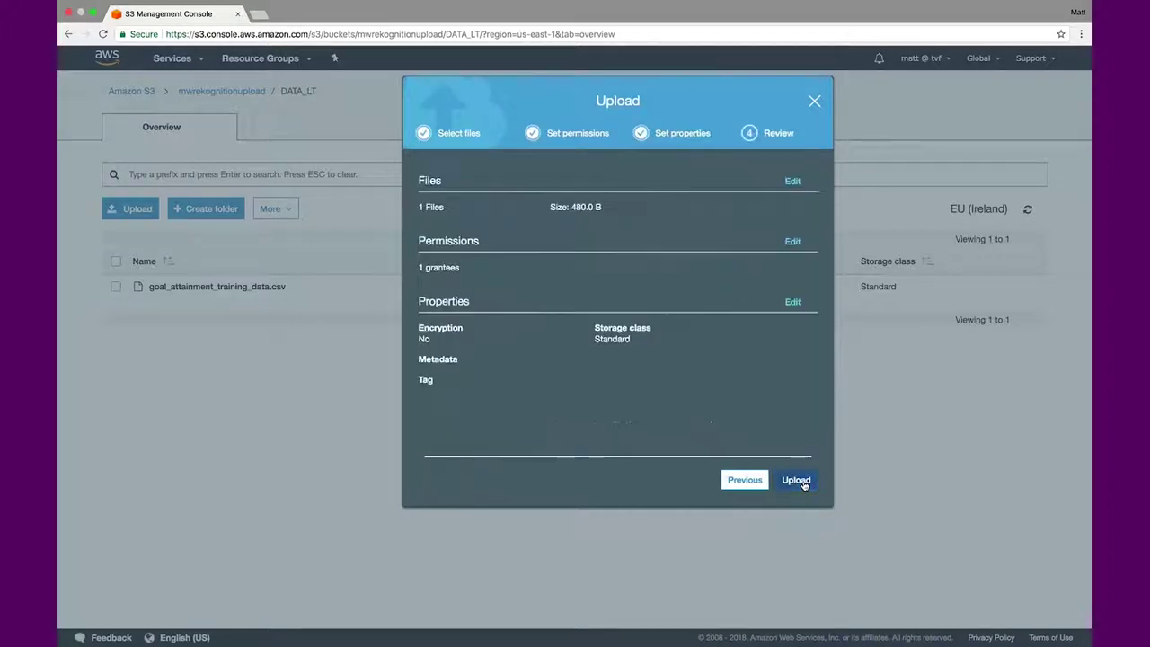
pyautogui.click(802, 479)
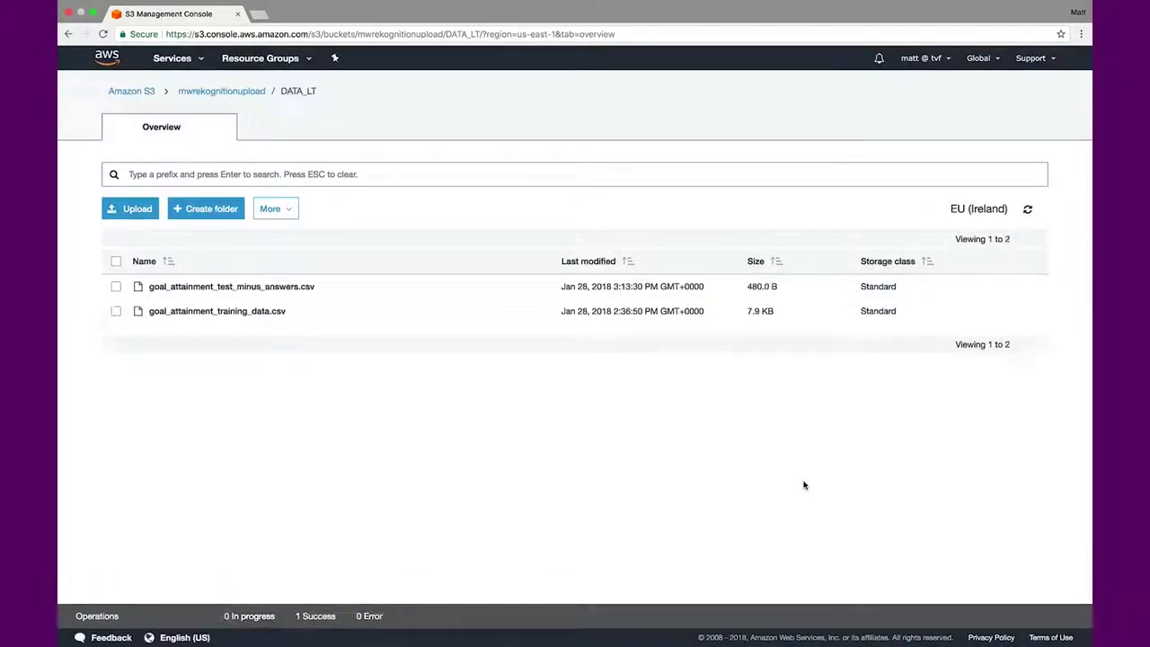
# - Switch to Amazon Machine Learning and start creating a new datasource
pyautogui.click(152, 59)
pyautogui.click(125, 157)
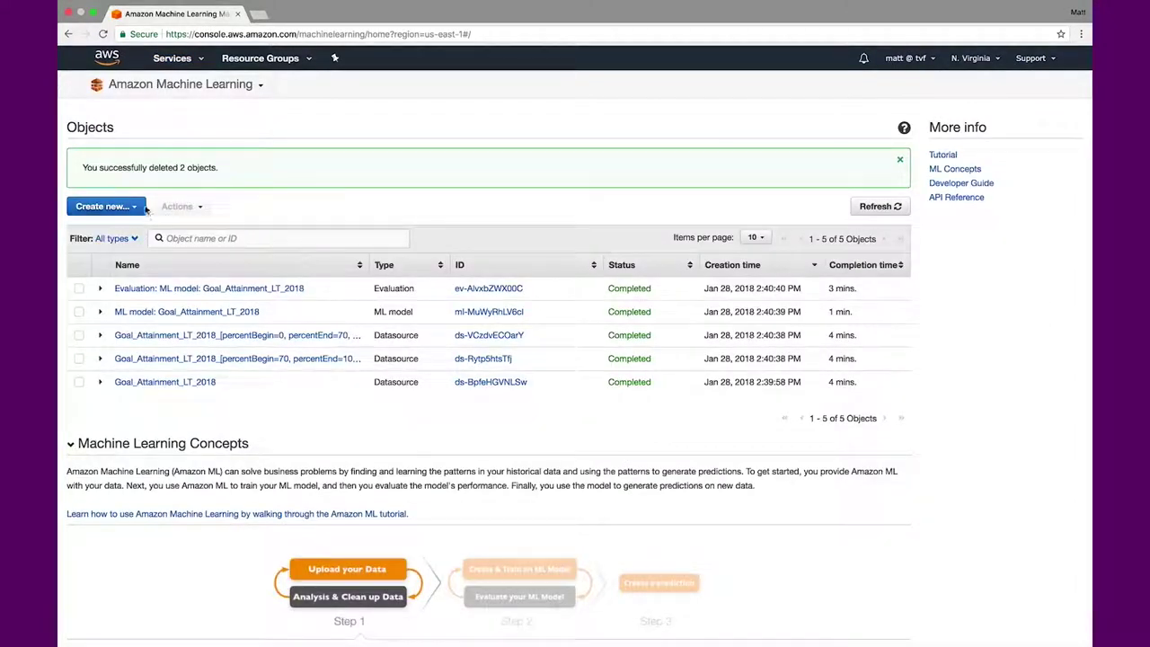
pyautogui.click(138, 208)
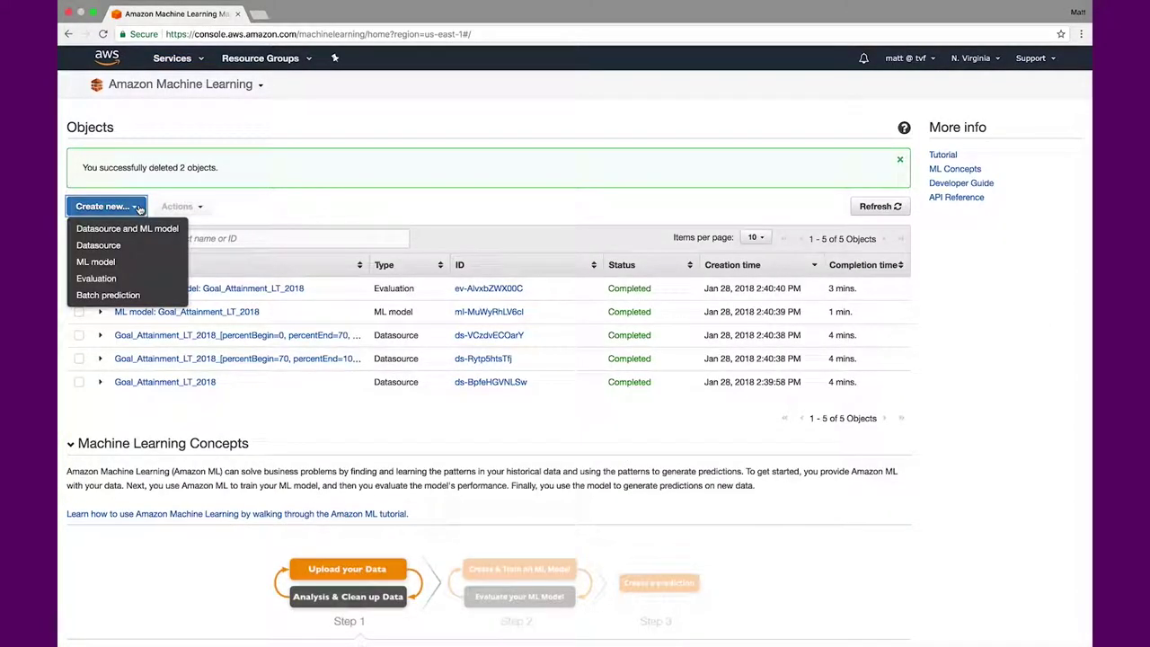
pyautogui.click(99, 245)
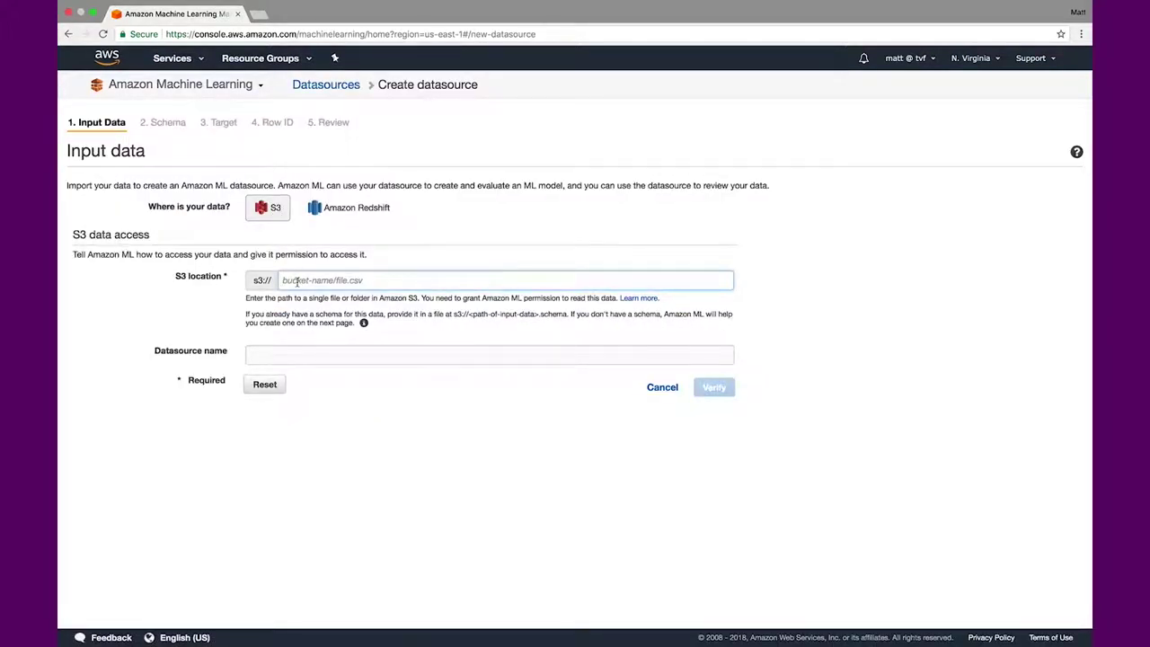
# - Set the datasource's S3 location to mwrekognitionupload/DATA_LT/goal_attainment_test_minus_answers.csv
pyautogui.write('mwrekognitionupload/')
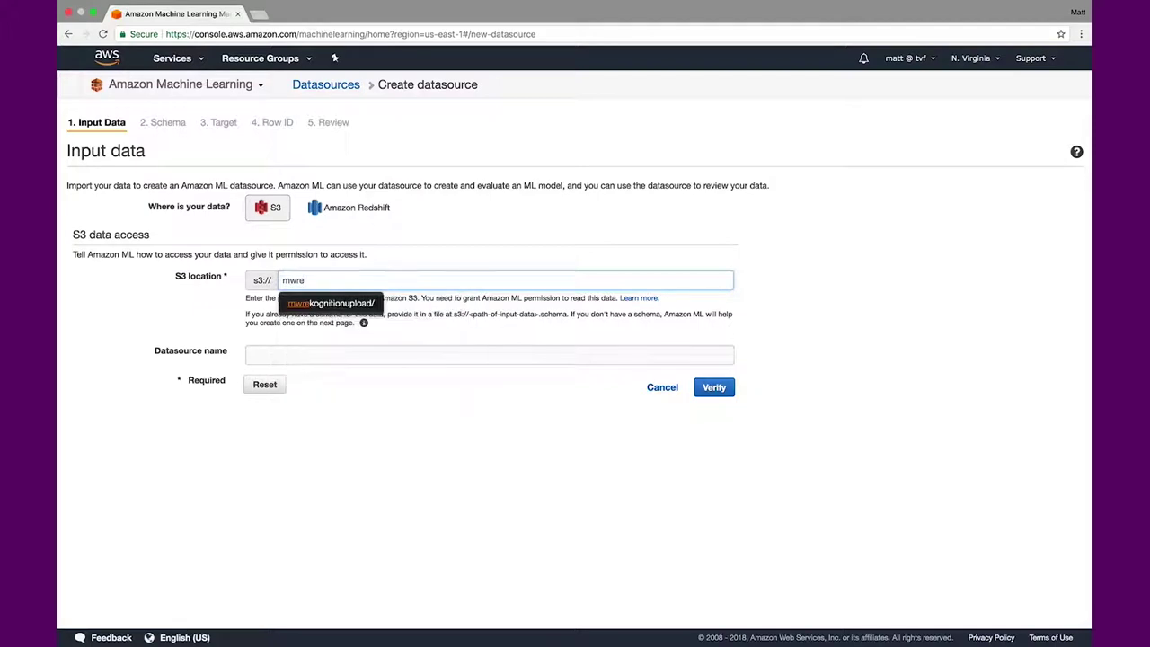
pyautogui.press('Return')
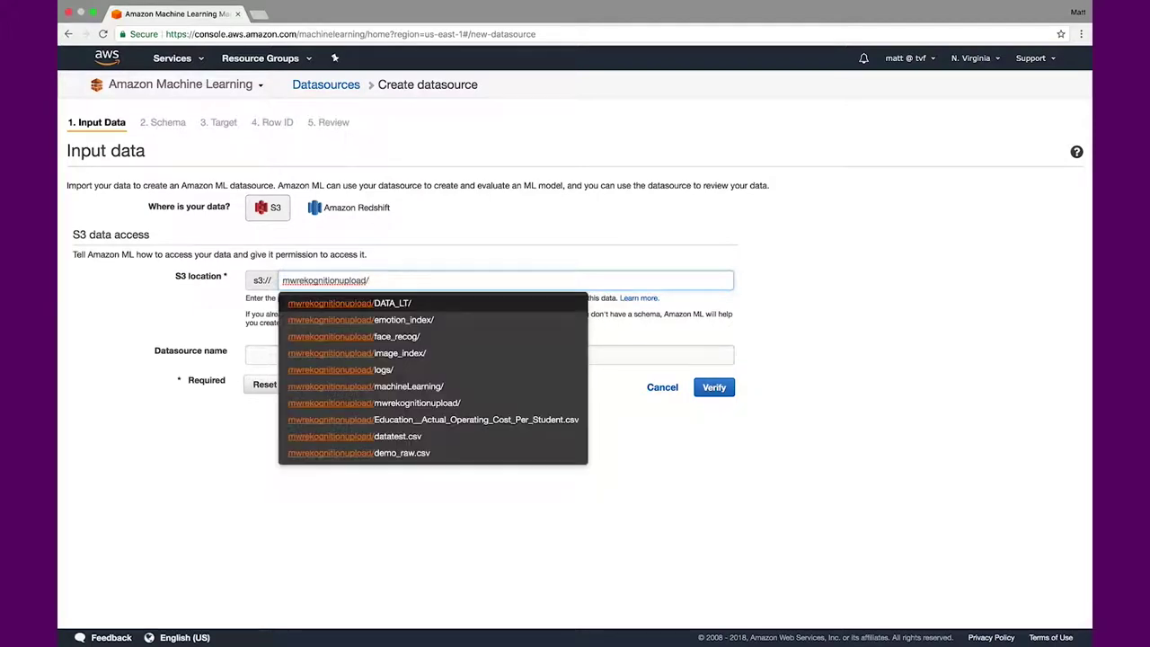
pyautogui.press('Return')
pyautogui.press('Return')
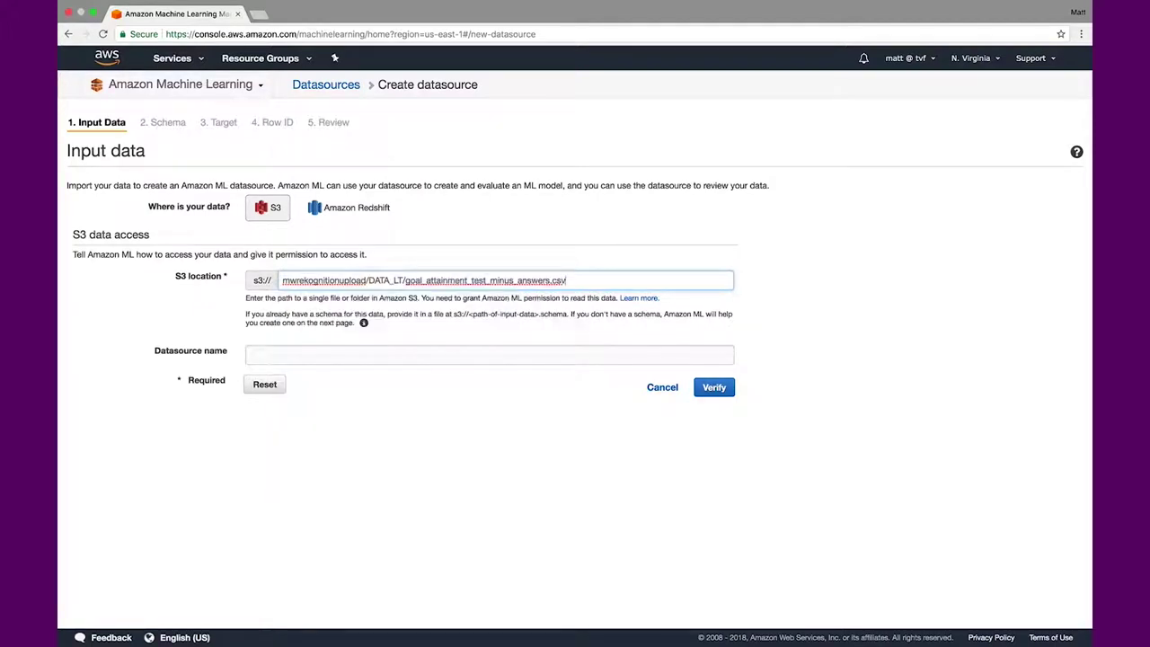
# - Name the datasource Goal_Attainment_LT_2018_Test_Data
pyautogui.click(277, 356)
pyautogui.write('Goal_Attainment_LT_2018')
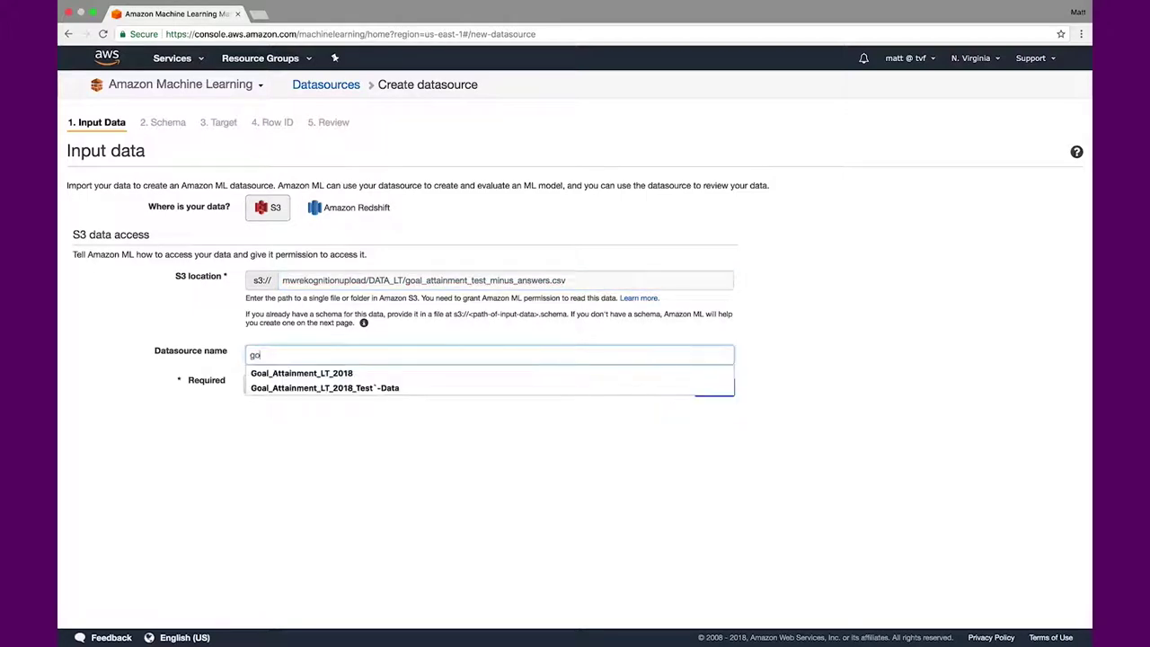
pyautogui.press('Down')
pyautogui.press('Down')
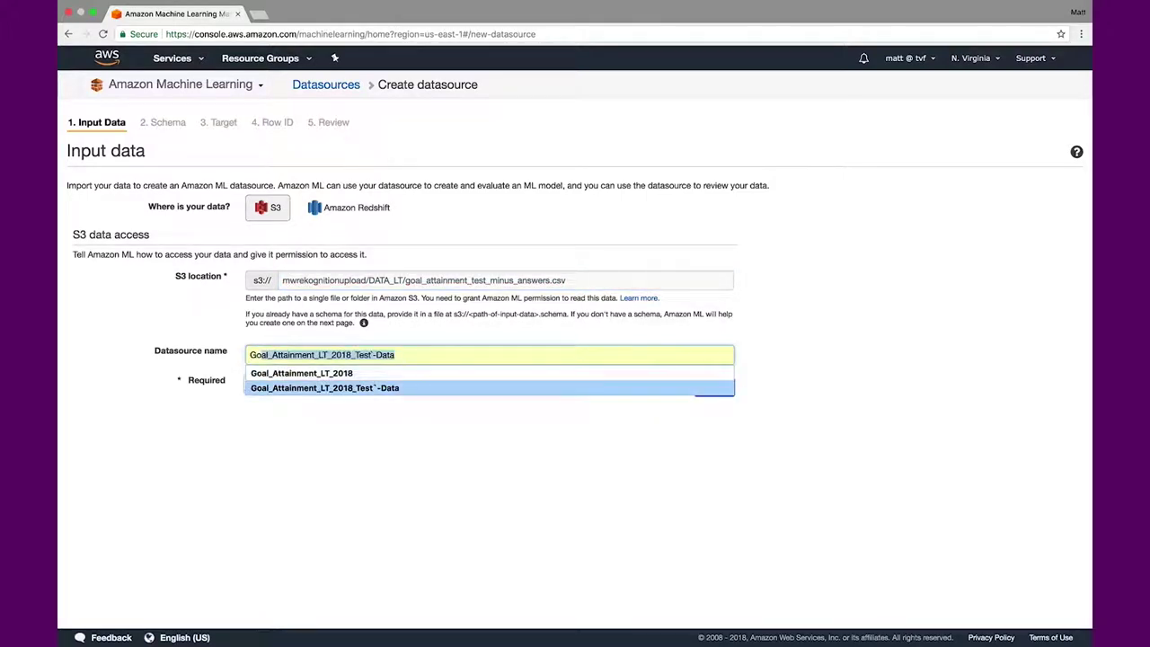
pyautogui.press('Return')
pyautogui.press('BackSpace')
pyautogui.press('BackSpace')
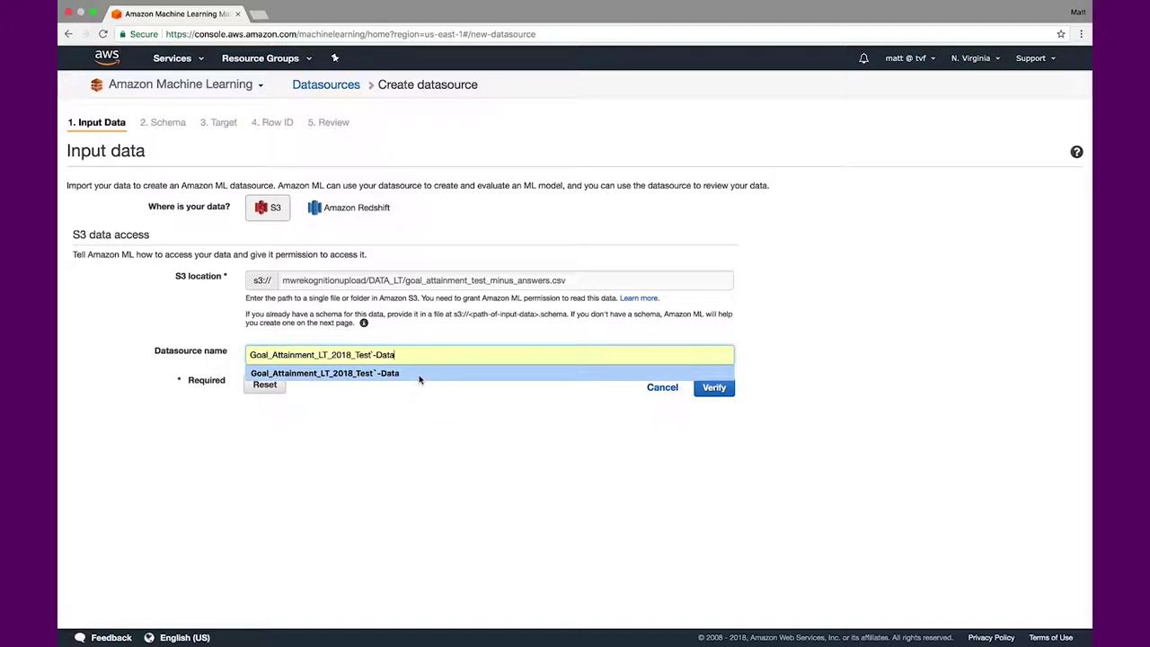
pyautogui.press('BackSpace')
pyautogui.press('BackSpace')
pyautogui.press('BackSpace')
pyautogui.press('BackSpace')
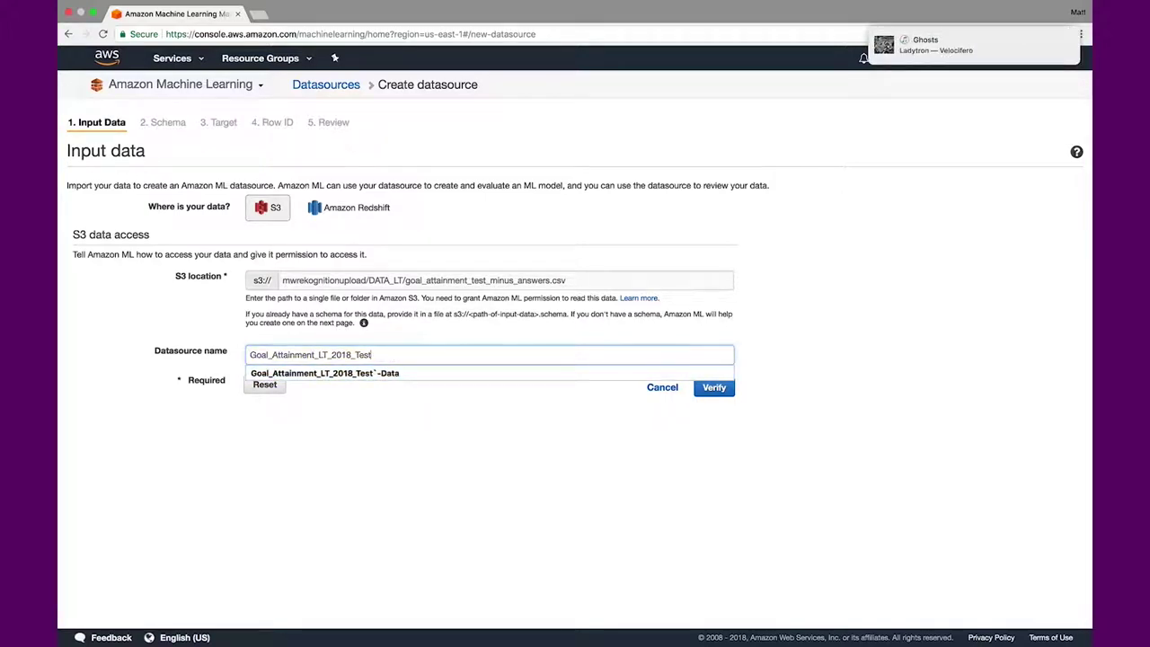
pyautogui.write('_Data')
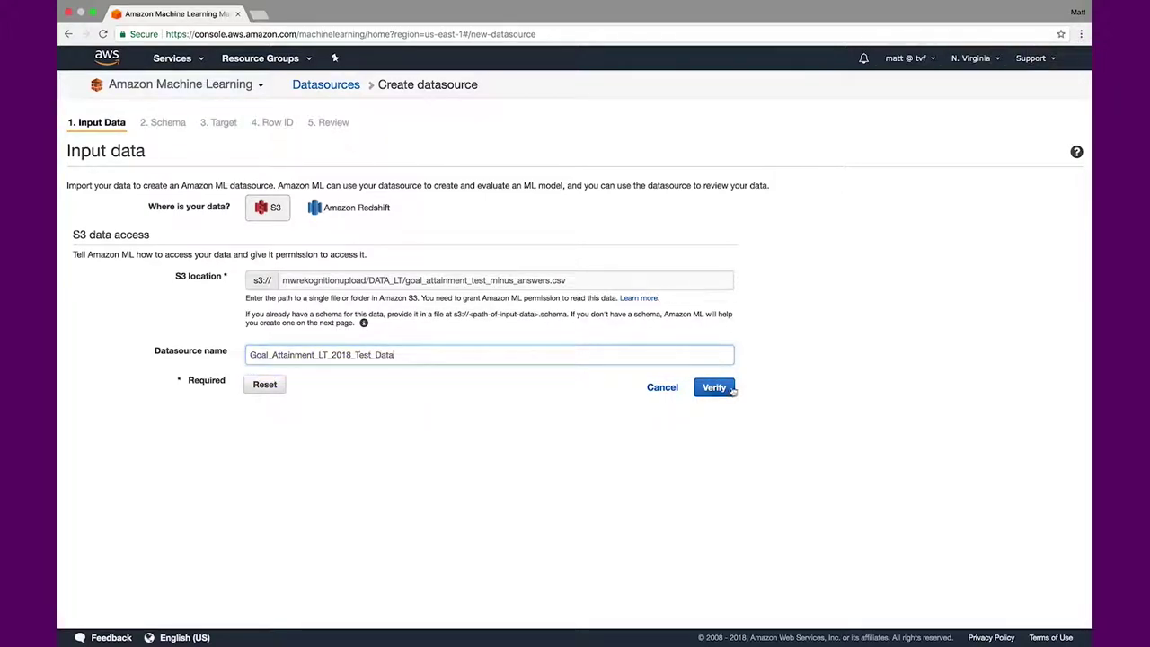
# - Verify the input data, continue to the schema and specify that the CSV's first line contains the column names
pyautogui.click(723, 387)
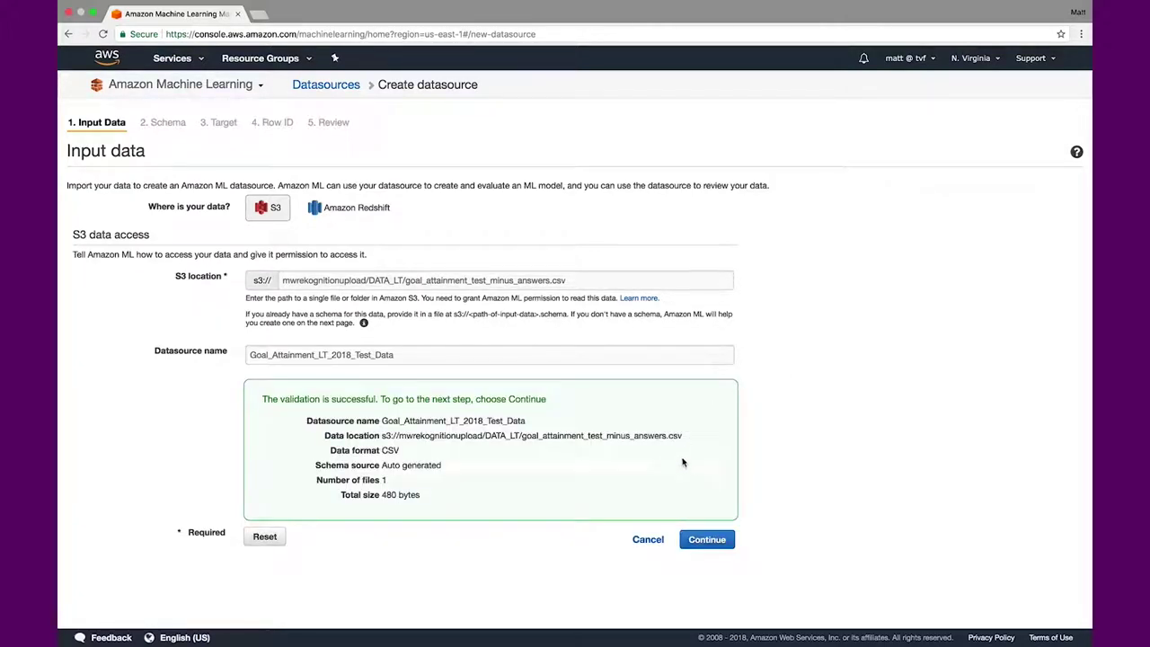
pyautogui.click(706, 538)
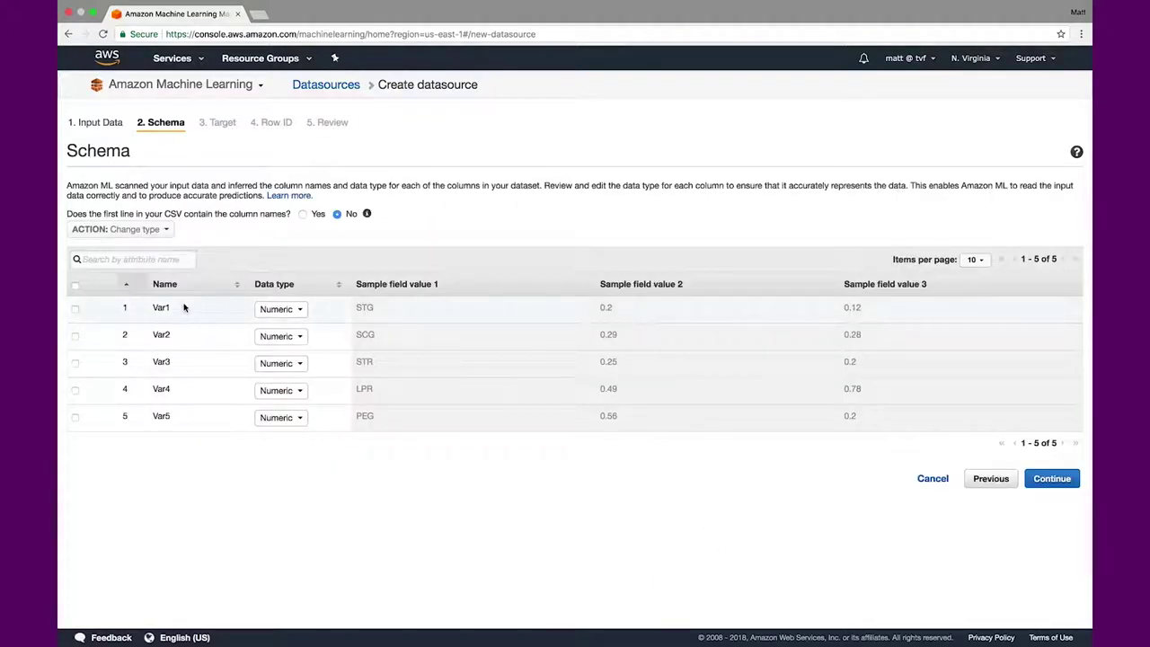
pyautogui.click(303, 213)
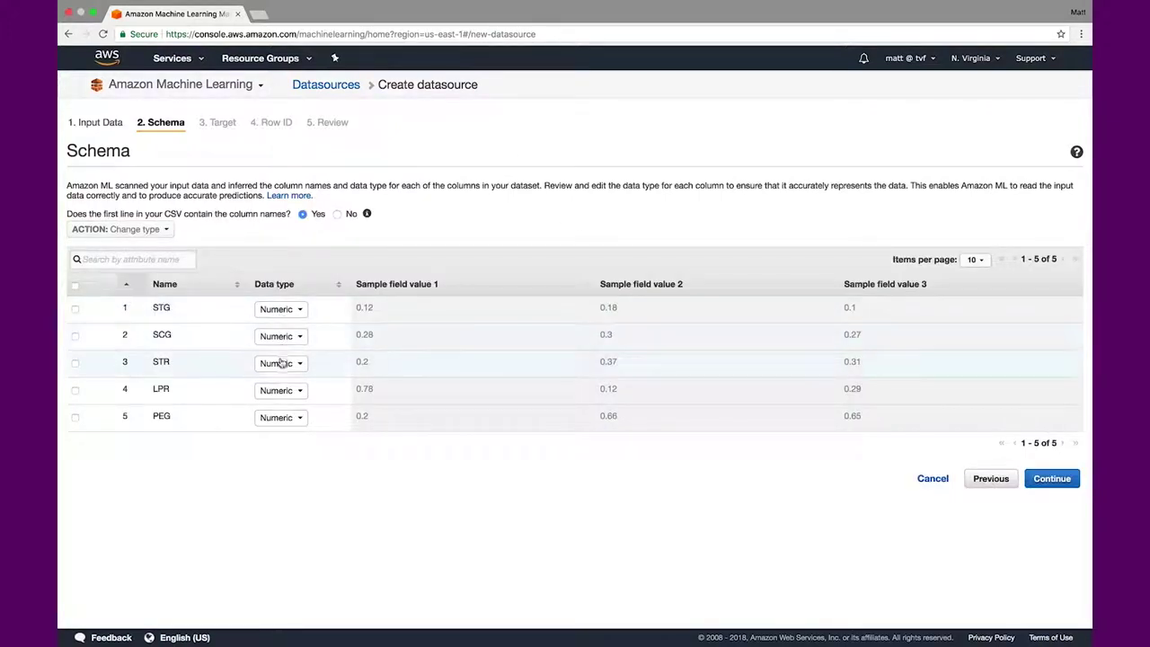
# - Accept the numeric schema, keep No for model creation and for row identifier, and create the datasource from the review page
pyautogui.click(1048, 479)
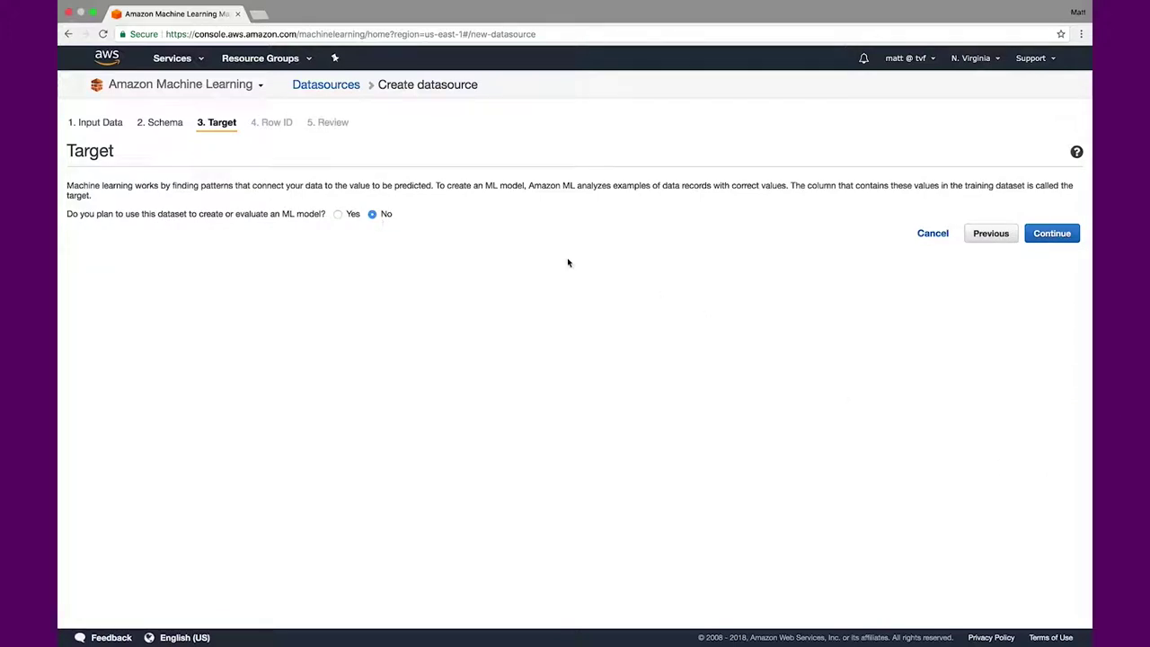
pyautogui.click(1051, 241)
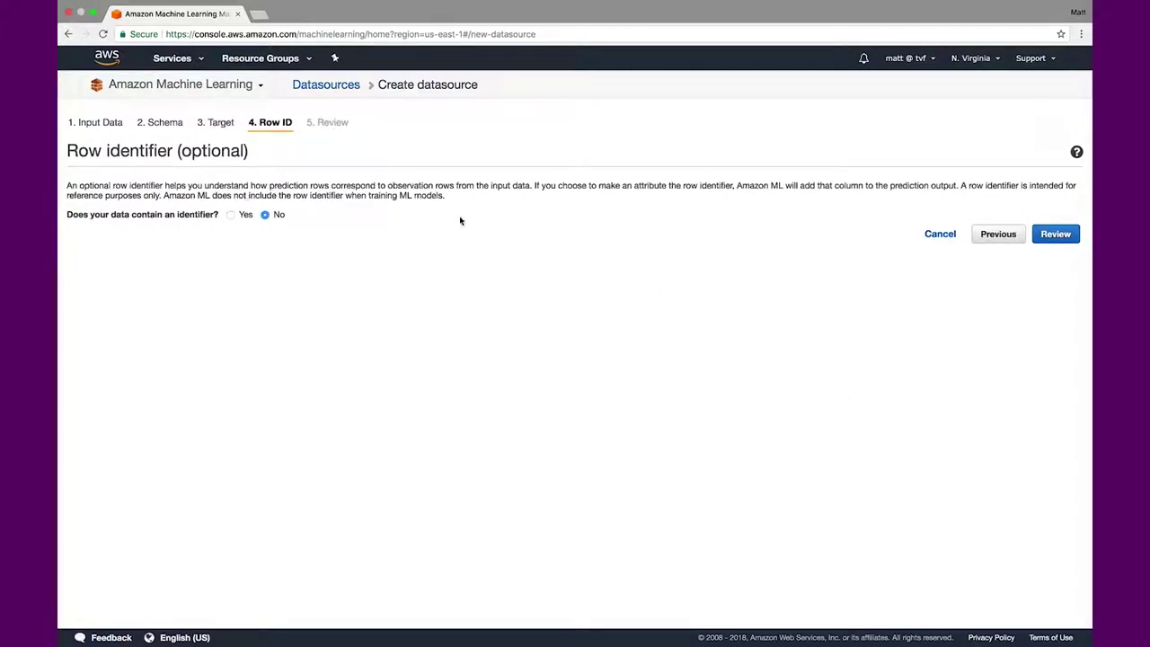
pyautogui.click(1060, 237)
pyautogui.scroll(-1, 954, 521)
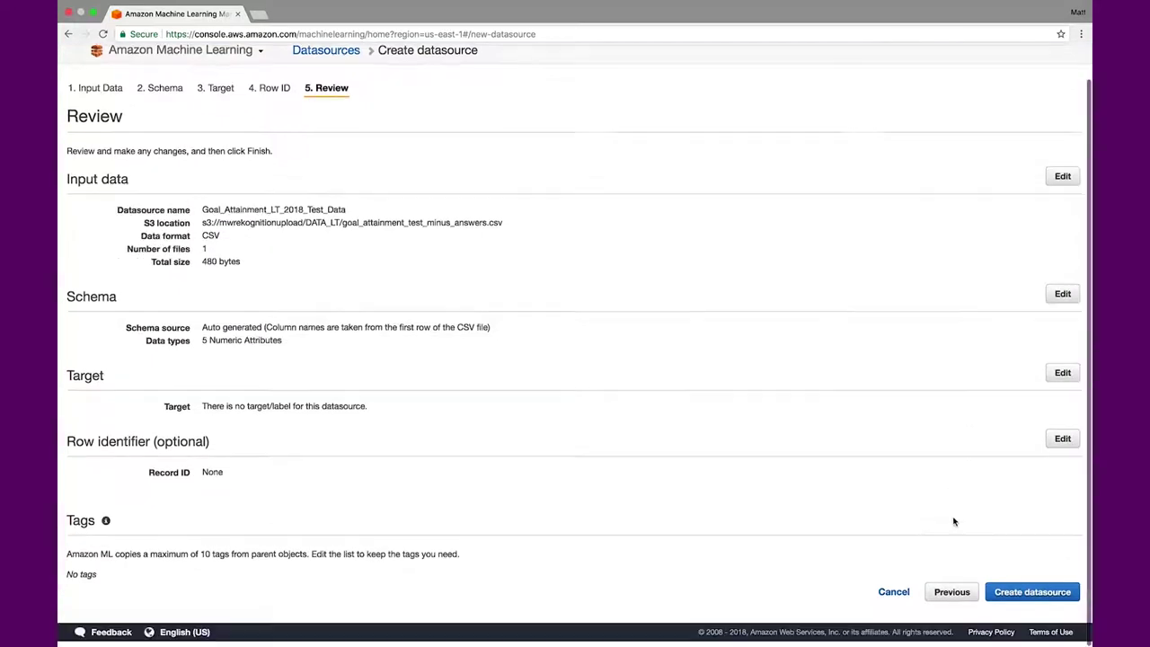
pyautogui.click(1034, 601)
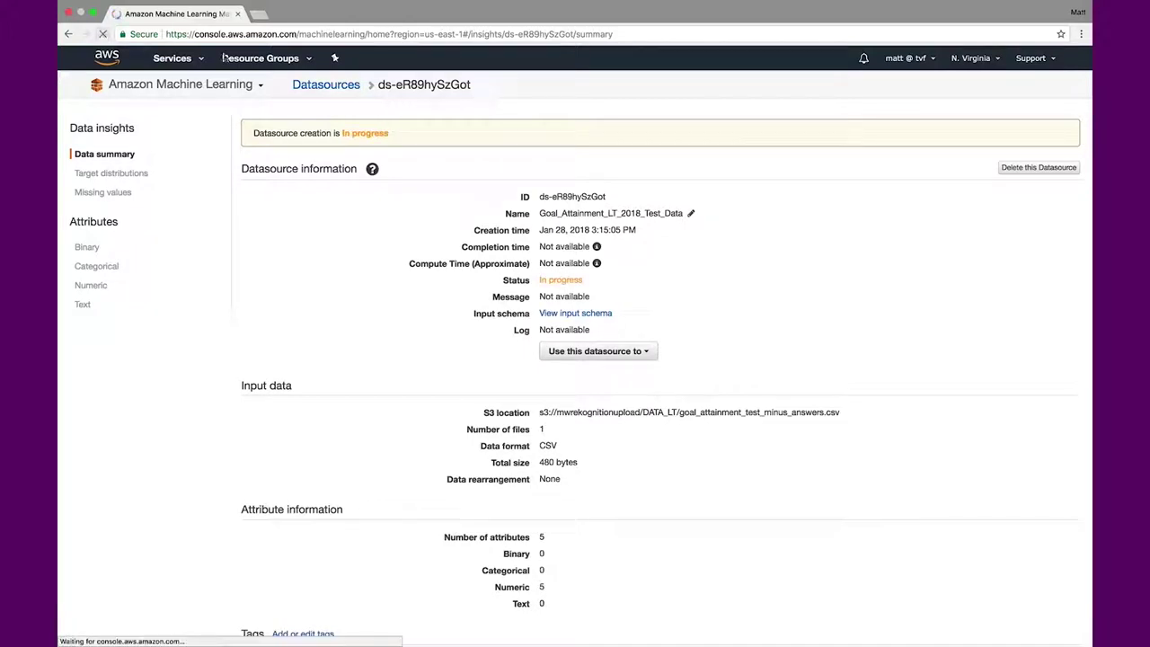
# - Check the new datasource's creation message and reload its summary page to update the status
pyautogui.moveTo(719, 298); pyautogui.dragTo(538, 298)
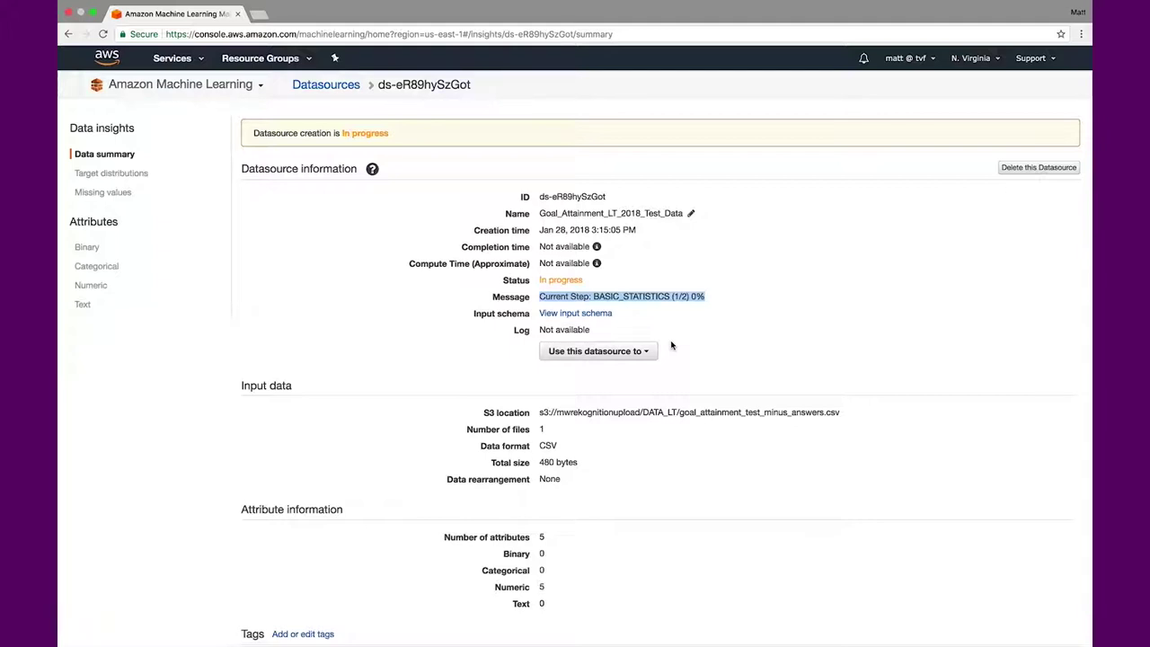
pyautogui.click(729, 292)
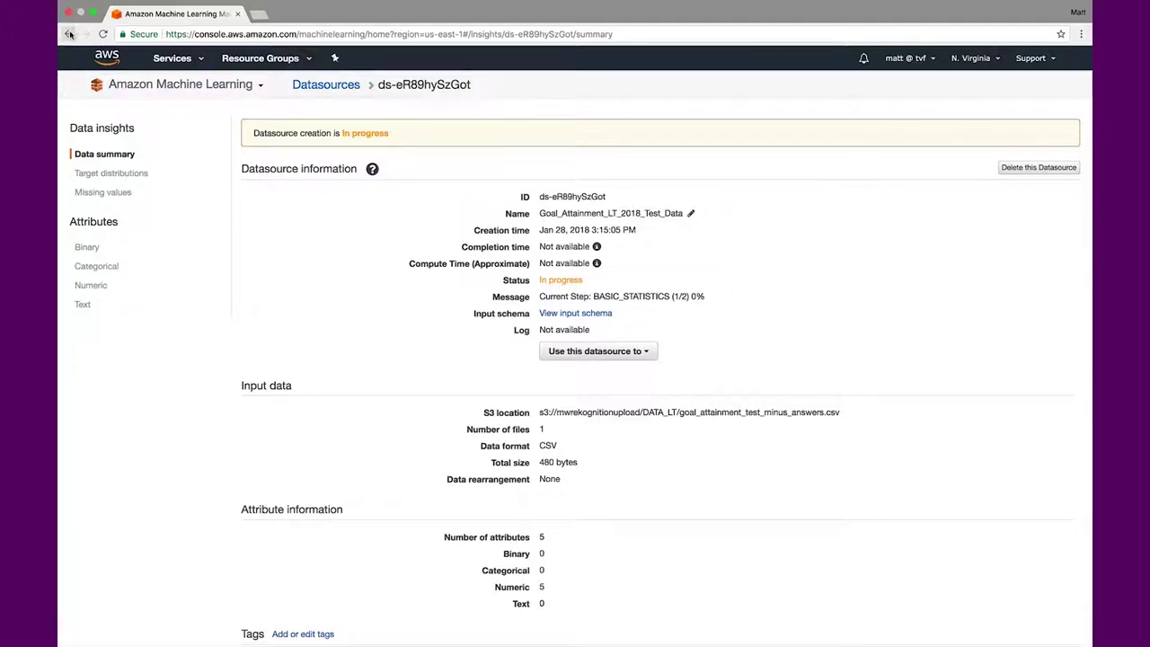
pyautogui.click(103, 34)
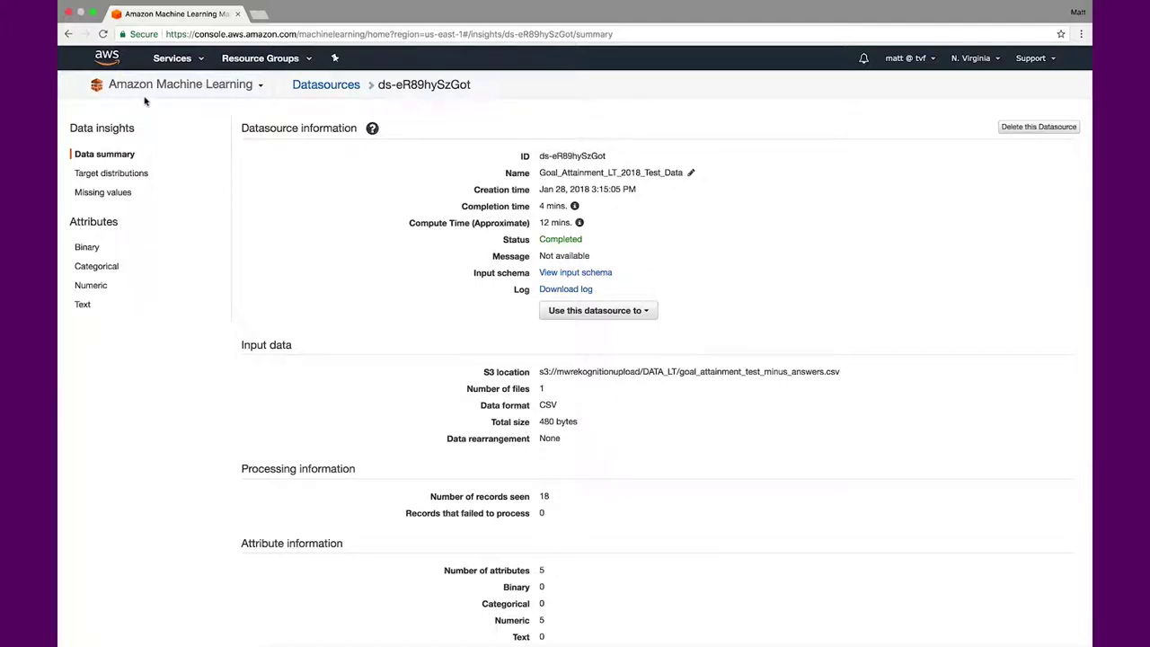
# - Start generating batch predictions from this datasource and choose the ML model Goal_Attainment_LT_2018
pyautogui.click(630, 314)
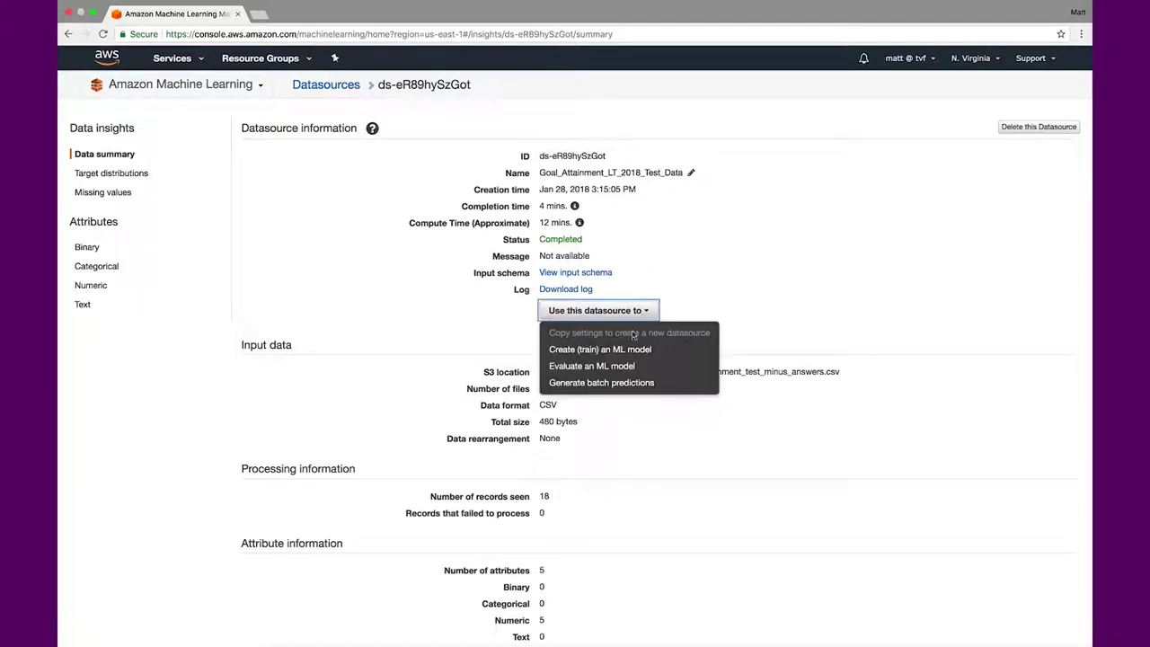
pyautogui.click(623, 382)
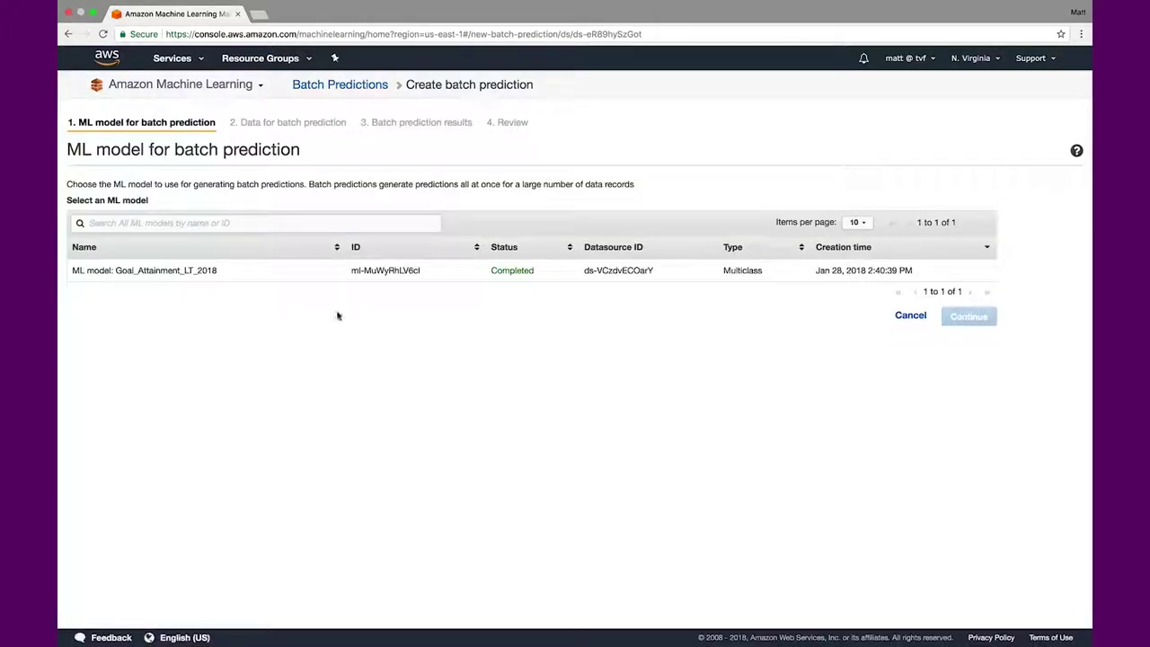
pyautogui.moveTo(311, 153); pyautogui.dragTo(74, 152)
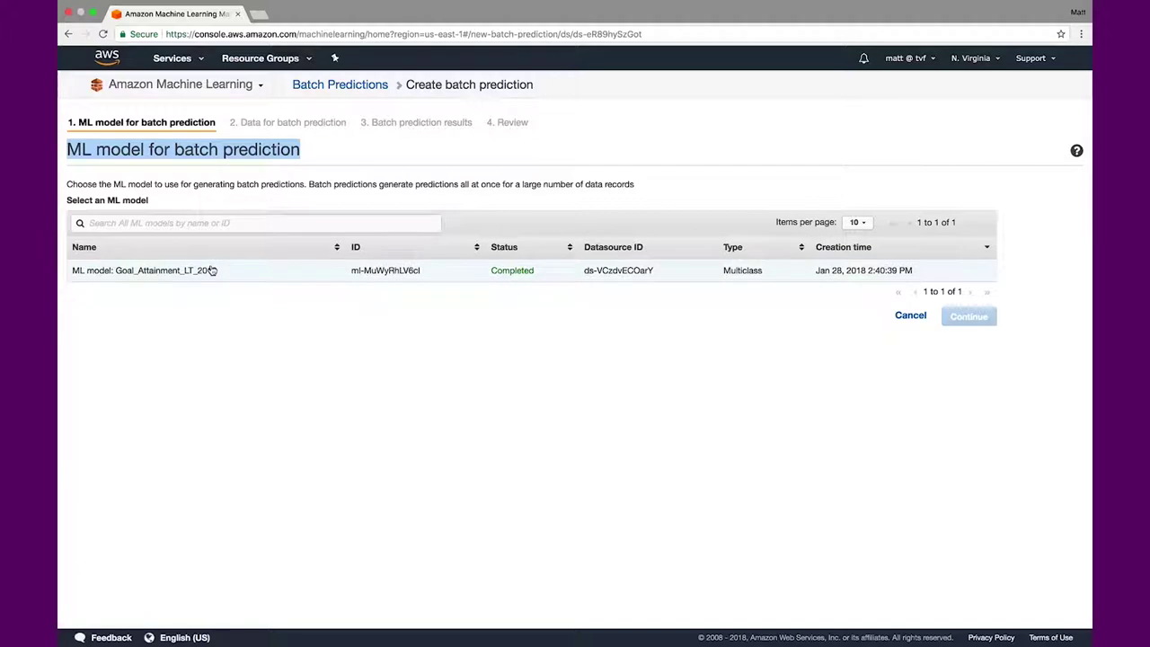
pyautogui.click(906, 344)
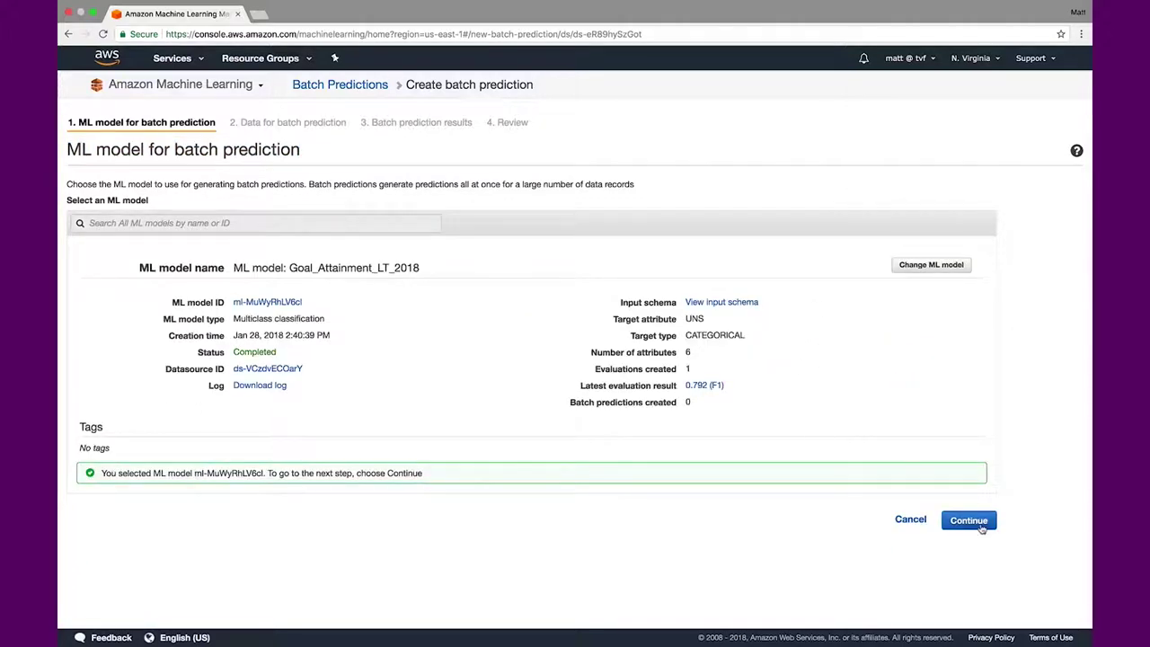
pyautogui.click(968, 520)
# - Check that Goal_Attainment_LT_2018_Test_Data is the batch prediction's datasource and continue to the results settings
pyautogui.moveTo(260, 149); pyautogui.dragTo(67, 150)
pyautogui.moveTo(422, 305); pyautogui.dragTo(130, 305)
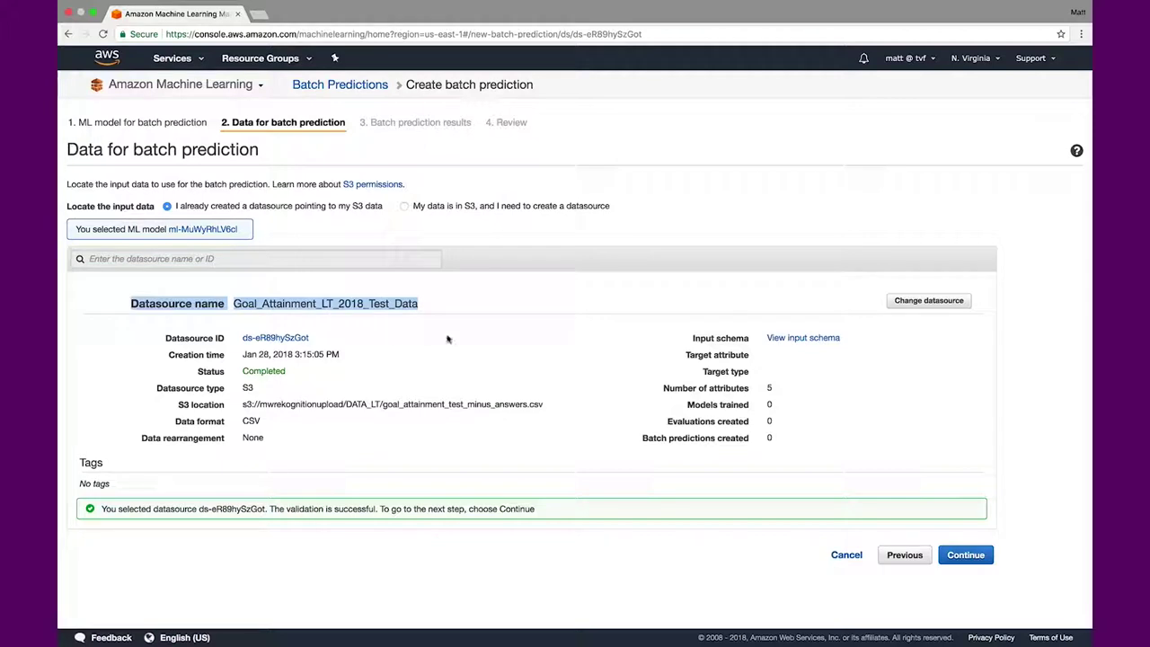
pyautogui.click(970, 556)
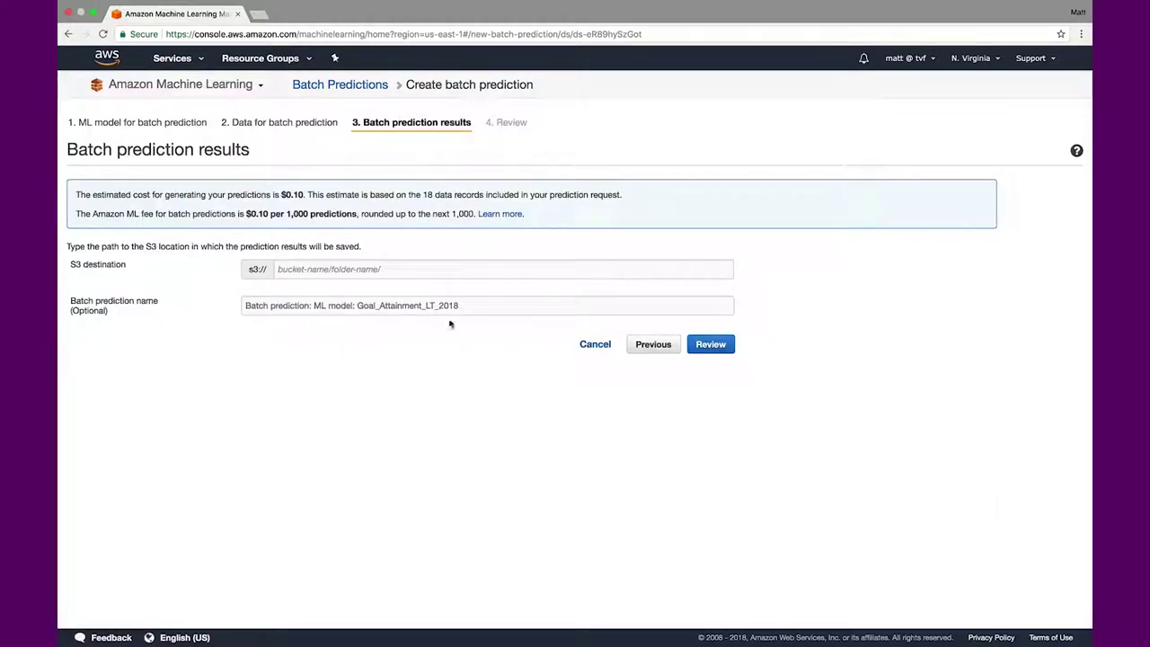
# - Review the batch prediction's cost estimate and set its S3 destination to mwrekognitionupload/DATA_LT/
pyautogui.moveTo(266, 156); pyautogui.dragTo(60, 156)
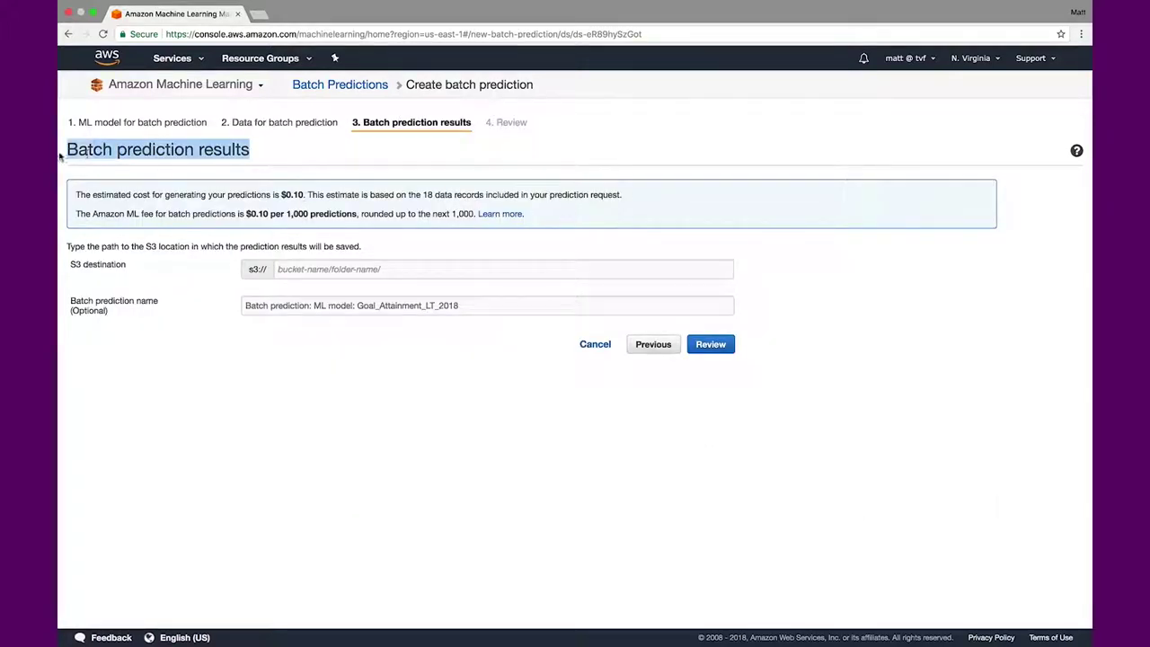
pyautogui.moveTo(266, 196); pyautogui.dragTo(312, 196)
pyautogui.moveTo(239, 214); pyautogui.dragTo(471, 209)
pyautogui.click(354, 269)
pyautogui.write('mwrekognitionupload/')
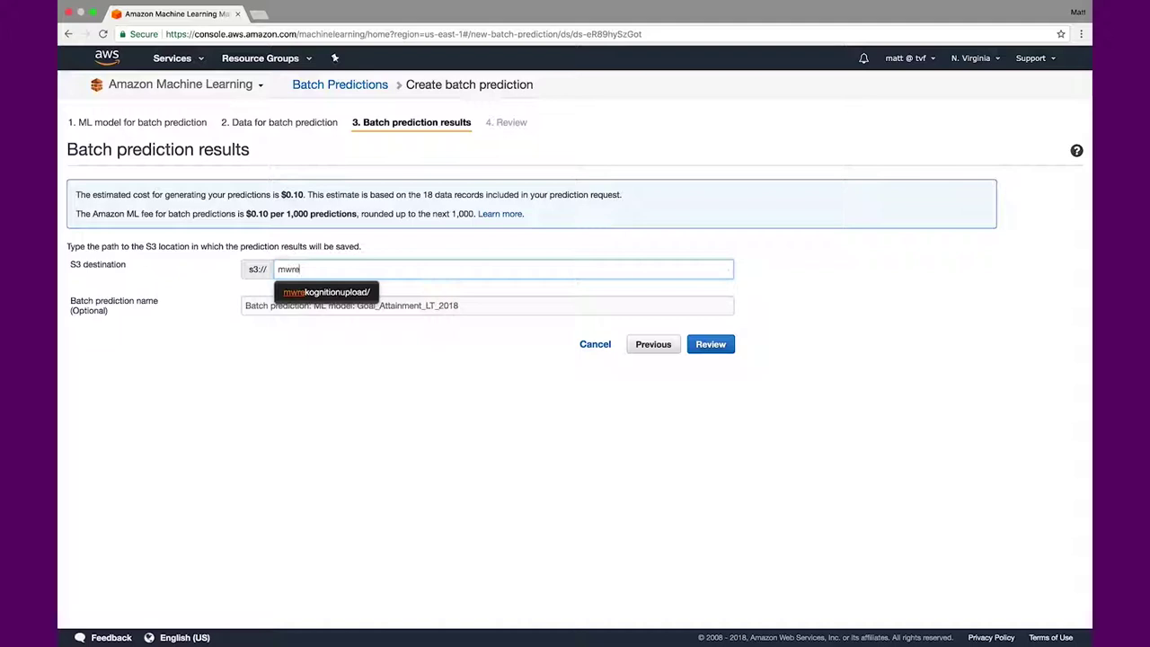
pyautogui.press('Return')
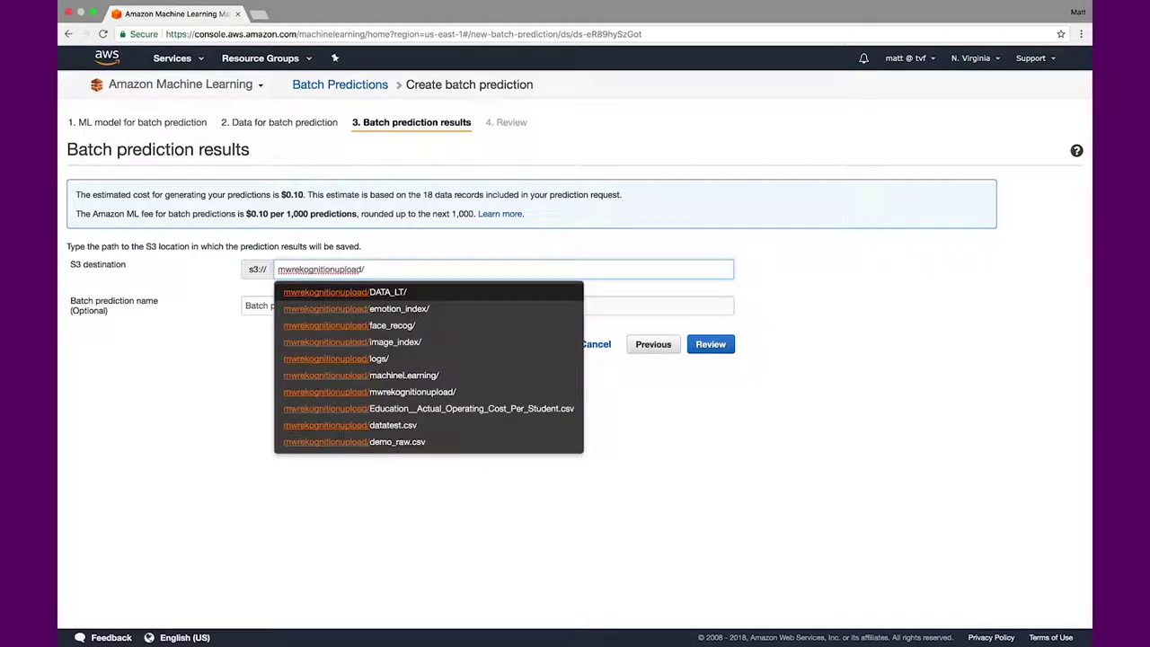
pyautogui.press('Return')
pyautogui.click(624, 308)
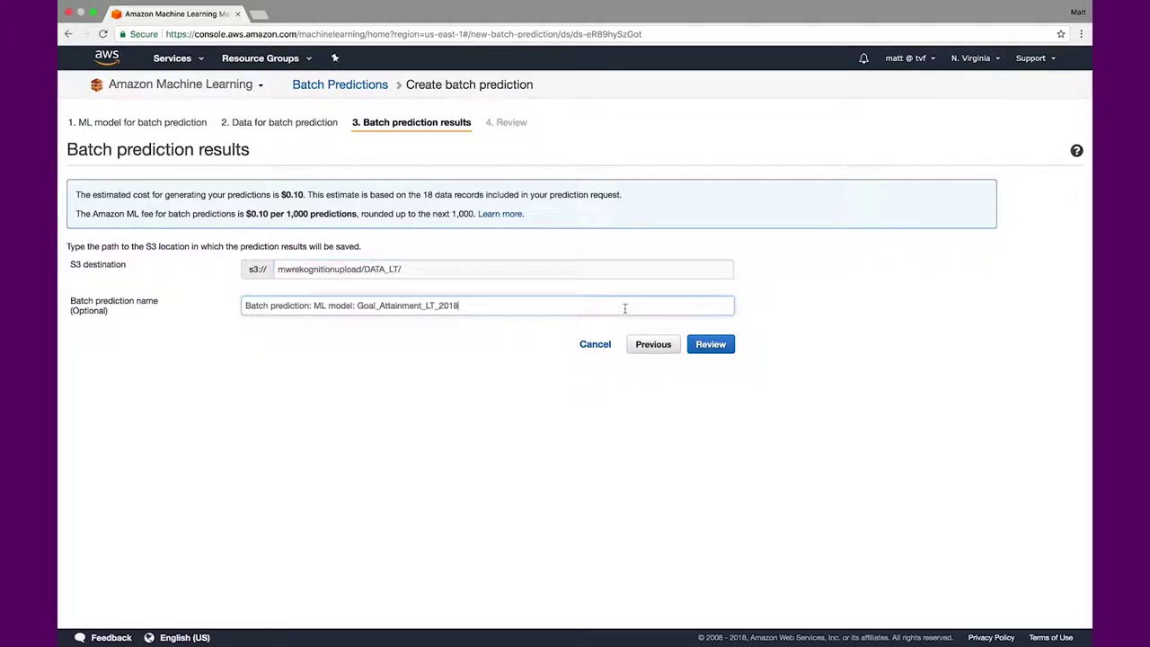
# - Keep the default batch prediction name, review the settings and create the batch prediction
pyautogui.click(724, 346)
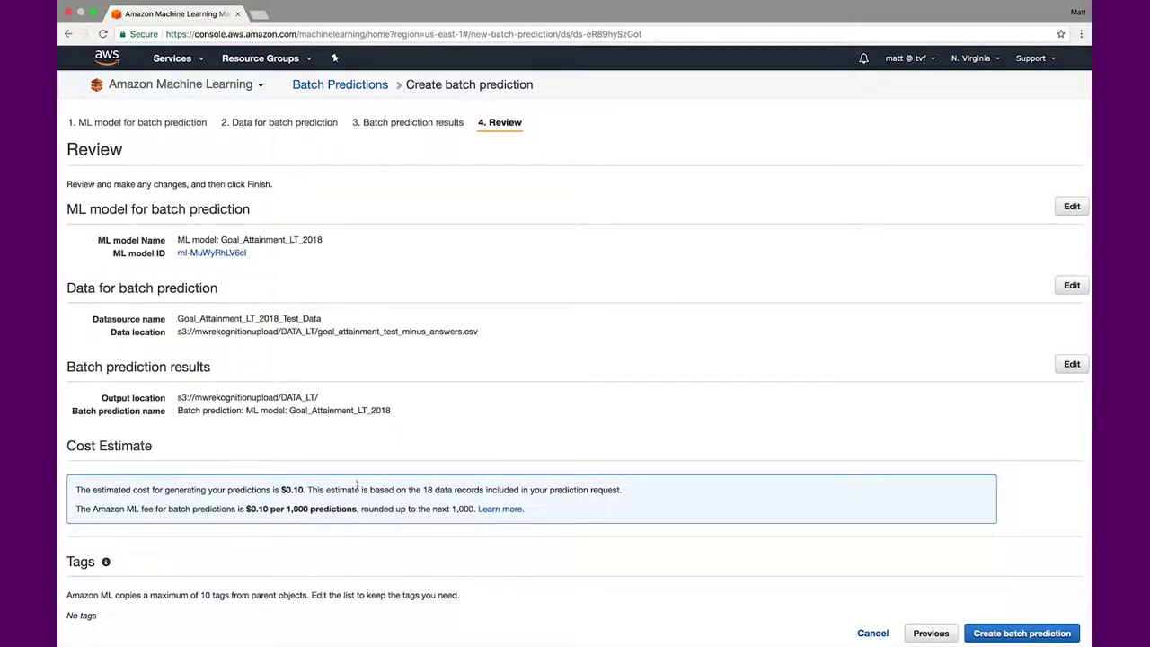
pyautogui.scroll(-1, 357, 485)
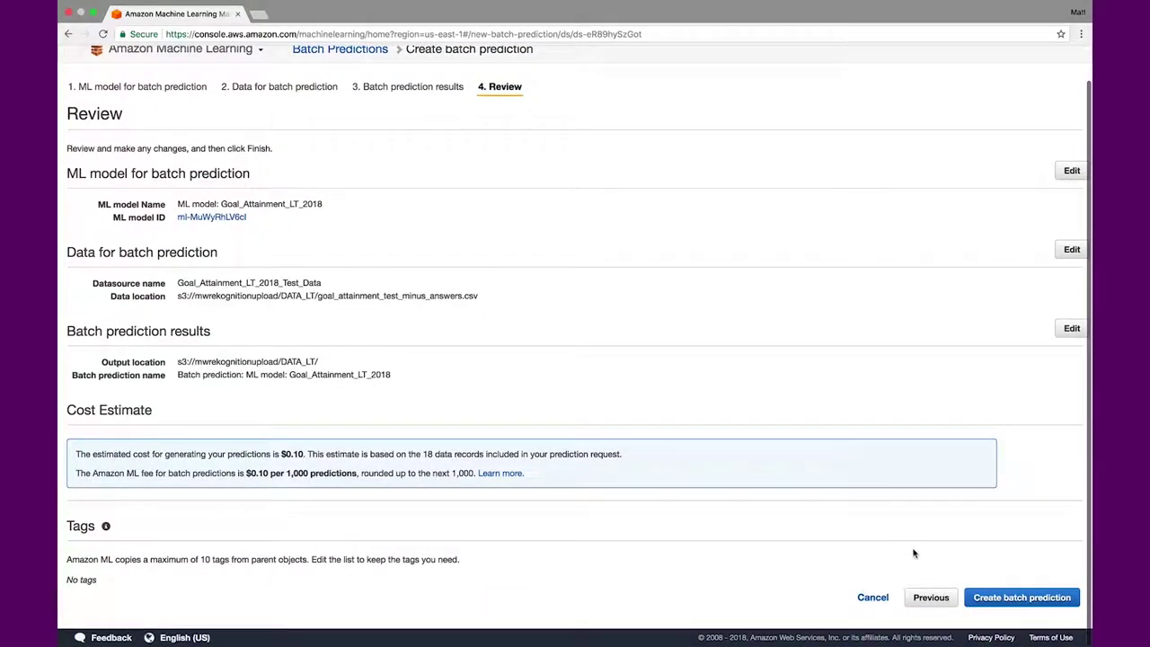
pyautogui.click(998, 595)
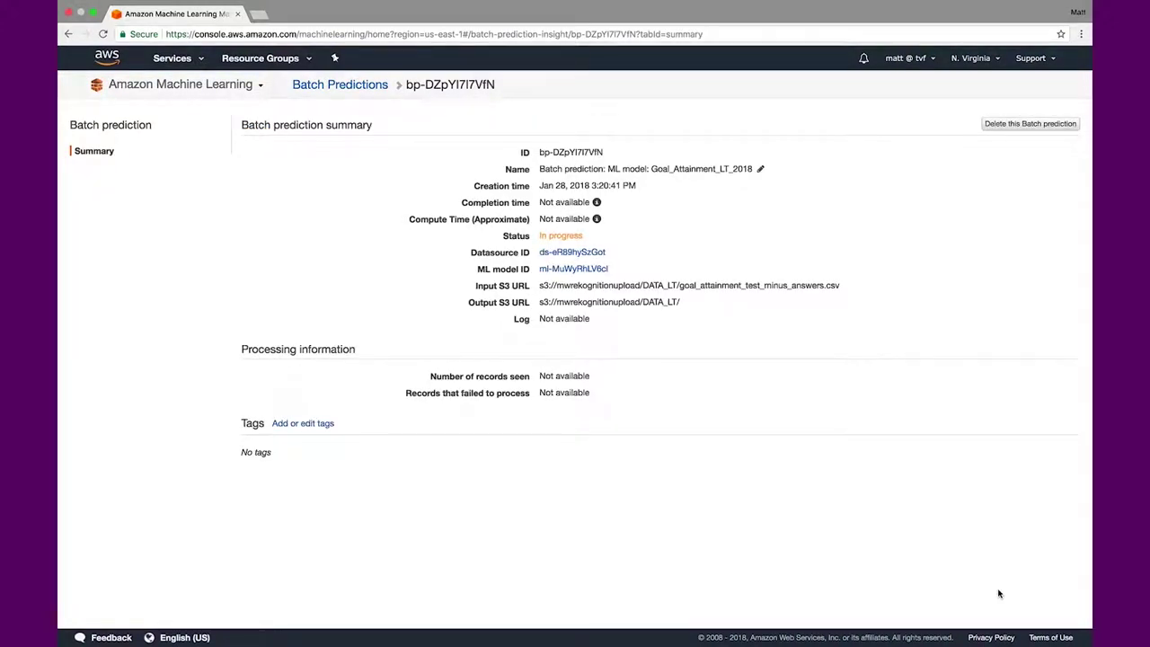
# - Reload the batch prediction summary and check its output S3 URL and processed and failed record counts
pyautogui.click(102, 34)
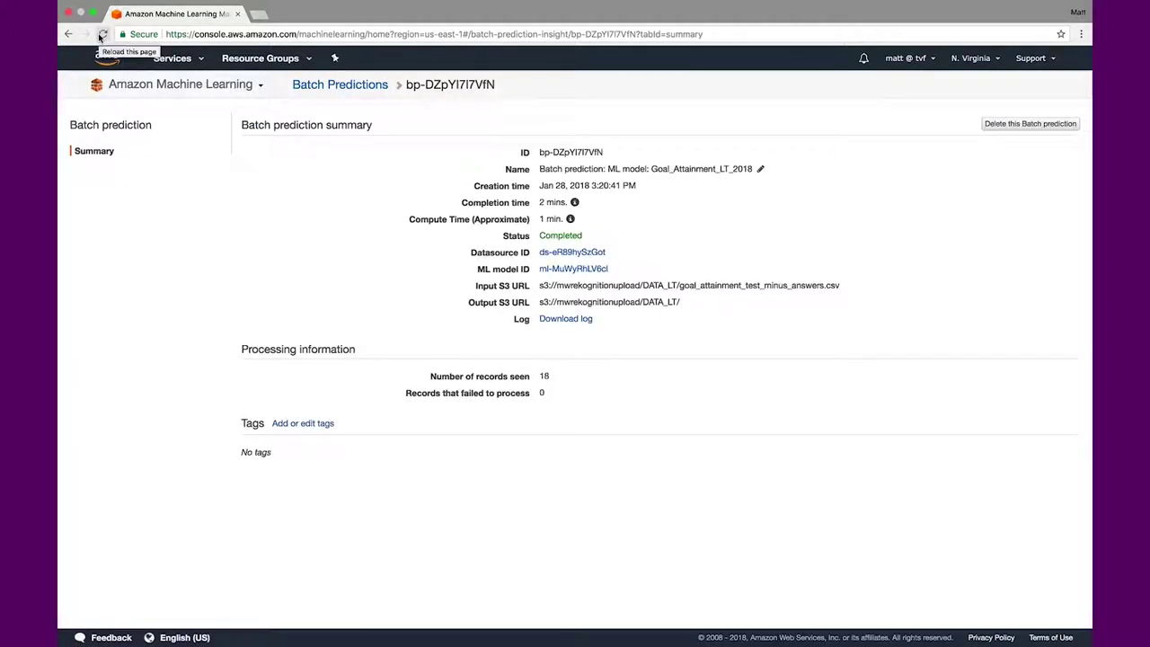
pyautogui.moveTo(570, 219)
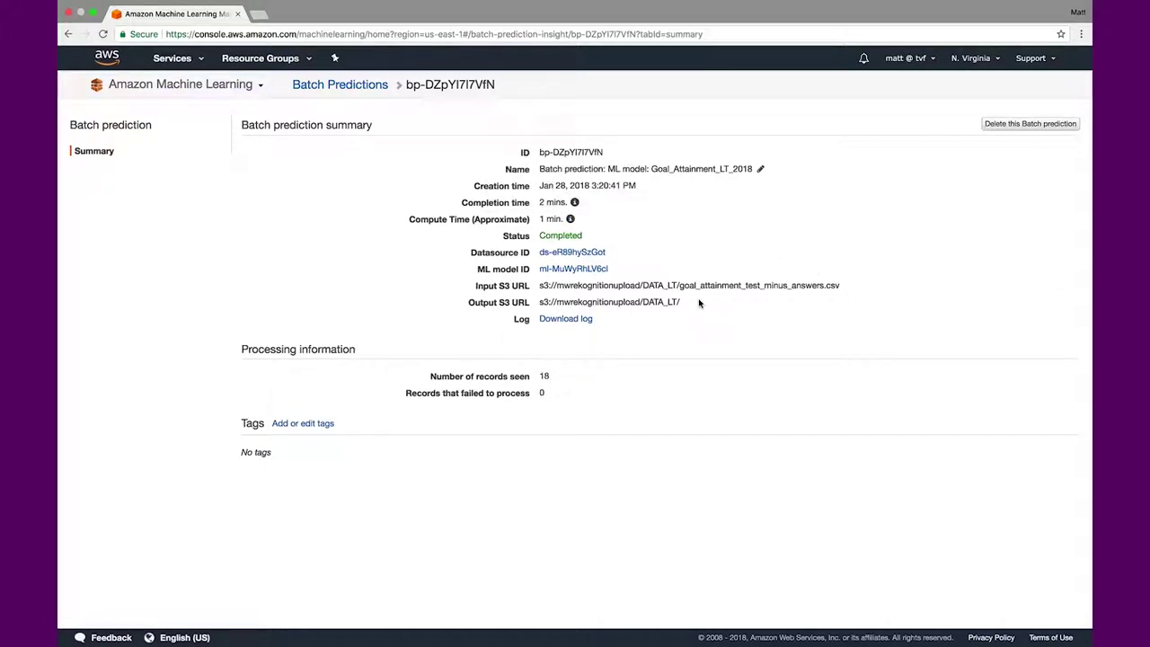
pyautogui.moveTo(687, 303); pyautogui.dragTo(537, 301)
pyautogui.moveTo(553, 378); pyautogui.dragTo(401, 397)
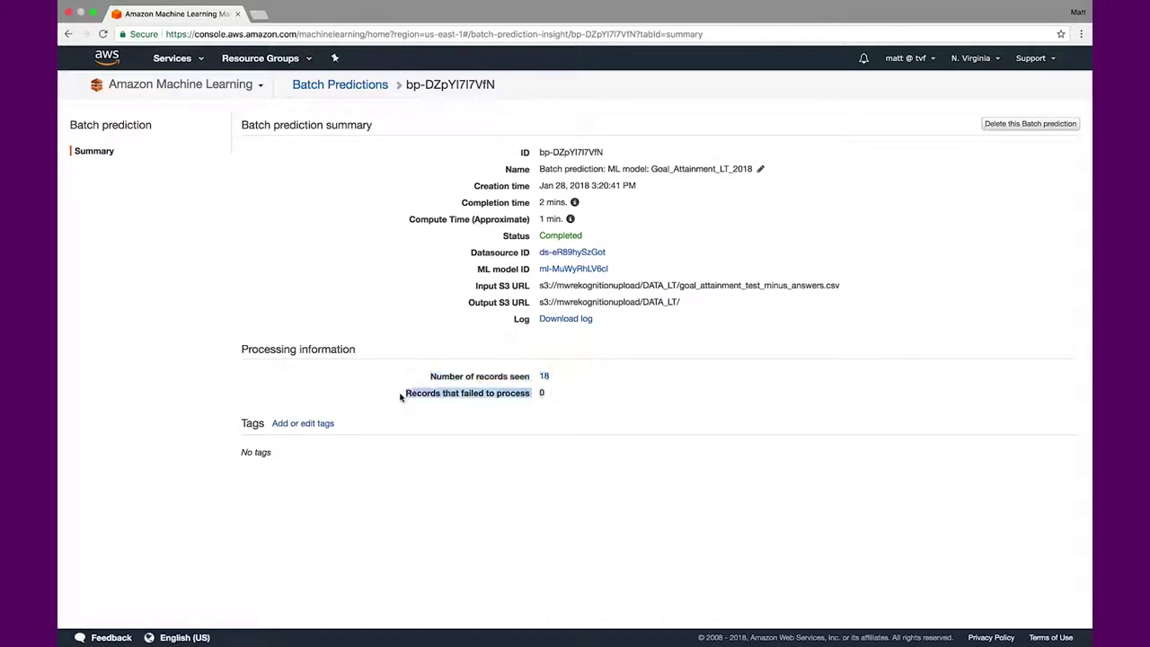
# - Open the batch prediction's log, read it and return to the summary
pyautogui.click(579, 317)
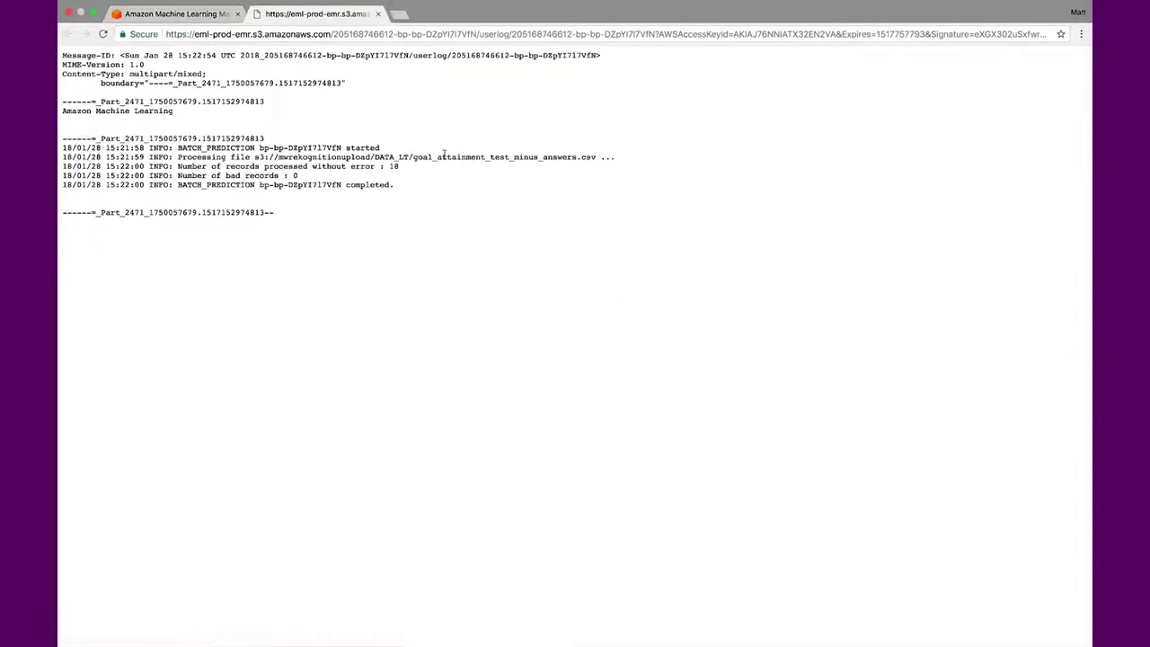
pyautogui.click(378, 14)
pyautogui.click(354, 213)
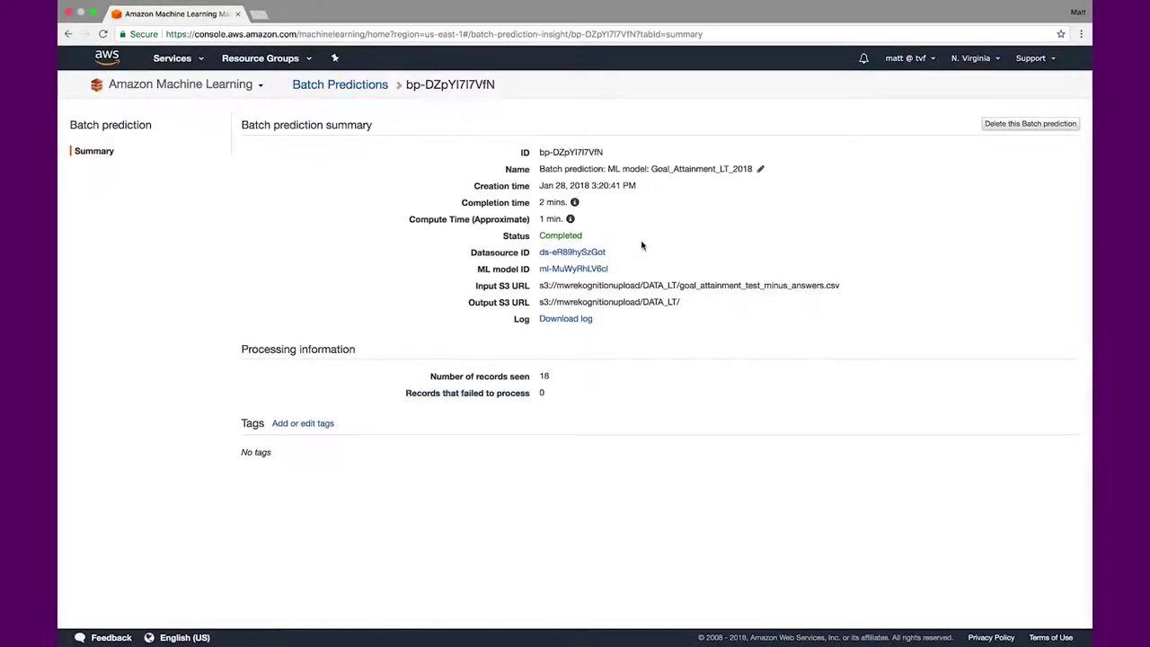
# - Switch to Amazon S3 and open the DATA_LT folder in the mwrekognitionupload bucket
pyautogui.click(106, 61)
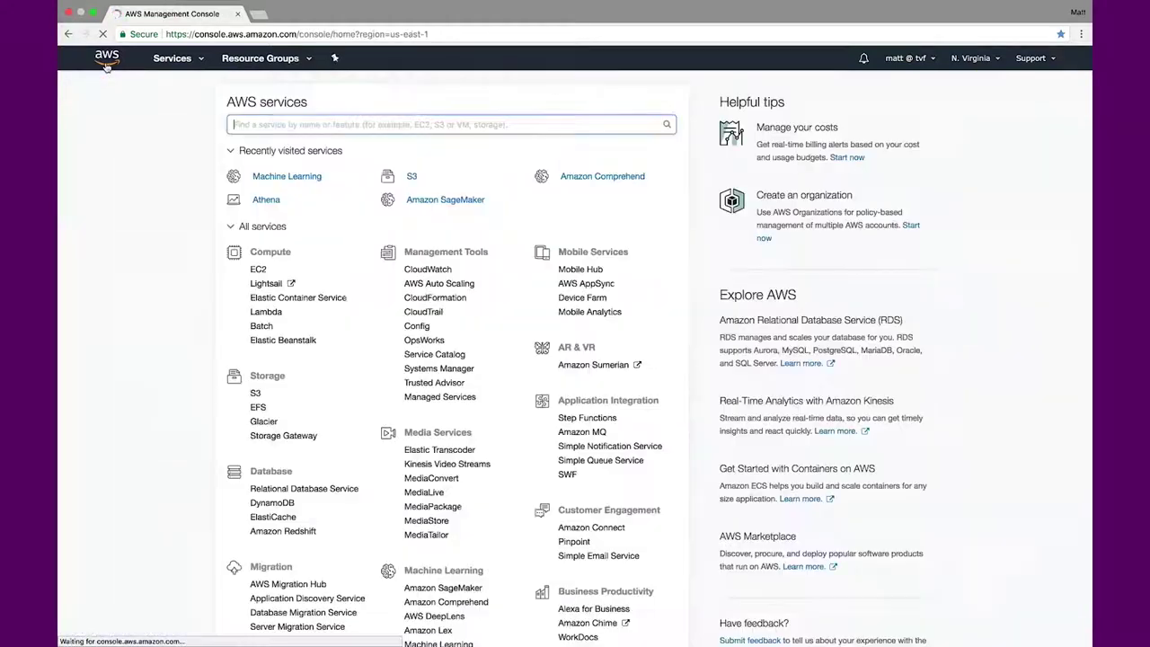
pyautogui.click(415, 176)
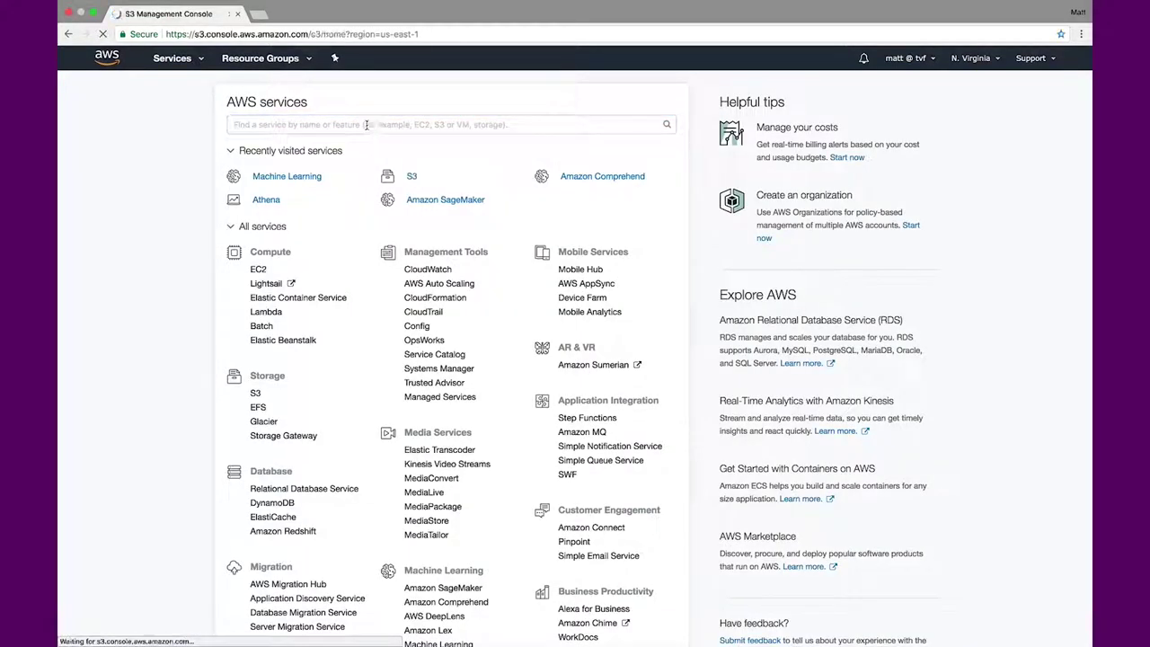
pyautogui.click(193, 258)
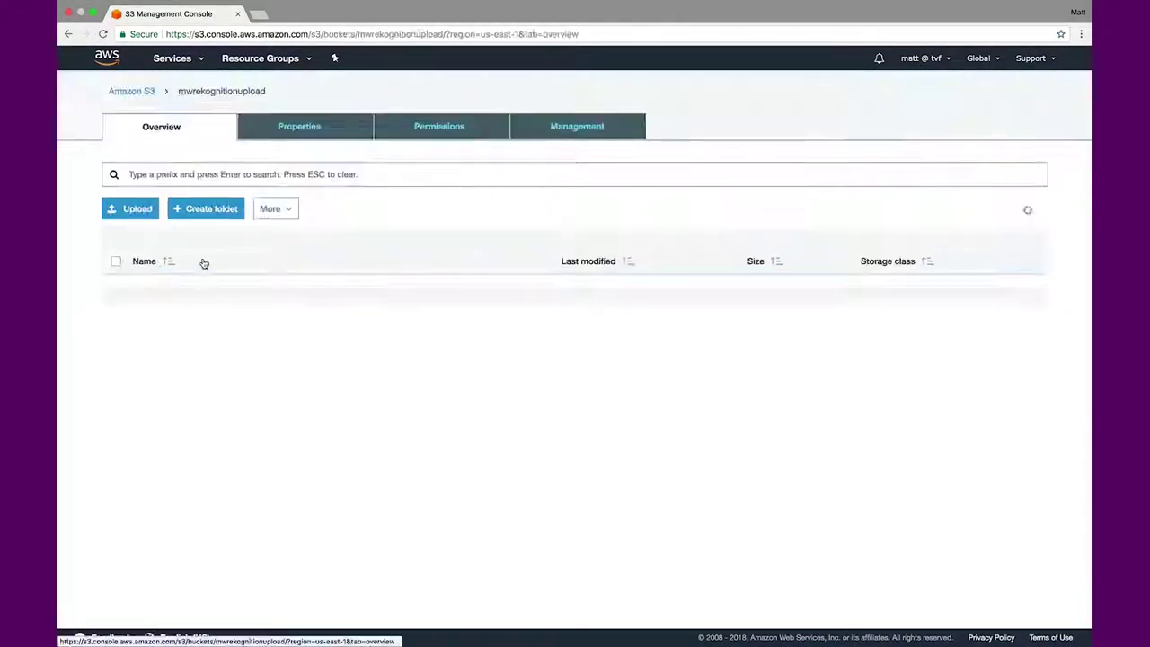
pyautogui.click(185, 287)
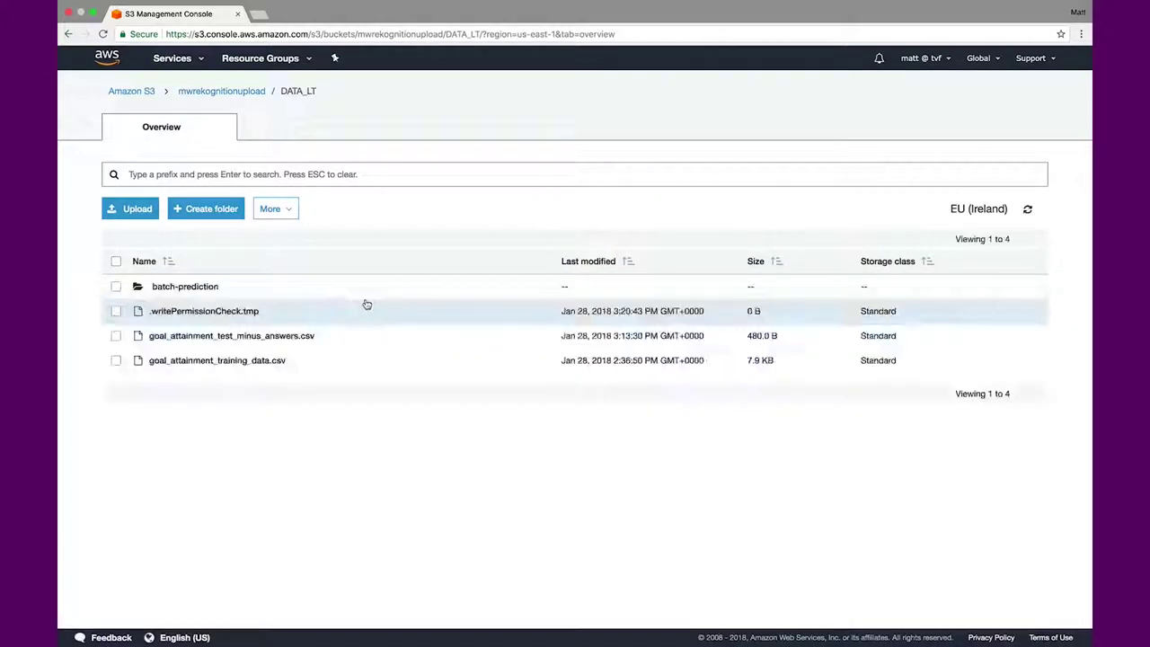
# - Download the compressed goal_attainment_test_minus_answers.csv.gz predictions file from the batch-prediction/result folder
pyautogui.click(200, 289)
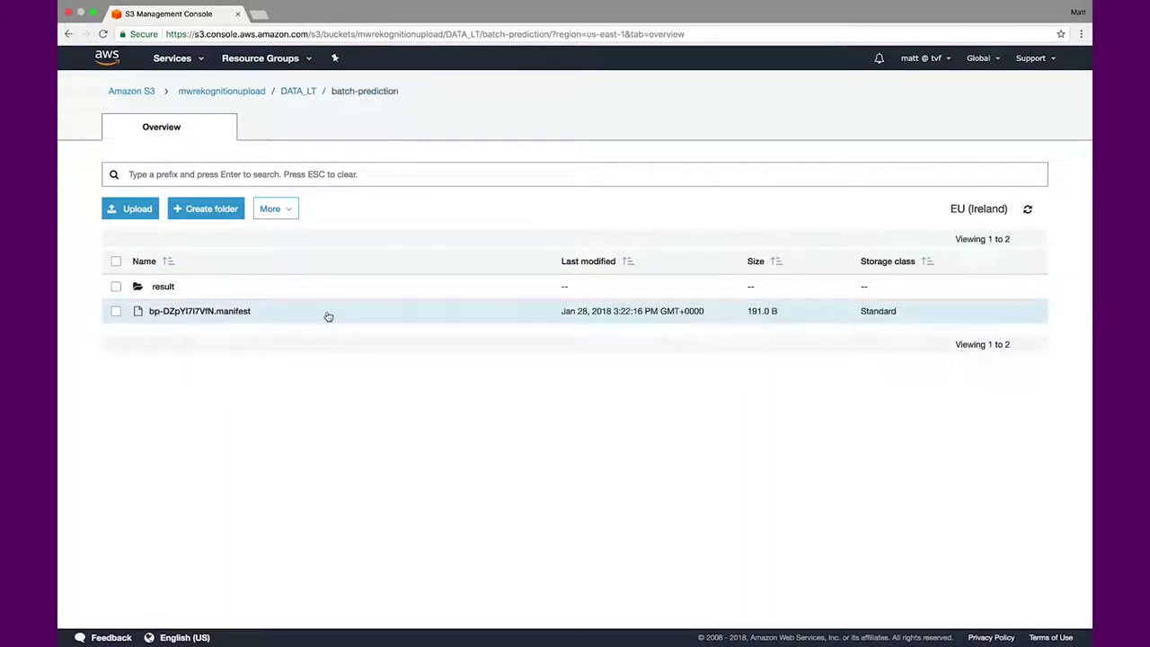
pyautogui.click(166, 288)
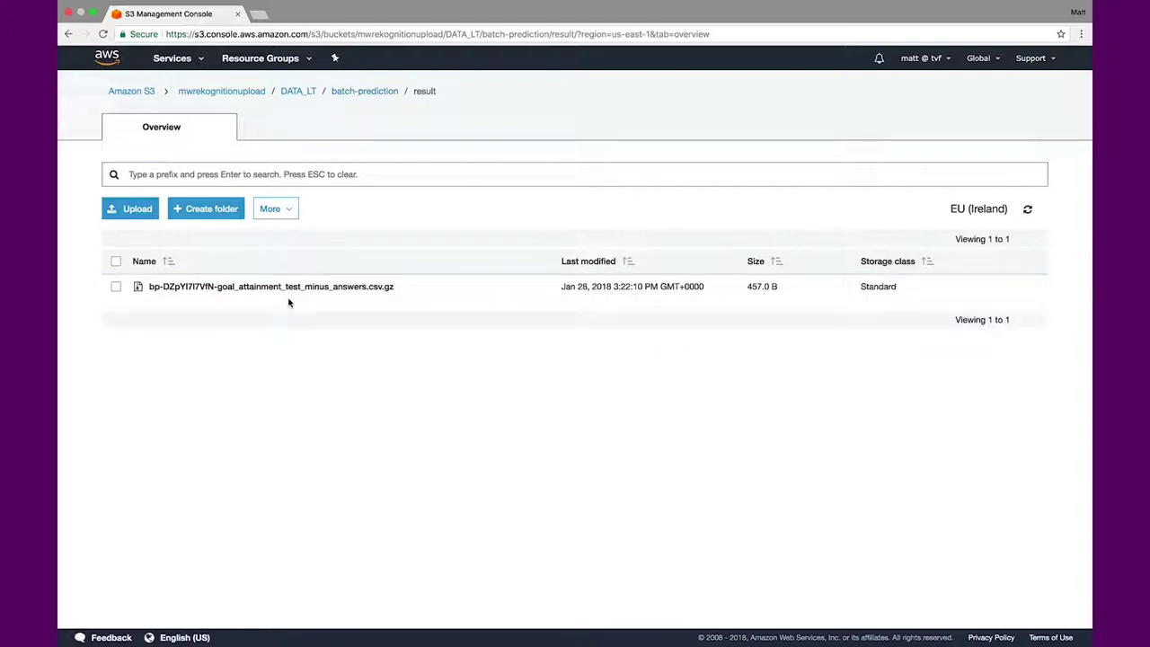
pyautogui.click(281, 287)
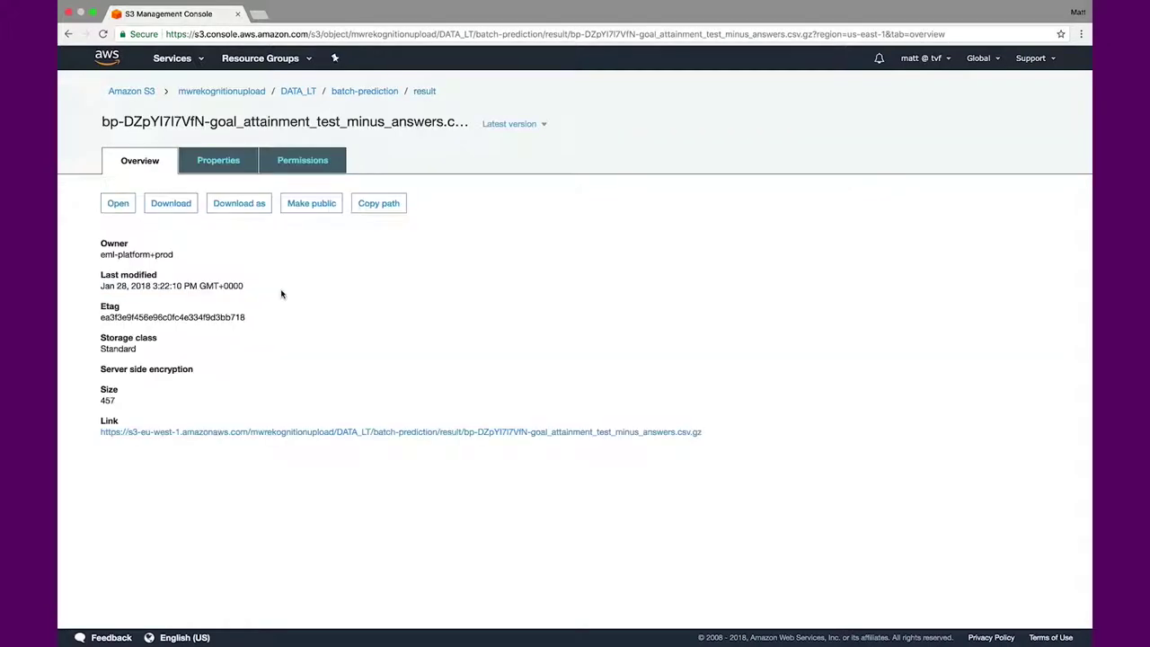
pyautogui.click(155, 203)
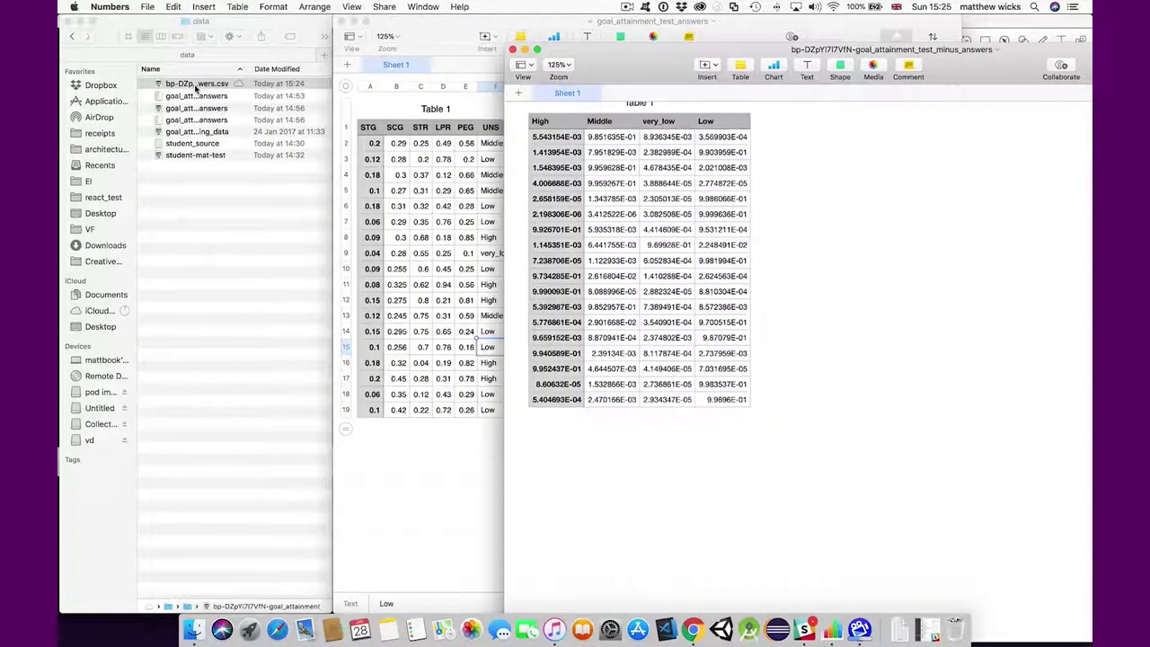
# - Narrow the goal_attainment_test_answers spreadsheet window in Numbers and place it beside the predictions spreadsheet for comparison
pyautogui.click(481, 149)
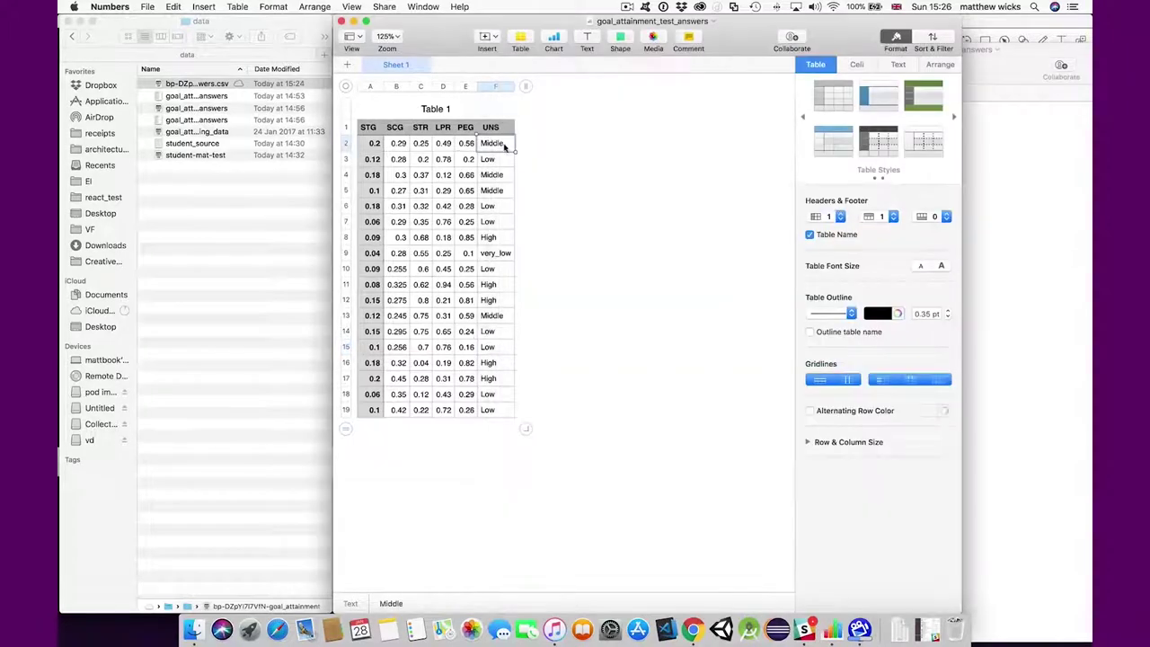
pyautogui.moveTo(962, 143); pyautogui.dragTo(660, 146)
pyautogui.moveTo(520, 27); pyautogui.dragTo(377, 19)
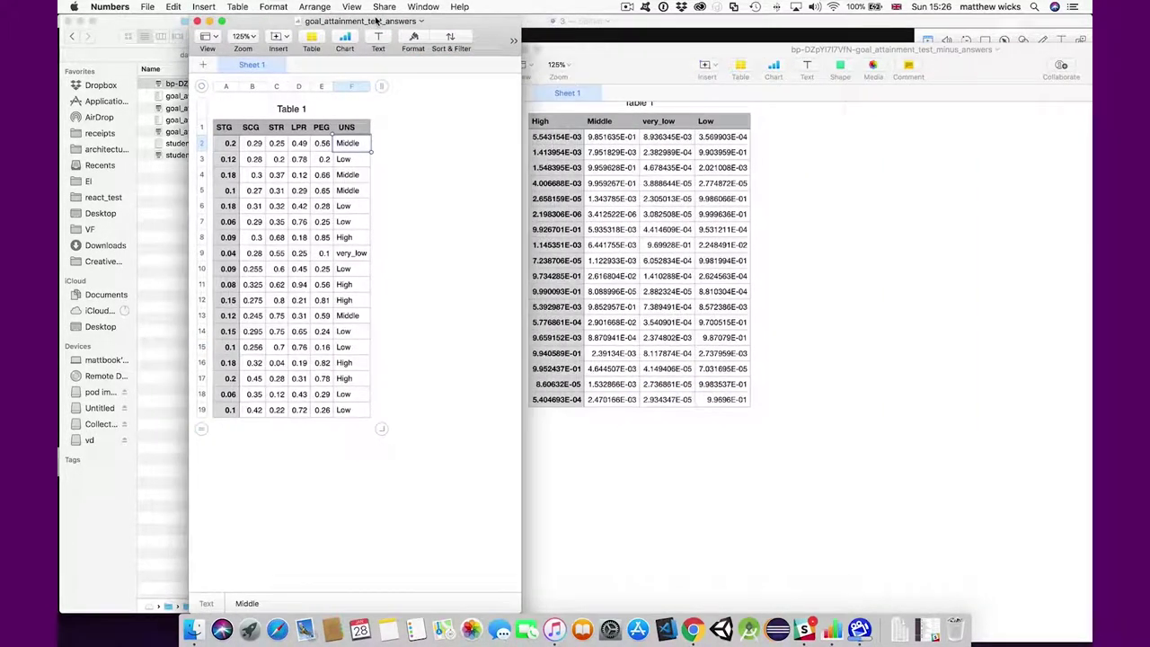
# - Compare the UNS answers in rows 2 to 6 with the highest class probability in the matching rows of the predictions spreadsheet
pyautogui.click(601, 141)
pyautogui.click(354, 161)
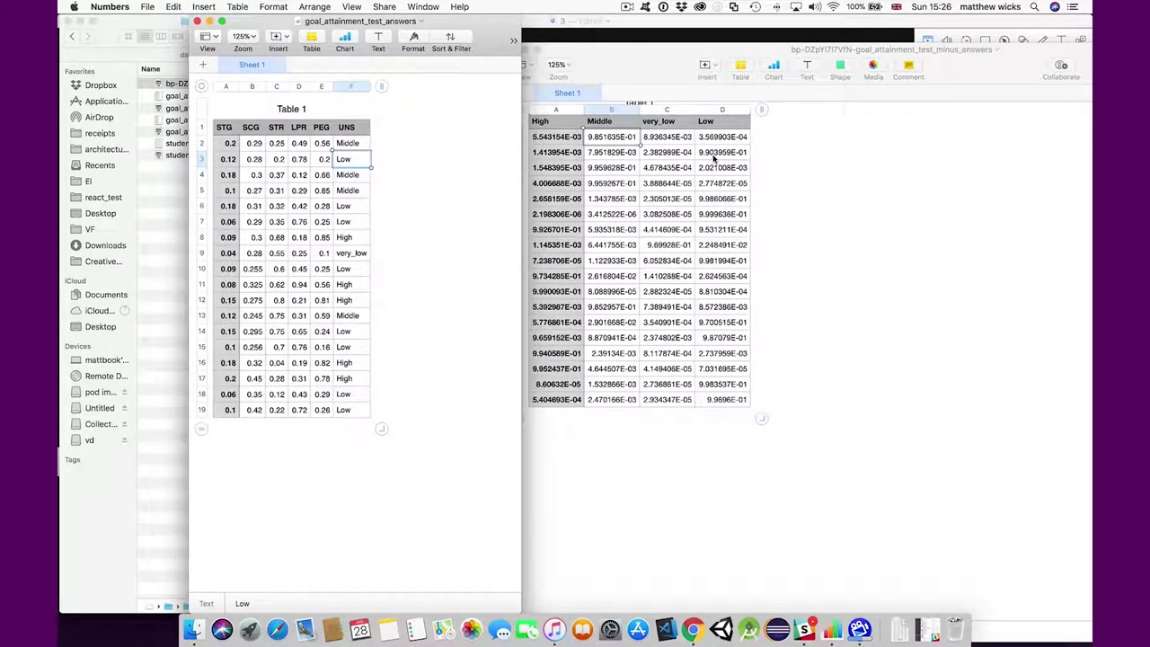
pyautogui.click(715, 159)
pyautogui.click(351, 176)
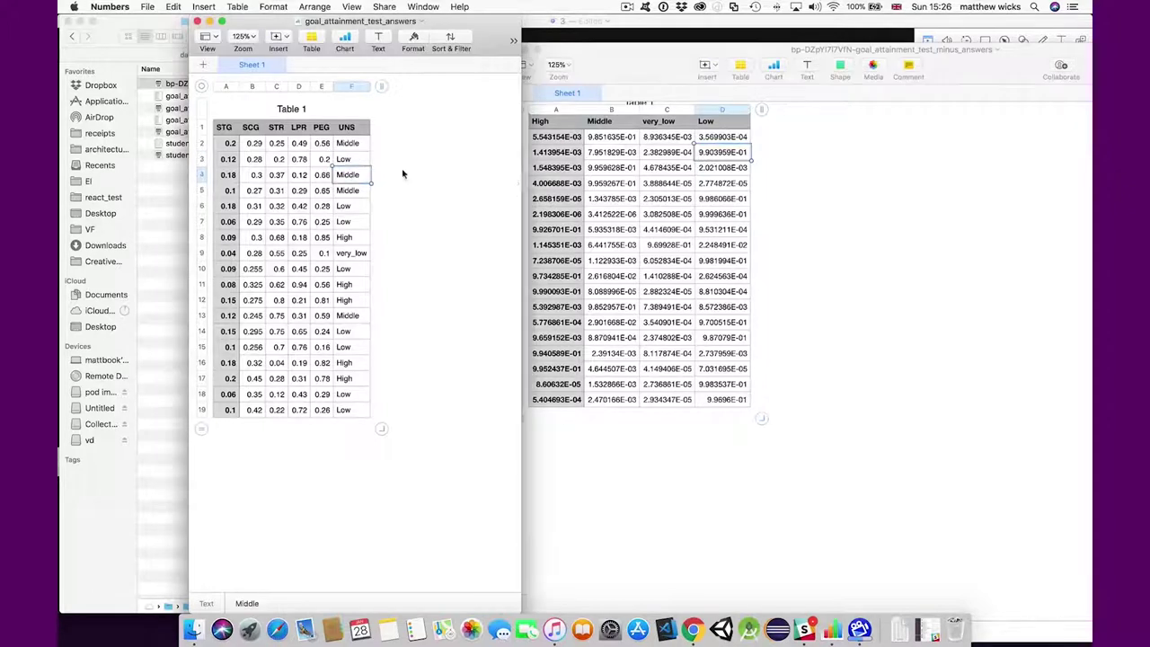
pyautogui.click(620, 170)
pyautogui.click(352, 192)
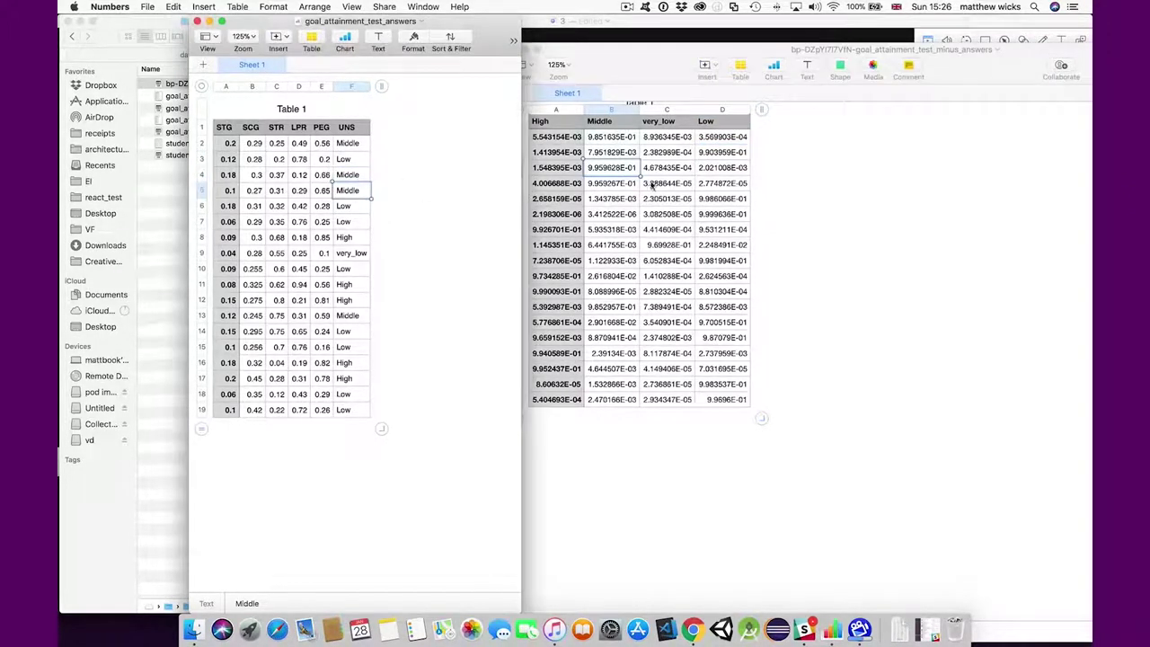
pyautogui.click(618, 187)
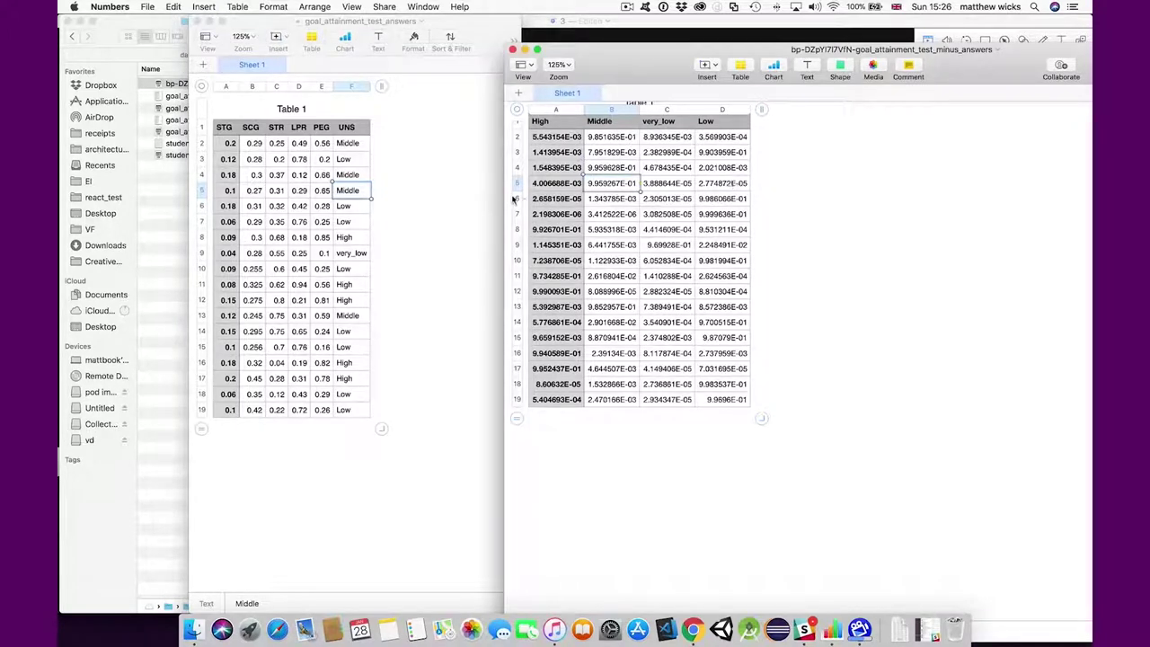
pyautogui.click(357, 206)
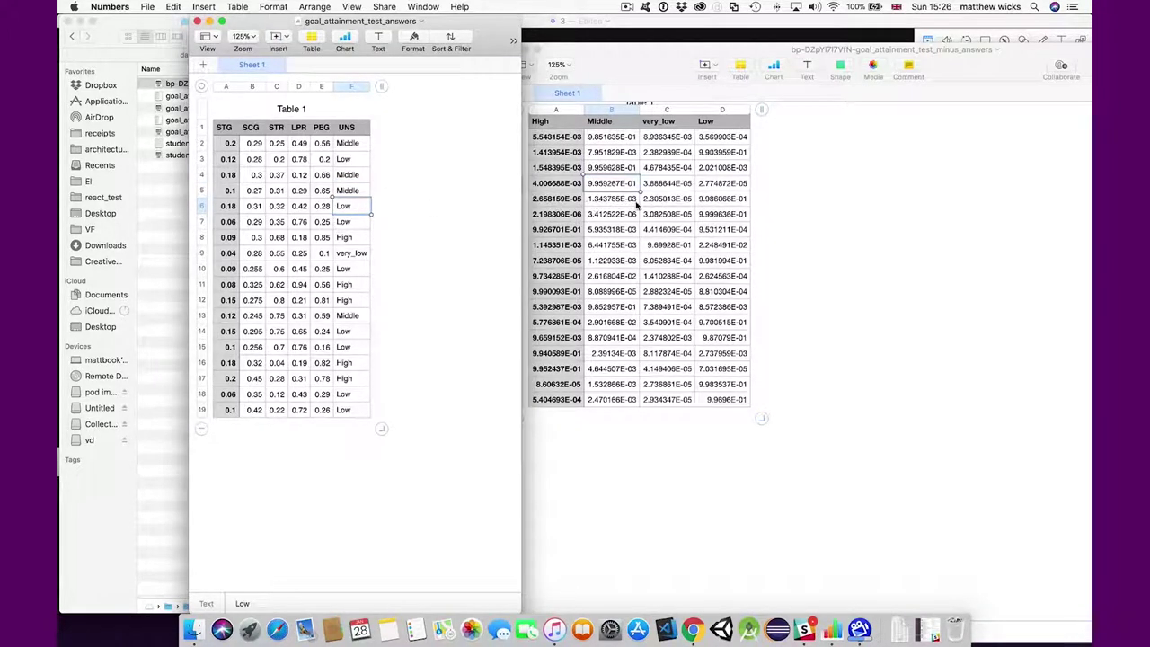
pyautogui.click(715, 202)
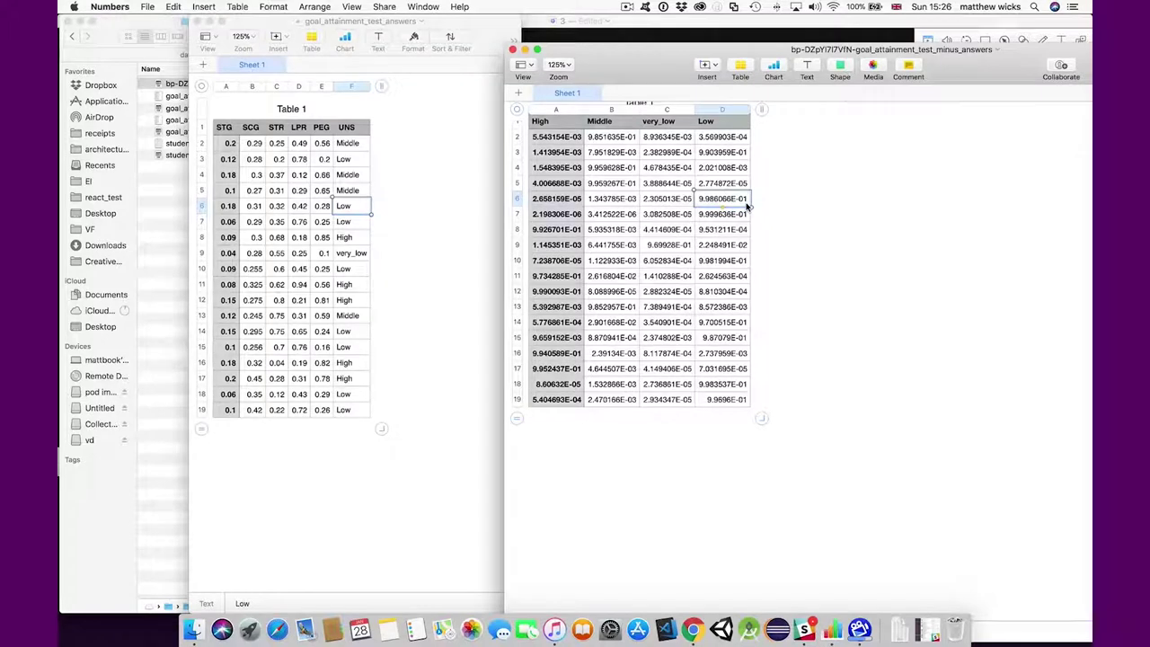
# - Check the very_low answer in row 9 against the class probabilities in the same row of the predictions spreadsheet
pyautogui.click(355, 254)
pyautogui.click(562, 270)
pyautogui.click(566, 244)
pyautogui.press('Right')
pyautogui.press('Right')
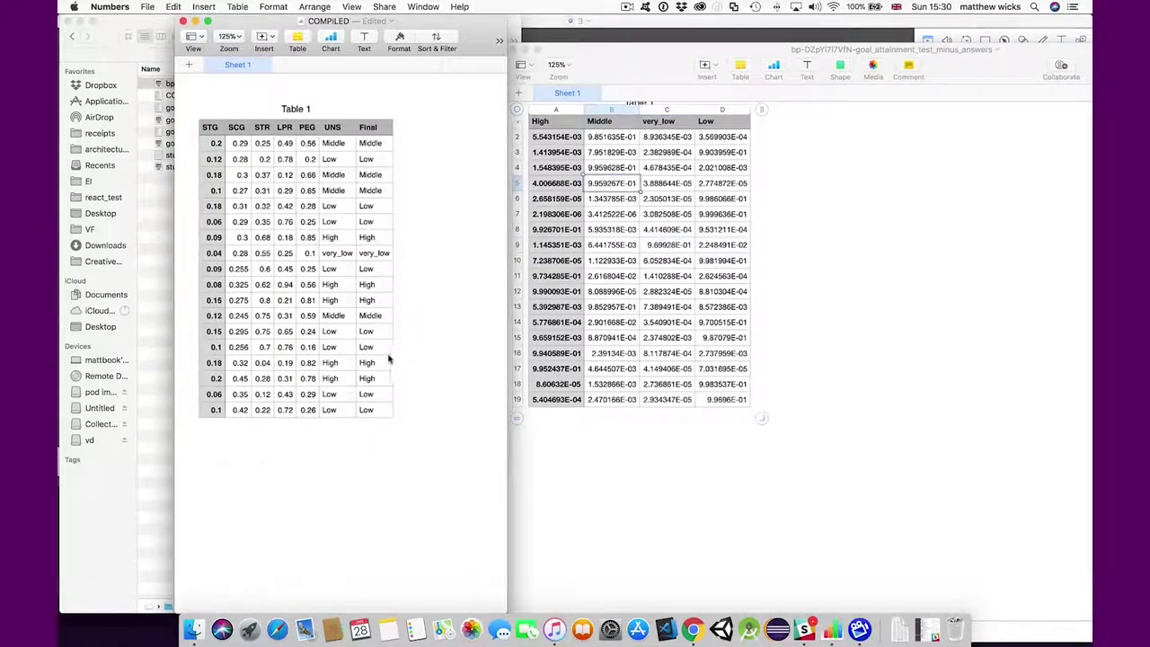
# - Compare row 15 of the predictions spreadsheet with the same row of the COMPILED spreadsheet's UNS and Final columns
pyautogui.click(428, 380)
pyautogui.click(544, 340)
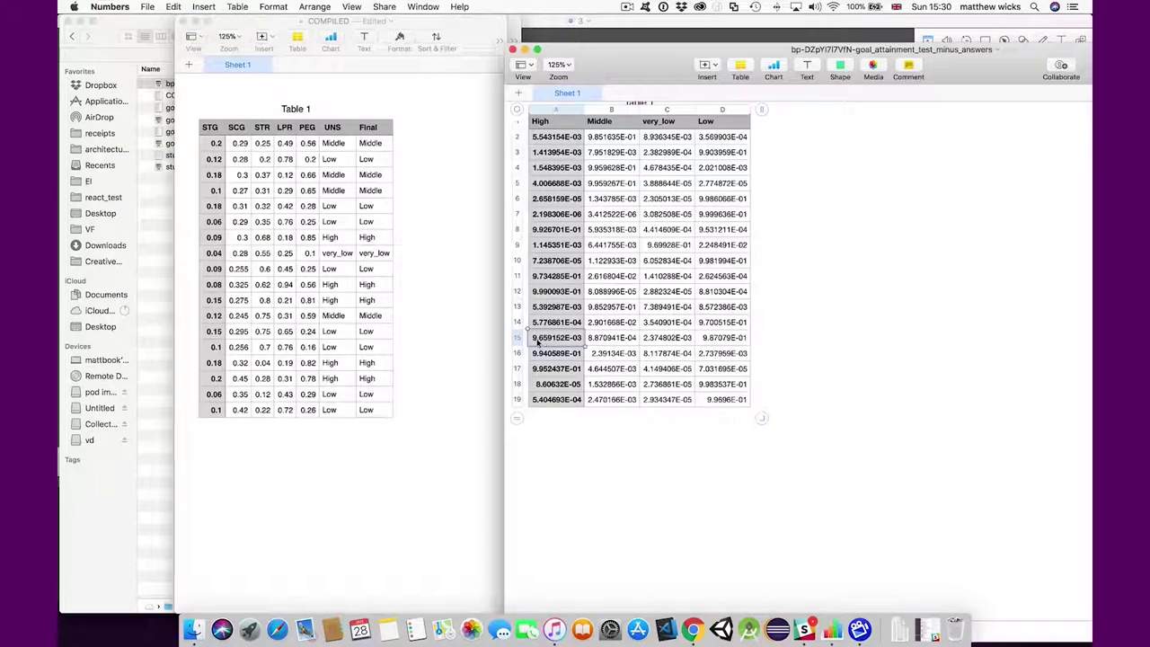
pyautogui.click(516, 338)
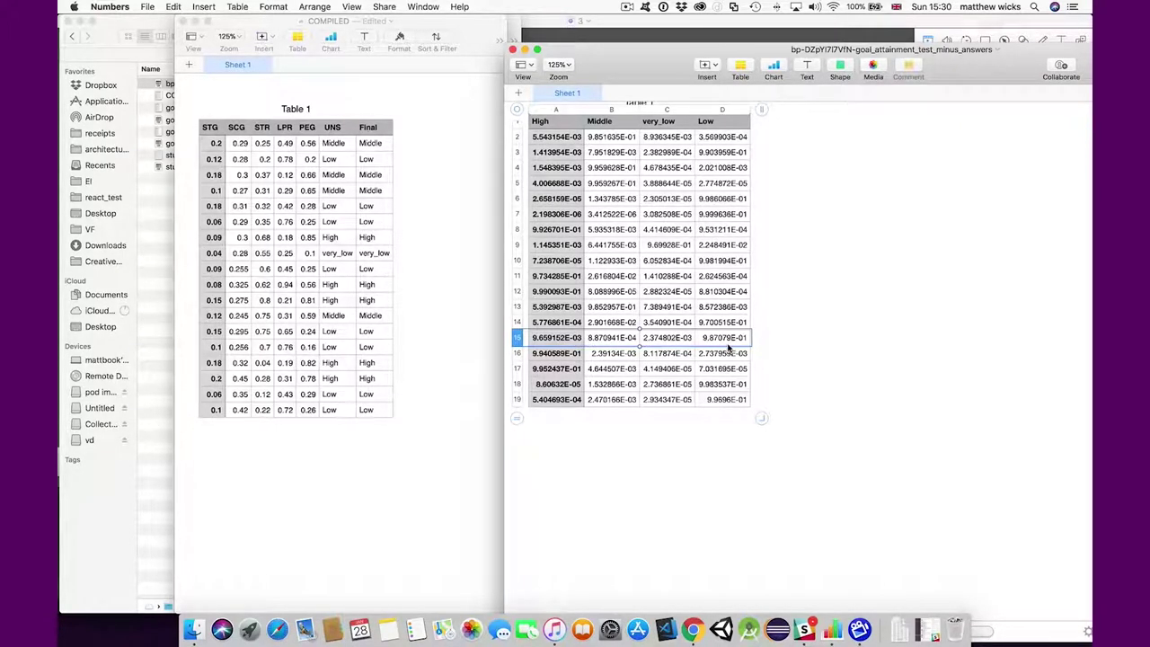
pyautogui.click(307, 347)
pyautogui.rightClick(204, 349)
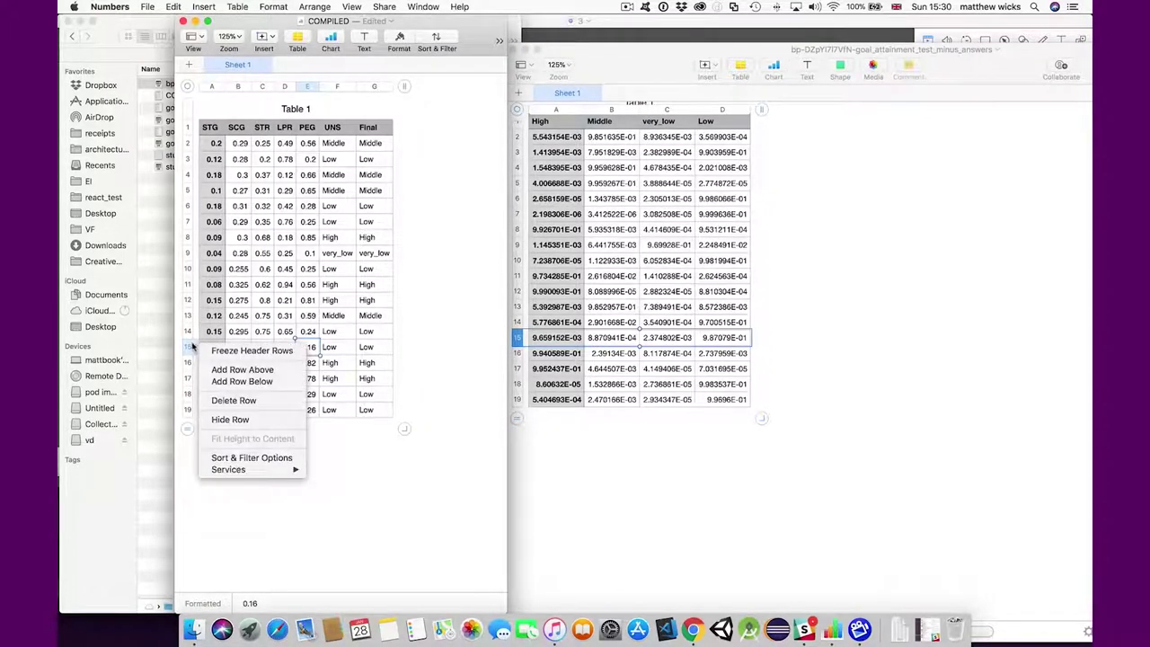
pyautogui.click(192, 346)
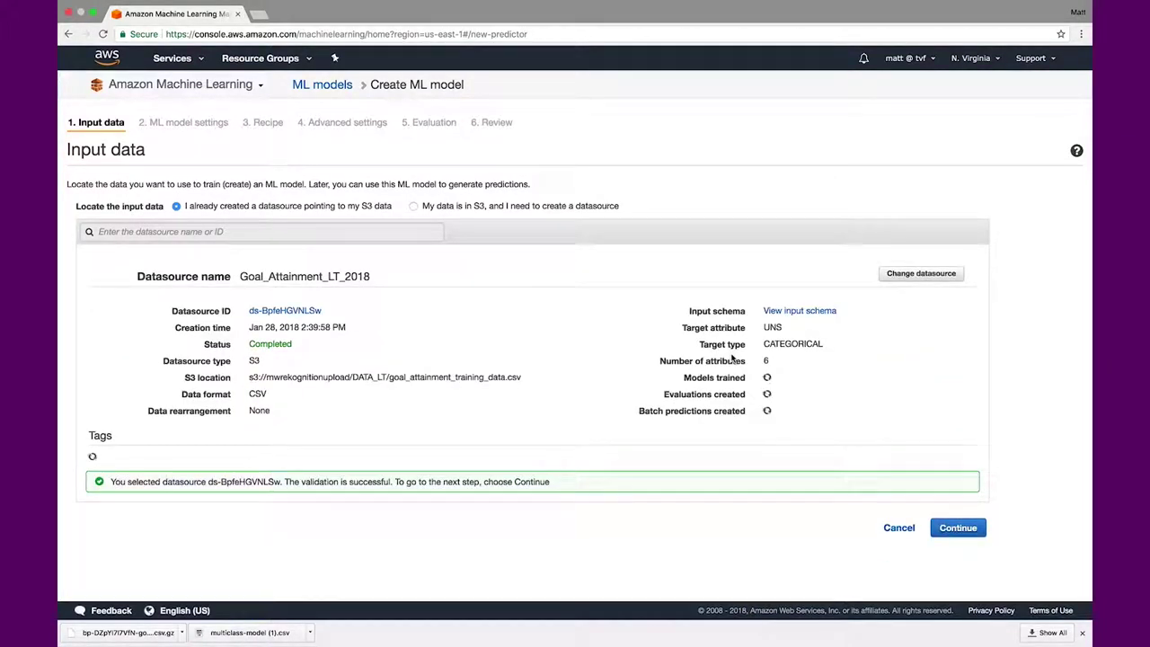
# - Continue with the Goal_Attainment_LT_2018 datasource, choose Custom training and evaluation settings, and accept the suggested recipe
pyautogui.click(956, 527)
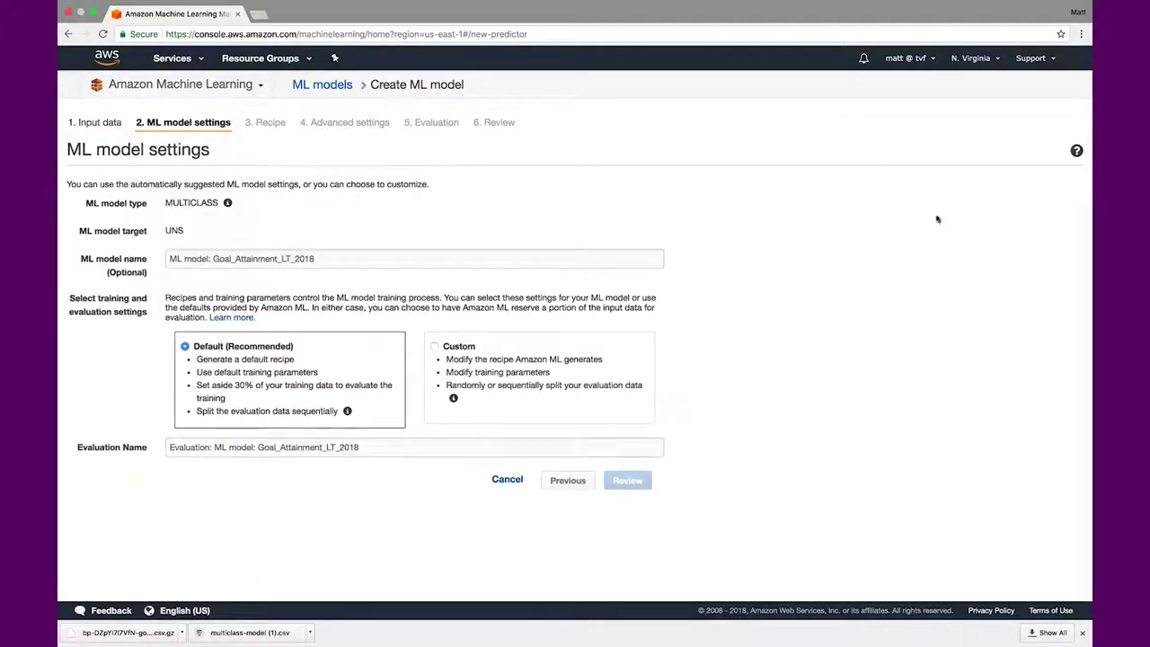
pyautogui.click(436, 347)
pyautogui.click(634, 451)
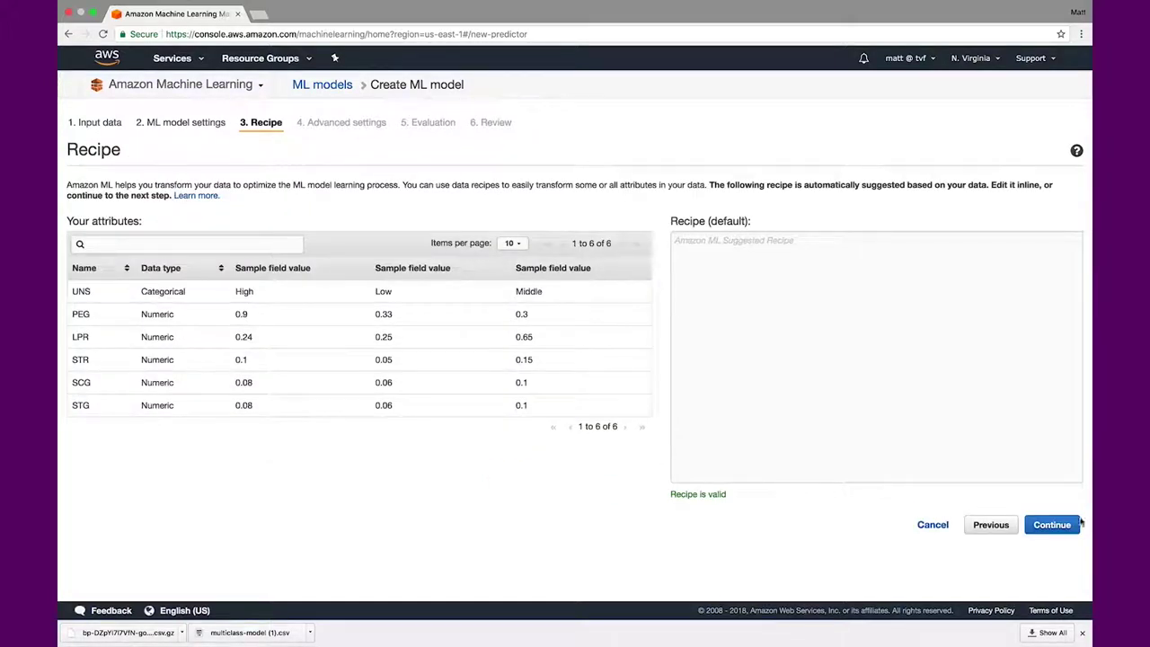
pyautogui.click(1066, 524)
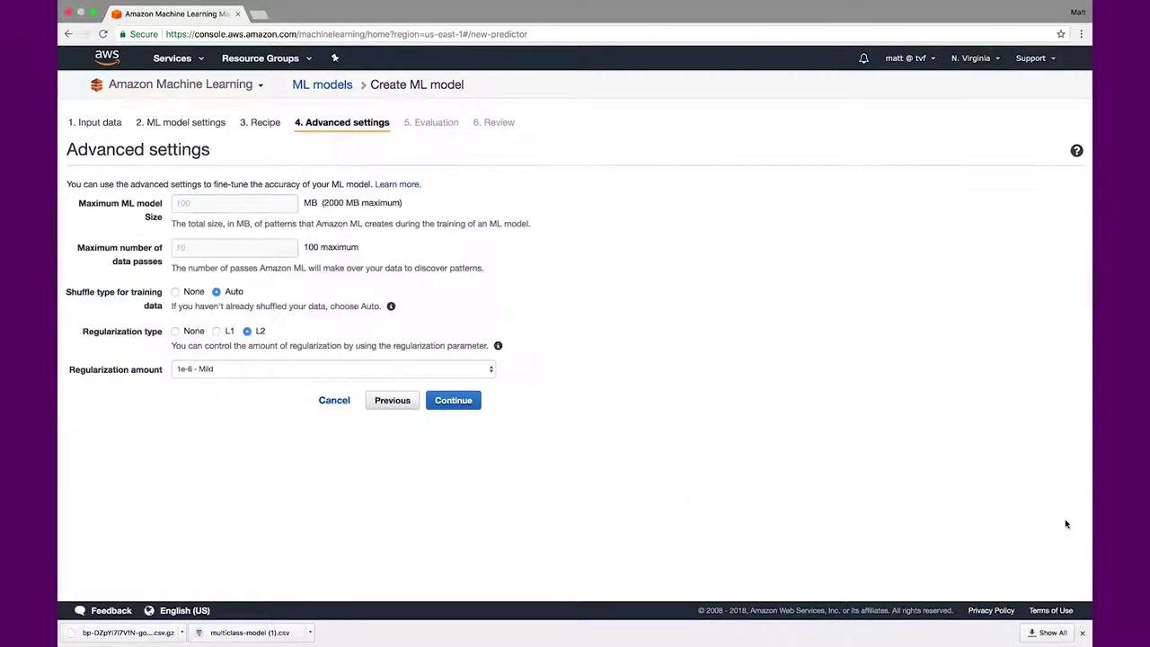
# - Set the maximum number of data passes to 30, keep the other advanced settings, and continue to the evaluation settings
pyautogui.click(214, 247)
pyautogui.moveTo(372, 5)
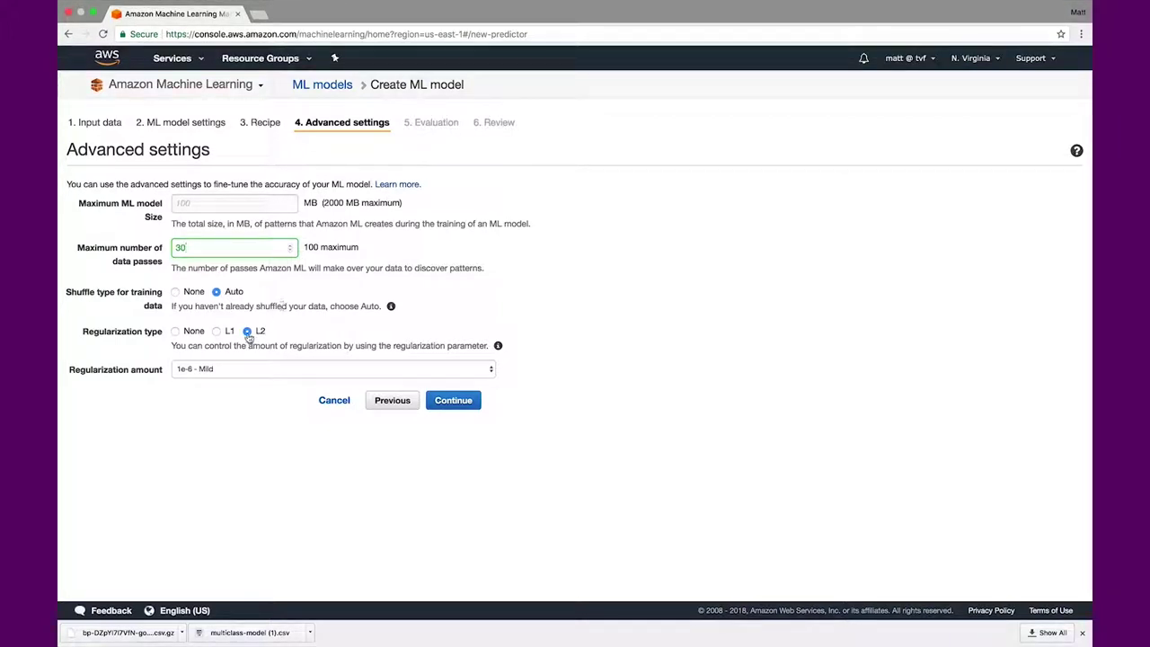
pyautogui.click(453, 401)
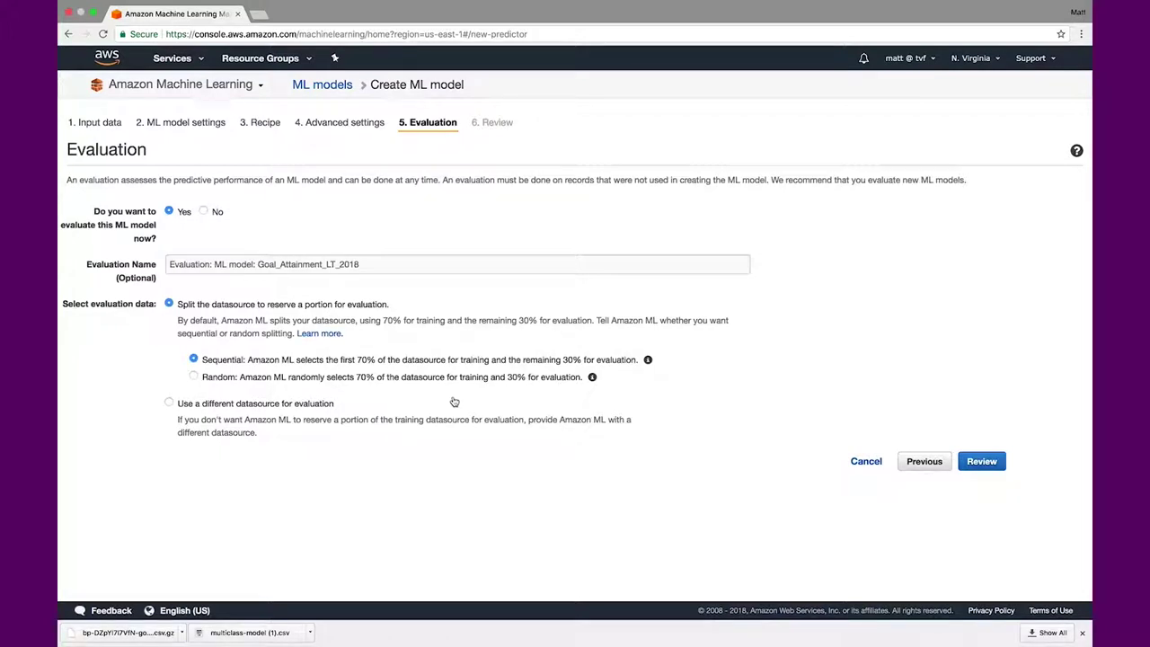
# - Append _30_data_points to the evaluation name, keep the sequential 70/30 split, and continue to the review
pyautogui.doubleClick(380, 264)
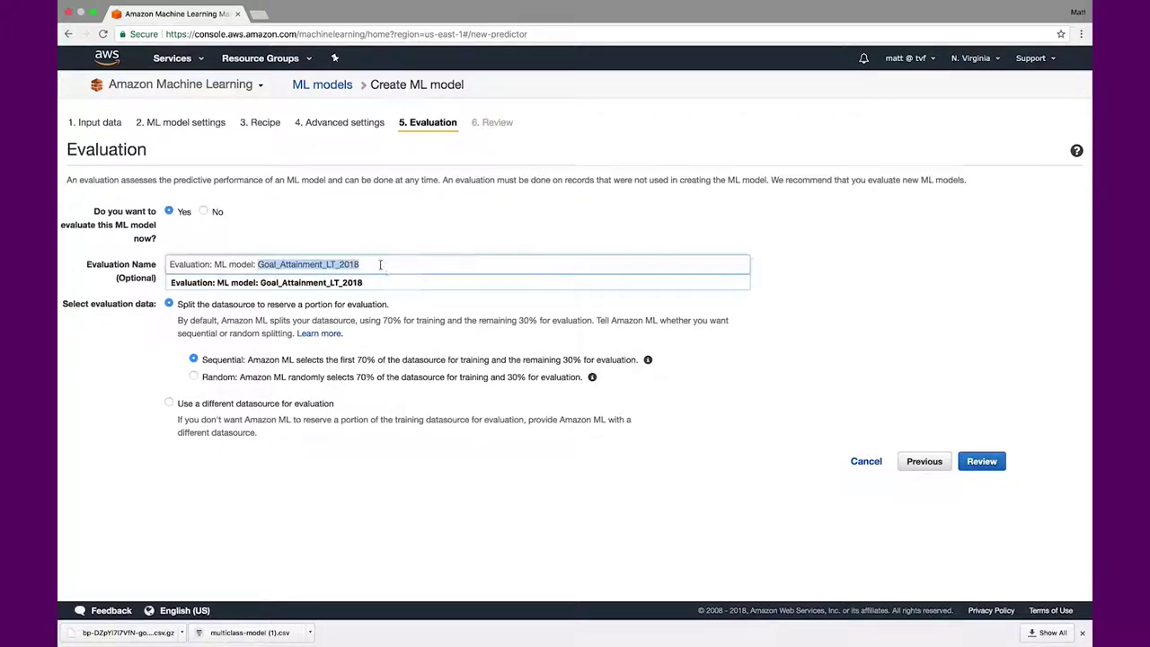
pyautogui.press('Right')
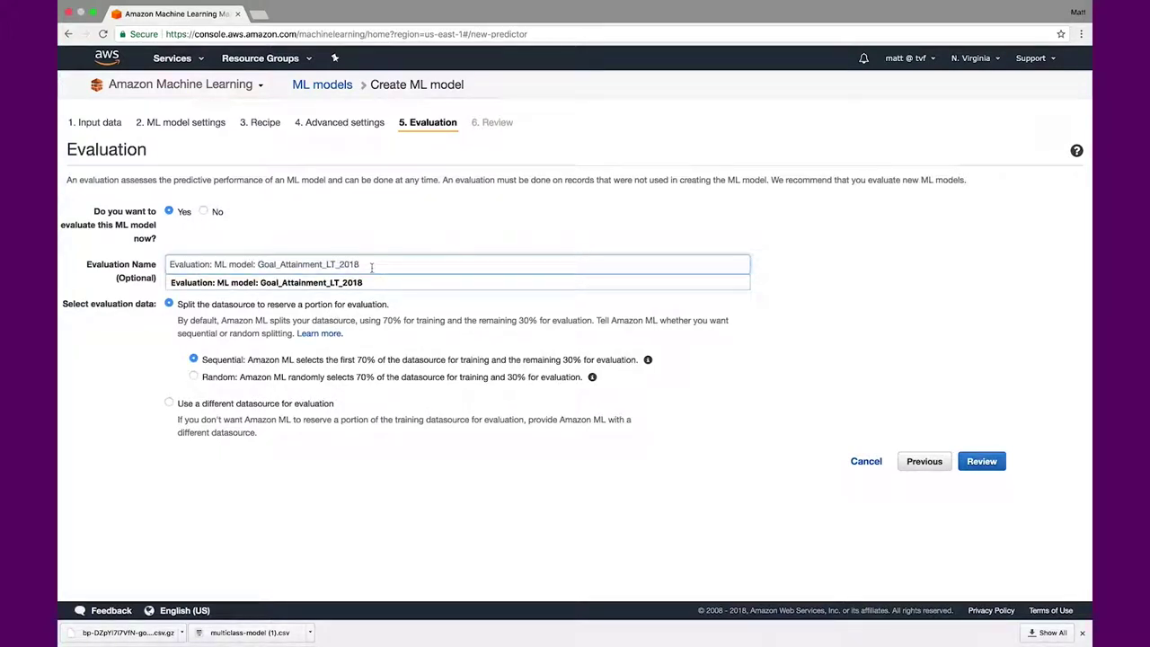
pyautogui.write('_30_data')
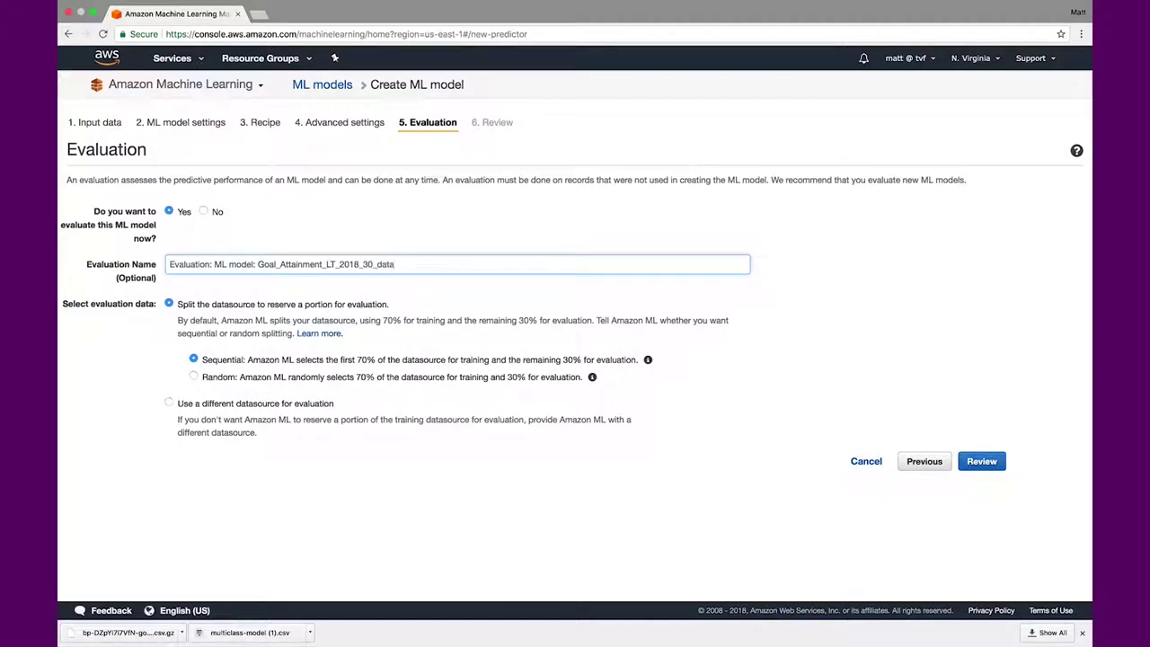
pyautogui.write('_points')
pyautogui.click(982, 462)
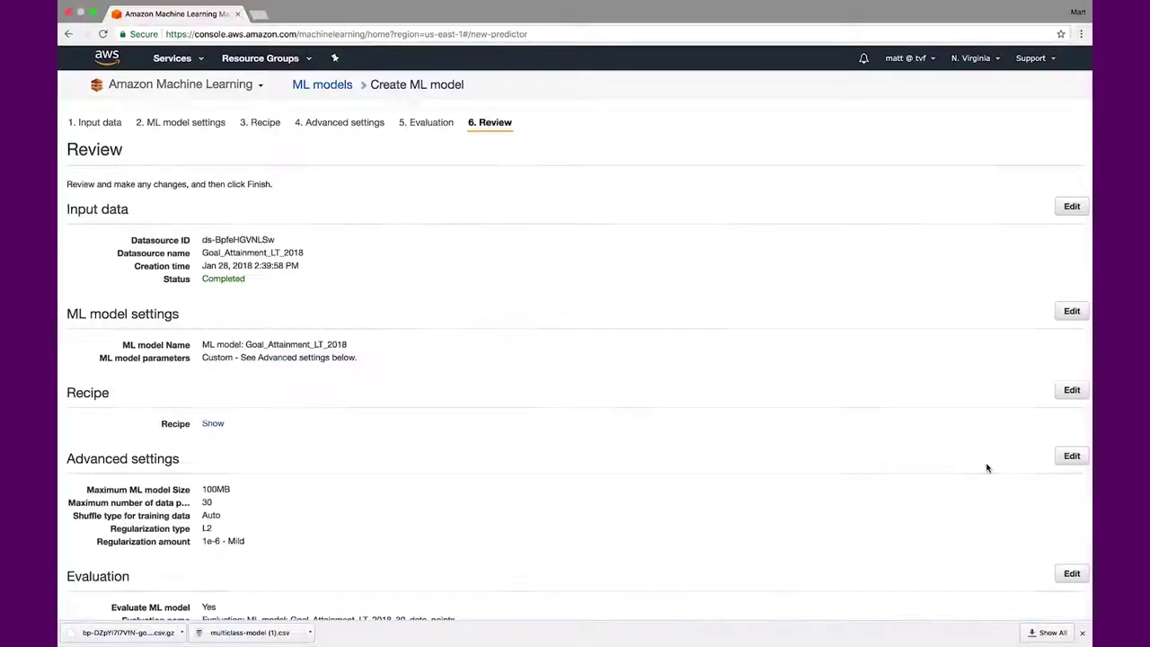
# - Check the data passes setting in the review, create the ML model, and open its latest evaluation's model performance
pyautogui.scroll(-5, 838, 436)
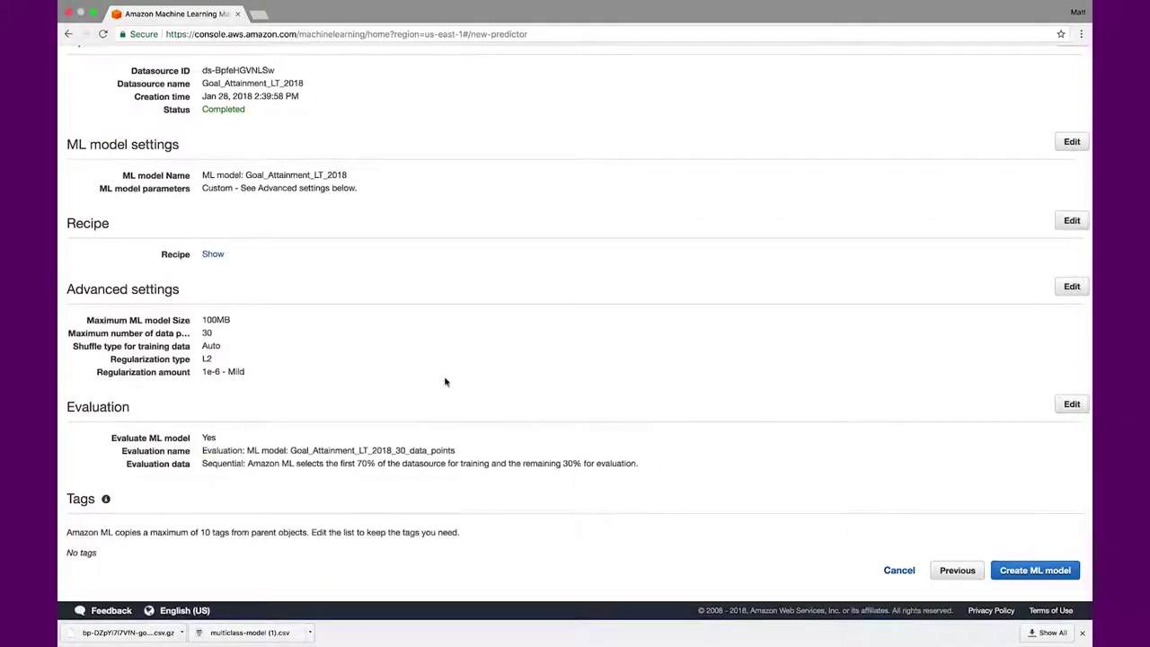
pyautogui.moveTo(221, 332)
pyautogui.mouseDown()
pyautogui.moveTo(180, 328)
pyautogui.moveTo(199, 331)
pyautogui.mouseUp()
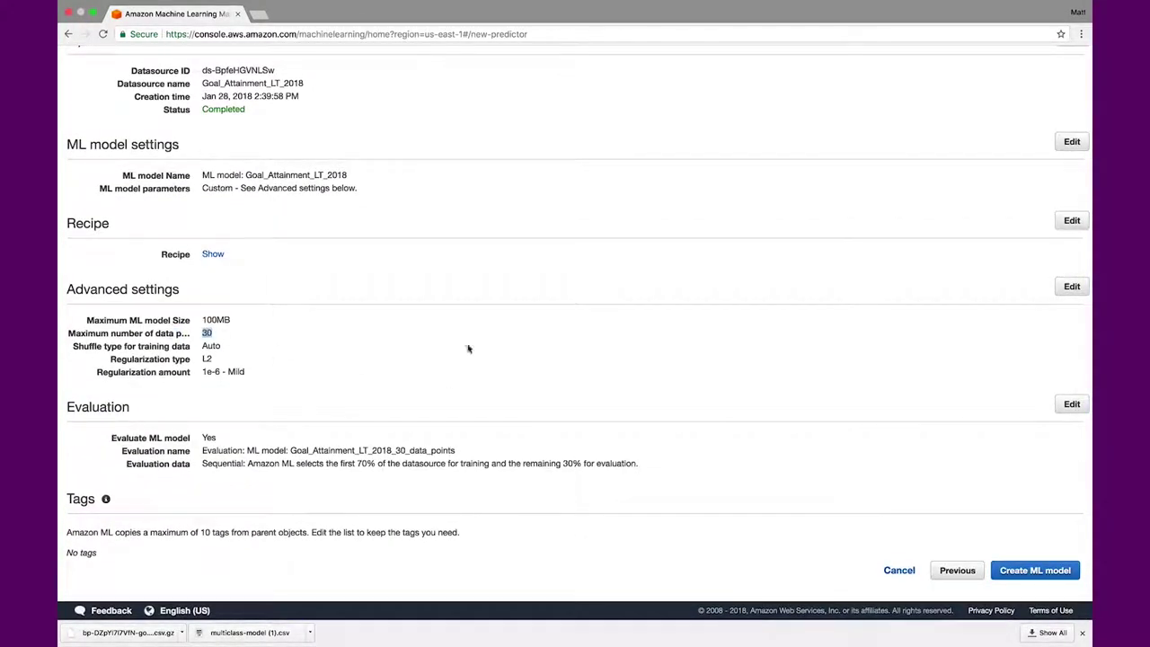
pyautogui.click(1046, 574)
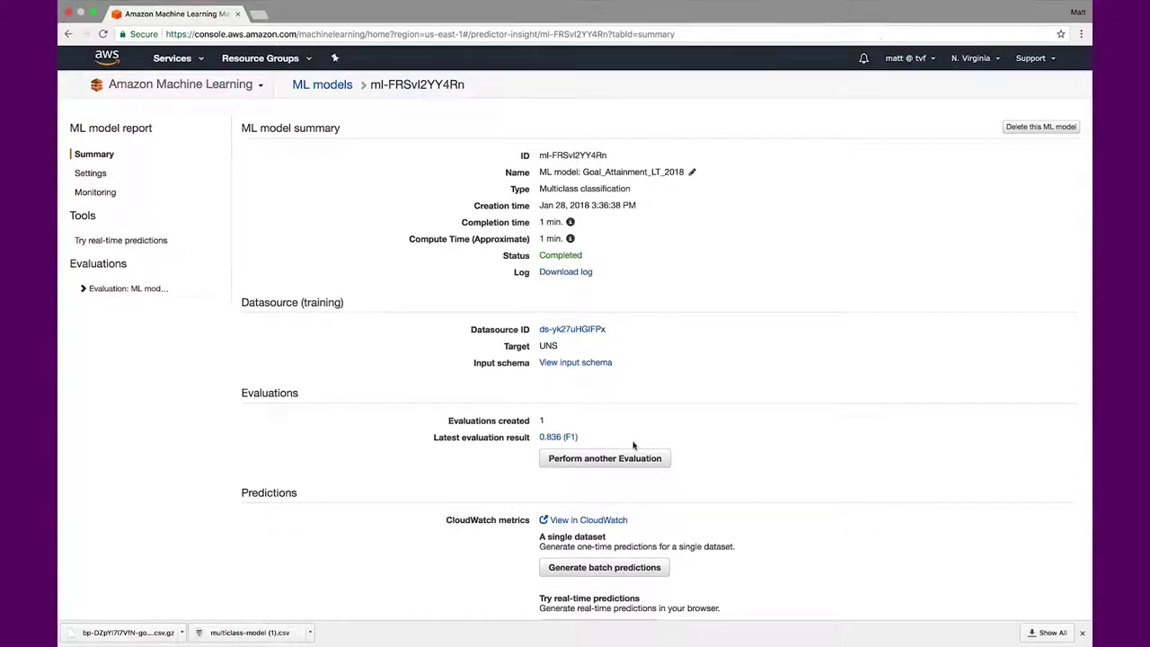
pyautogui.click(552, 437)
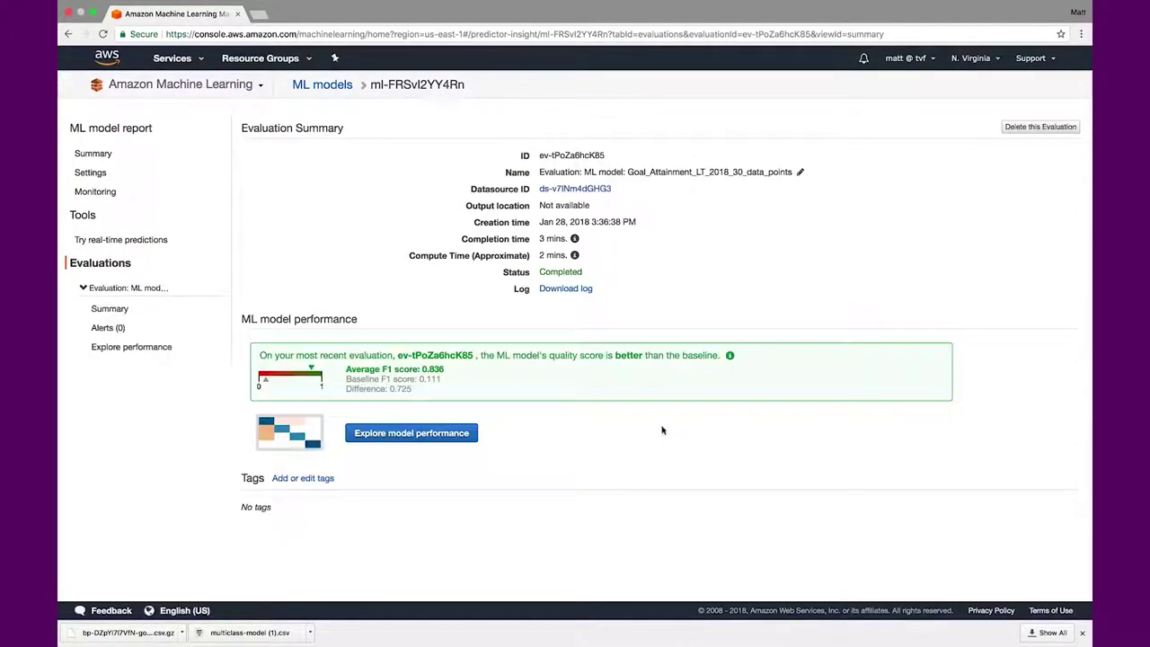
pyautogui.click(287, 436)
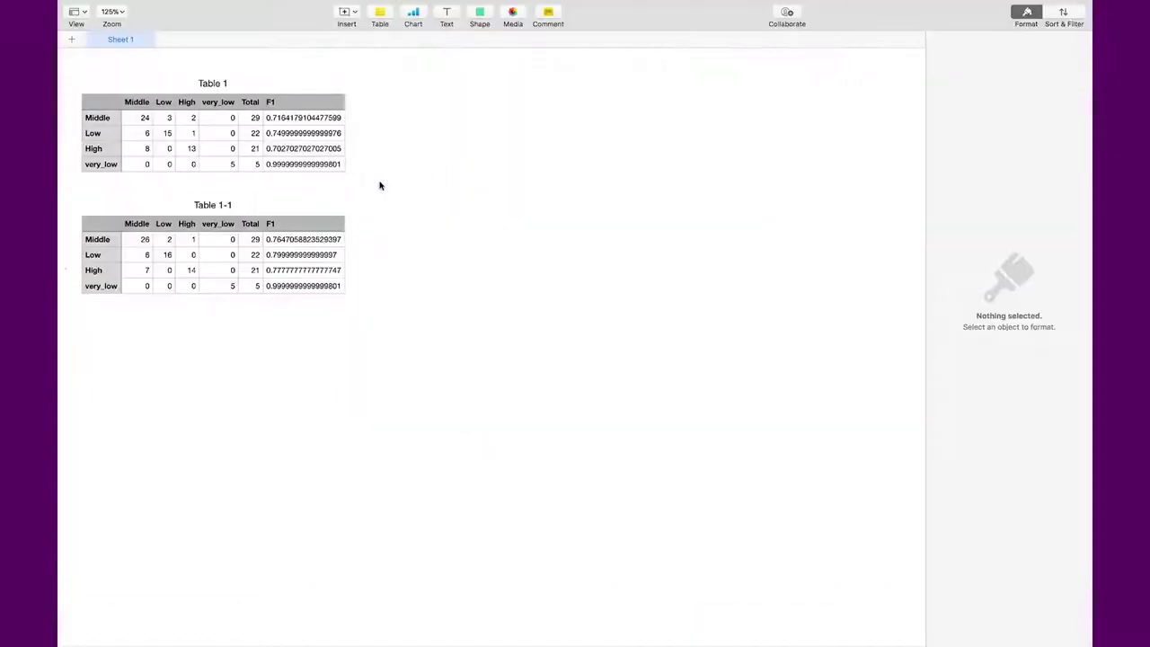
# - In the Numbers confusion matrix Table 1, examine the correct-prediction cells for Middle, Low, High and very_low
pyautogui.click(145, 118)
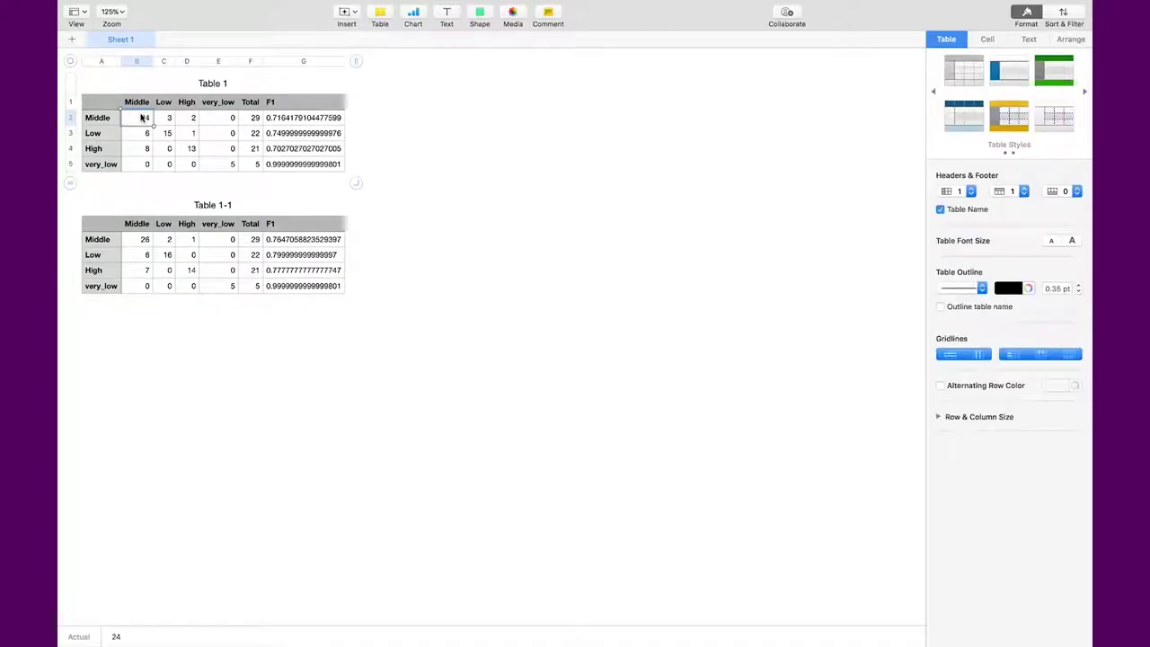
pyautogui.click(167, 134)
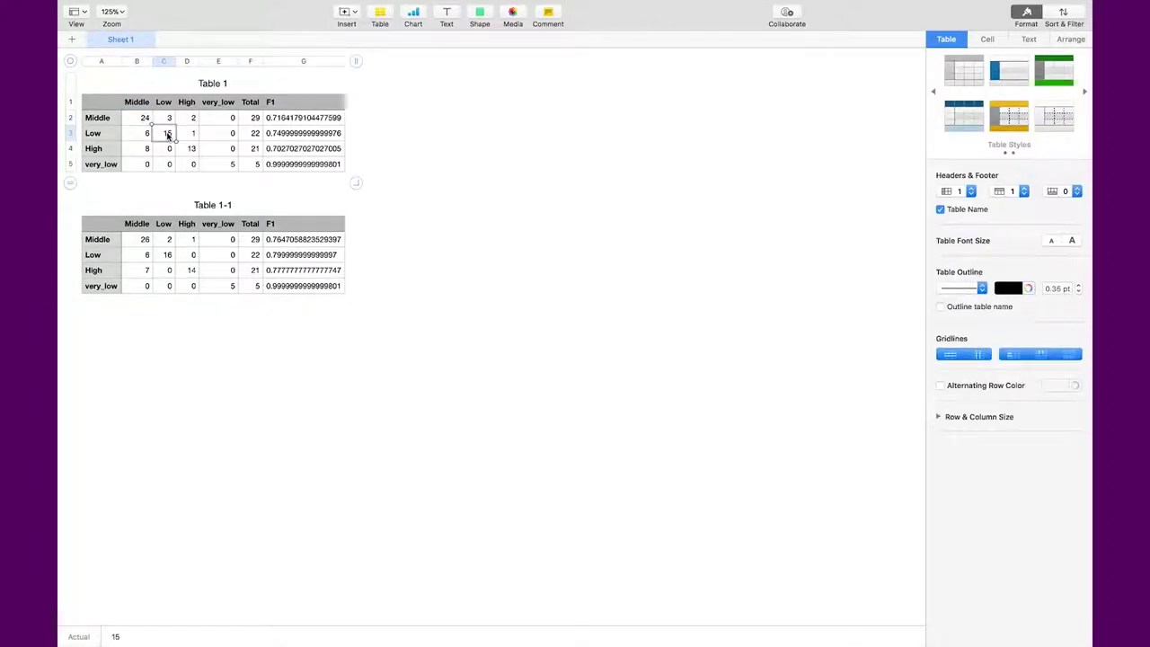
pyautogui.click(192, 150)
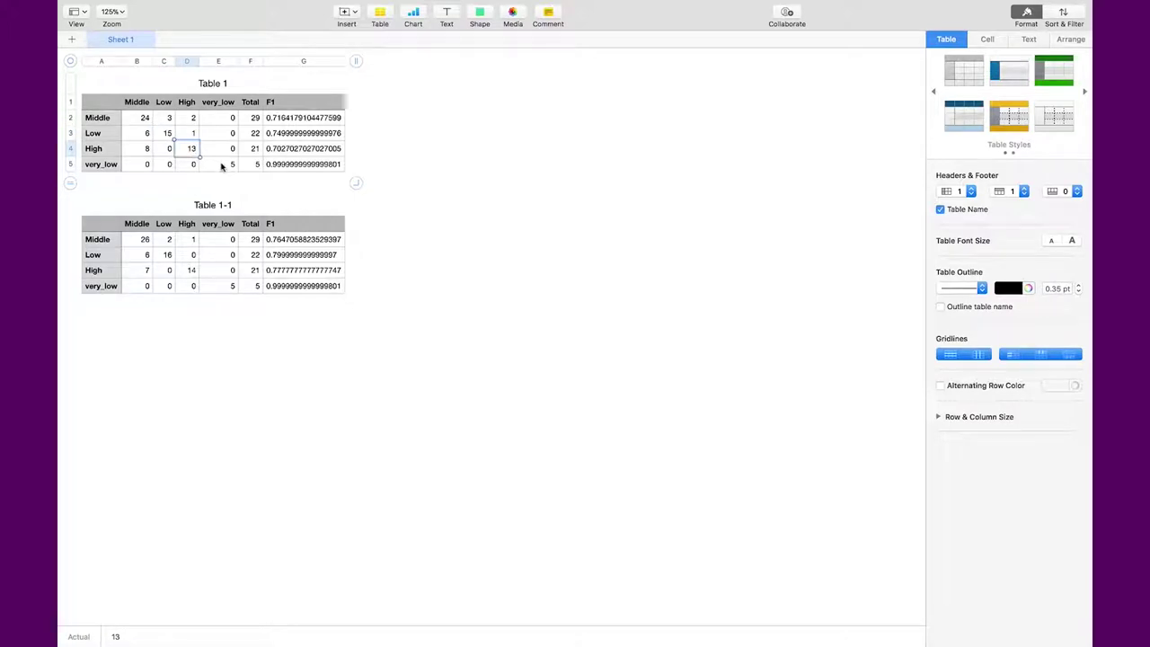
pyautogui.click(223, 165)
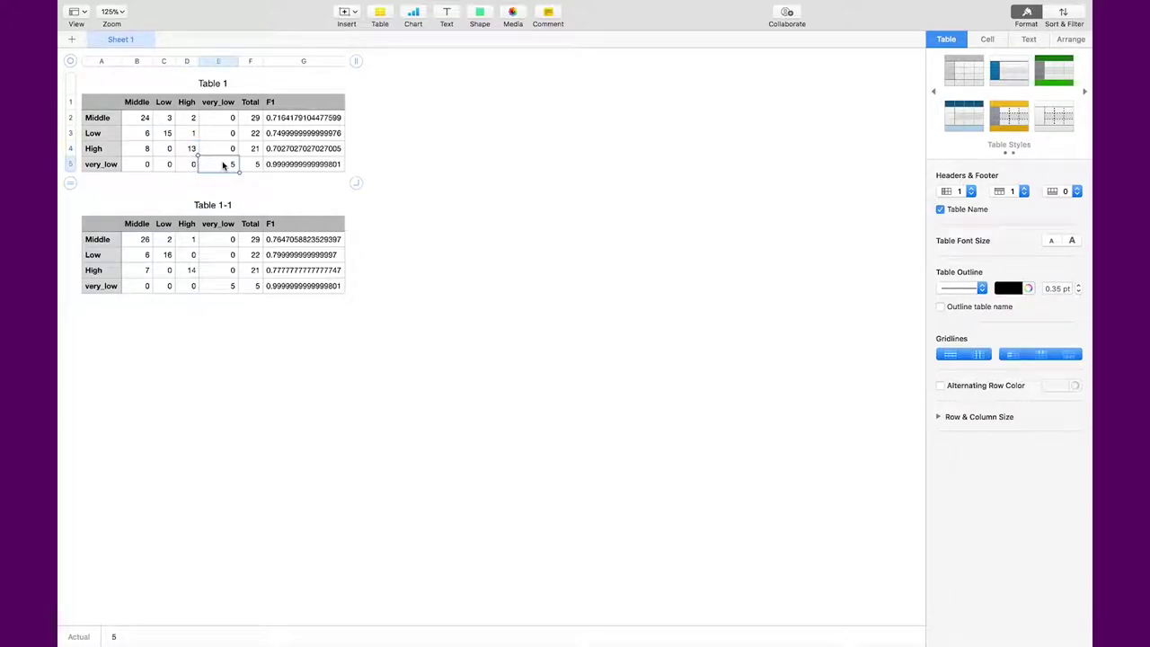
# - Compare the correct-prediction counts for each class in Table 1-1 with the corresponding cells in Table 1
pyautogui.click(144, 239)
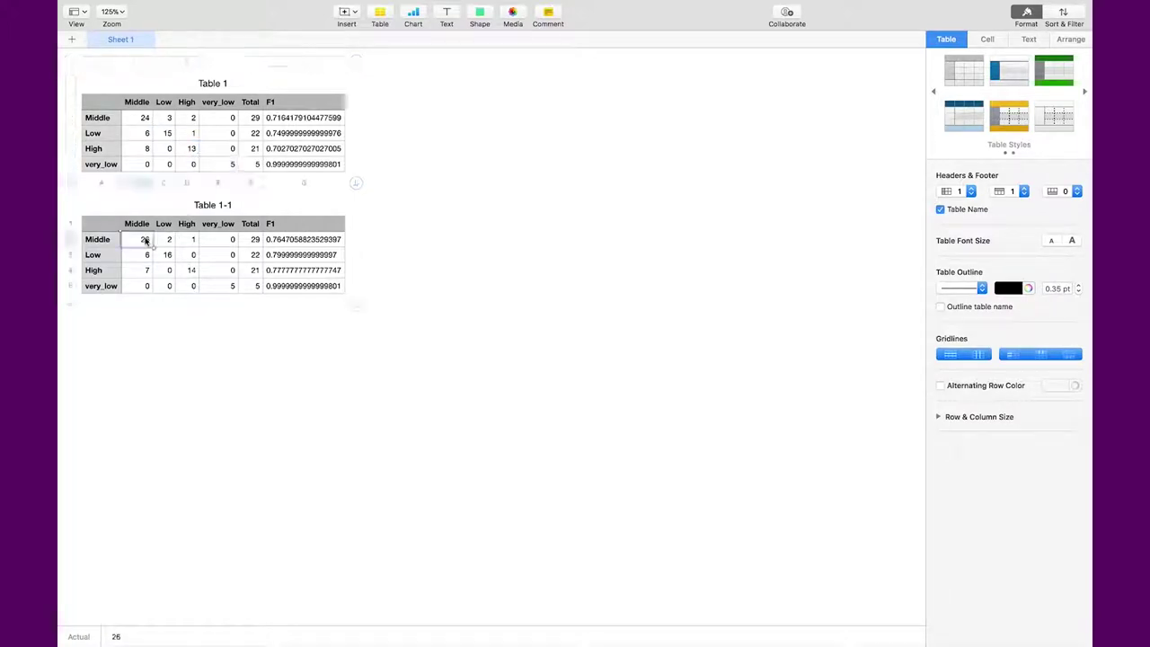
pyautogui.click(144, 122)
pyautogui.click(167, 255)
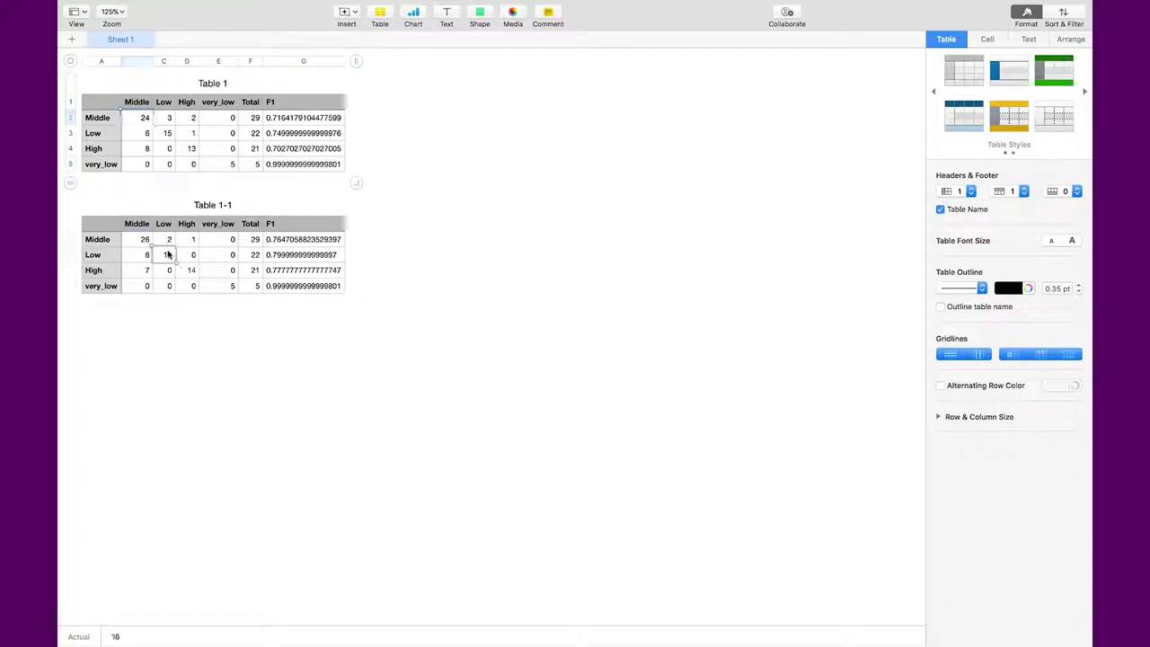
pyautogui.click(167, 132)
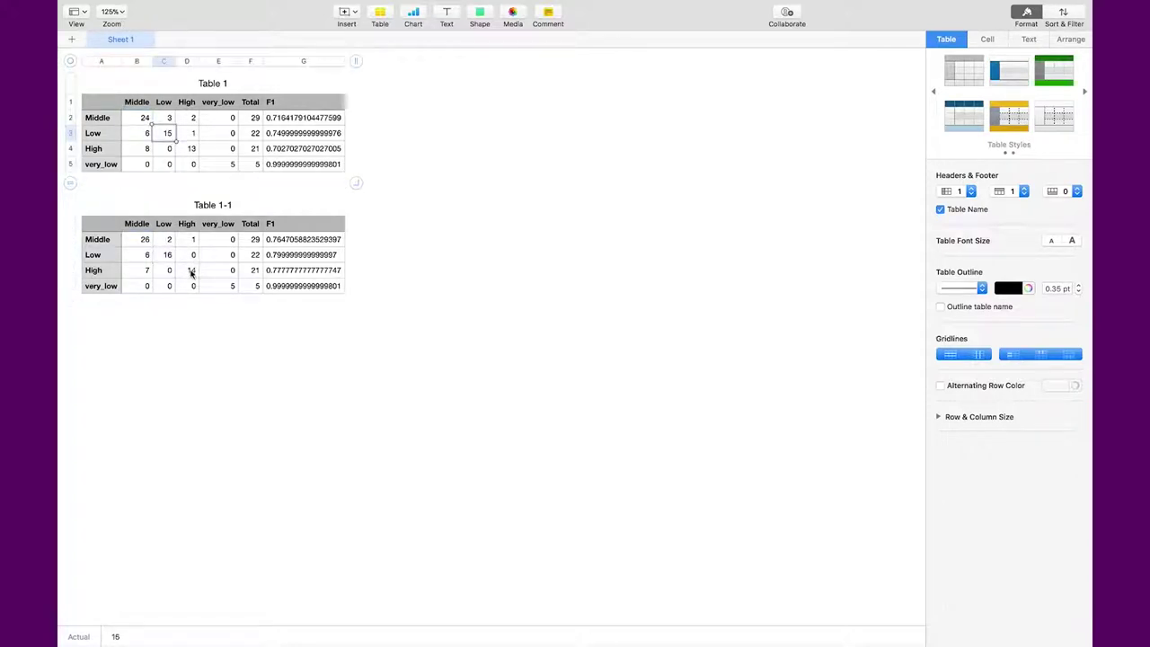
pyautogui.click(190, 270)
pyautogui.click(189, 150)
pyautogui.click(224, 292)
pyautogui.click(232, 167)
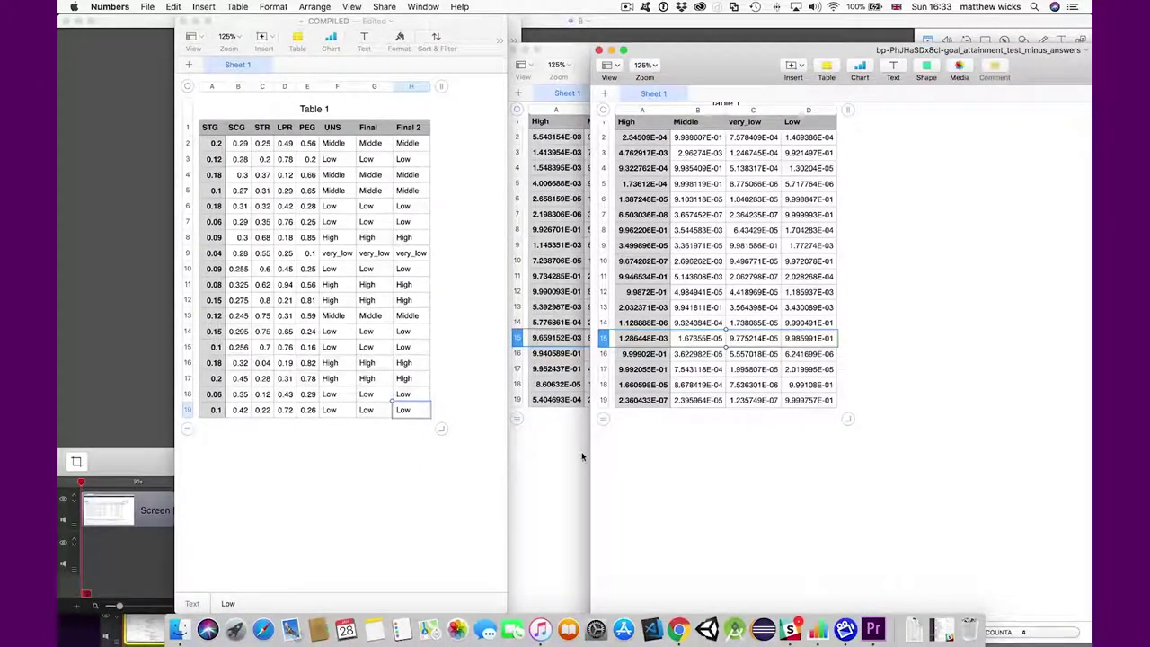
# - Review the Final 2 column in the COMPILED spreadsheet and inspect row 15's High probability in the new predictions spreadsheet
pyautogui.click(412, 134)
pyautogui.click(410, 87)
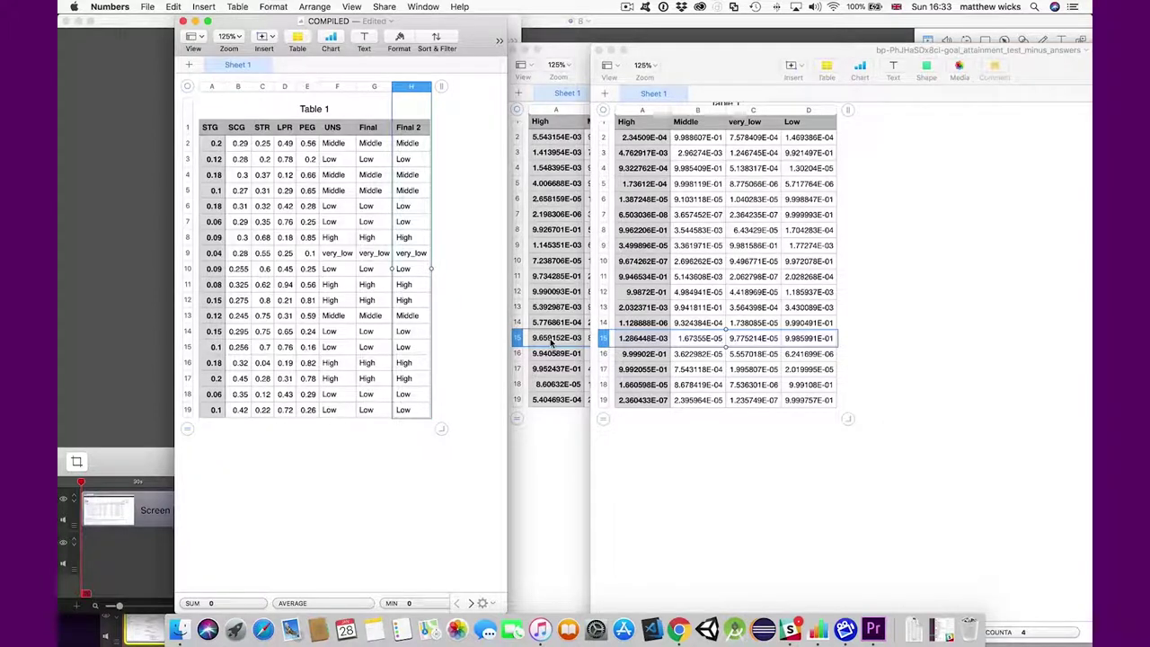
pyautogui.click(645, 343)
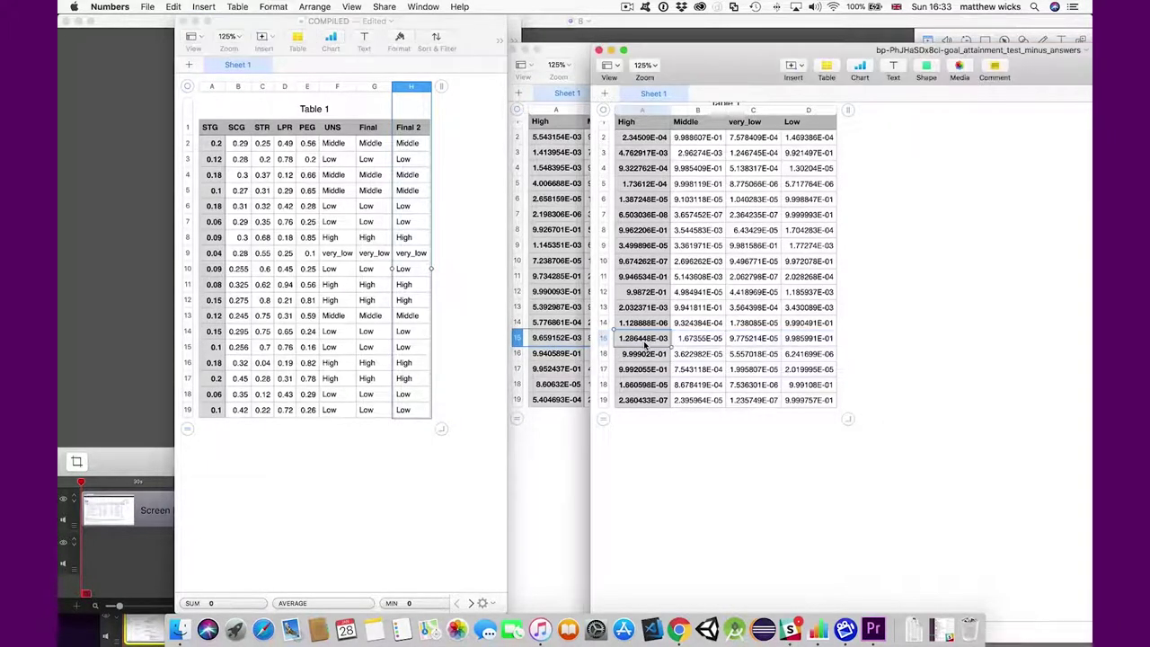
# - Compare row 15's High and Low probabilities in the new predictions spreadsheet
pyautogui.click(802, 342)
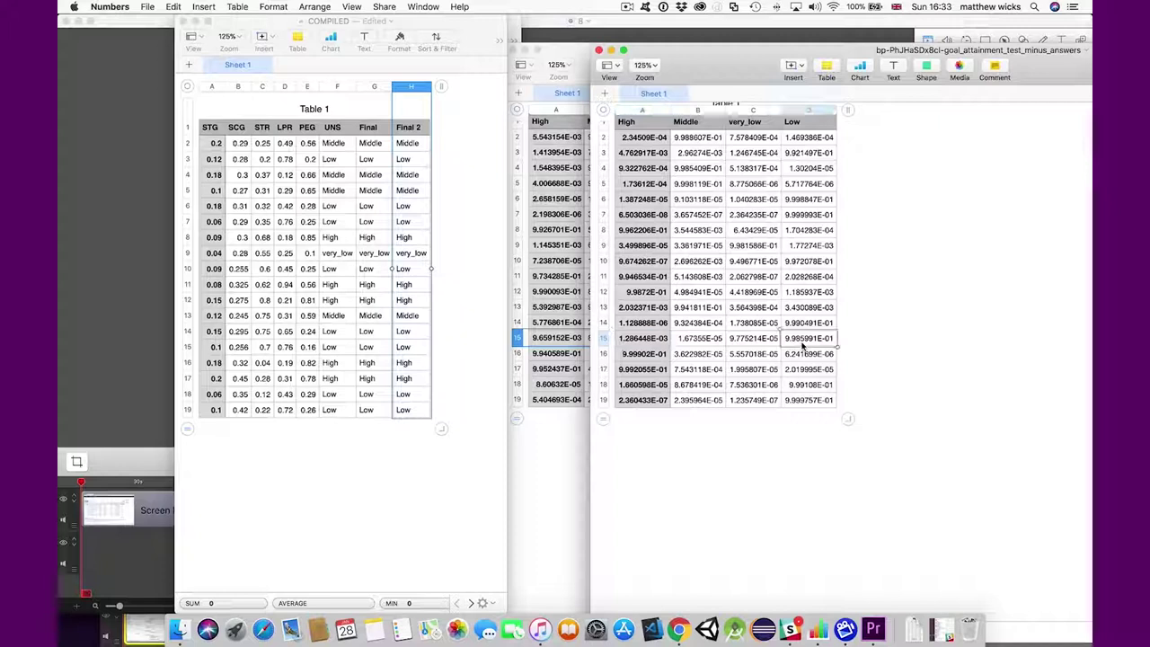
pyautogui.click(655, 341)
pyautogui.click(797, 342)
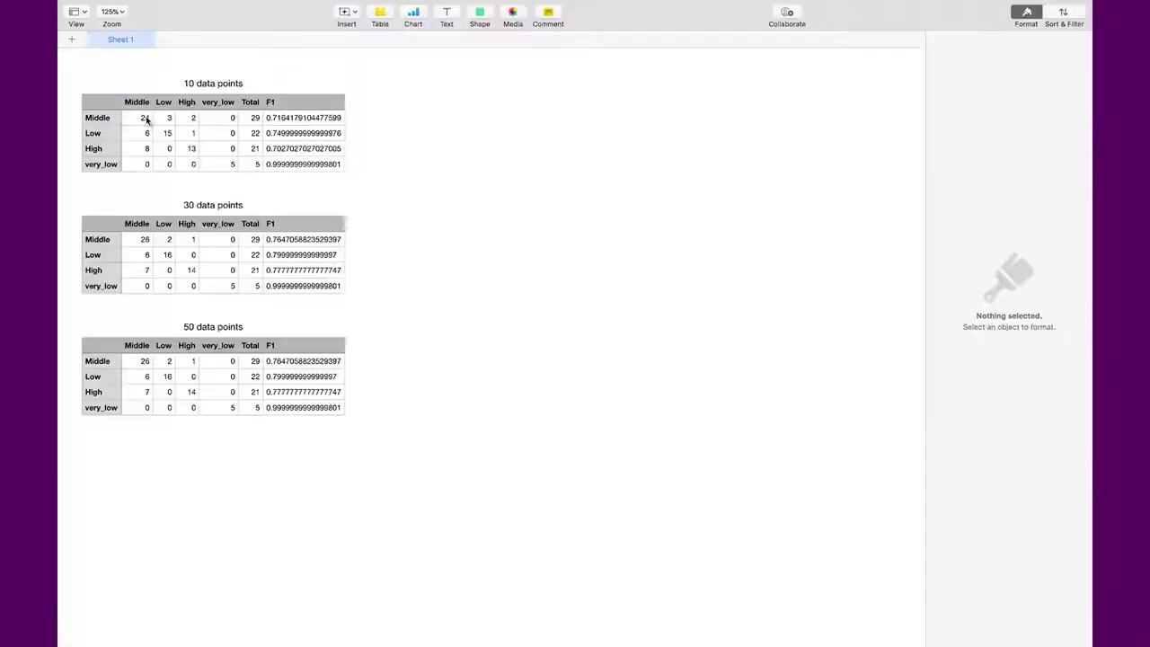
# - Compare the correct-prediction counts for Middle, Low, High and very_low across the 10, 30 and 50 data points tables
pyautogui.click(146, 239)
pyautogui.click(145, 362)
pyautogui.click(173, 133)
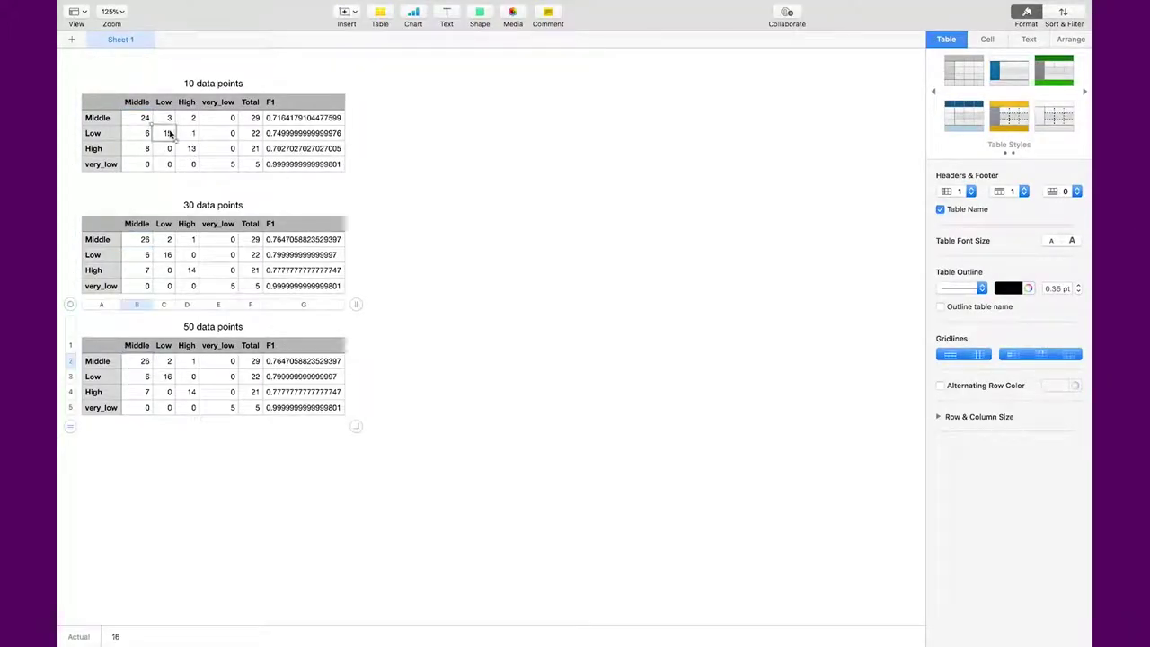
pyautogui.click(170, 257)
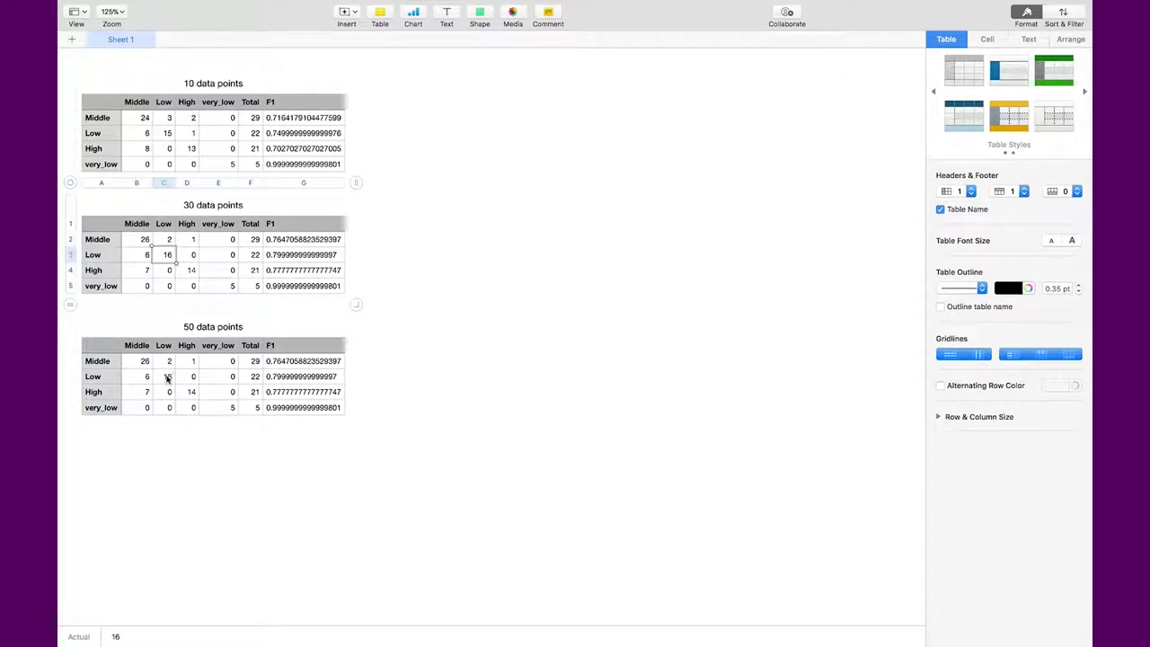
pyautogui.click(192, 150)
pyautogui.click(193, 270)
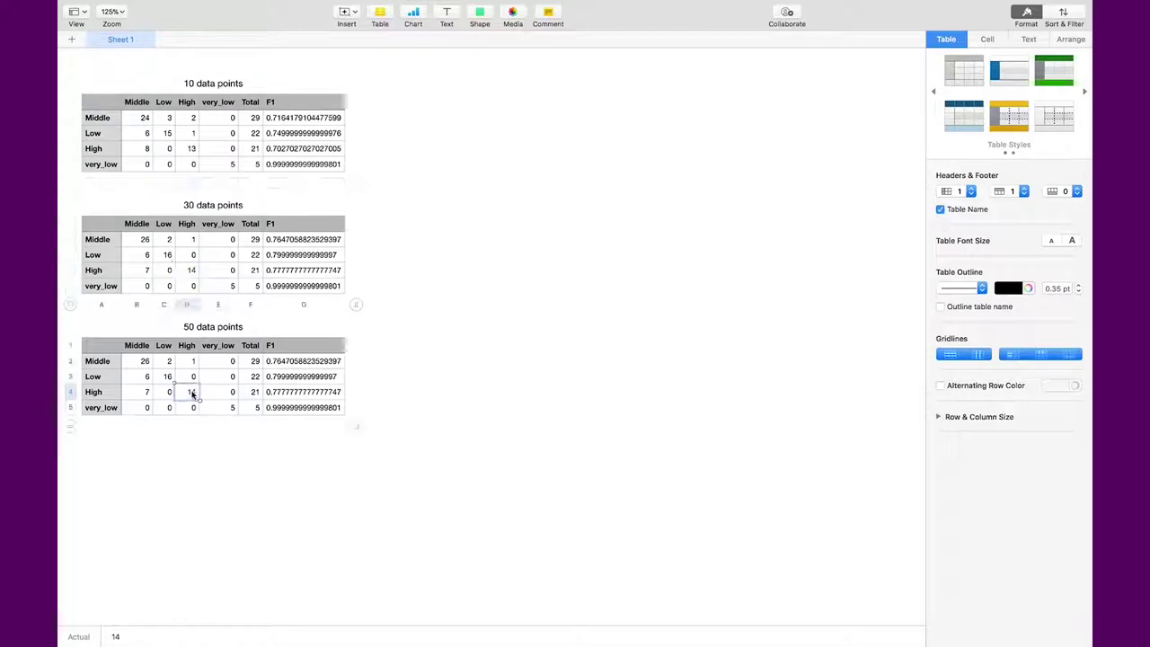
pyautogui.click(232, 165)
pyautogui.click(232, 286)
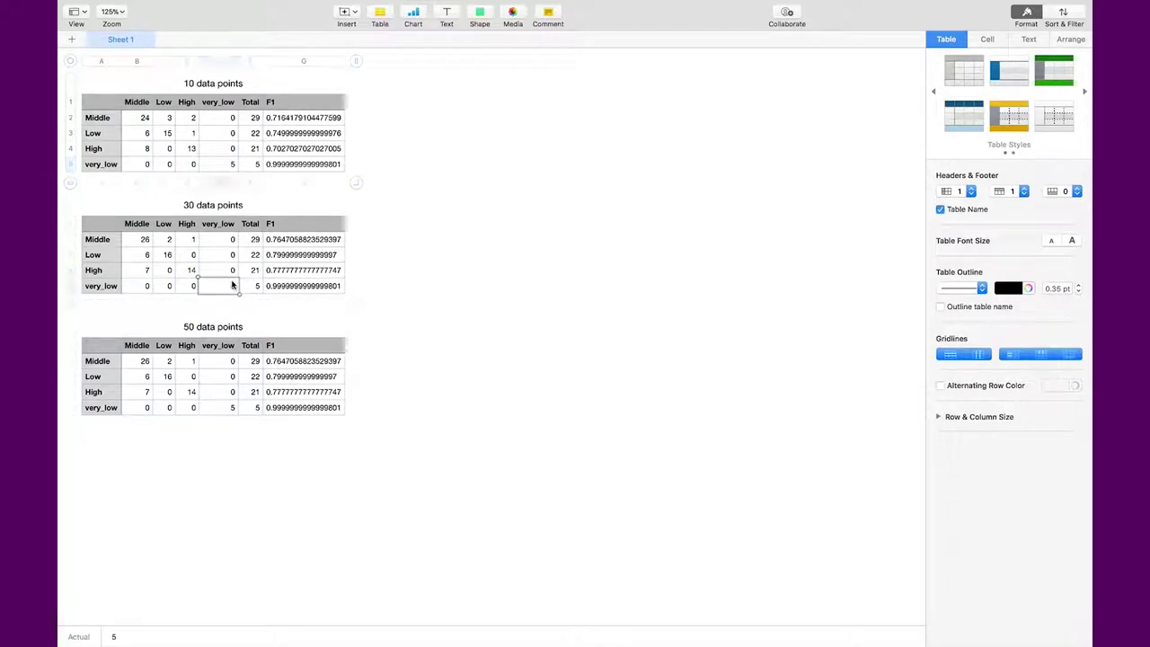
pyautogui.click(232, 407)
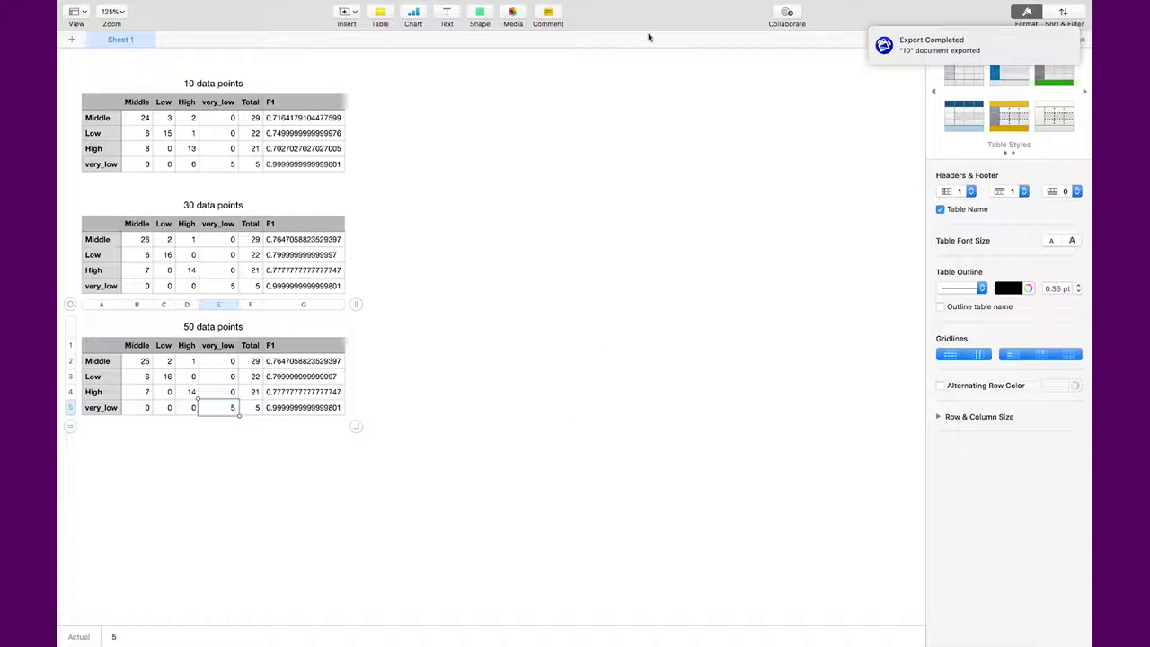
pyautogui.click(626, 7)
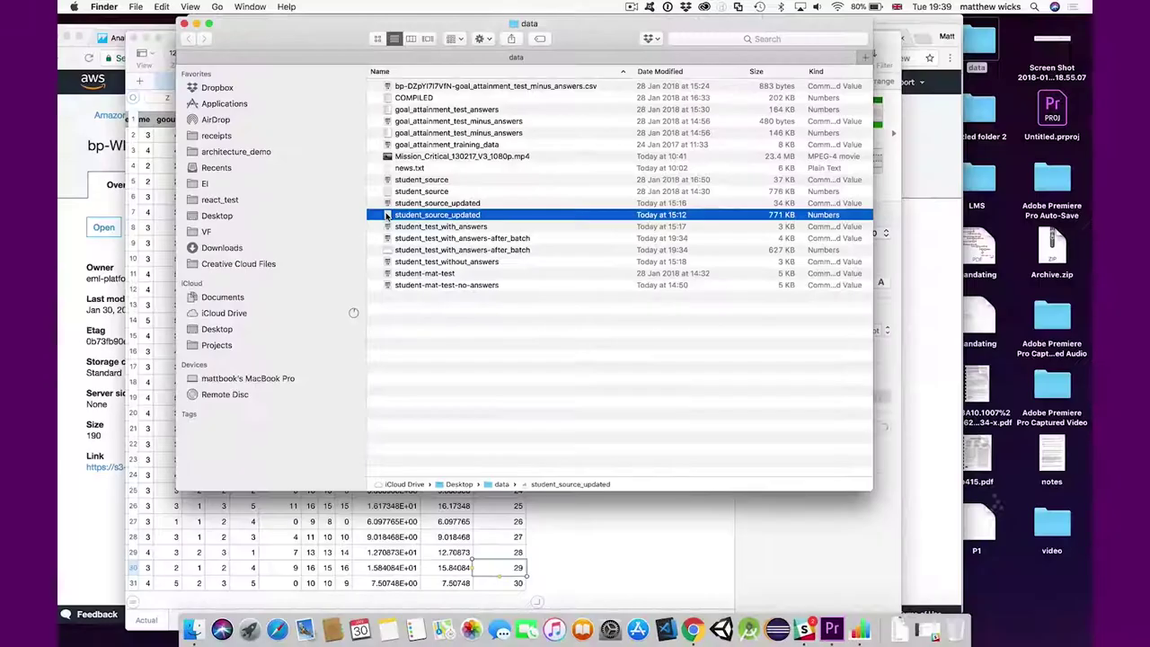
# - Open the student_source_updated Numbers spreadsheet from the data folder and look across its columns from school to G3
pyautogui.press('Return')
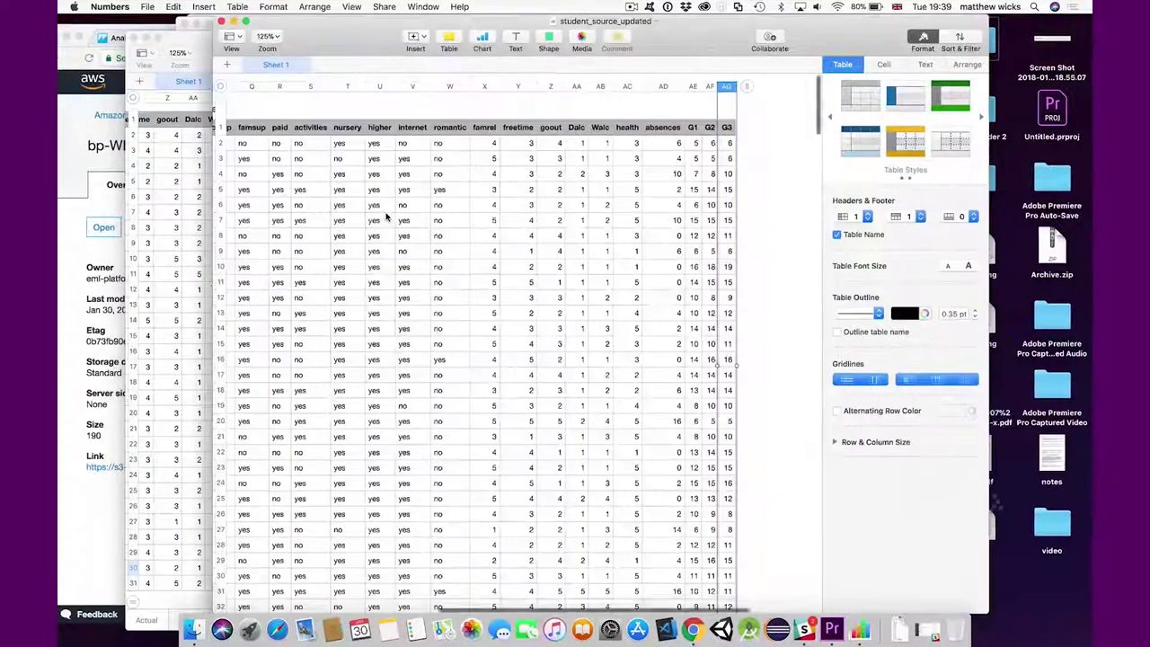
pyautogui.hscroll(-15, 386, 218)
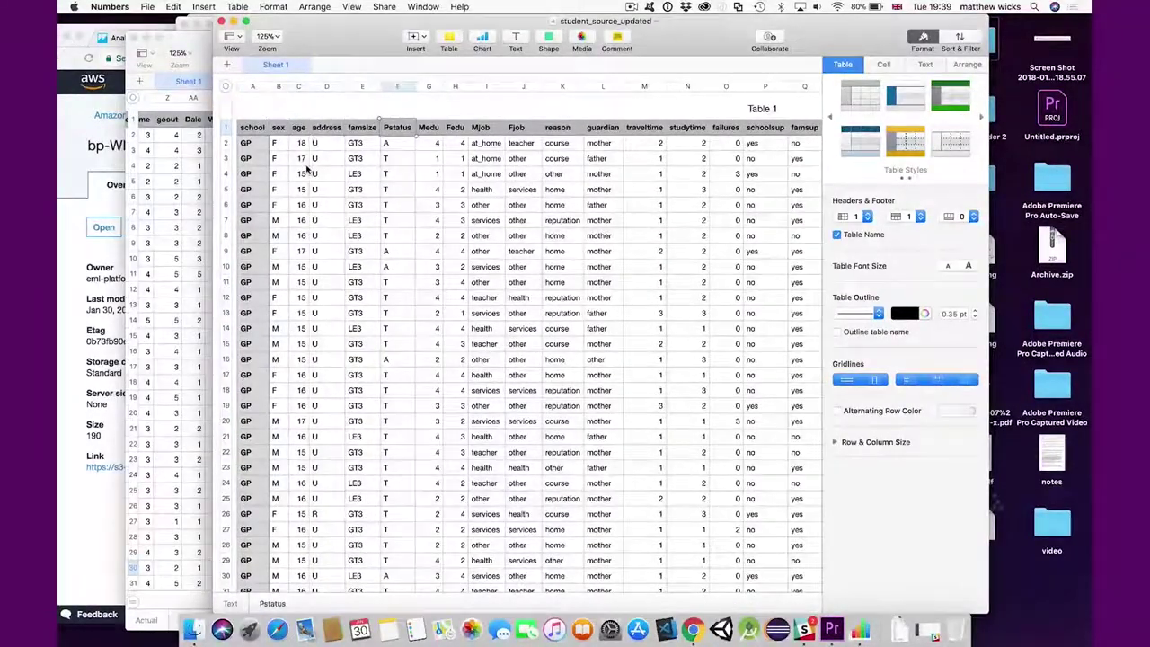
pyautogui.hscroll(2, 307, 169)
pyautogui.hscroll(10, 307, 169)
pyautogui.hscroll(4, 307, 169)
# - Examine the values down the G3 column of the student source table
pyautogui.press('Down')
pyautogui.press('Down')
pyautogui.press('Down')
pyautogui.press('Down')
pyautogui.press('Down')
pyautogui.press('Down')
pyautogui.press('Down')
pyautogui.press('Down')
pyautogui.press('Down')
pyautogui.press('Down')
pyautogui.press('Down')
pyautogui.press('Down')
pyautogui.press('Down')
pyautogui.press('Down')
pyautogui.press('Down')
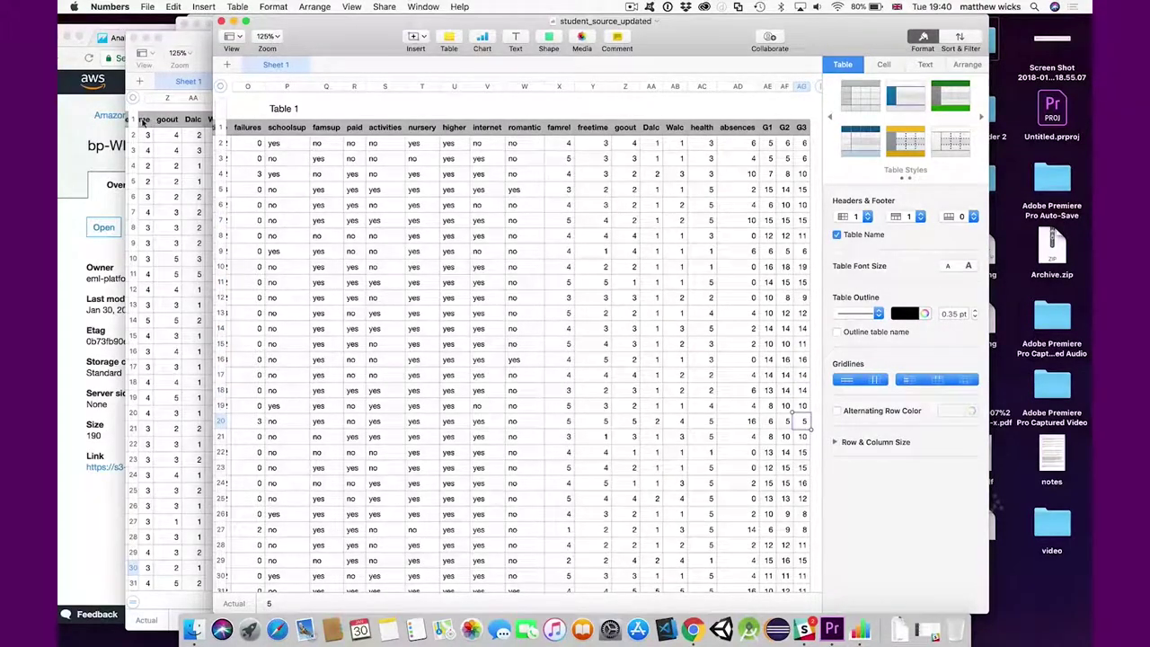
# - Switch to Chrome, look at the datasource schema page, and open the Amazon Machine Learning datasources list
pyautogui.click(87, 115)
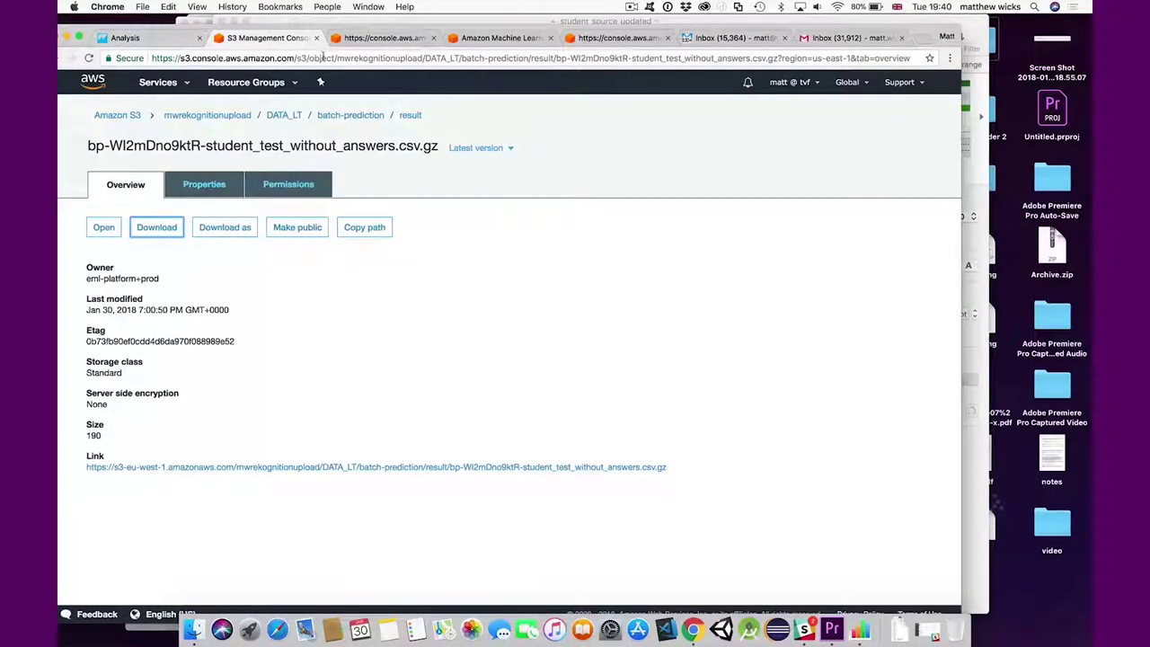
pyautogui.click(358, 40)
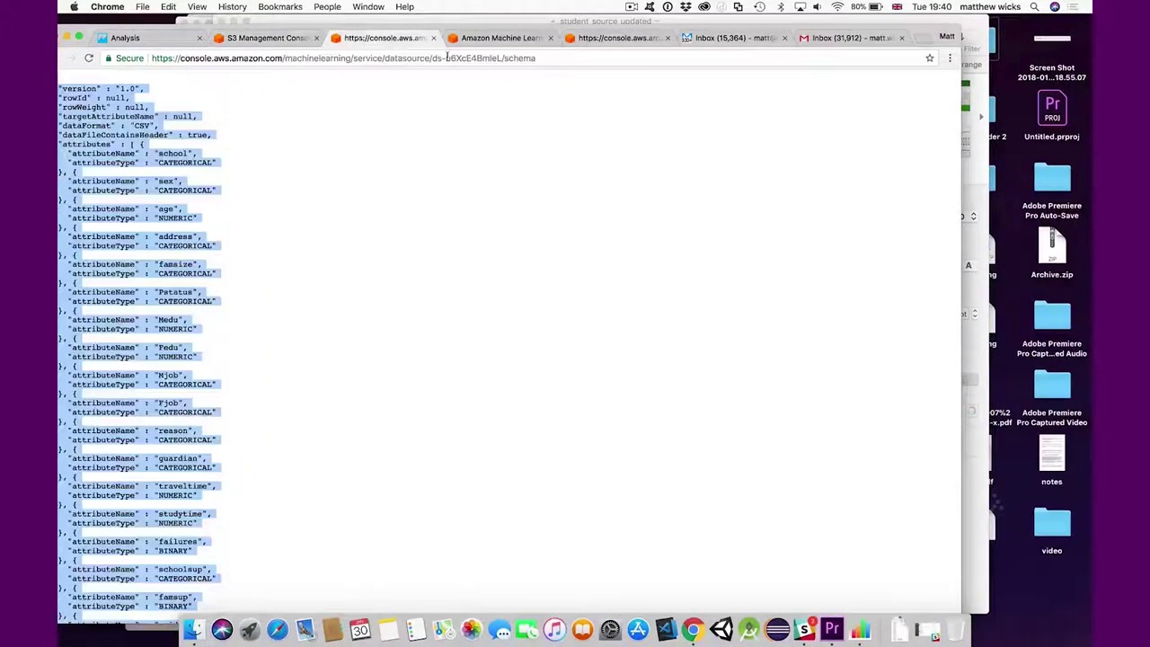
pyautogui.click(460, 38)
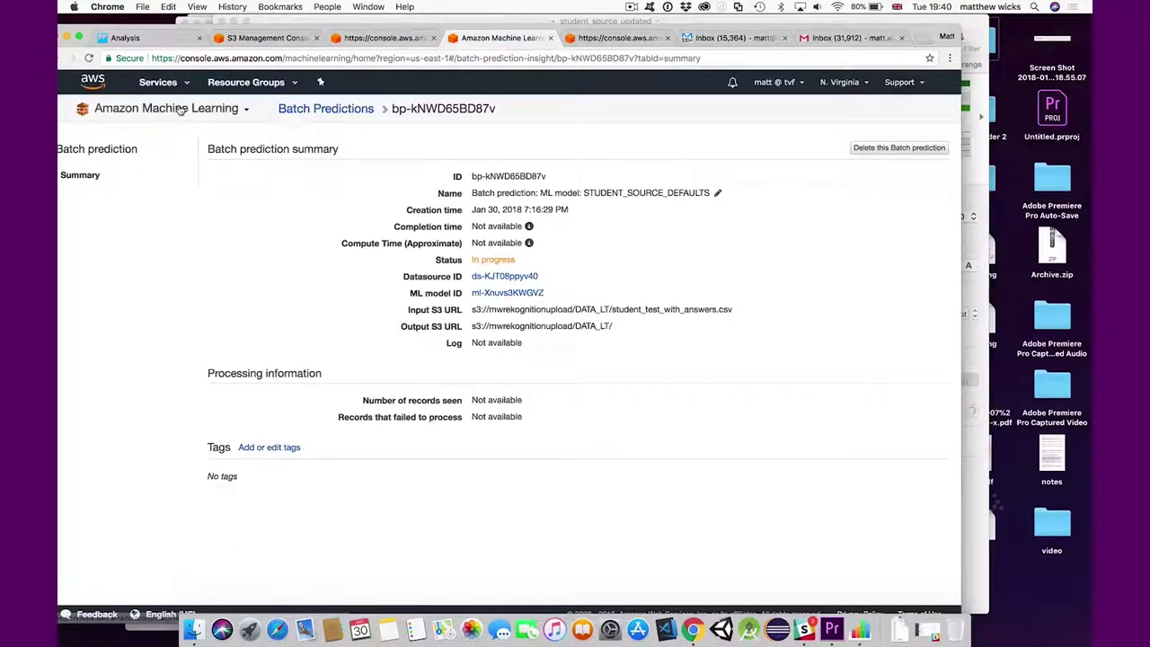
pyautogui.click(180, 108)
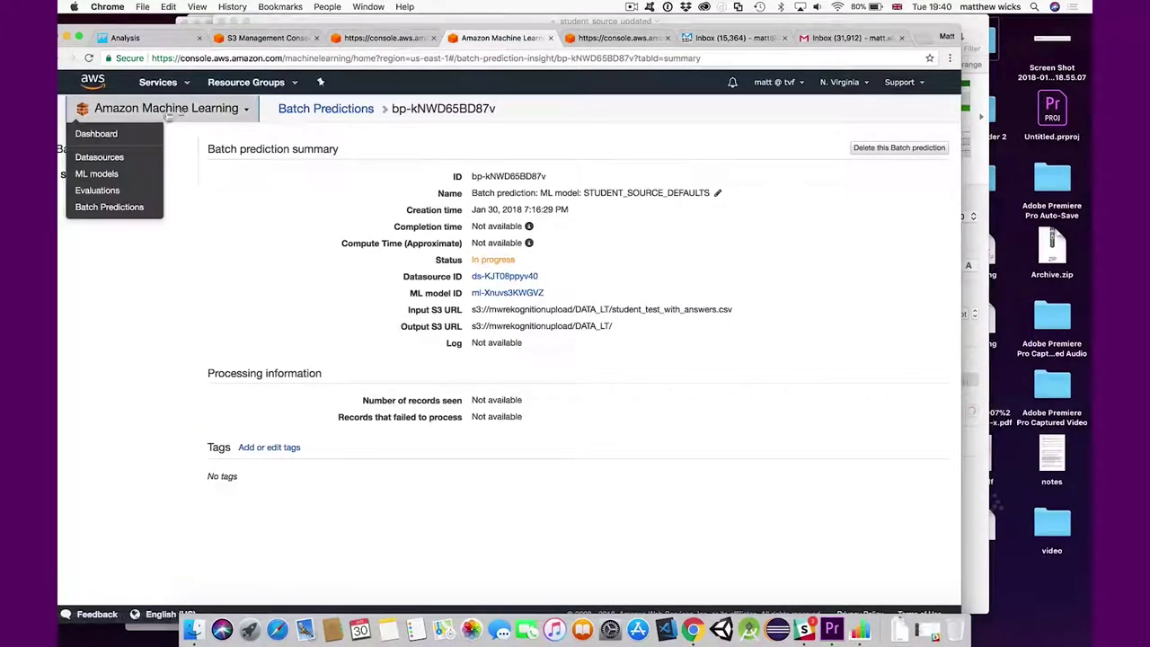
pyautogui.click(101, 157)
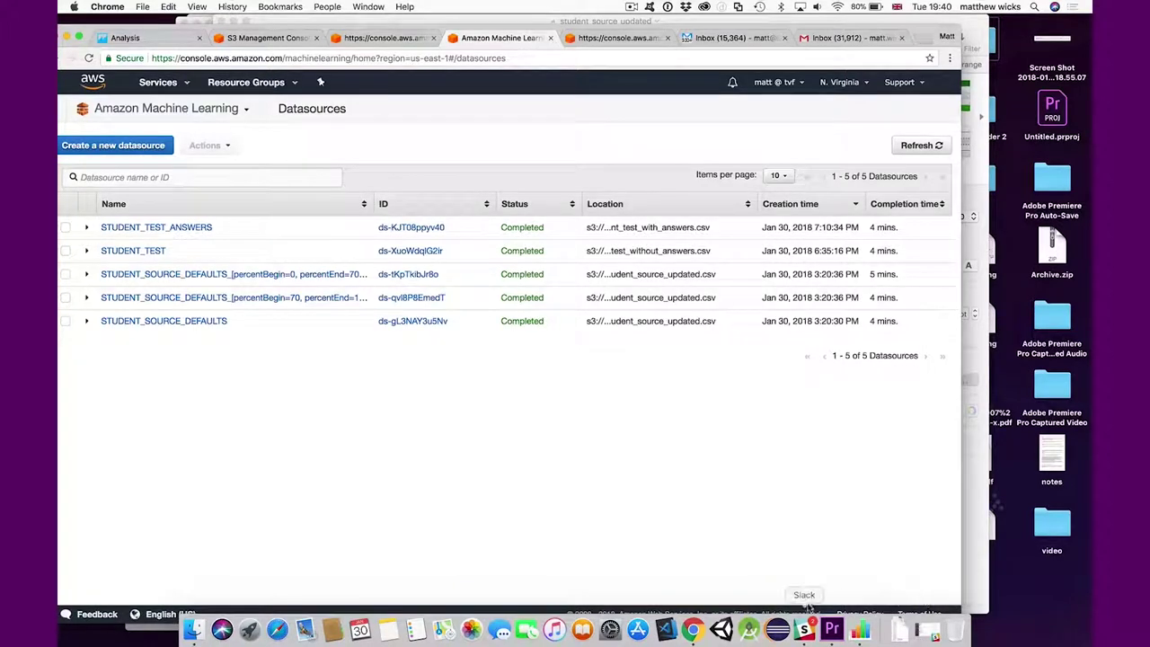
# - Download the bp-WI2mDno9ktR-student_test_without_answers.csv.gz prediction result from S3 and show the downloaded file in Finder
pyautogui.click(390, 41)
pyautogui.click(268, 40)
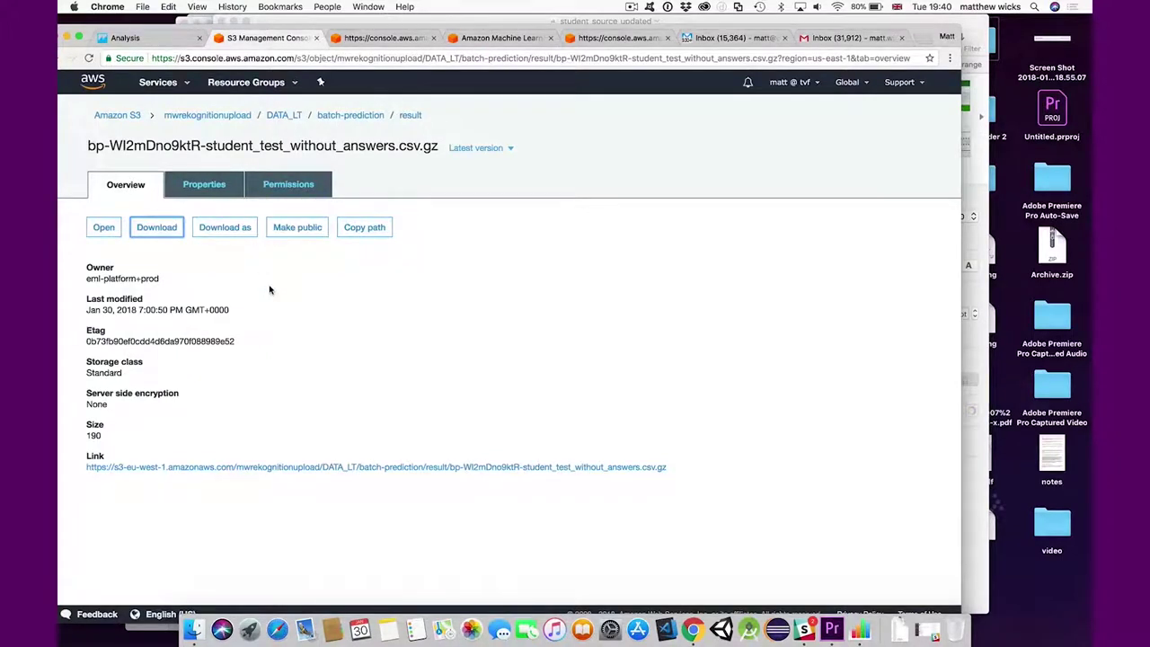
pyautogui.click(104, 227)
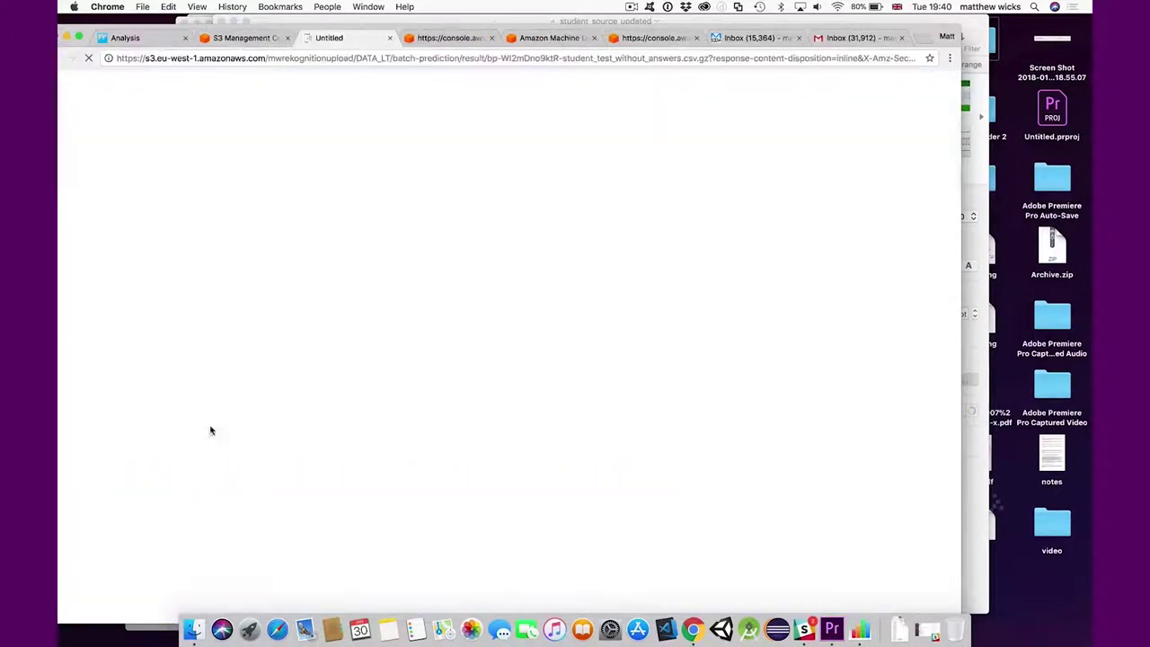
pyautogui.click(164, 609)
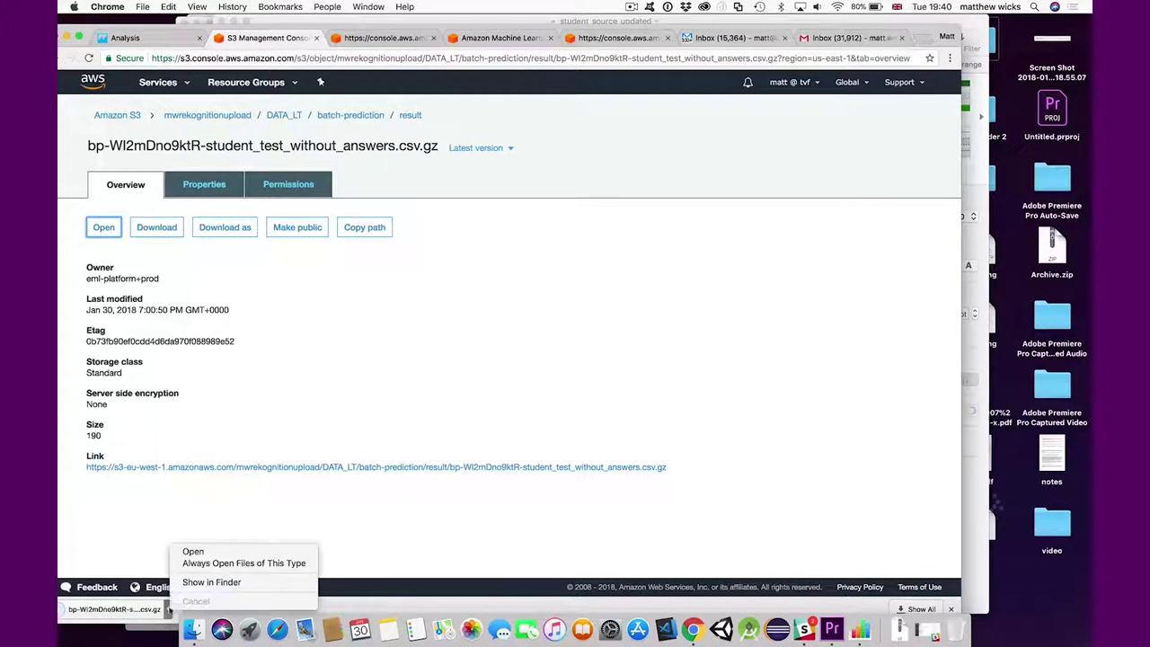
pyautogui.click(200, 584)
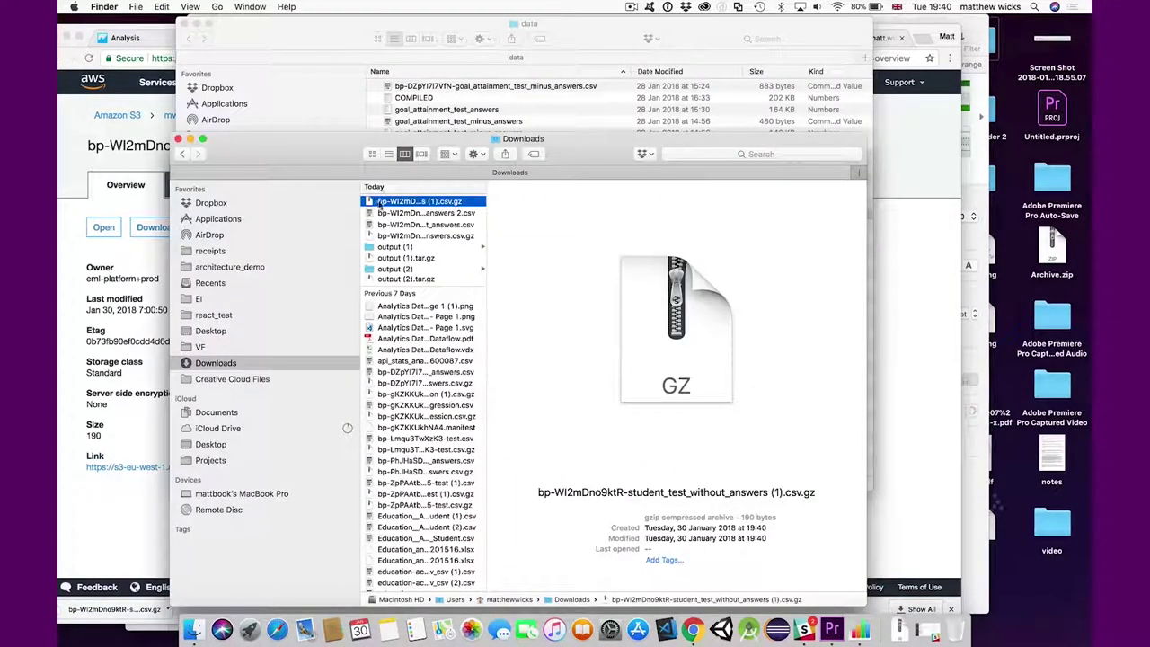
# - Extract the downloaded archive and open bp-WI2mDno9ktR-student_test_without_answers (1).csv in Numbers
pyautogui.doubleClick(378, 202)
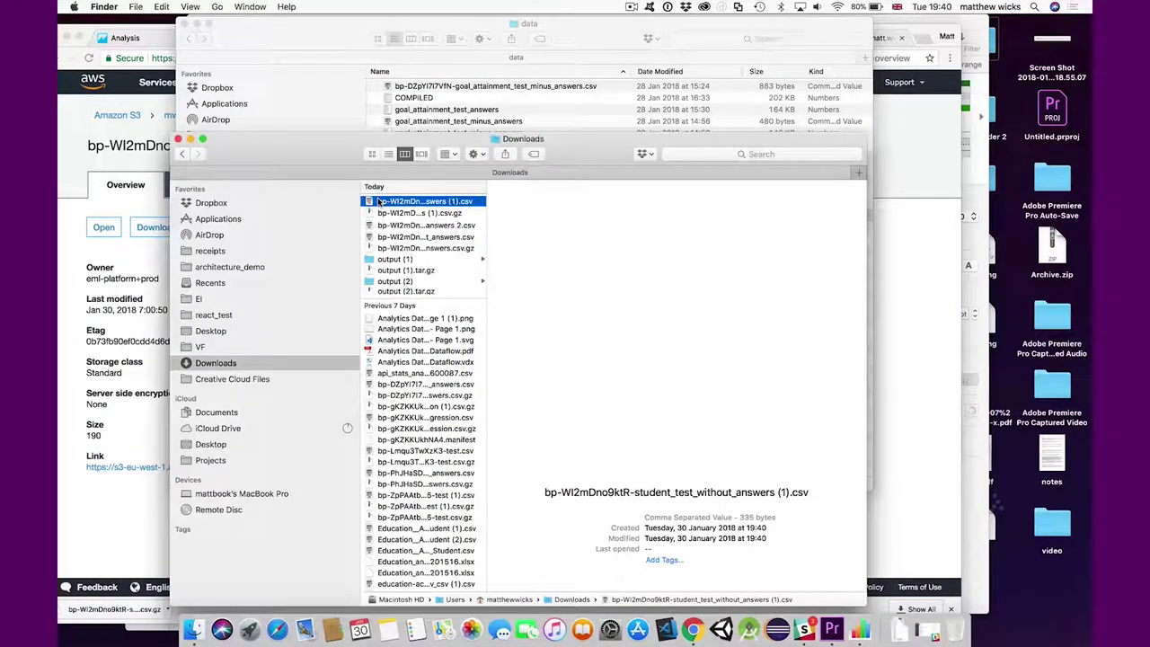
pyautogui.doubleClick(378, 201)
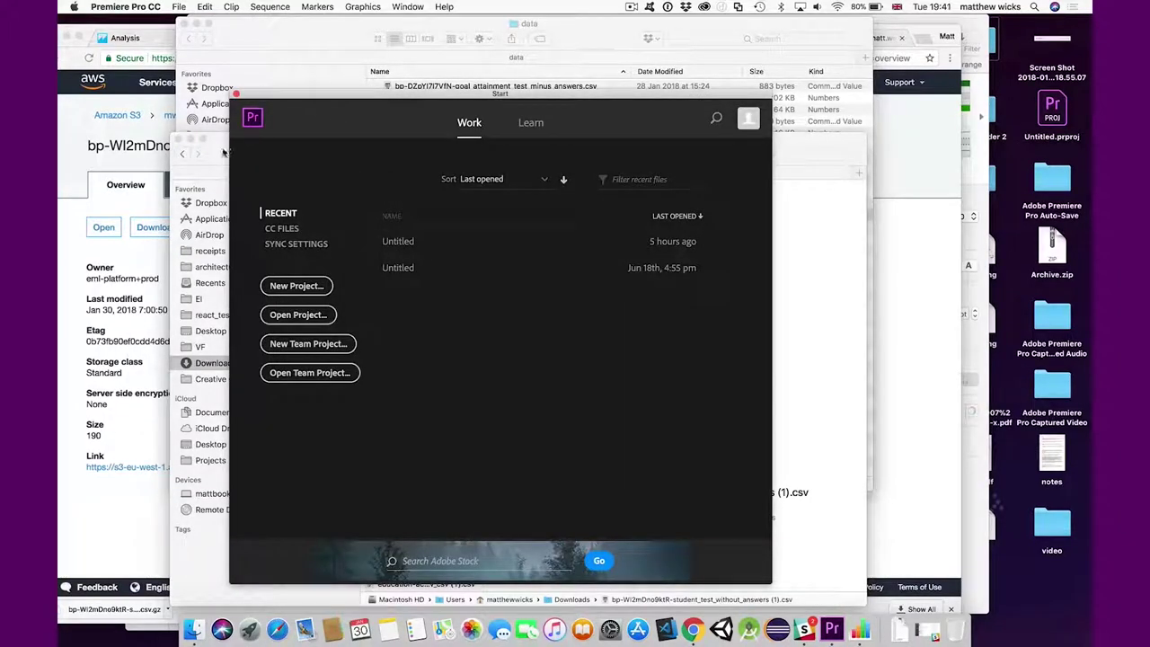
pyautogui.press('super+Tab')
pyautogui.rightClick(415, 202)
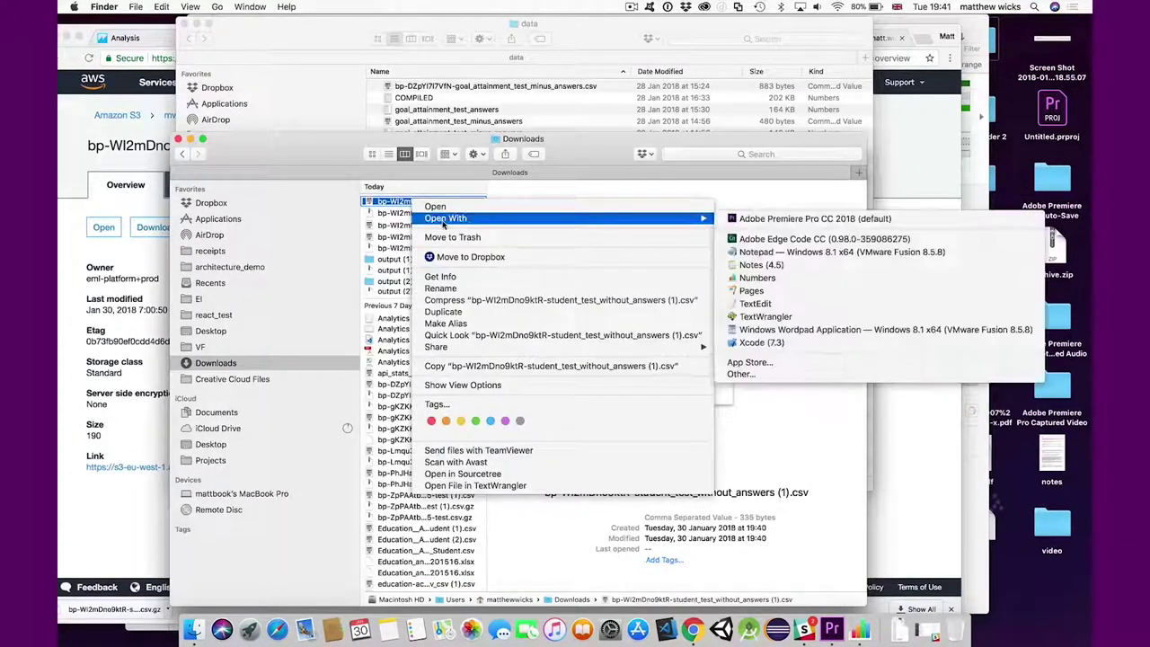
pyautogui.moveTo(705, 218)
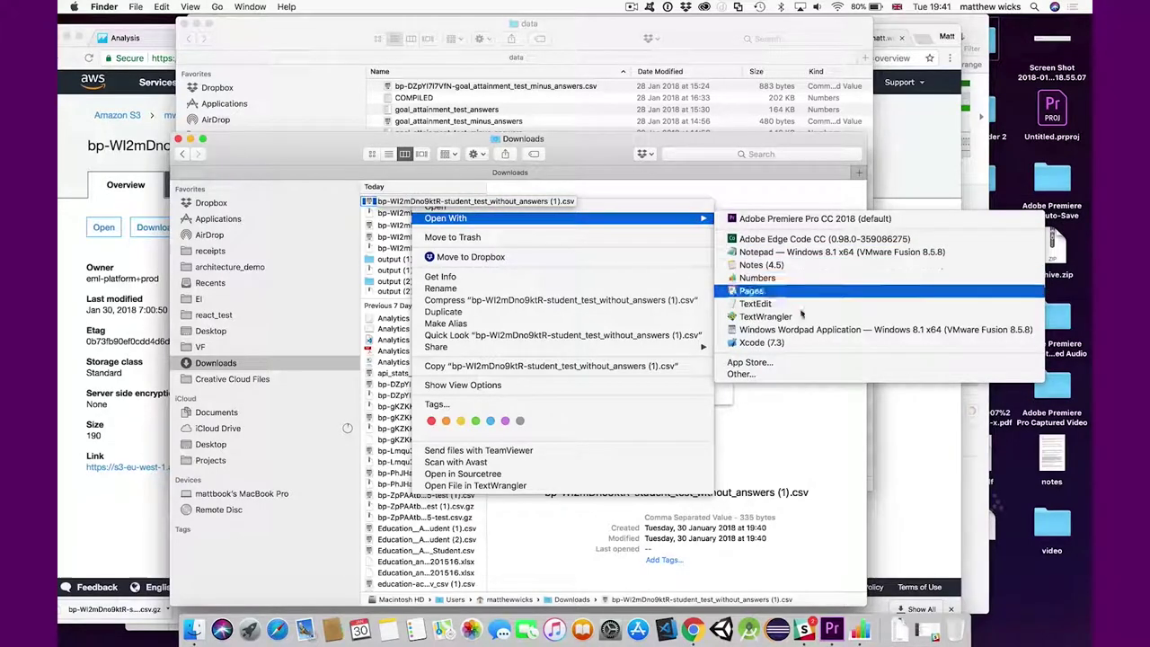
pyautogui.click(774, 277)
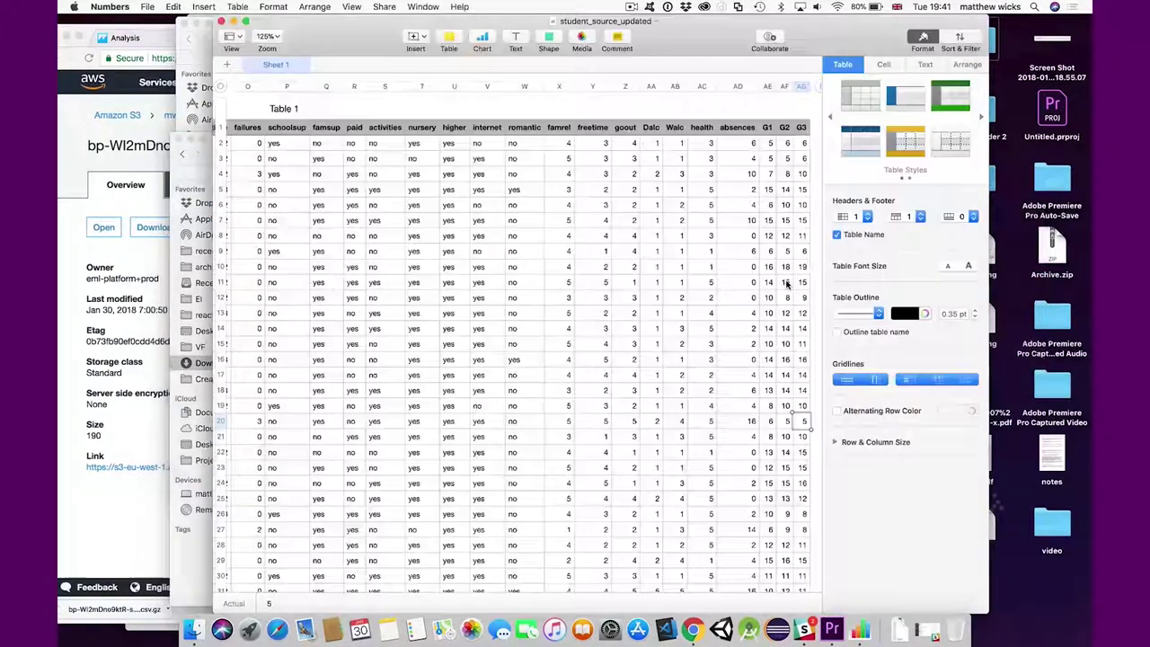
# - Examine the predicted values down the score column of the extracted batch prediction results
pyautogui.click(289, 149)
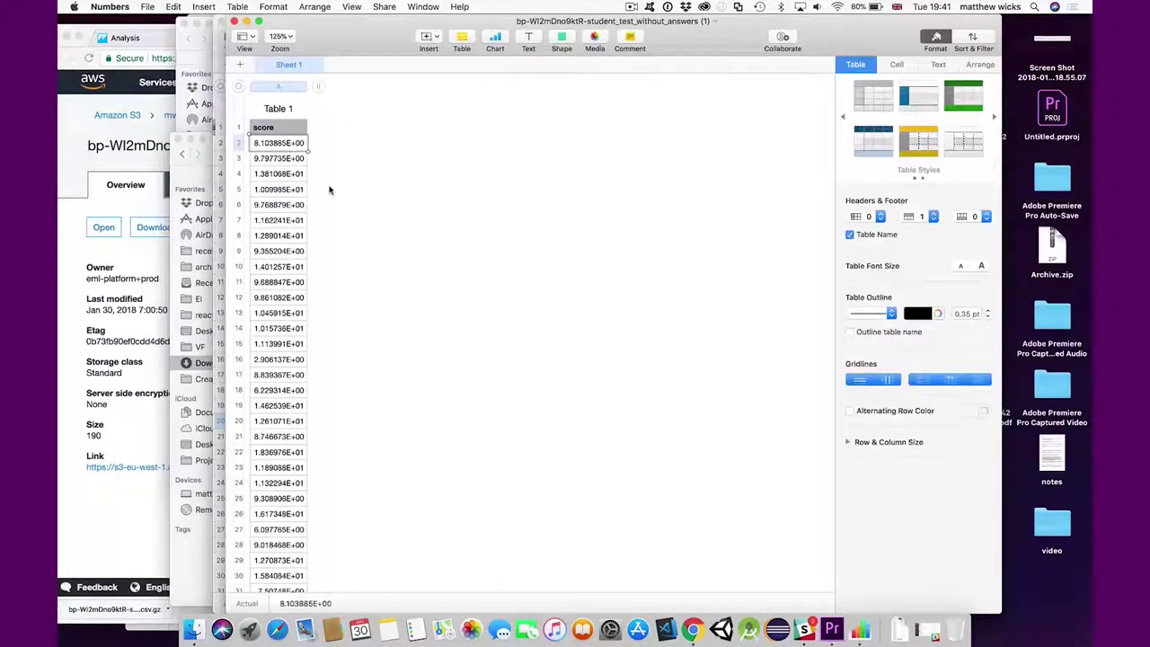
pyautogui.press('Down')
pyautogui.press('Down')
pyautogui.press('Down')
pyautogui.press('Down')
pyautogui.press('Down')
pyautogui.press('Down')
pyautogui.press('Down')
pyautogui.press('Down')
pyautogui.press('Down')
pyautogui.press('Down')
pyautogui.press('Down')
pyautogui.press('Down')
pyautogui.press('Down')
pyautogui.press('Down')
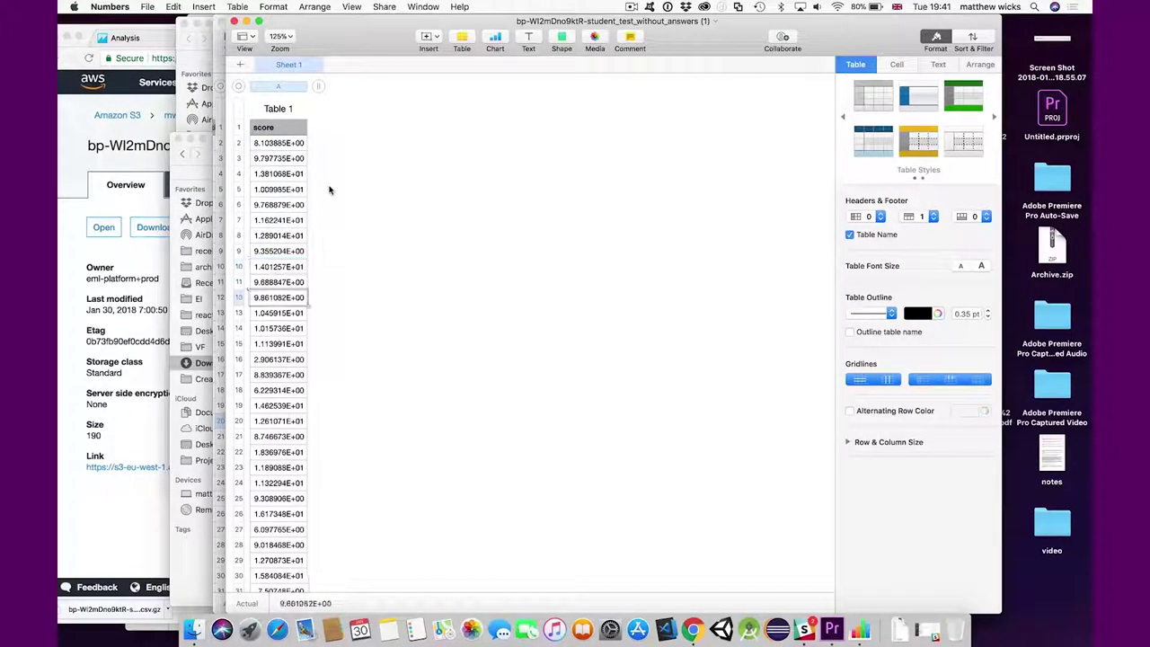
# - Open the recent spreadsheet student_test_with_answers-after_batch
pyautogui.click(147, 8)
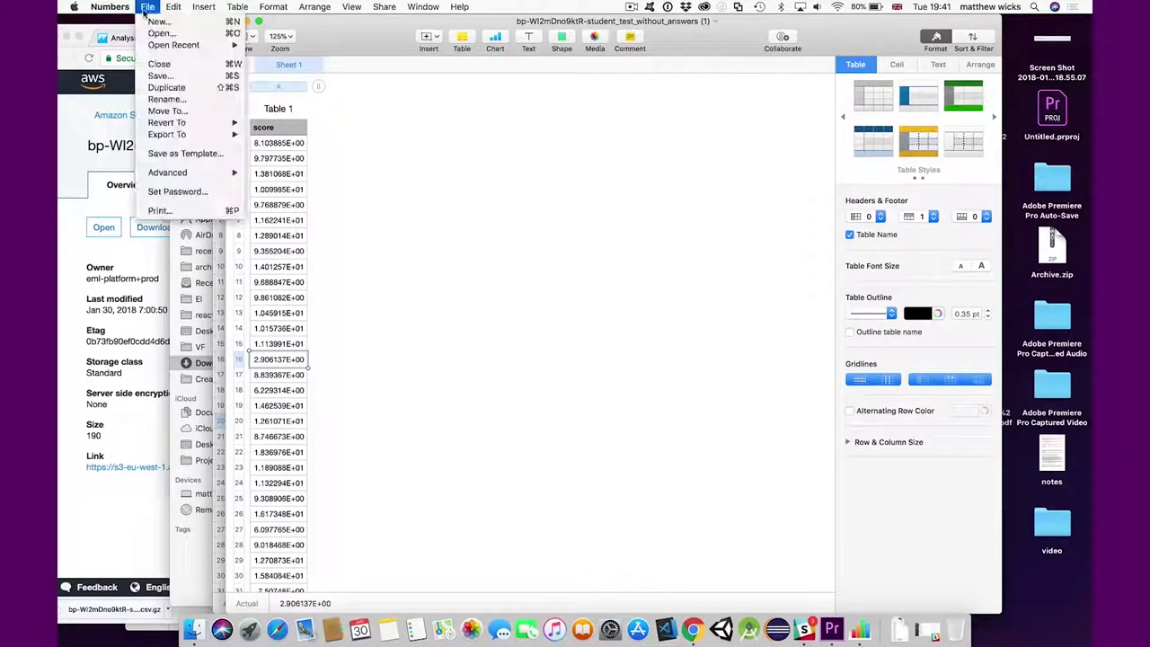
pyautogui.moveTo(164, 46)
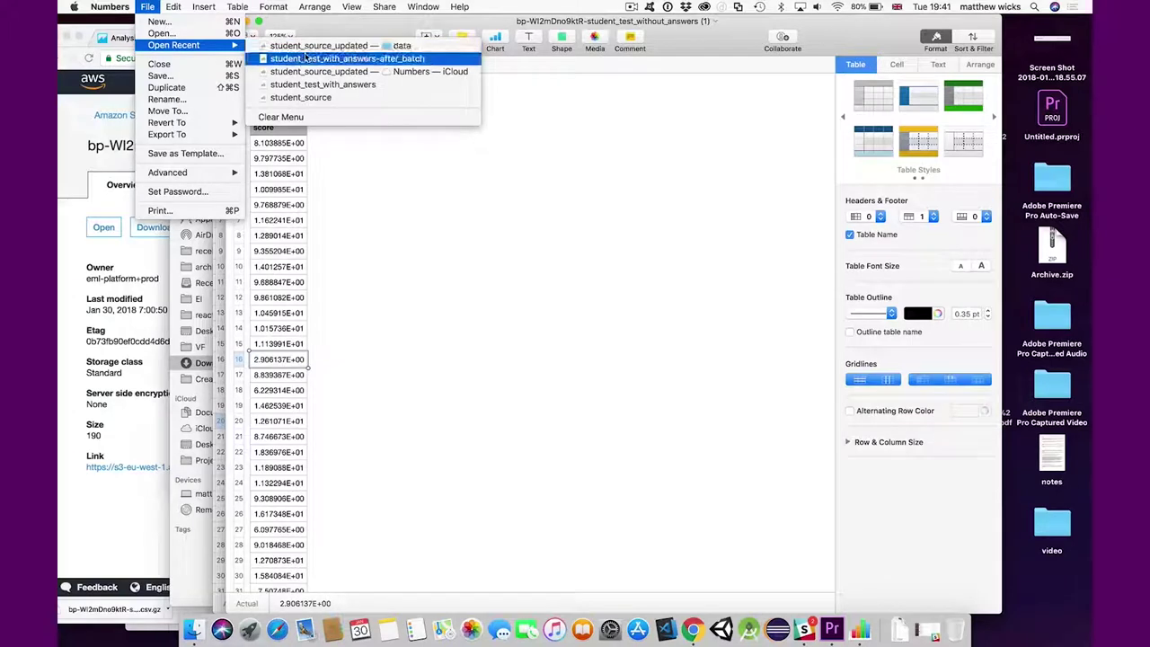
pyautogui.click(347, 58)
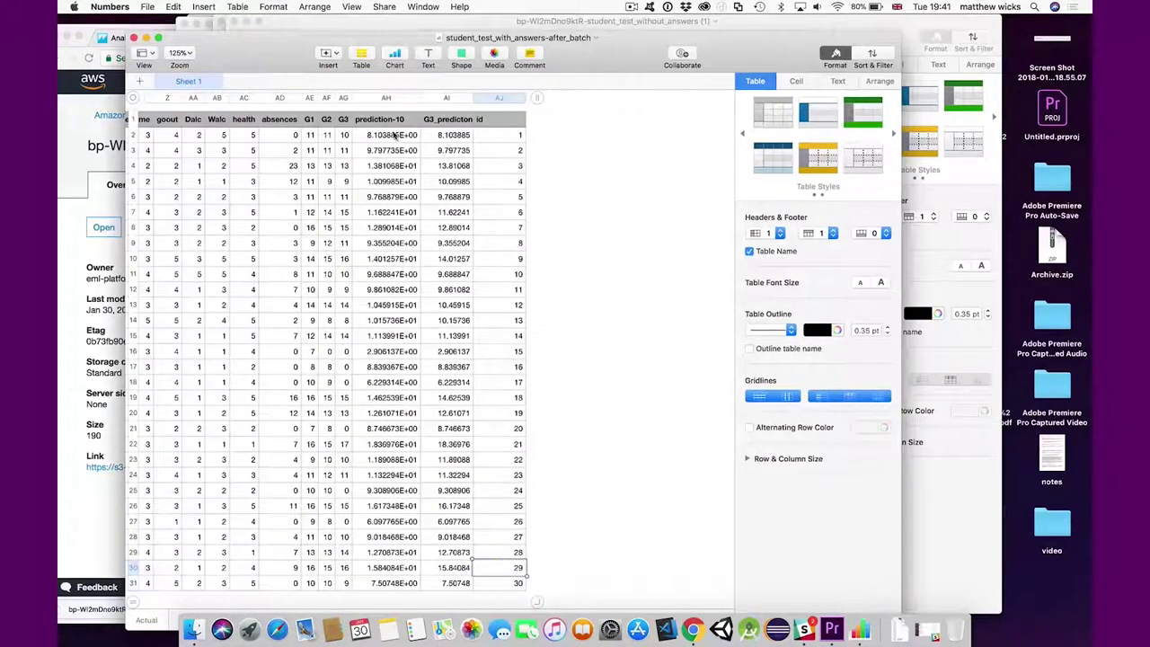
# - Compare the prediction-10 and G3_predicton values with the actual G3 grades in the first few rows
pyautogui.click(392, 134)
pyautogui.click(454, 150)
pyautogui.click(471, 168)
pyautogui.press('Left')
pyautogui.press('Left')
pyautogui.press('Right')
pyautogui.press('Right')
pyautogui.press('Down')
pyautogui.press('Left')
pyautogui.press('Left')
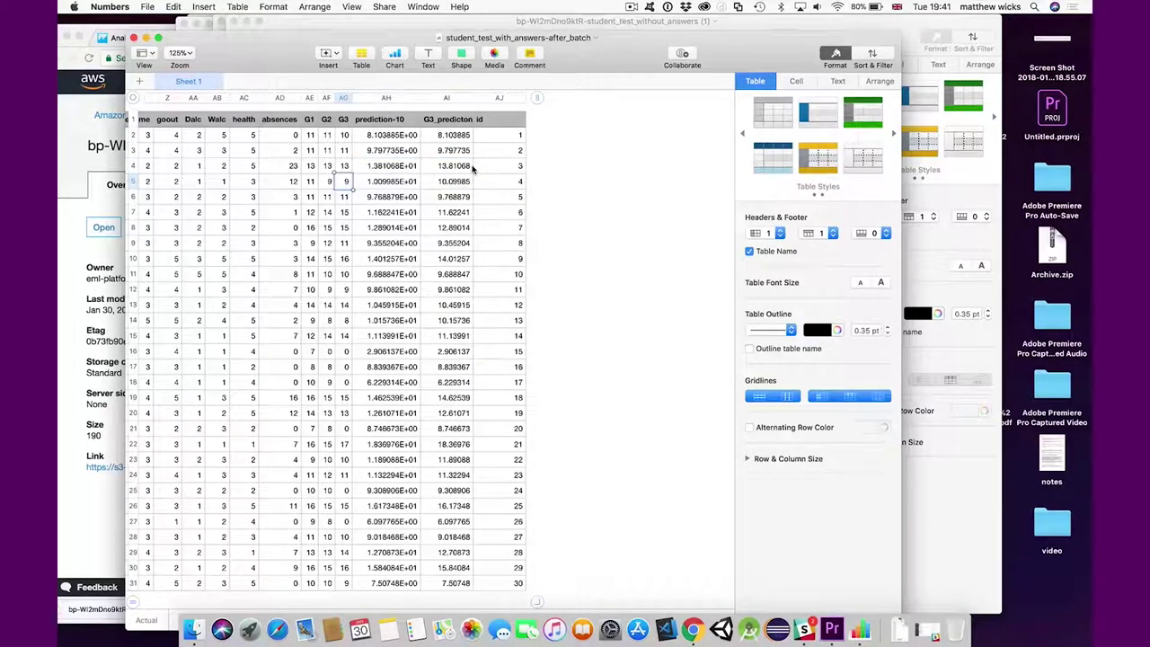
# - Switch to QuickSight in Chrome, create a data set by uploading the student_test_with_answers-after_batch CSV file, and open it for visualization
pyautogui.moveTo(404, 41); pyautogui.dragTo(435, 39)
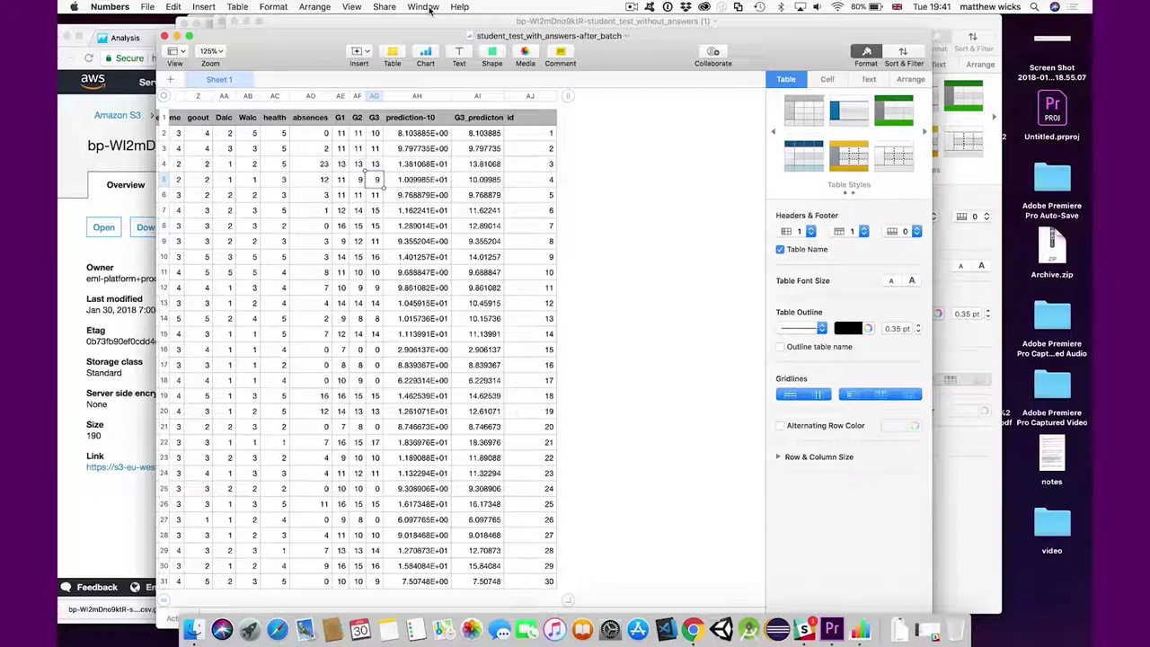
pyautogui.click(103, 28)
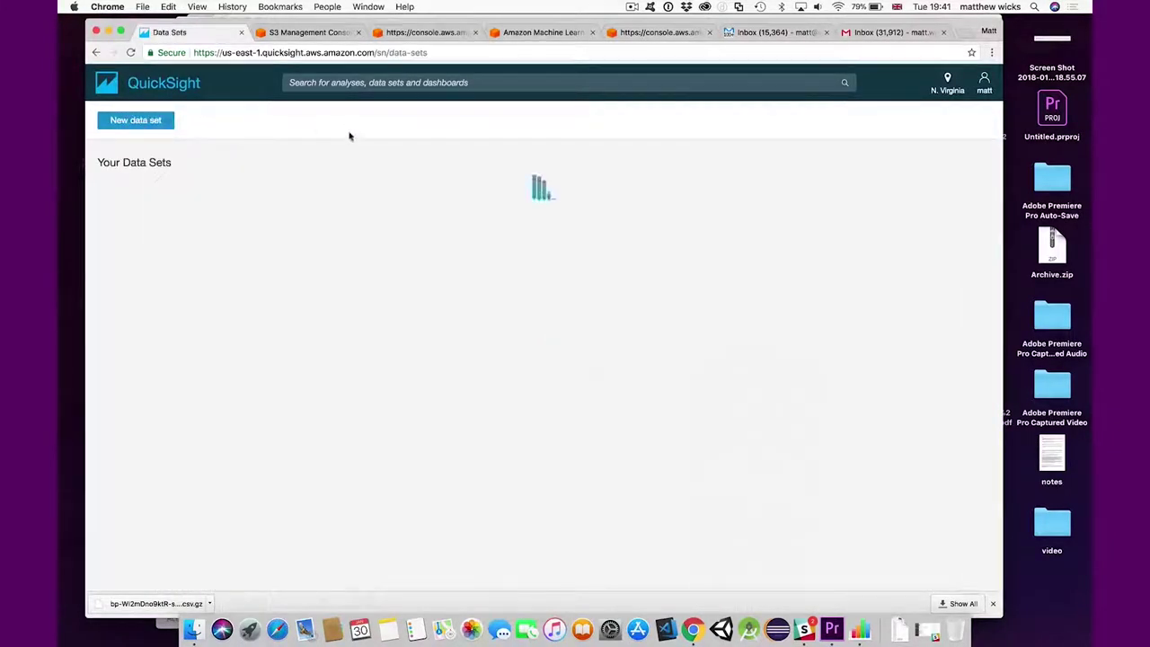
pyautogui.click(136, 119)
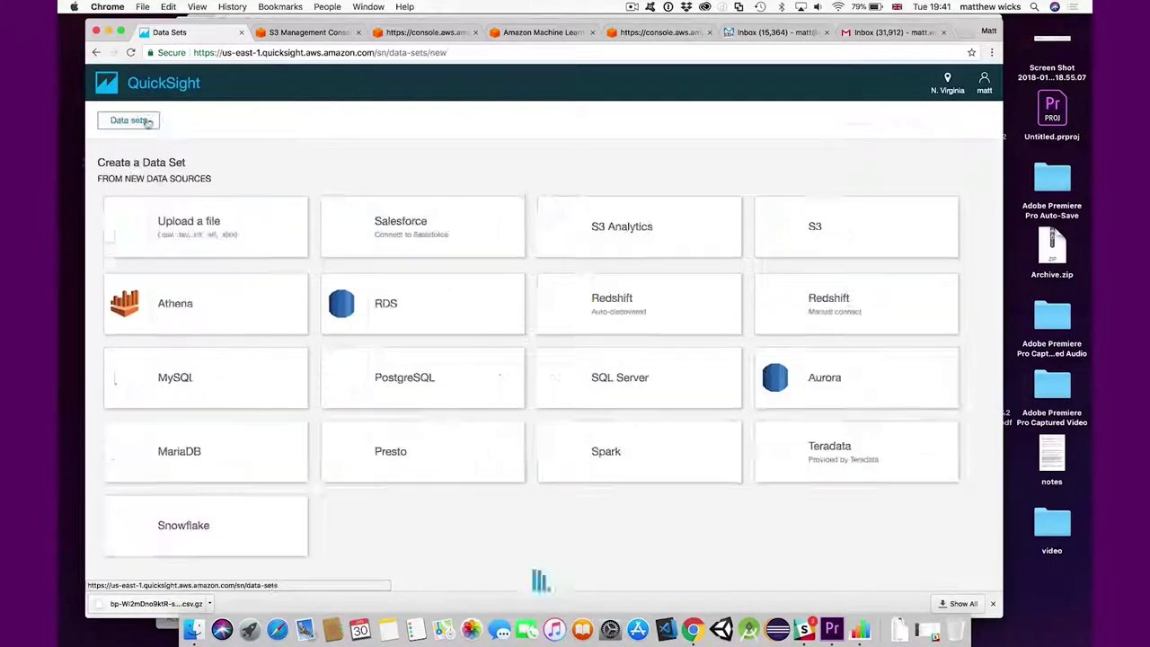
pyautogui.click(264, 238)
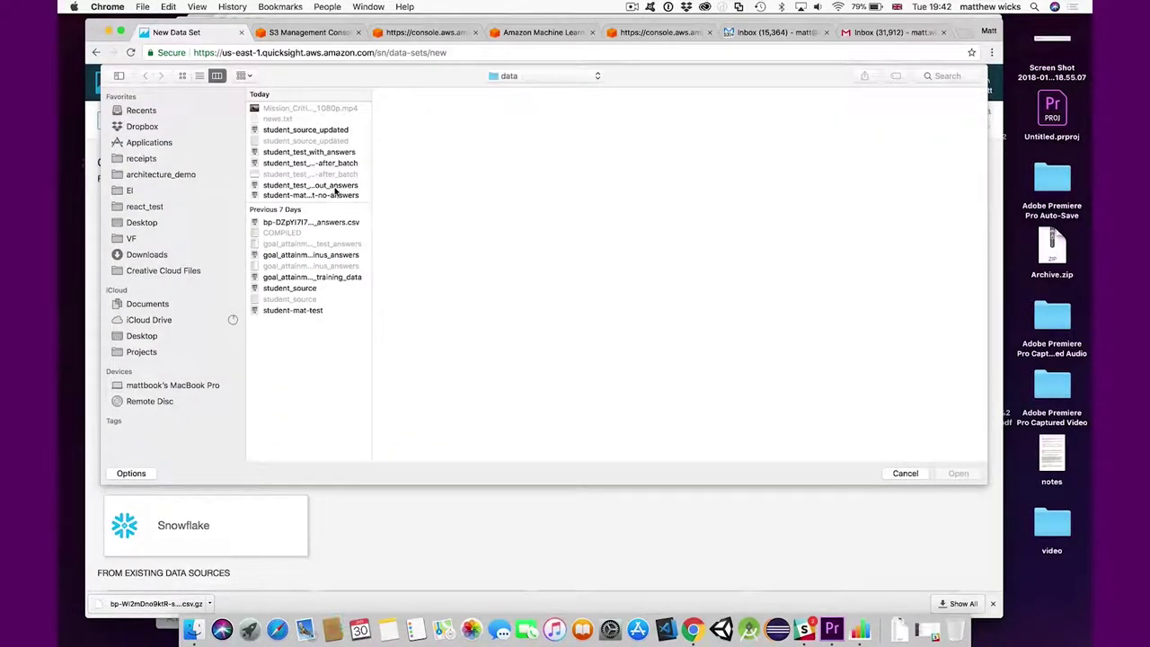
pyautogui.click(335, 185)
pyautogui.click(330, 163)
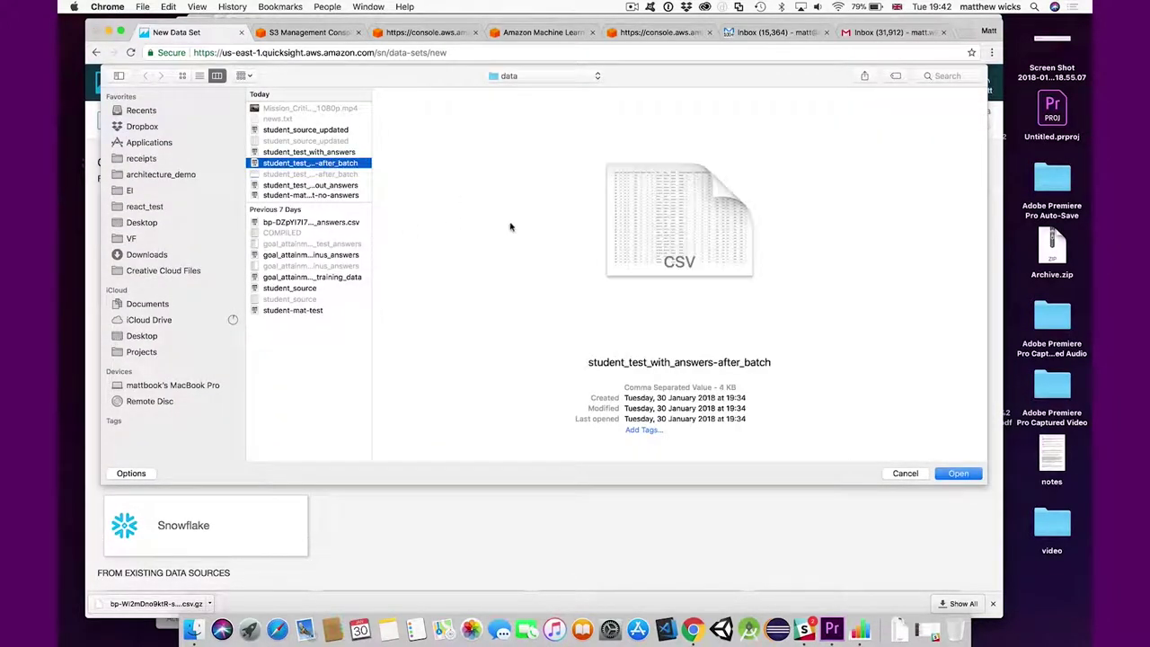
pyautogui.click(957, 473)
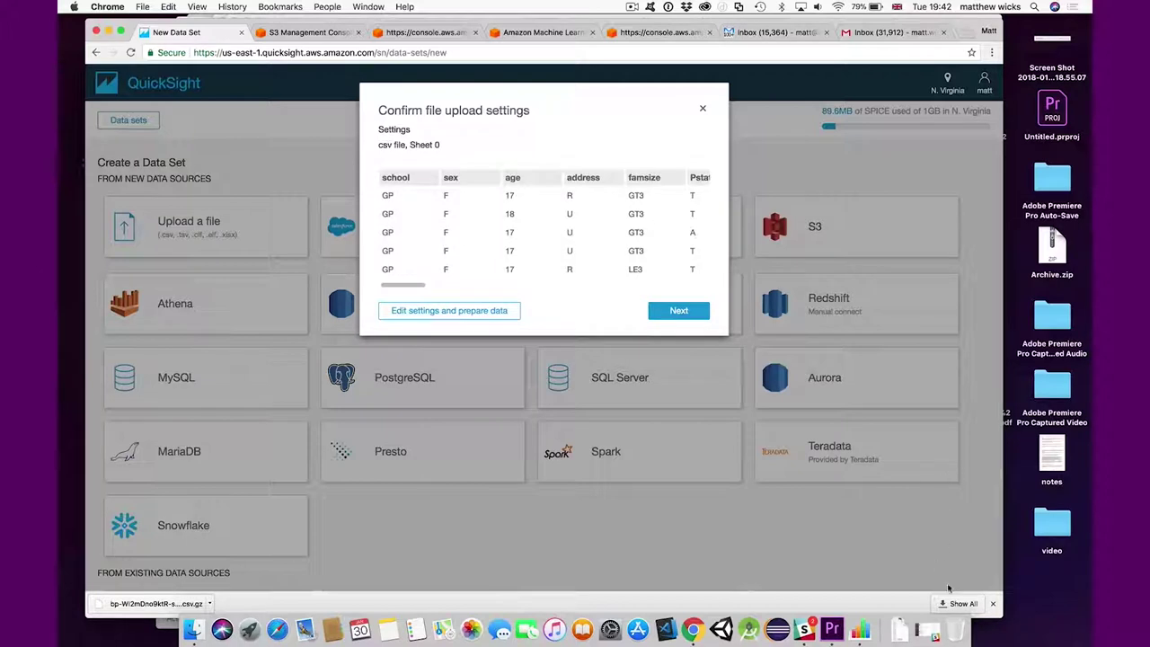
pyautogui.click(705, 314)
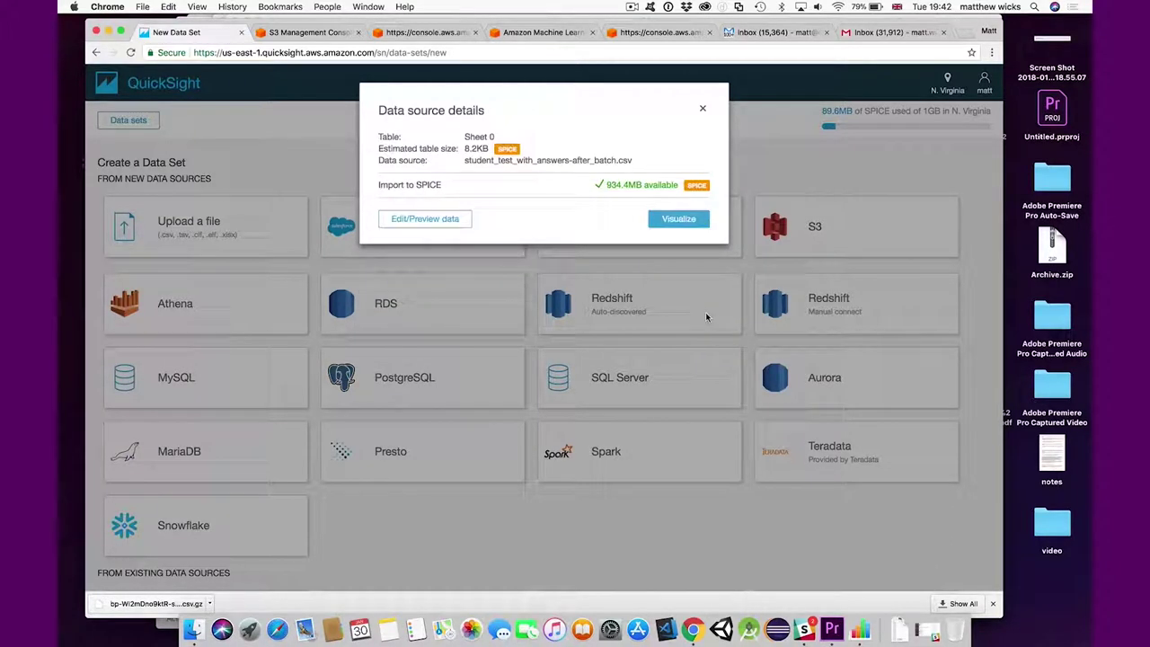
pyautogui.click(683, 221)
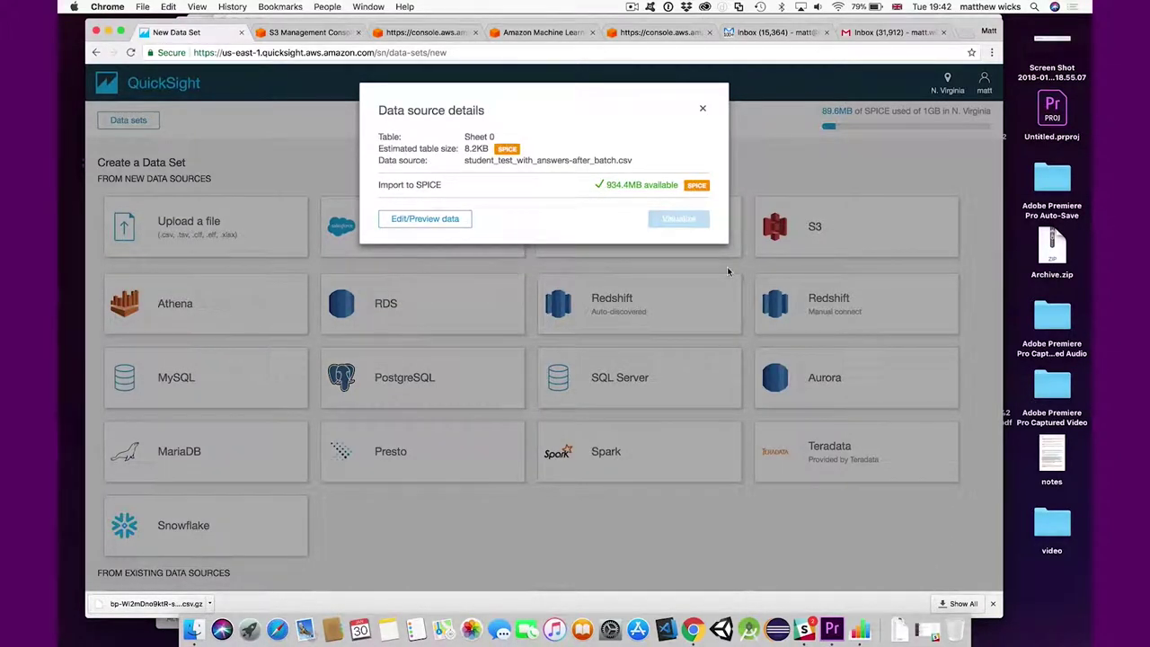
# - Build a line chart of G3 and G3_predictons by id, and extend its visible range to ids 1 to 30
pyautogui.scroll(-5, 180, 405)
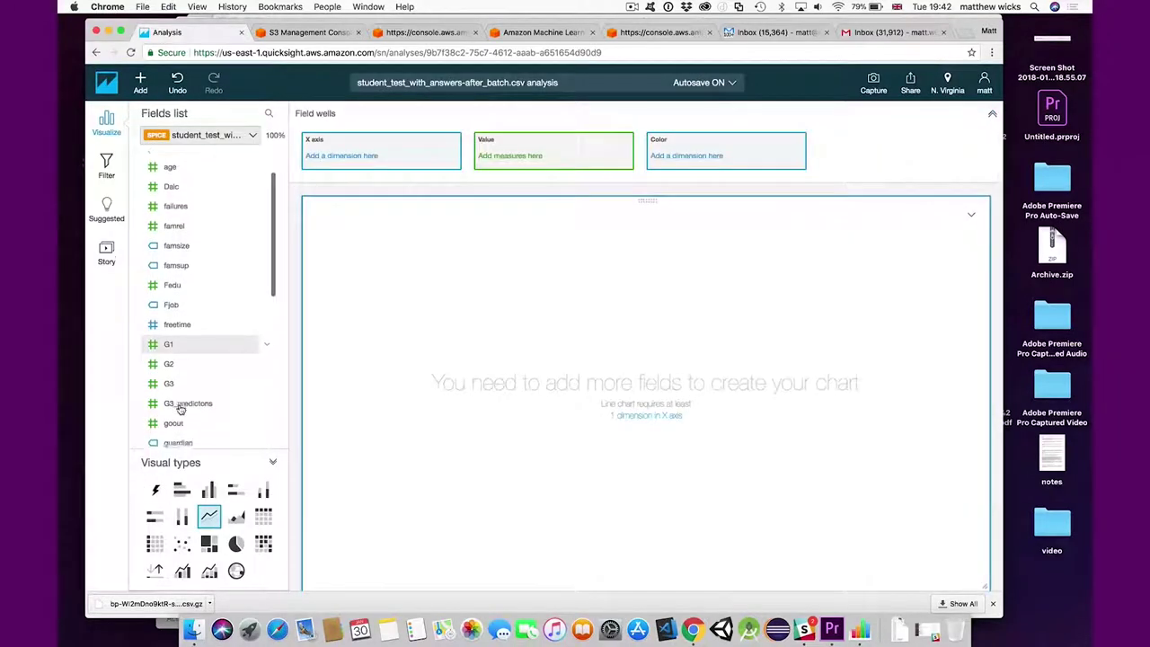
pyautogui.scroll(-2, 180, 410)
pyautogui.moveTo(171, 392); pyautogui.dragTo(528, 427)
pyautogui.moveTo(716, 159); pyautogui.dragTo(386, 159)
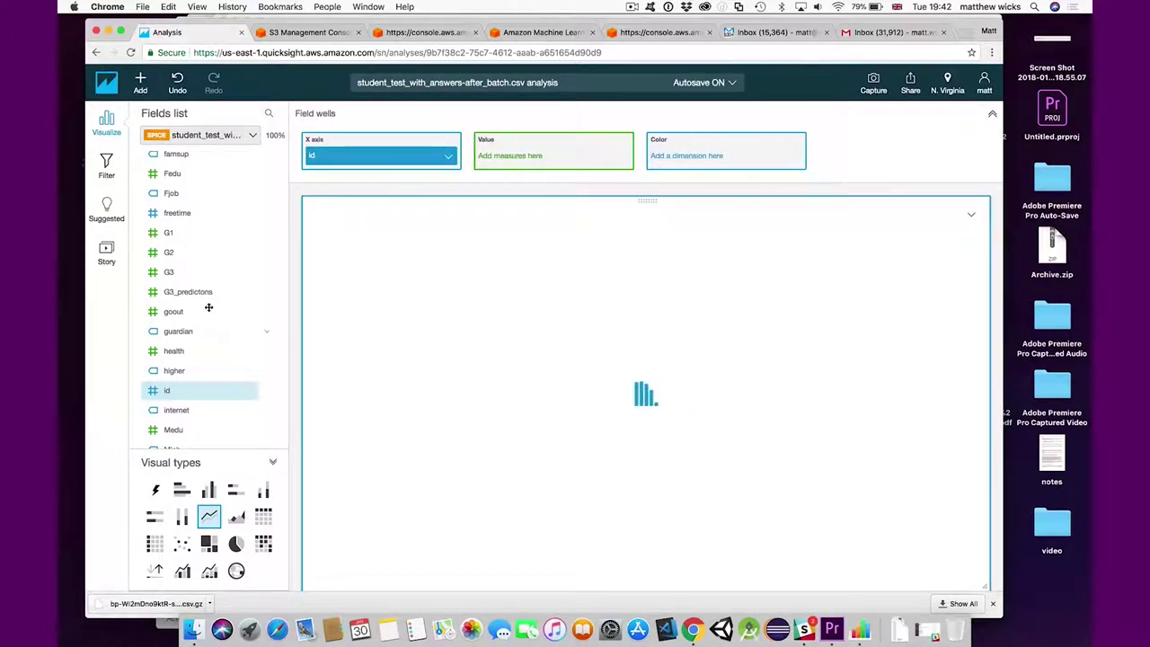
pyautogui.moveTo(157, 274); pyautogui.dragTo(521, 160)
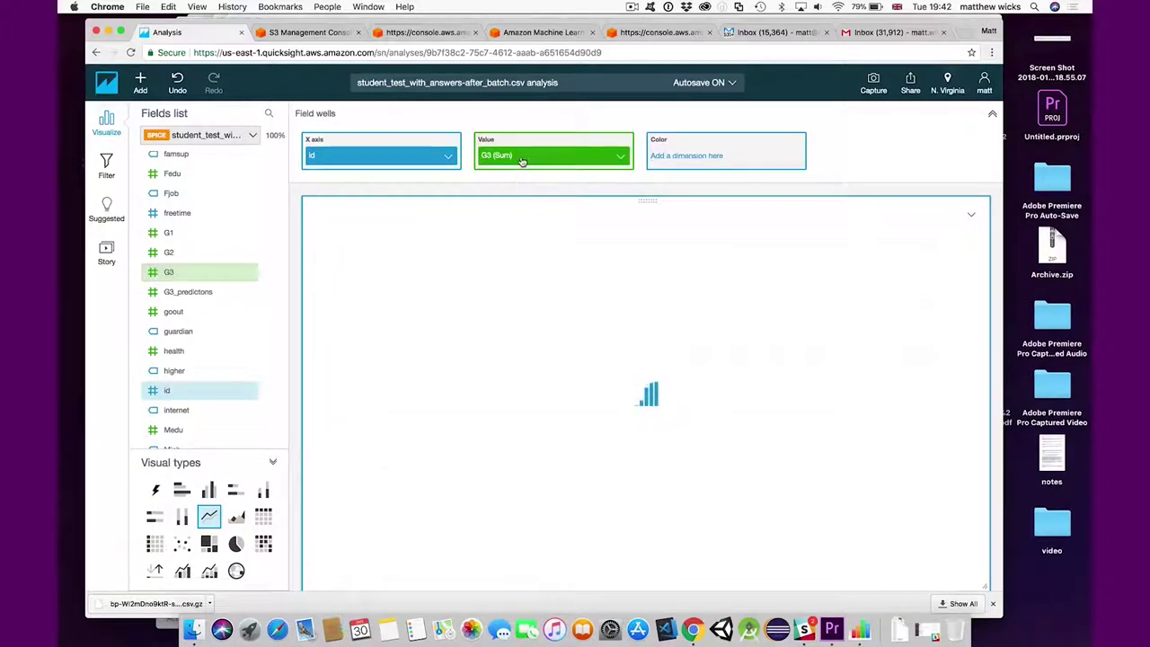
pyautogui.moveTo(185, 292); pyautogui.dragTo(564, 140)
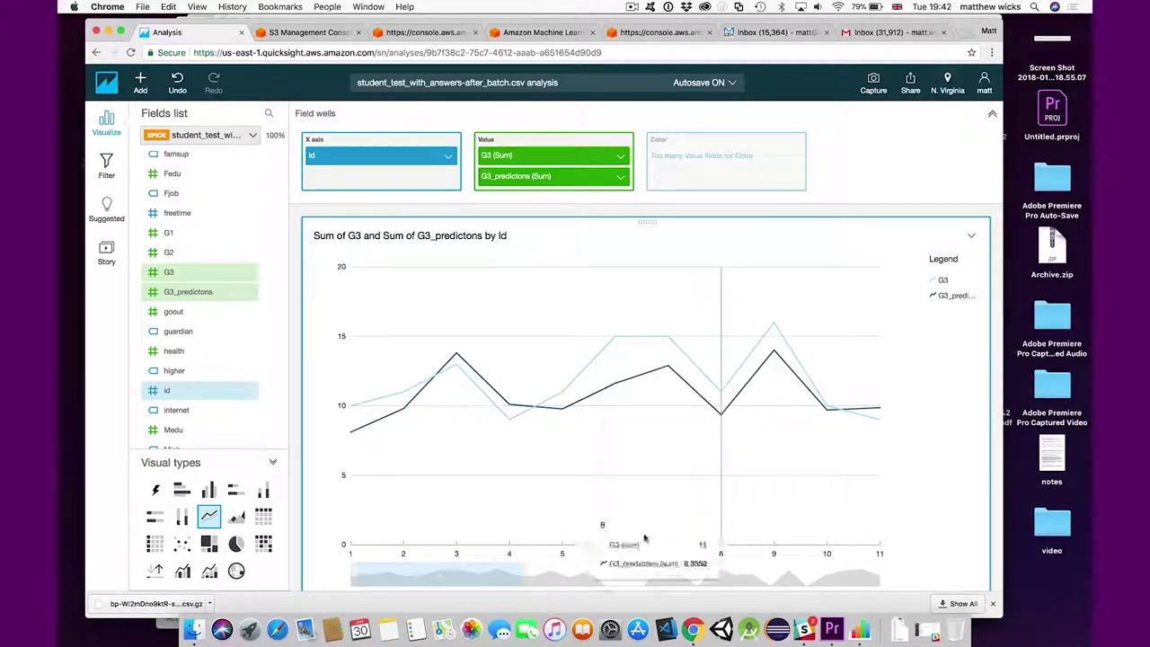
pyautogui.moveTo(523, 575); pyautogui.dragTo(878, 571)
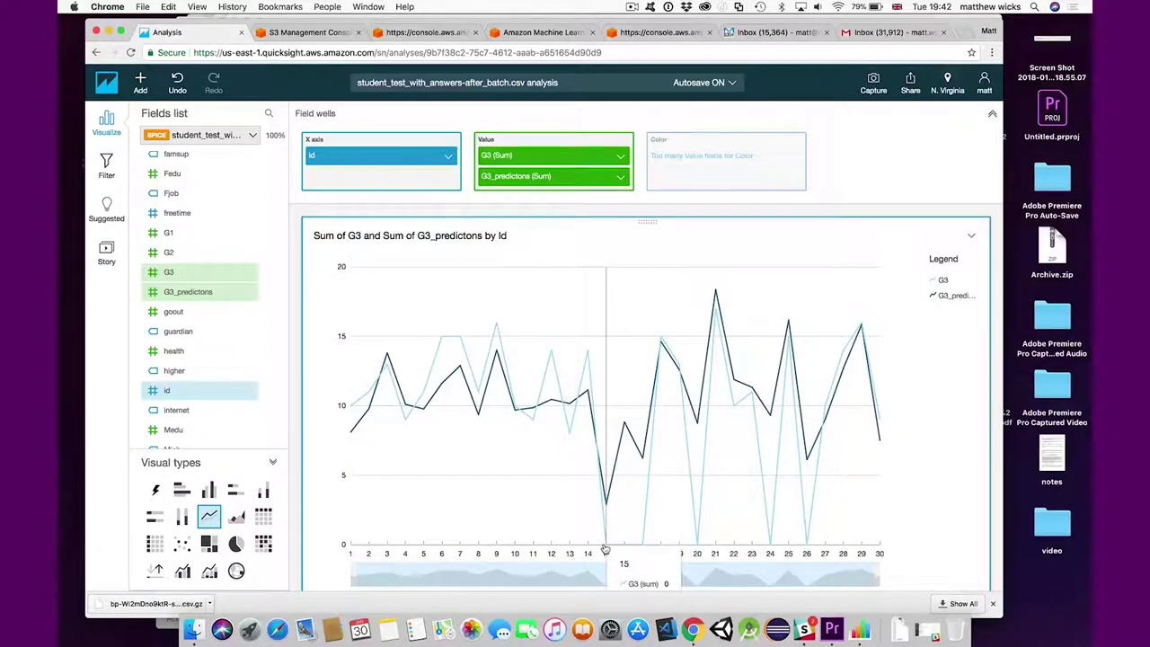
# - Look up the actual G3 grade for id 15 in the Numbers spreadsheet and return to the QuickSight chart
pyautogui.press('super+Tab')
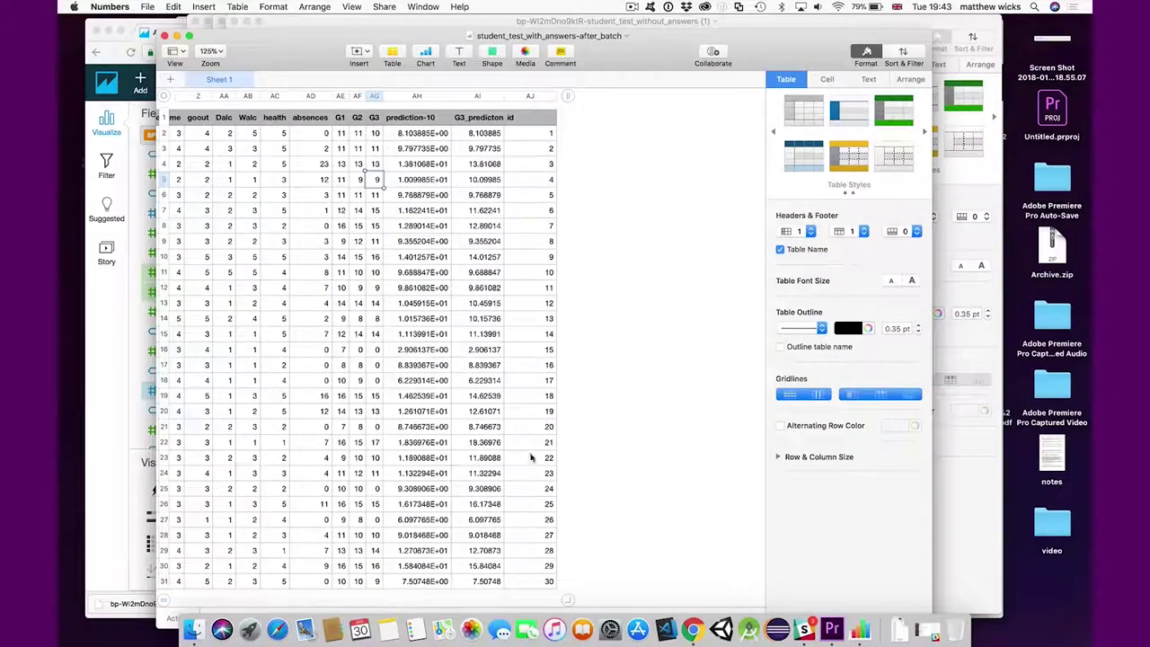
pyautogui.click(541, 354)
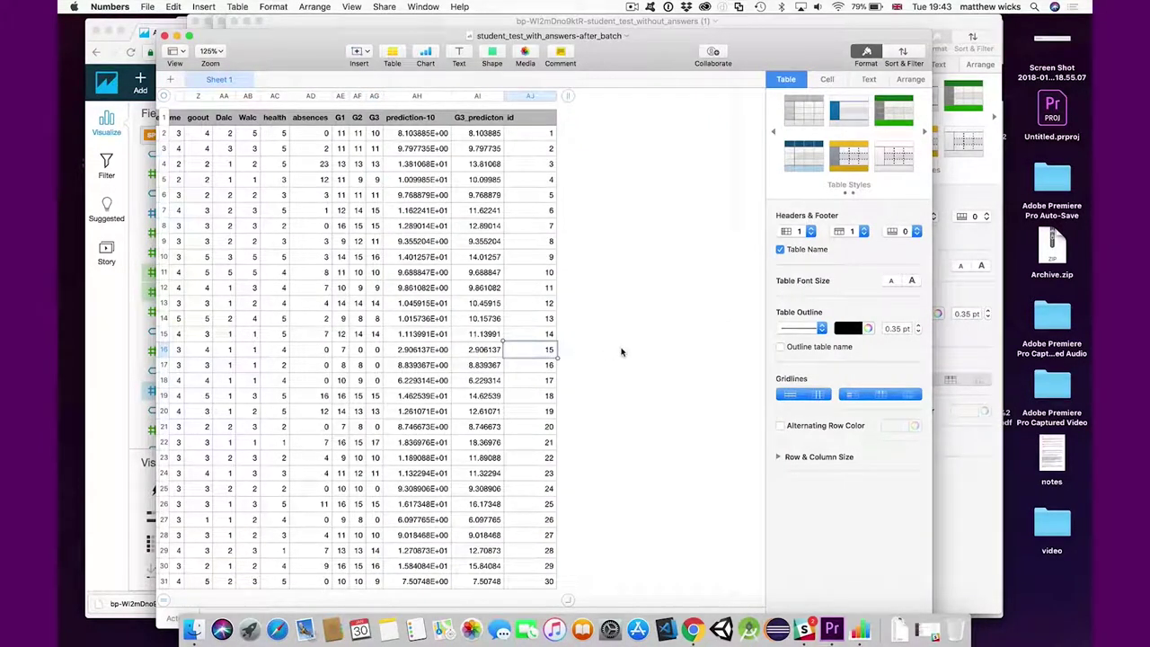
pyautogui.press('Left')
pyautogui.press('Left')
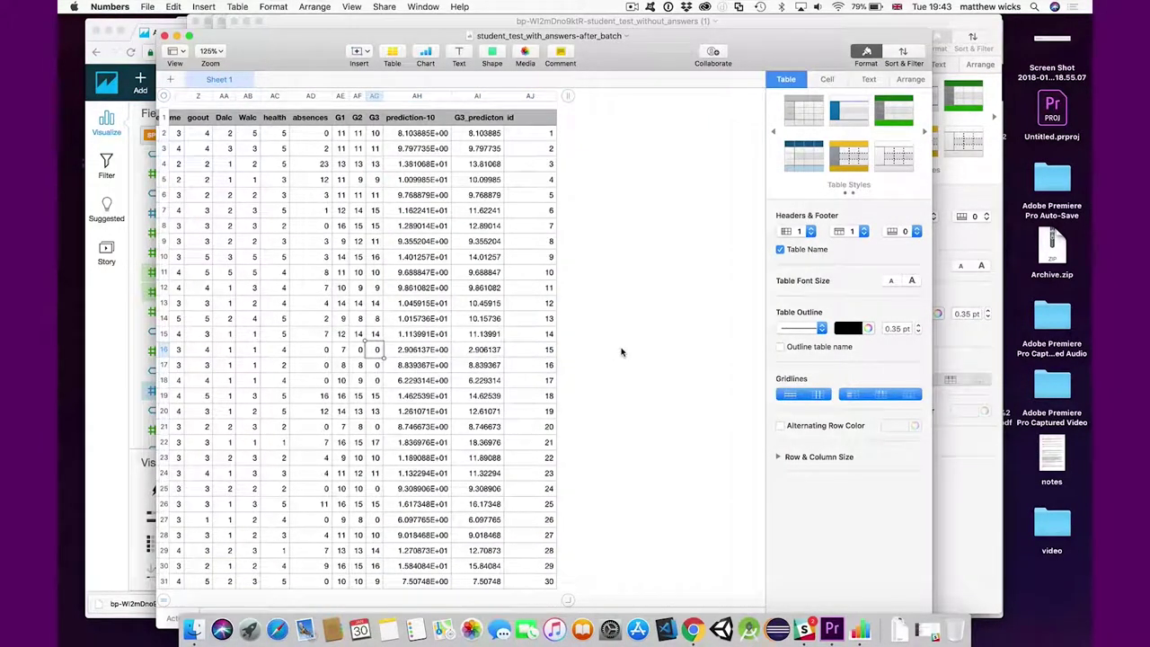
pyautogui.press('super+Tab')
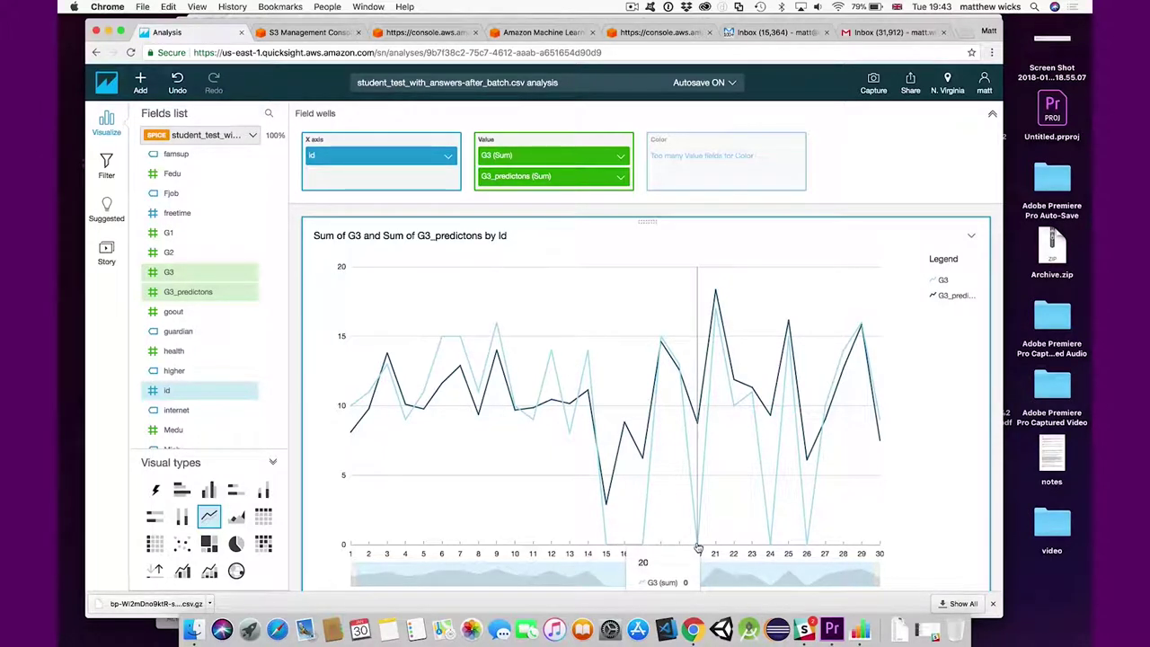
# - Check the actual G3 grade for id 20 in the Numbers spreadsheet and return to the QuickSight chart
pyautogui.press('super+Tab')
pyautogui.click(549, 431)
pyautogui.press('Left')
pyautogui.press('Left')
pyautogui.press('Left')
pyautogui.press('super+Tab')
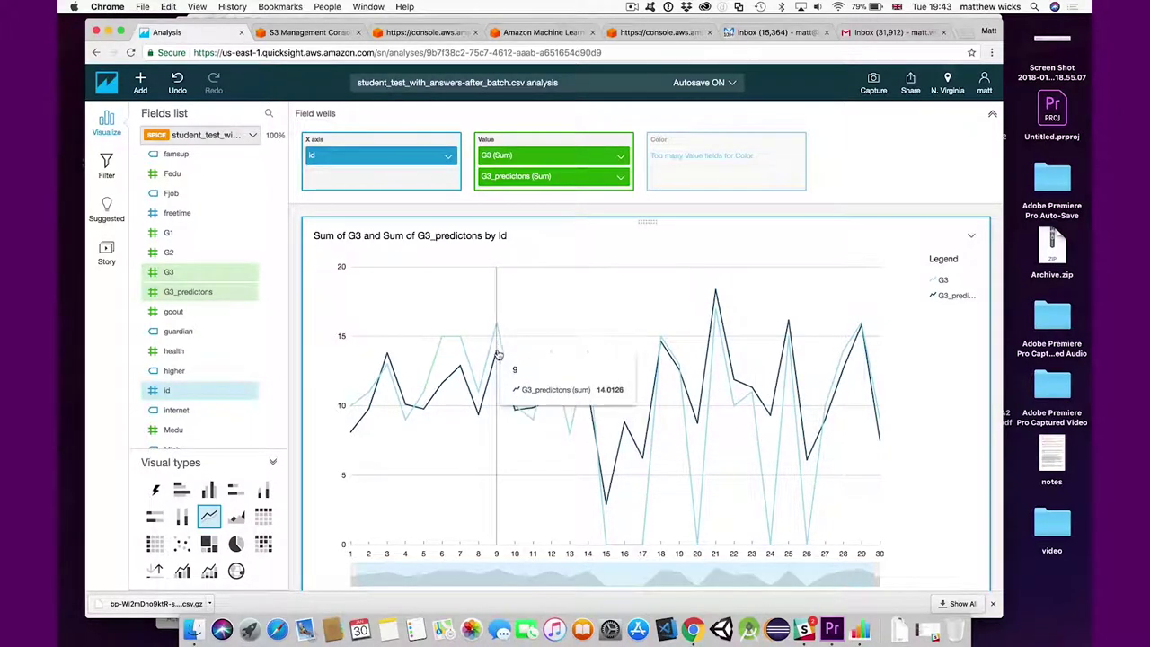
# - Narrow the line chart to ids 1 to 16, and change the visual to an area line chart and finally a heat map
pyautogui.moveTo(876, 575); pyautogui.dragTo(623, 579)
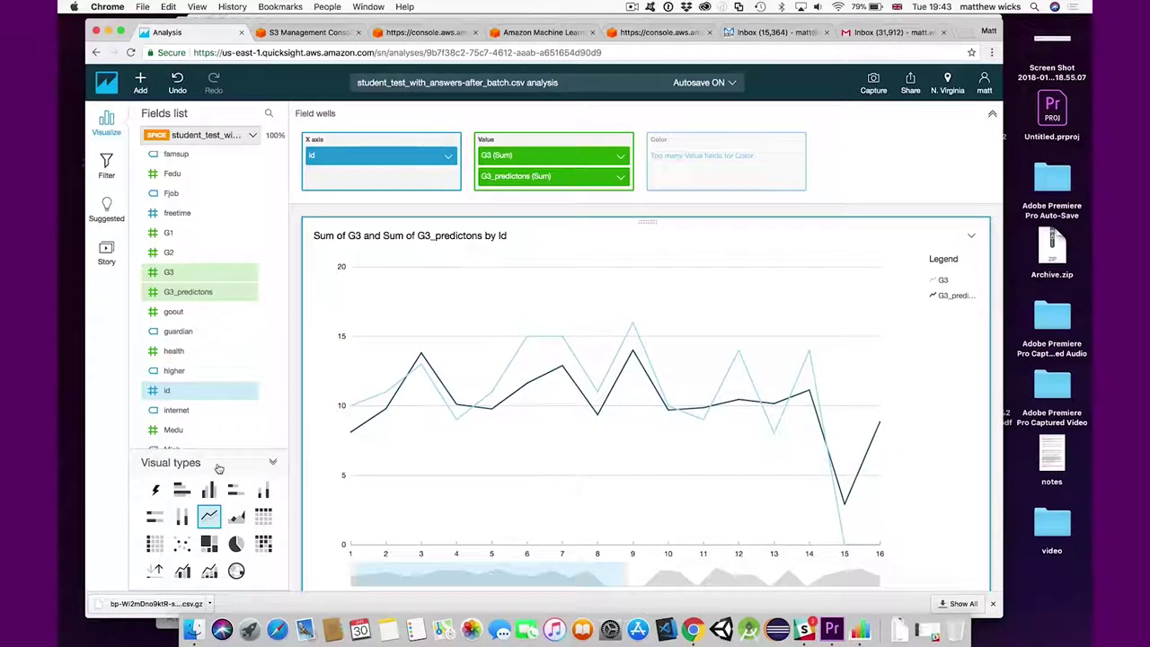
pyautogui.click(237, 517)
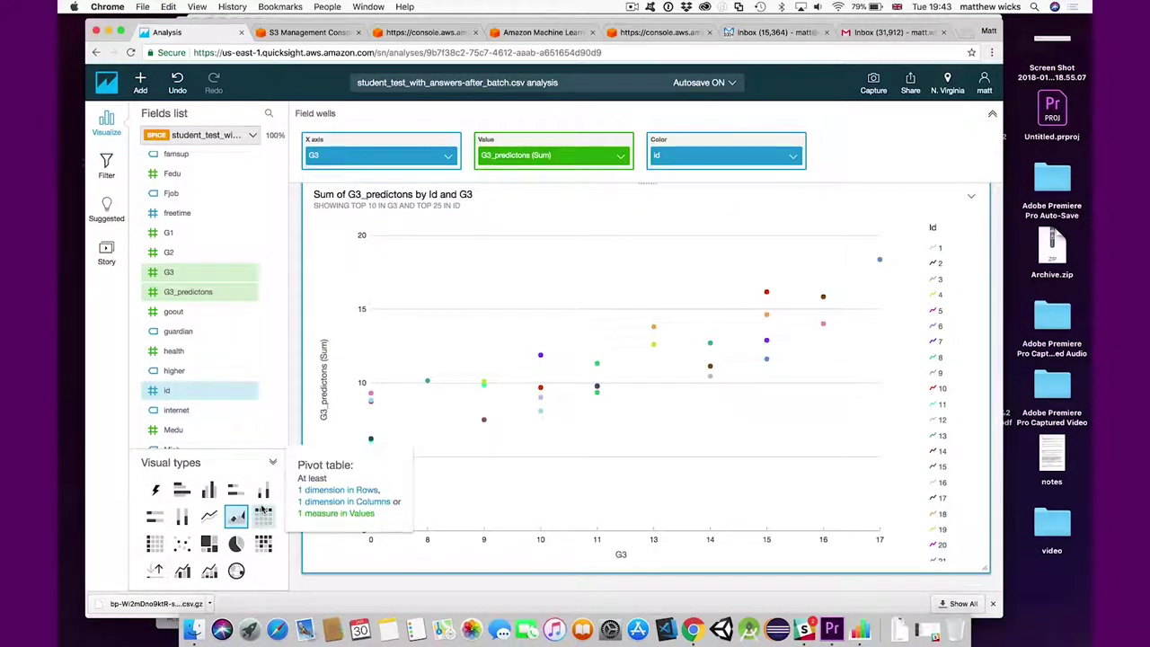
pyautogui.click(264, 543)
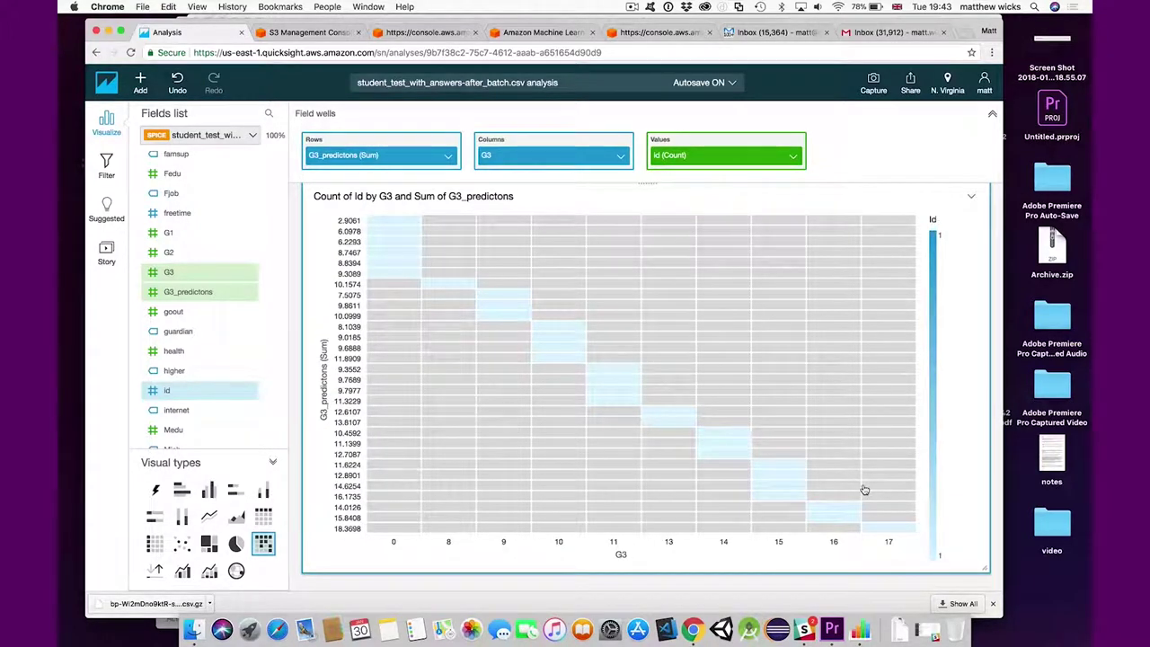
pyautogui.click(629, 8)
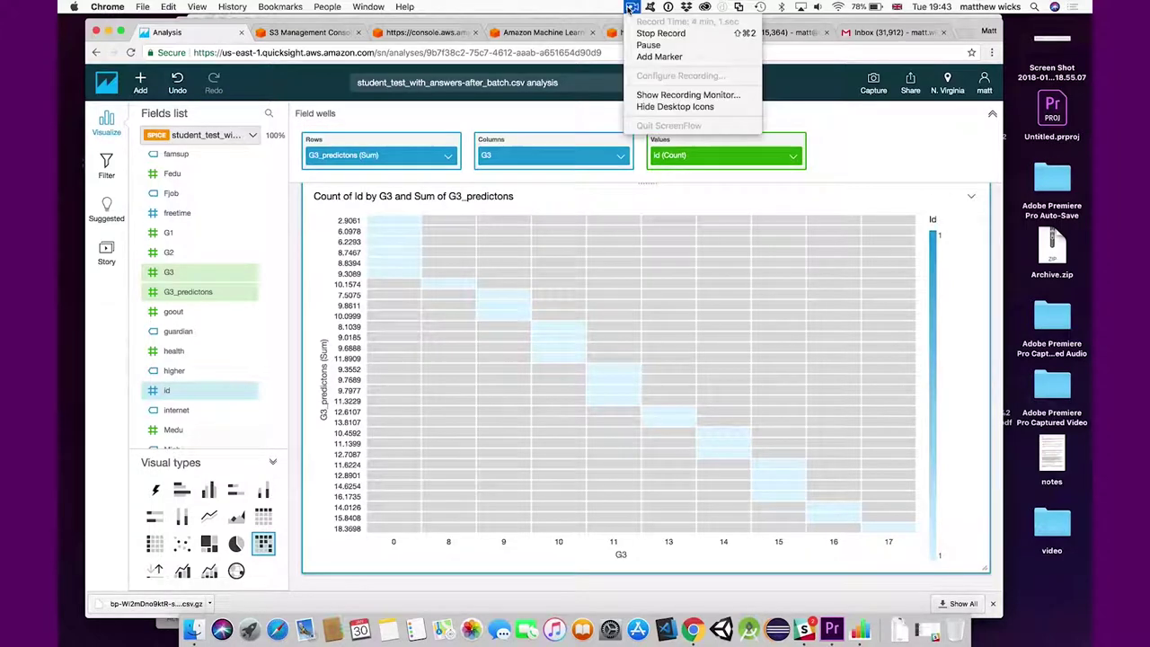
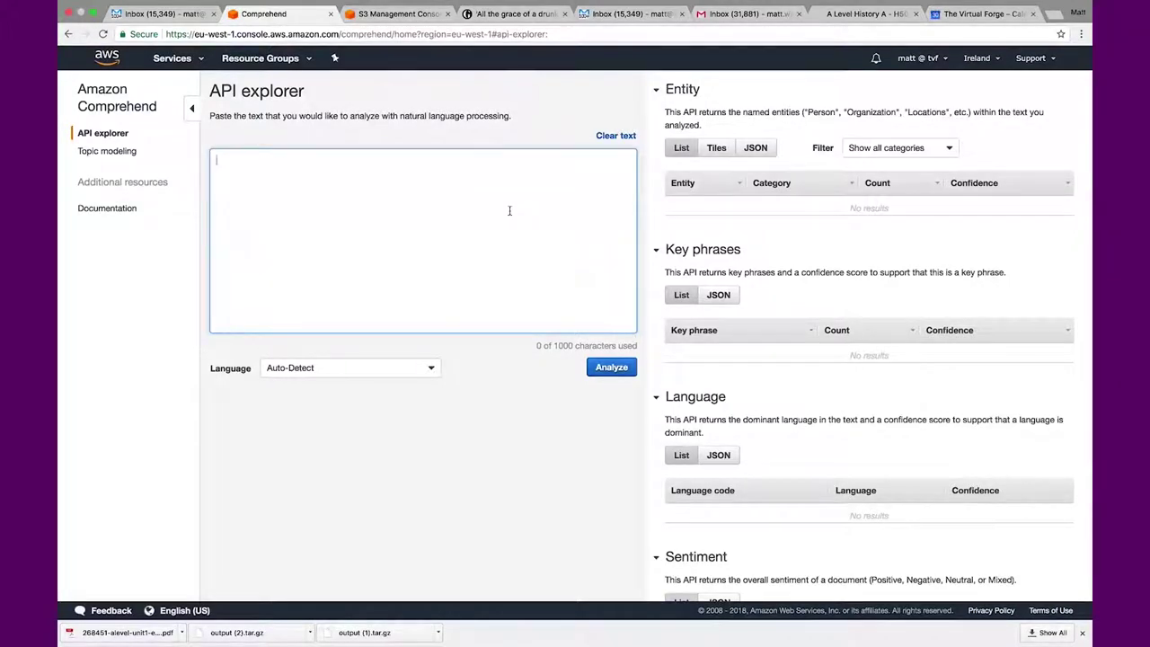
# - Paste the copied essay about unrest under Henry IV into the Amazon Comprehend API explorer and analyze it
pyautogui.press('super+v')
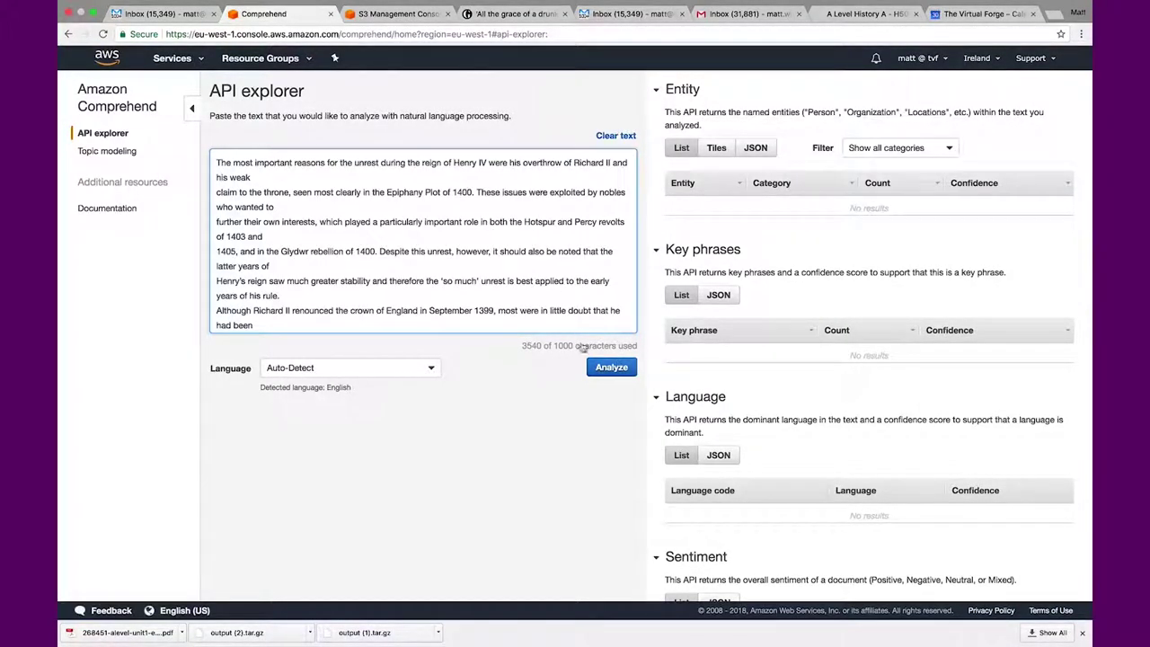
pyautogui.moveTo(322, 164); pyautogui.dragTo(422, 208)
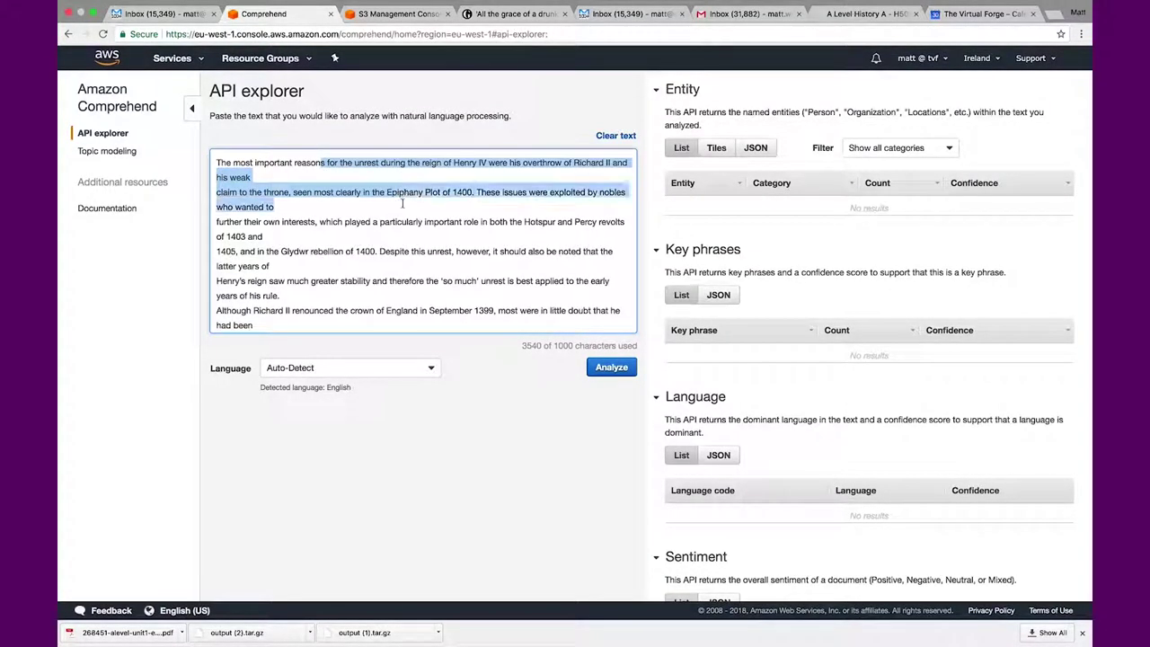
pyautogui.click(600, 370)
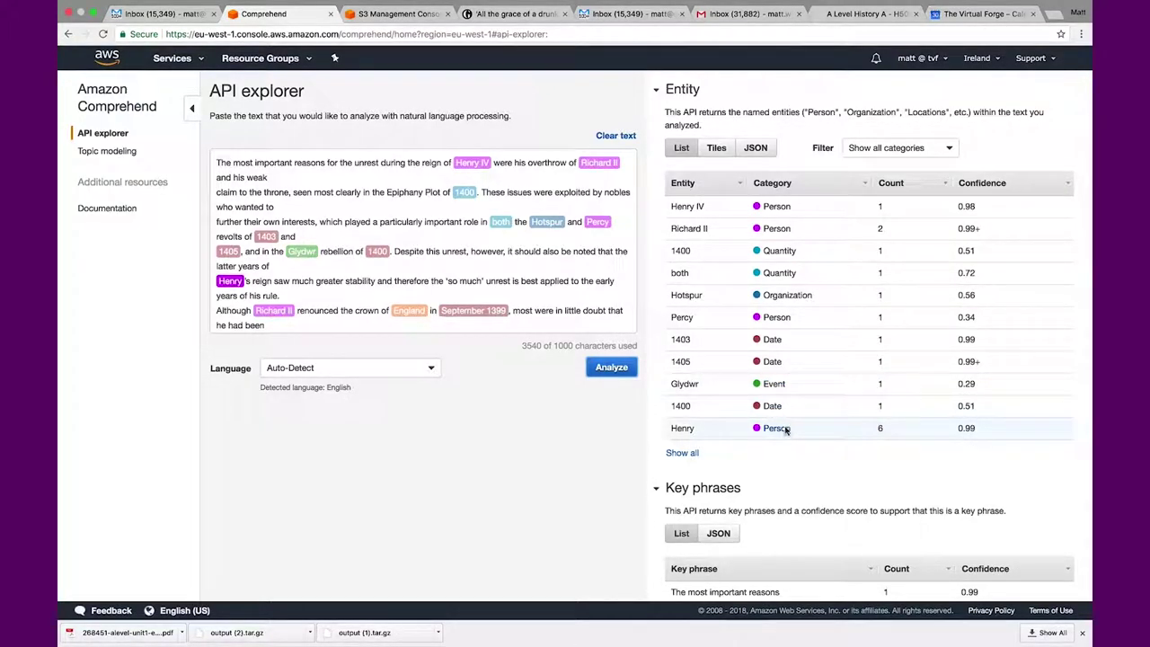
# - Expand the full entity list and examine the detected entities with their categories, counts and confidence
pyautogui.click(683, 452)
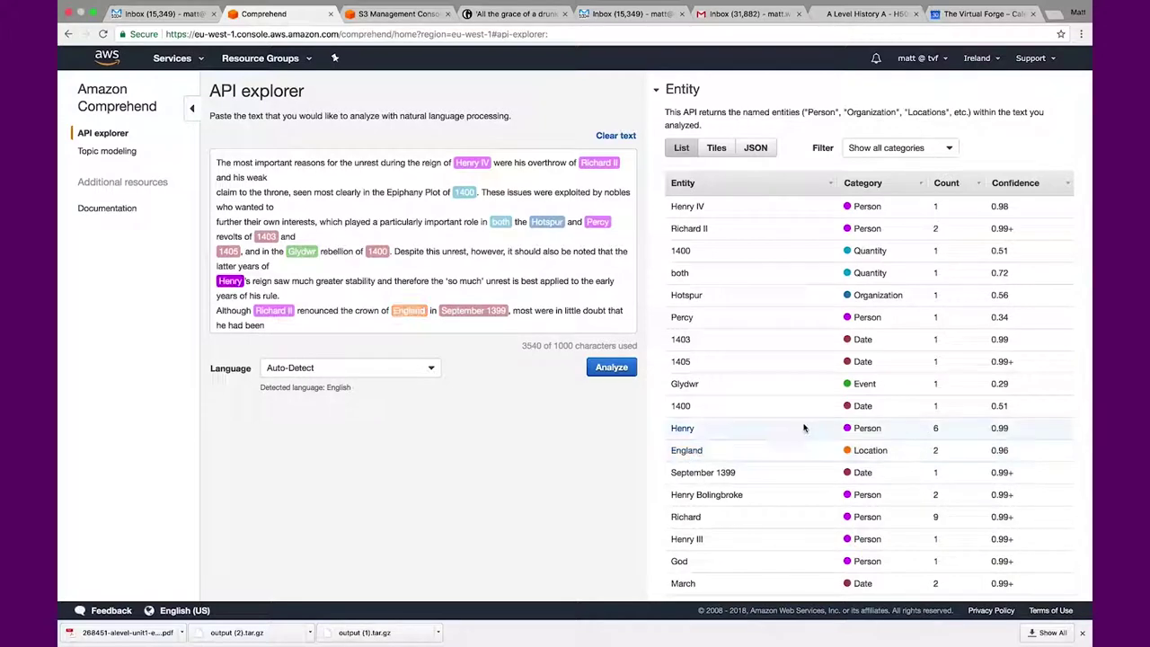
pyautogui.scroll(-2, 803, 428)
pyautogui.scroll(-5, 804, 429)
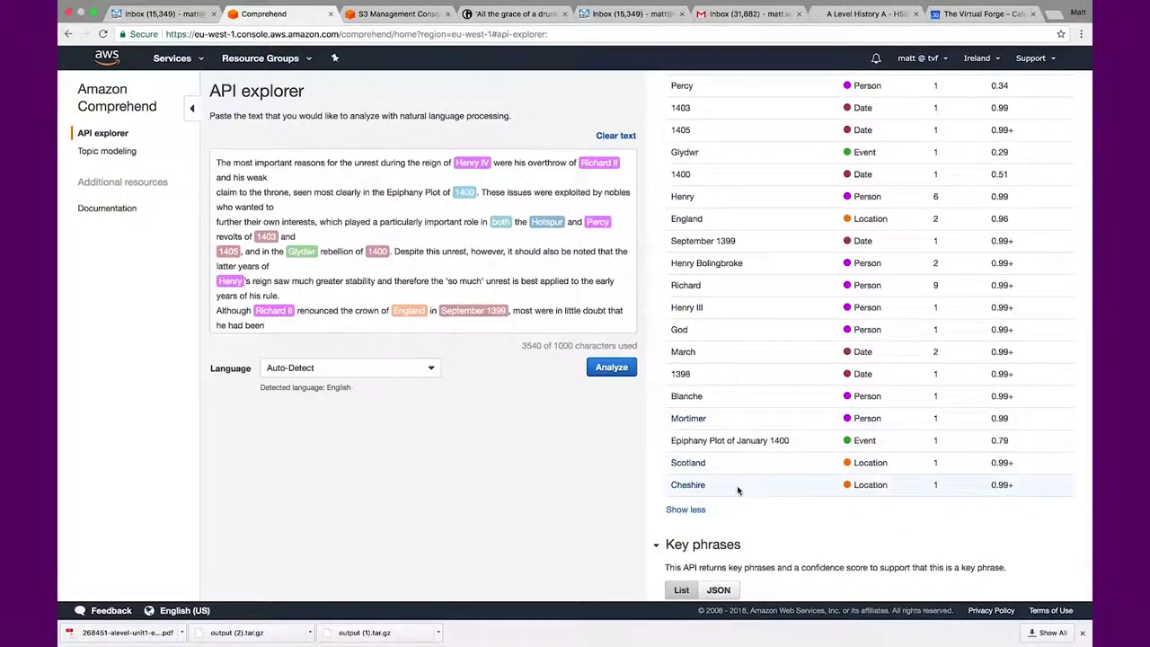
# - Expand the essay's full key phrase list and examine the extracted phrases with their counts and confidence
pyautogui.scroll(-3, 738, 488)
pyautogui.scroll(-3, 738, 488)
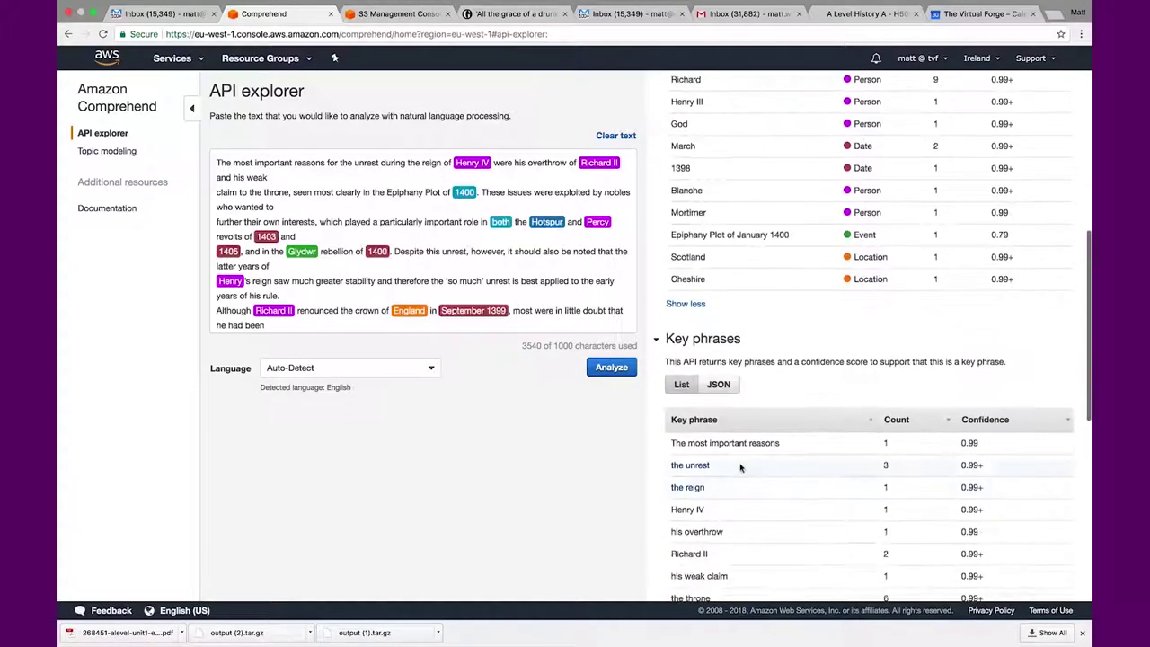
pyautogui.scroll(-4, 736, 479)
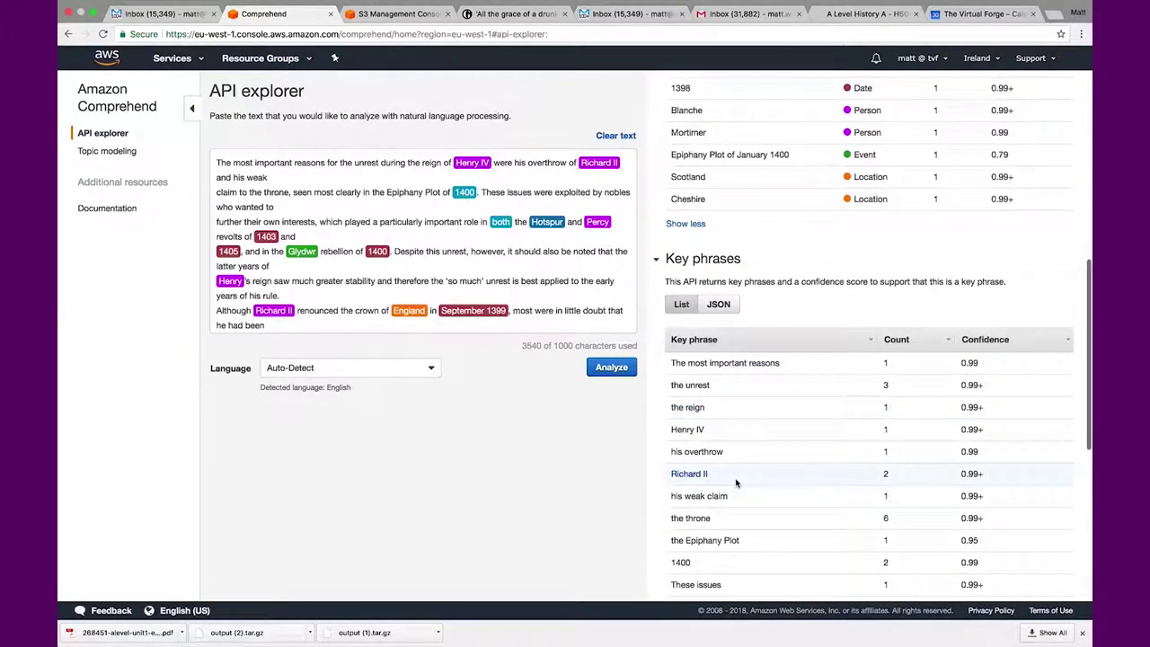
pyautogui.scroll(-2, 735, 480)
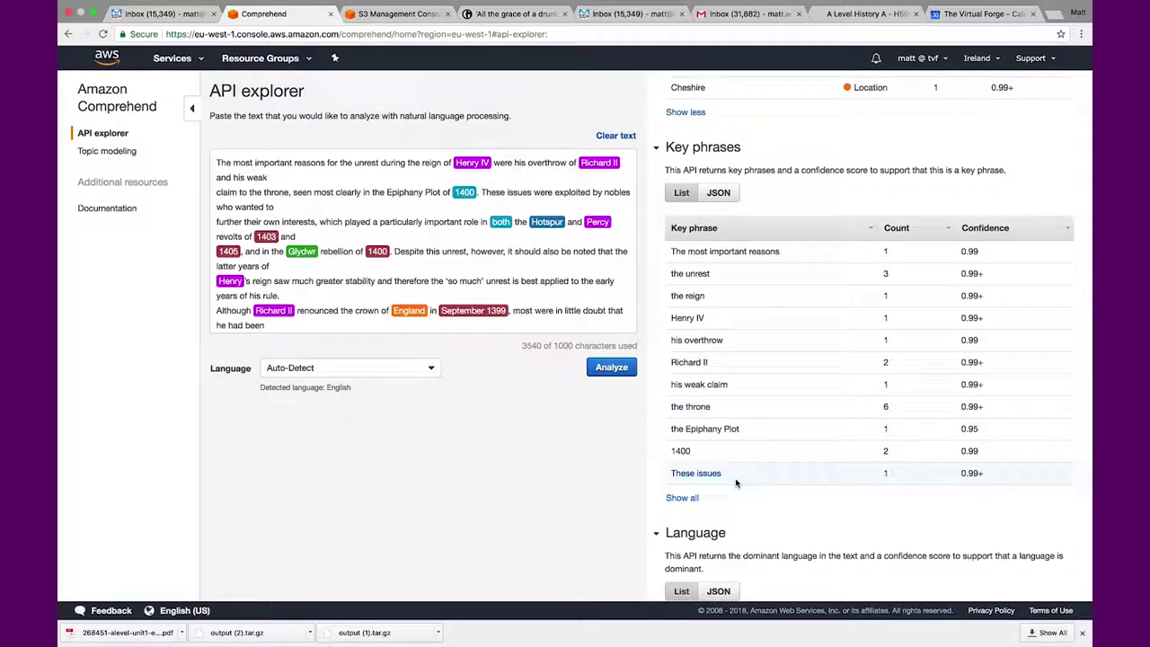
pyautogui.scroll(-2, 693, 429)
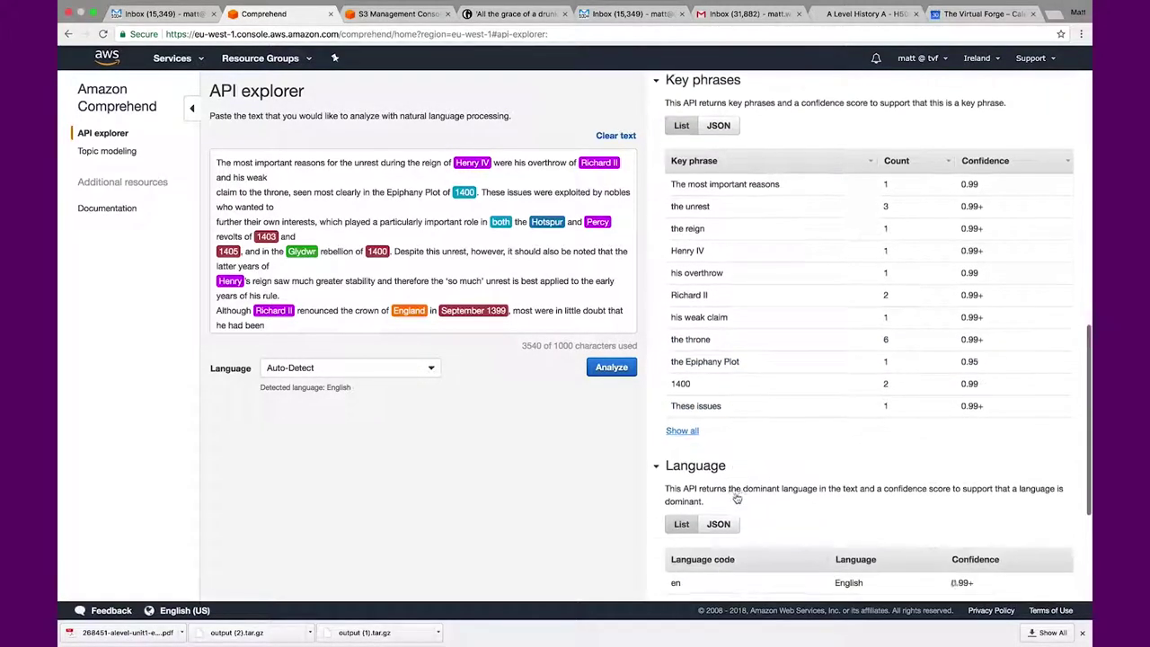
pyautogui.click(680, 429)
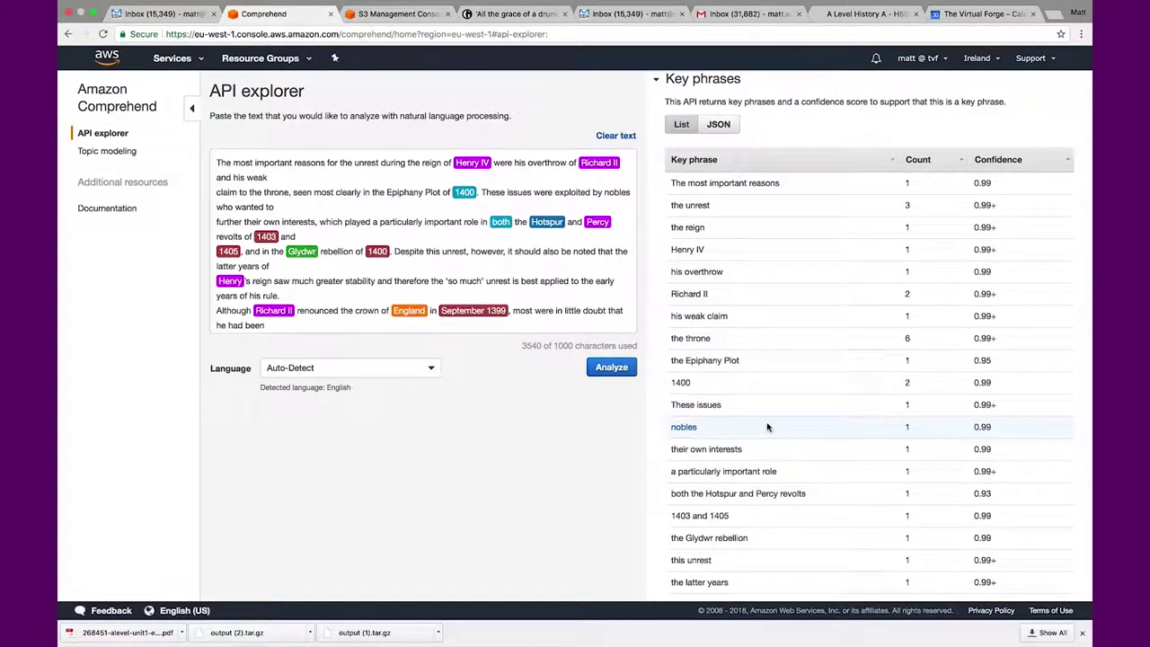
pyautogui.scroll(-5, 766, 427)
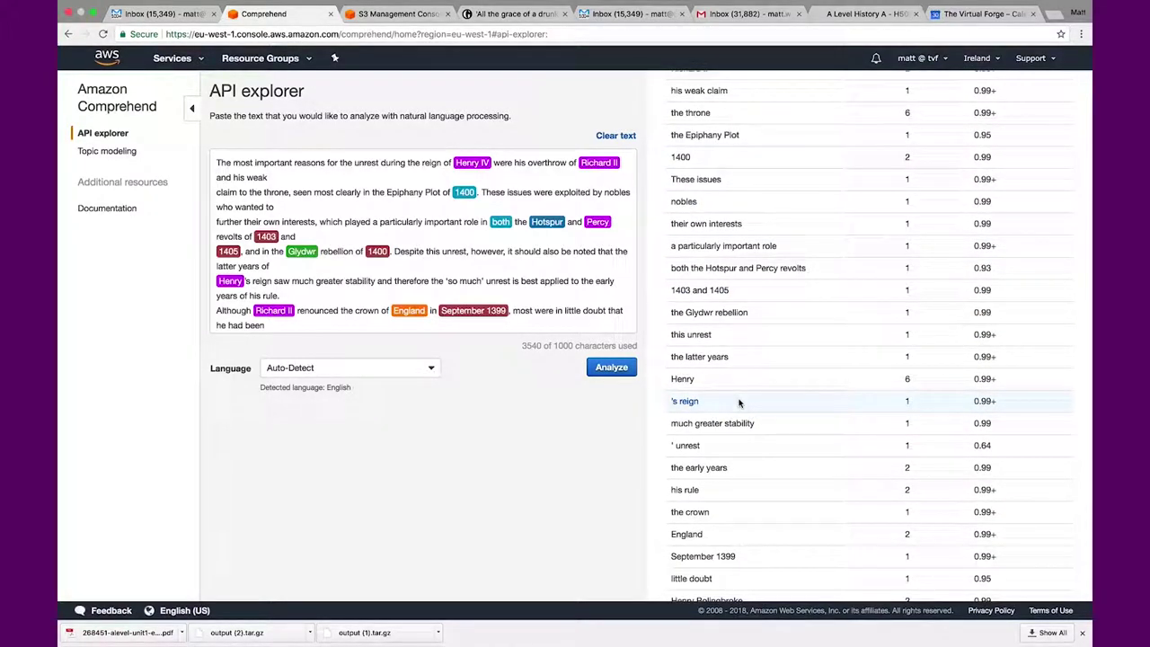
pyautogui.scroll(-5, 738, 402)
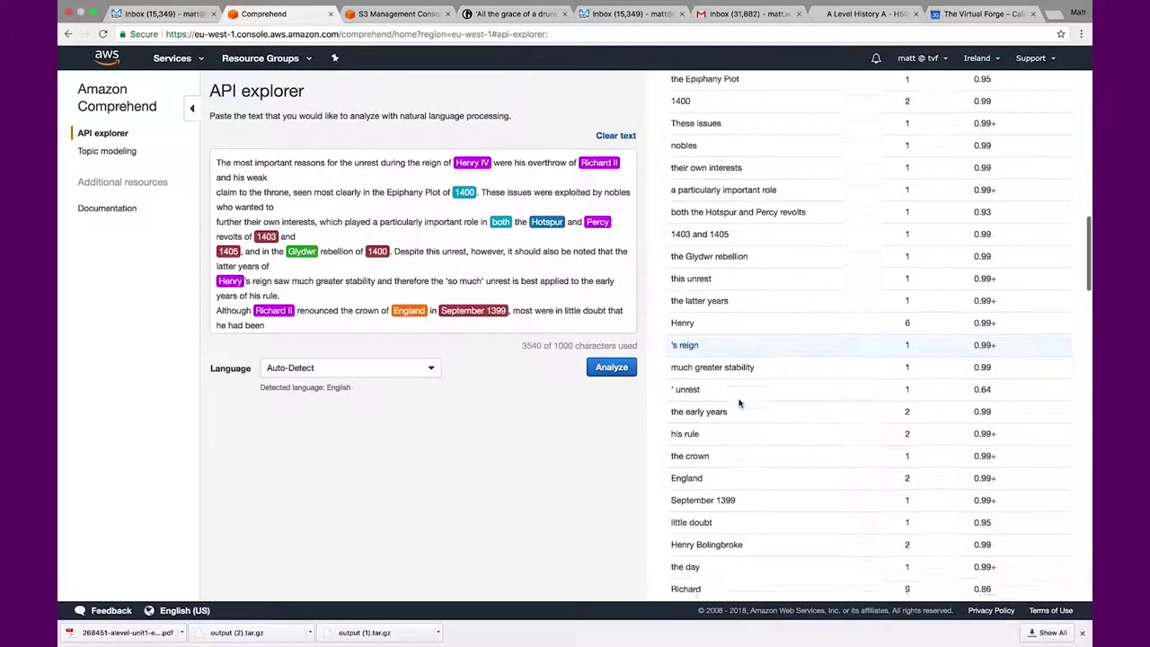
pyautogui.scroll(-10, 738, 403)
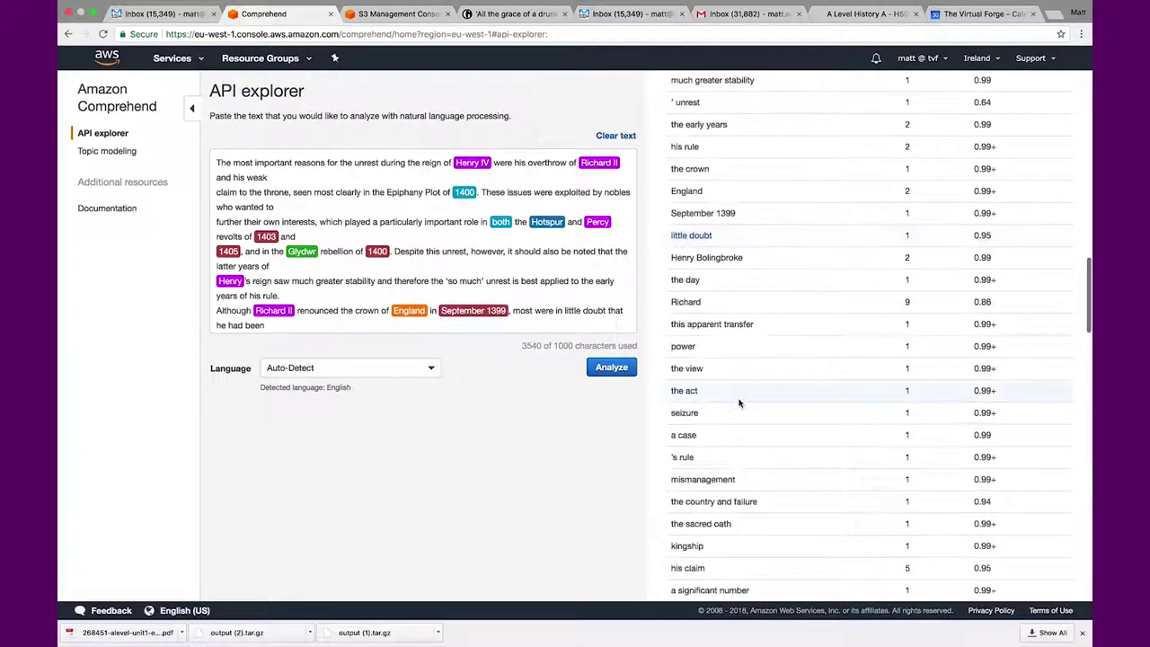
pyautogui.scroll(-20, 738, 403)
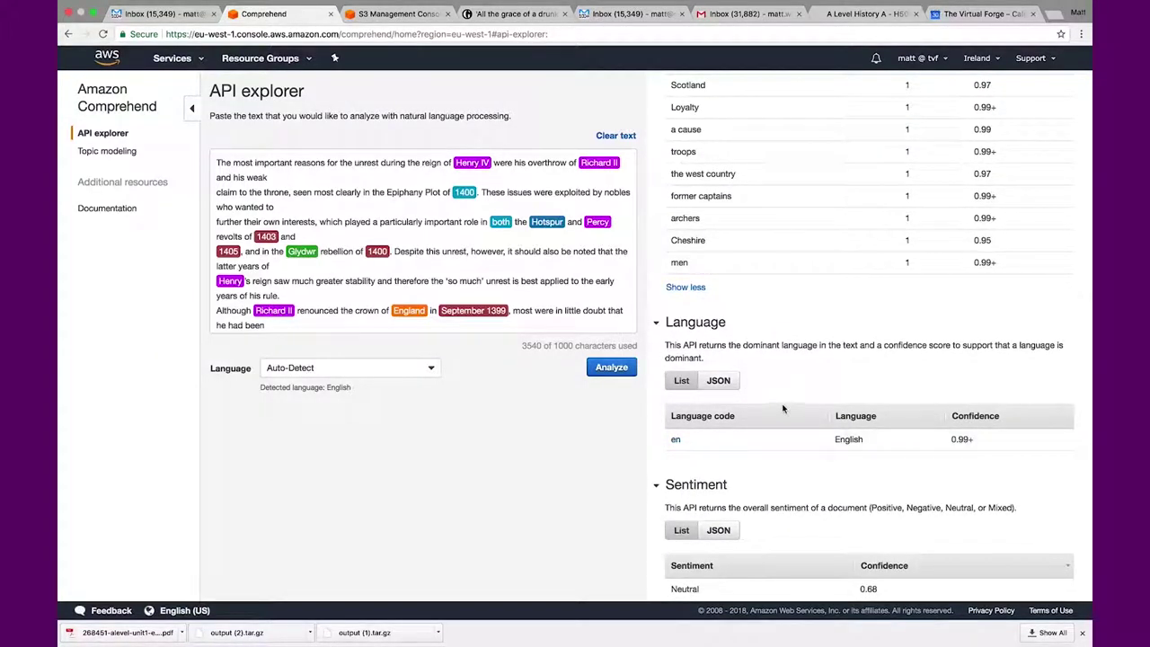
# - Check the essay's language and sentiment results, and switch the detected entities to the tile view
pyautogui.scroll(-2, 754, 427)
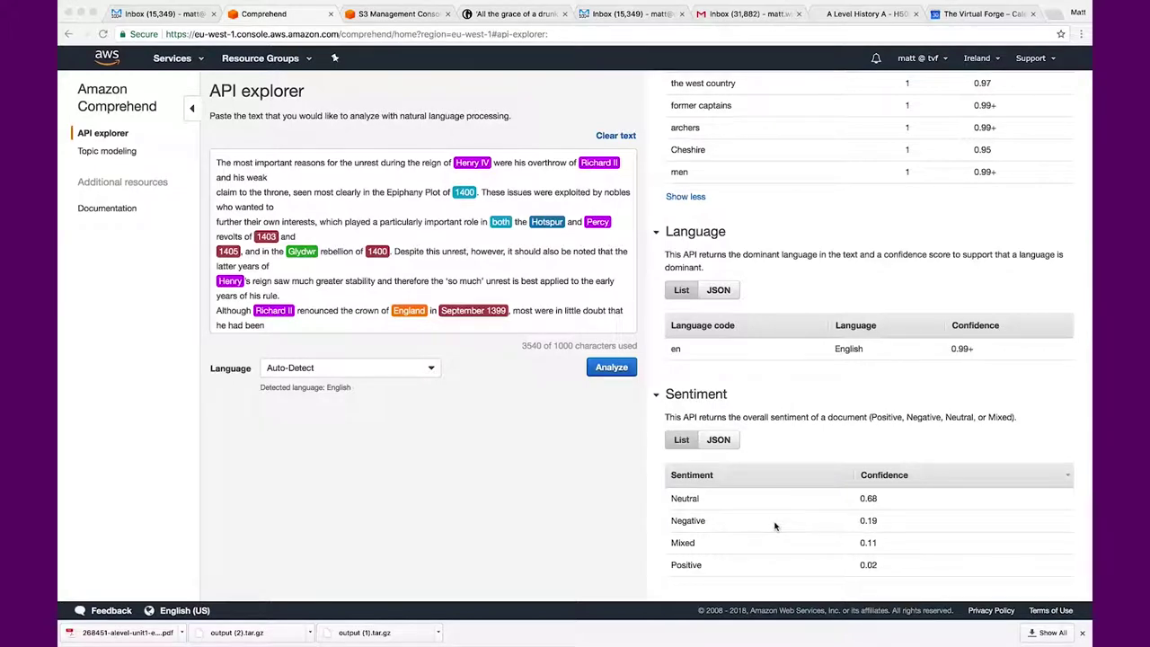
pyautogui.scroll(15, 834, 330)
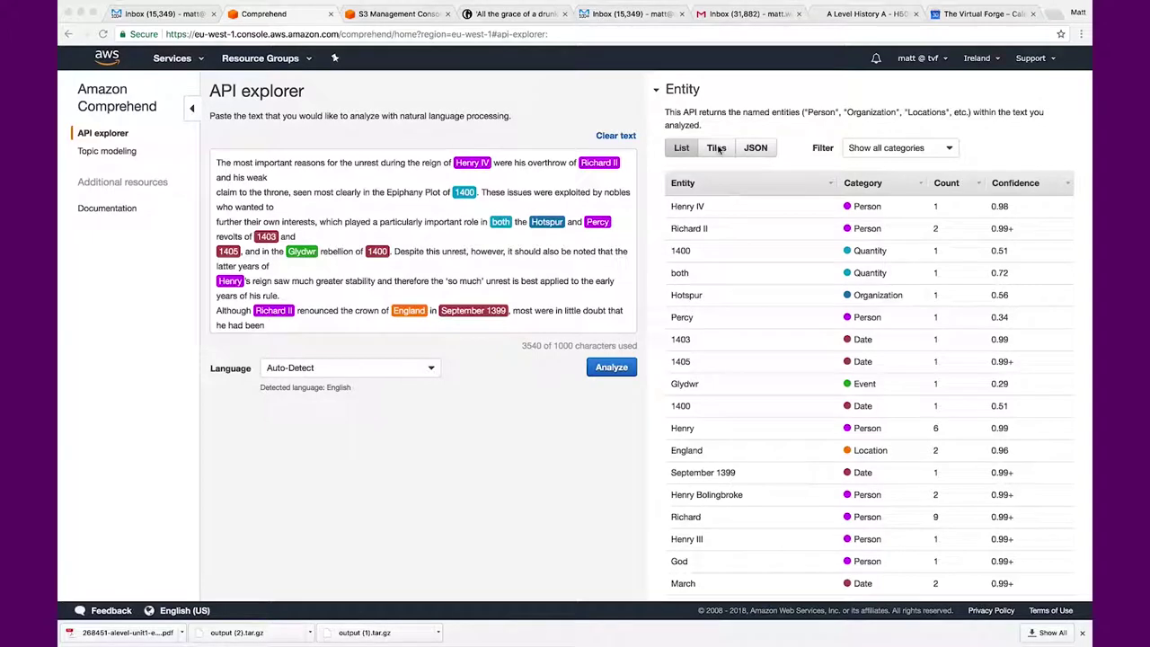
pyautogui.click(718, 149)
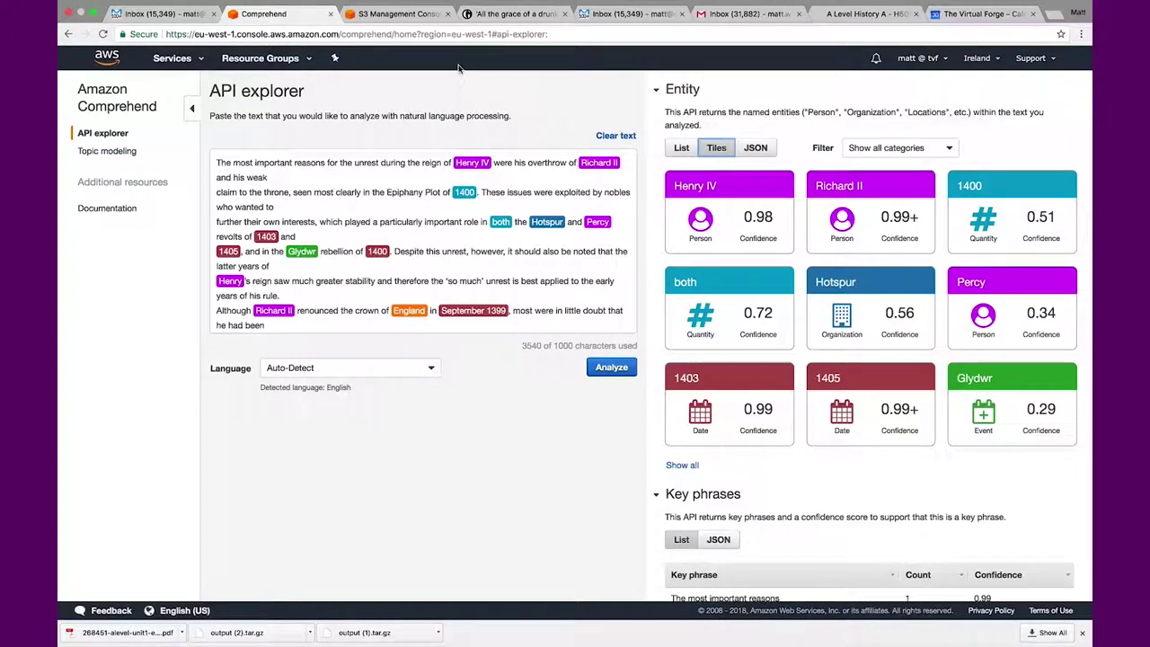
# - Go to the Guardian's Star Wars reader reviews and select the 'With a strong female lead' review text
pyautogui.click(503, 13)
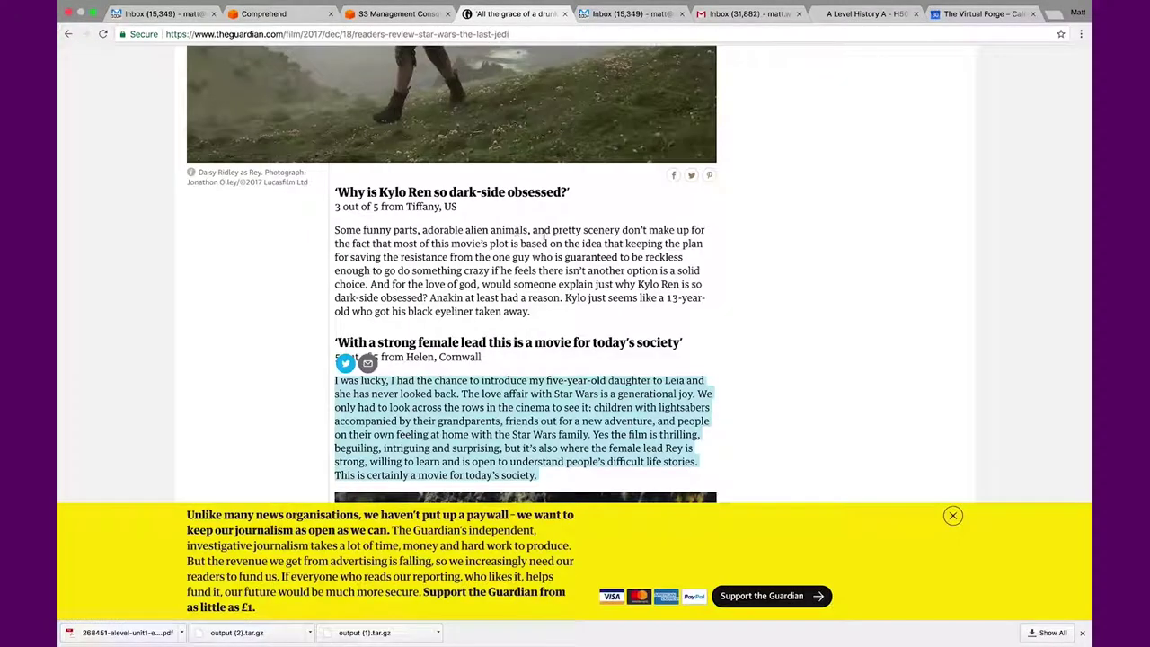
pyautogui.click(766, 292)
pyautogui.scroll(-2, 635, 359)
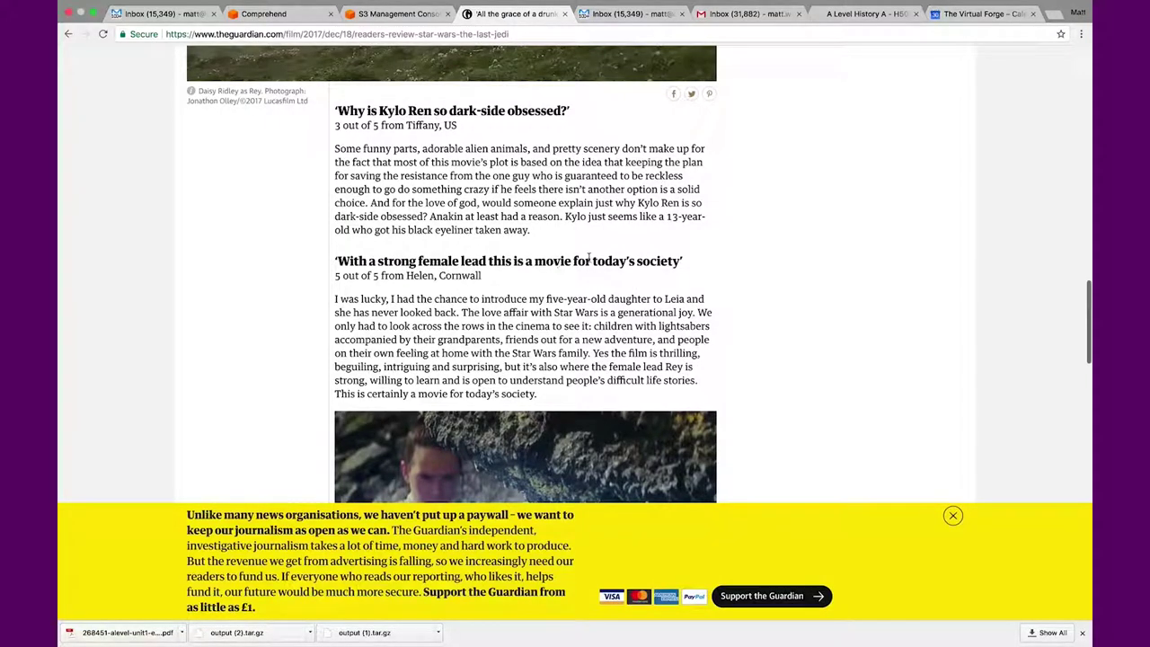
pyautogui.doubleClick(236, 34)
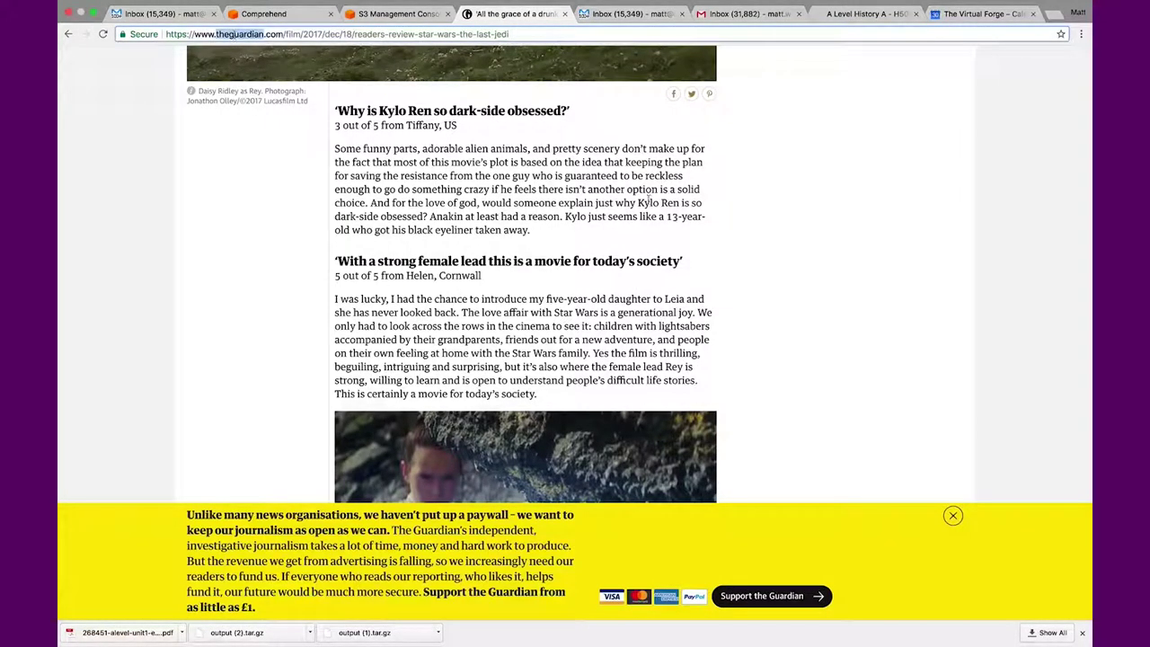
pyautogui.click(647, 300)
pyautogui.moveTo(543, 397); pyautogui.dragTo(326, 295)
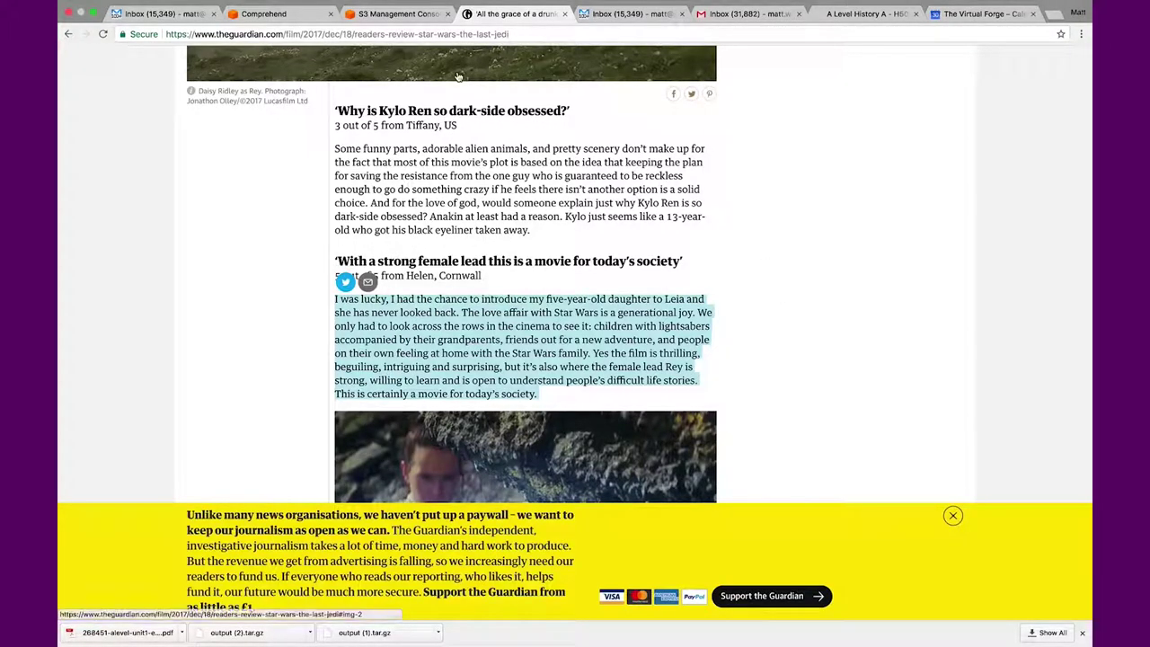
# - Try to replace the history essay in the Comprehend API explorer with the selected Star Wars review
pyautogui.click(297, 16)
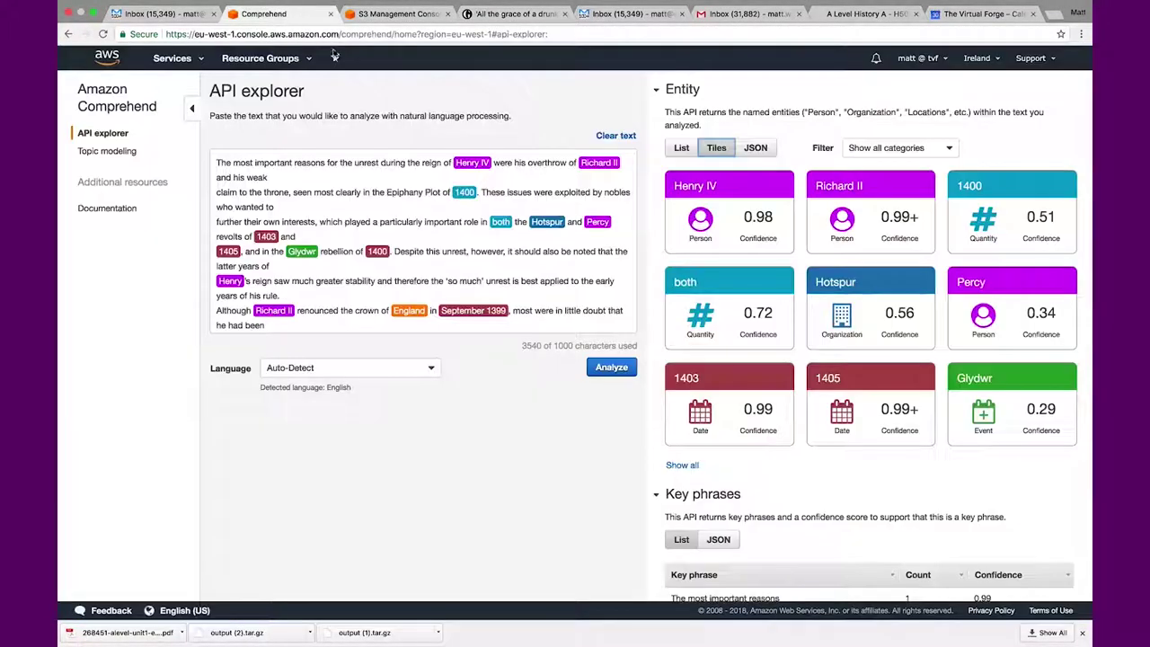
pyautogui.click(626, 137)
pyautogui.click(460, 235)
pyautogui.press('super+v')
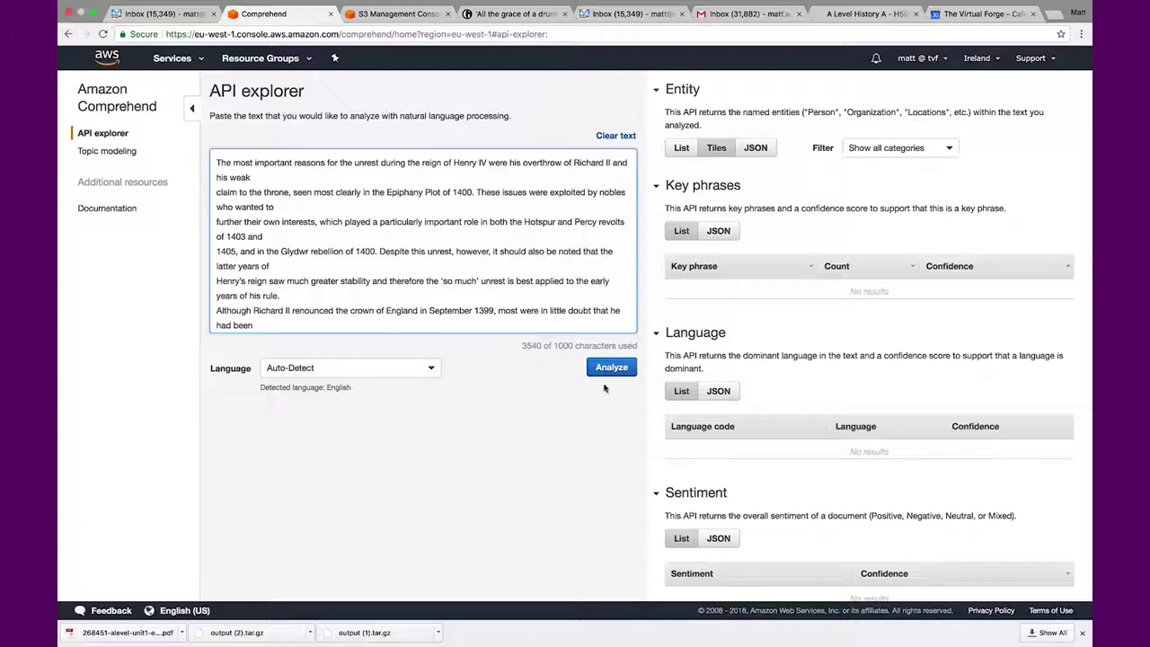
# - Copy the full body text of the 'With a strong female lead this is a movie for today's society' review from the Guardian page
pyautogui.click(503, 13)
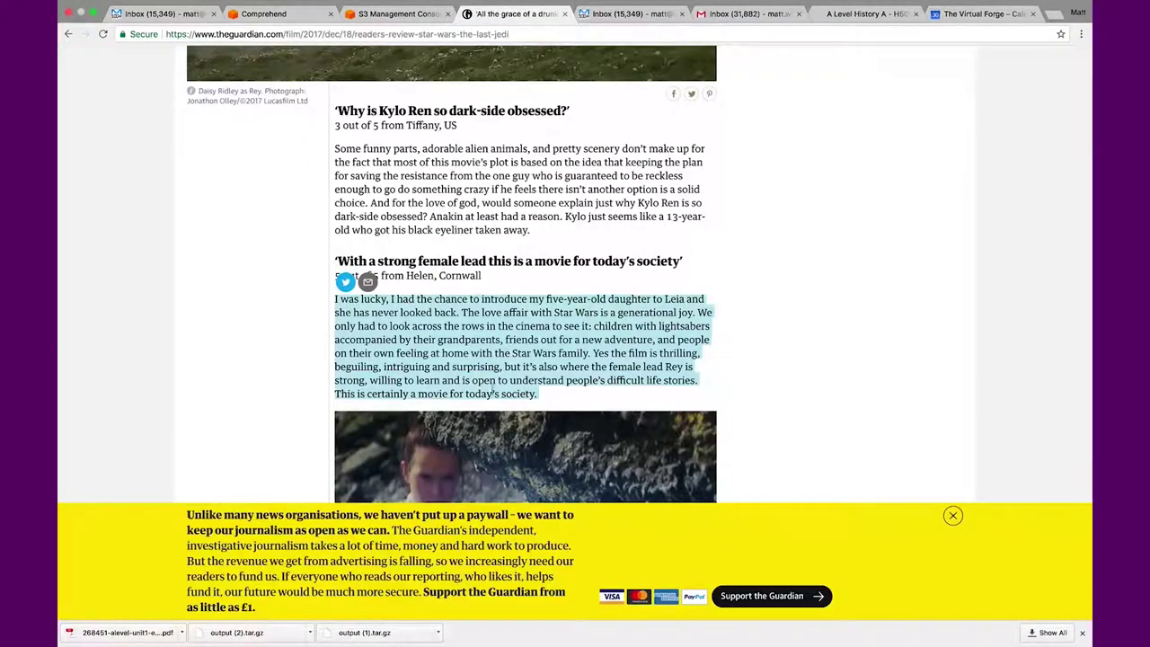
pyautogui.click(531, 381)
pyautogui.moveTo(504, 393); pyautogui.dragTo(342, 345)
pyautogui.click(530, 393)
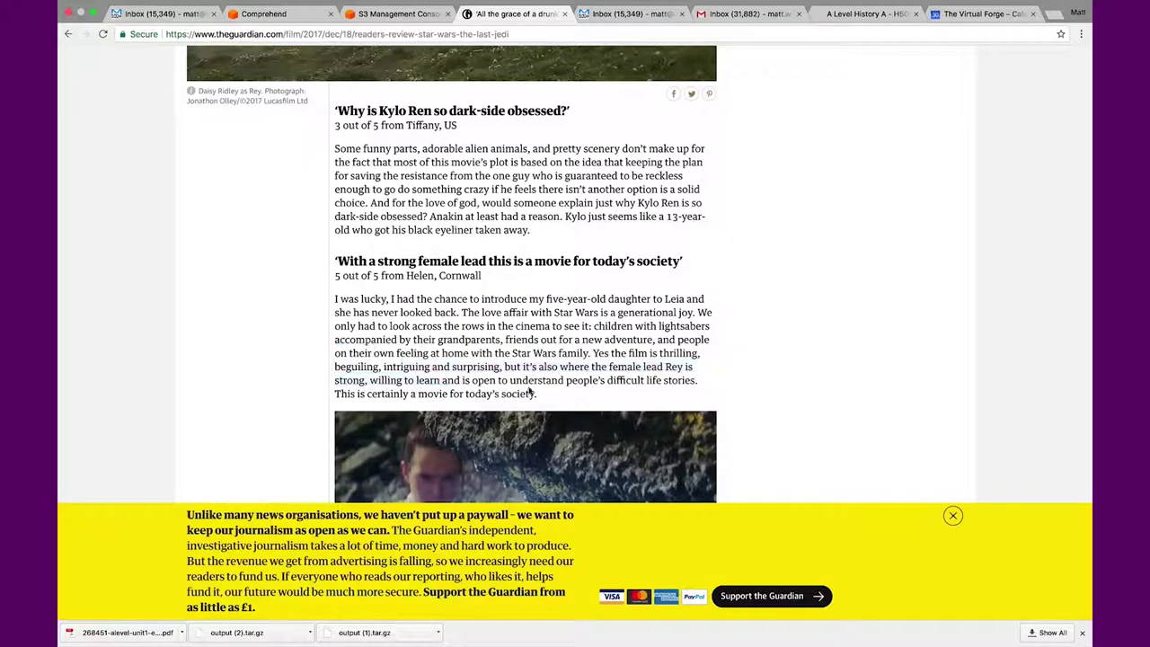
pyautogui.moveTo(508, 389); pyautogui.dragTo(349, 308)
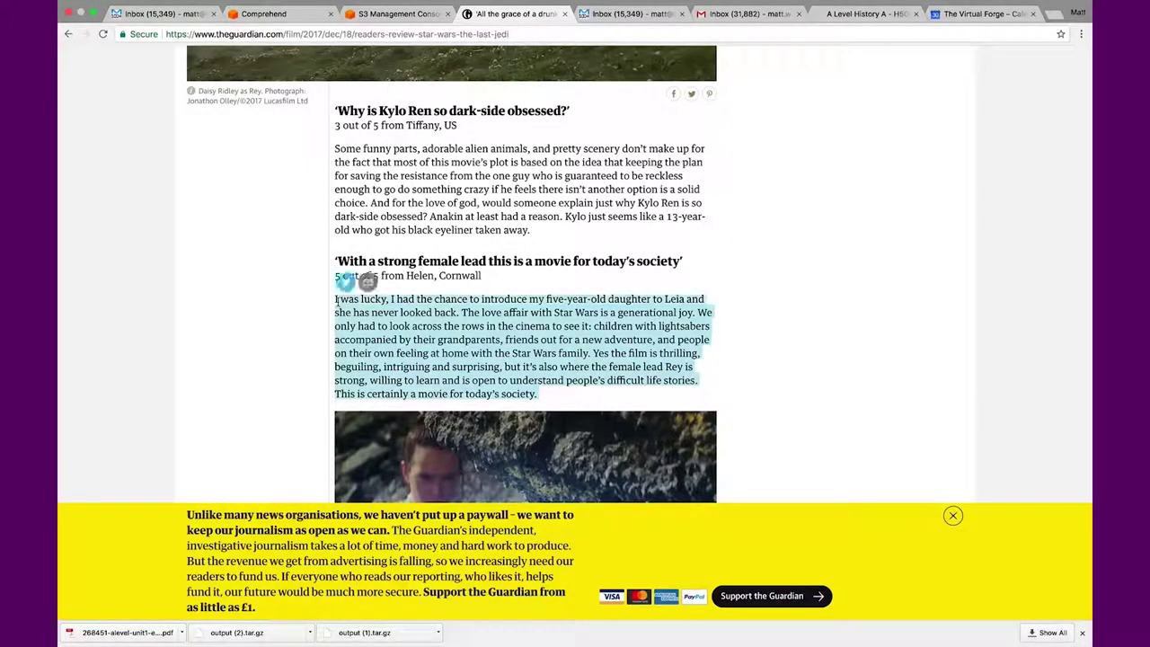
pyautogui.rightClick(381, 311)
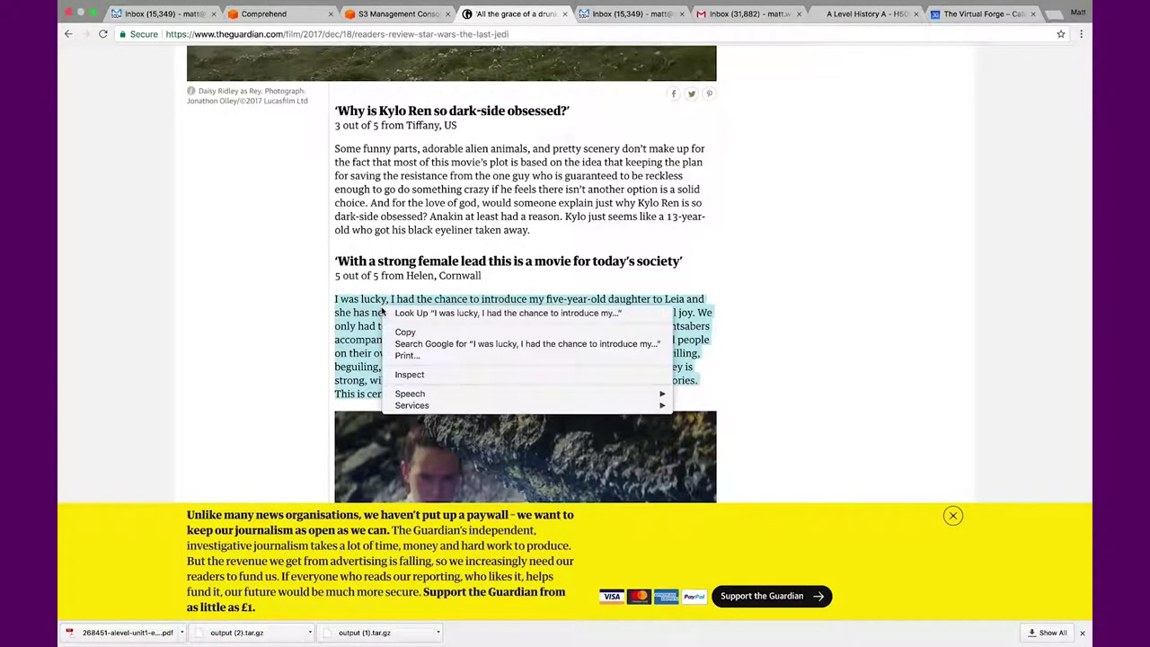
pyautogui.click(411, 331)
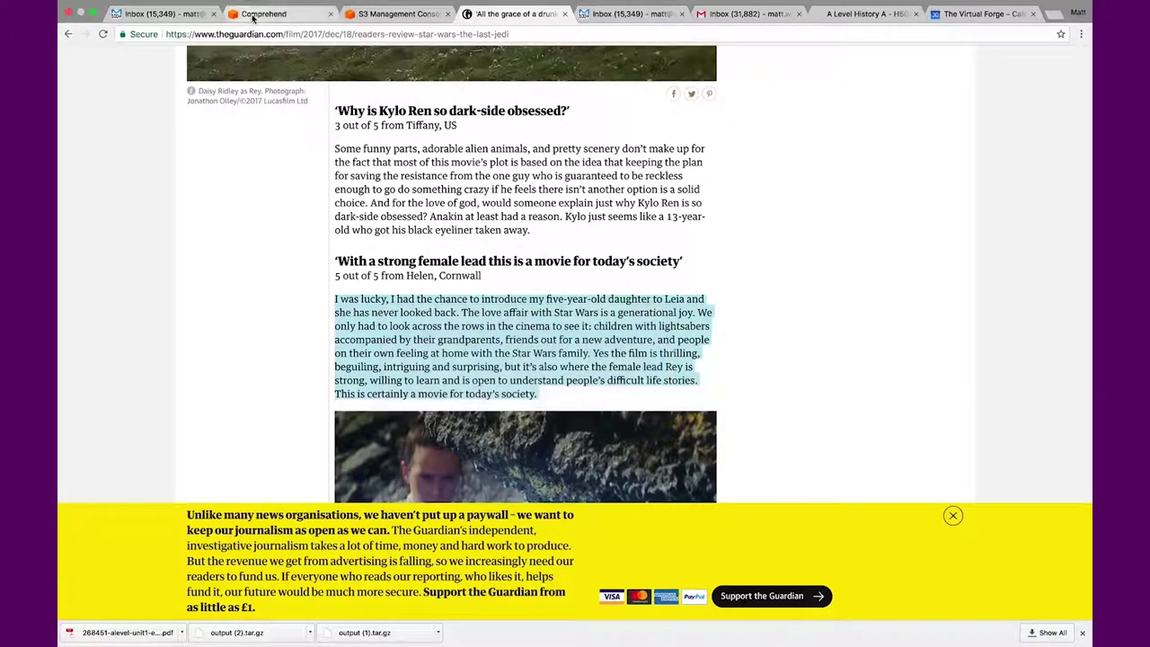
# - Replace the essay in the Comprehend API explorer with the copied review, analyze it, and check its entities, key phrases and sentiment
pyautogui.click(247, 14)
pyautogui.click(615, 134)
pyautogui.hotkey('ctrl', 'v')
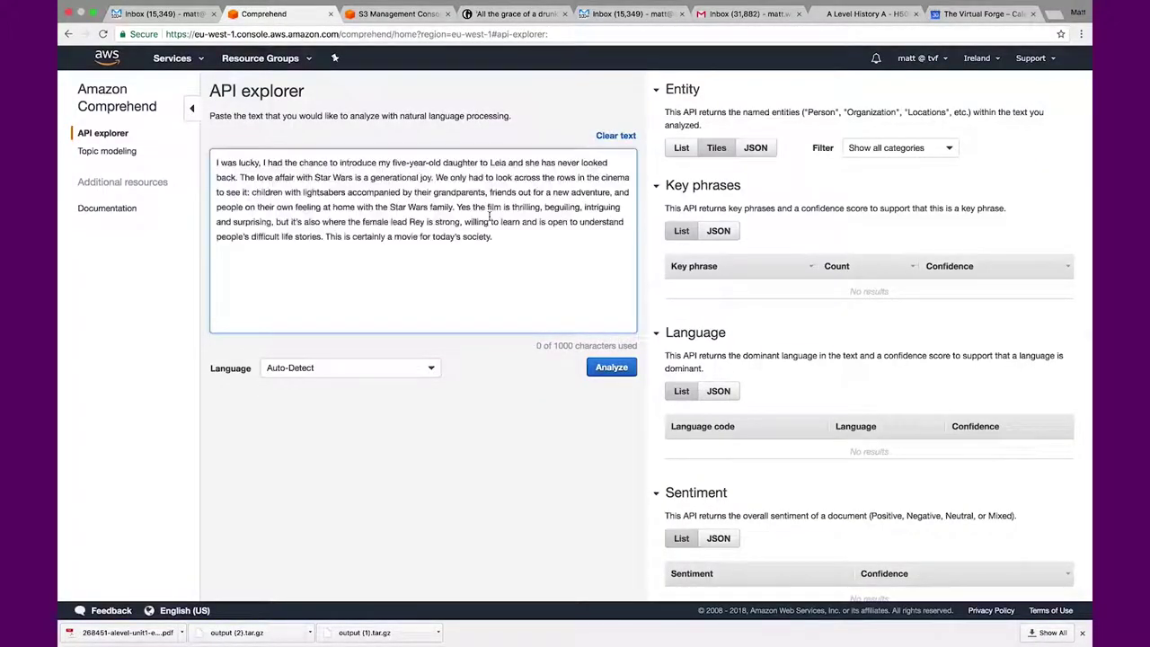
pyautogui.click(612, 367)
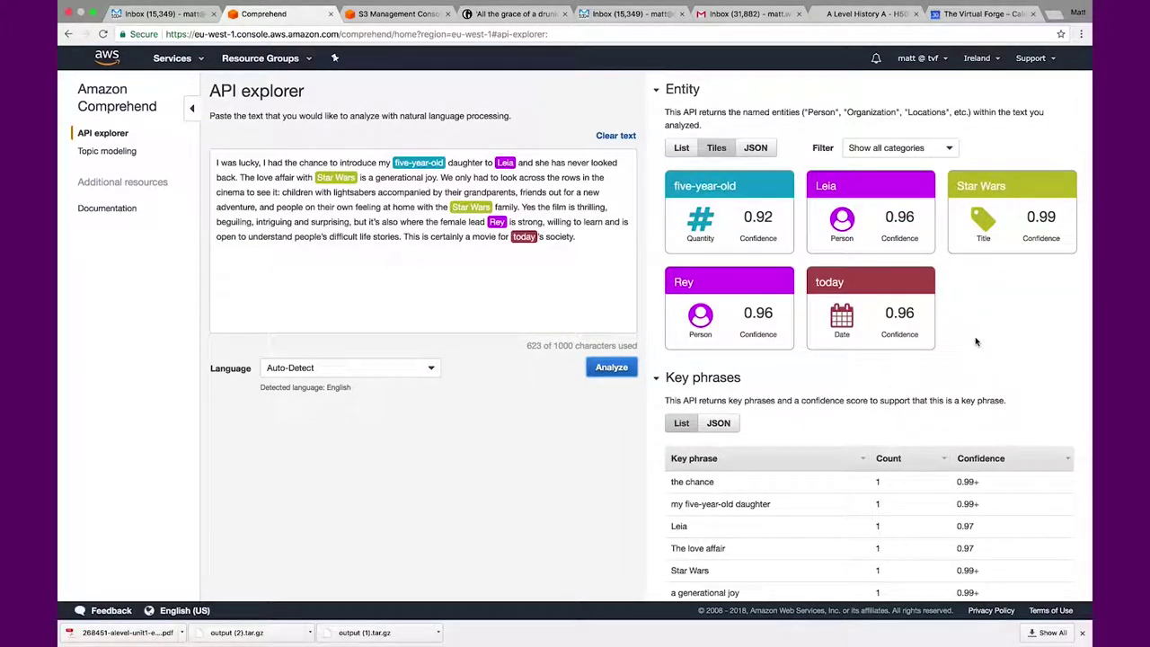
pyautogui.scroll(-5, 975, 341)
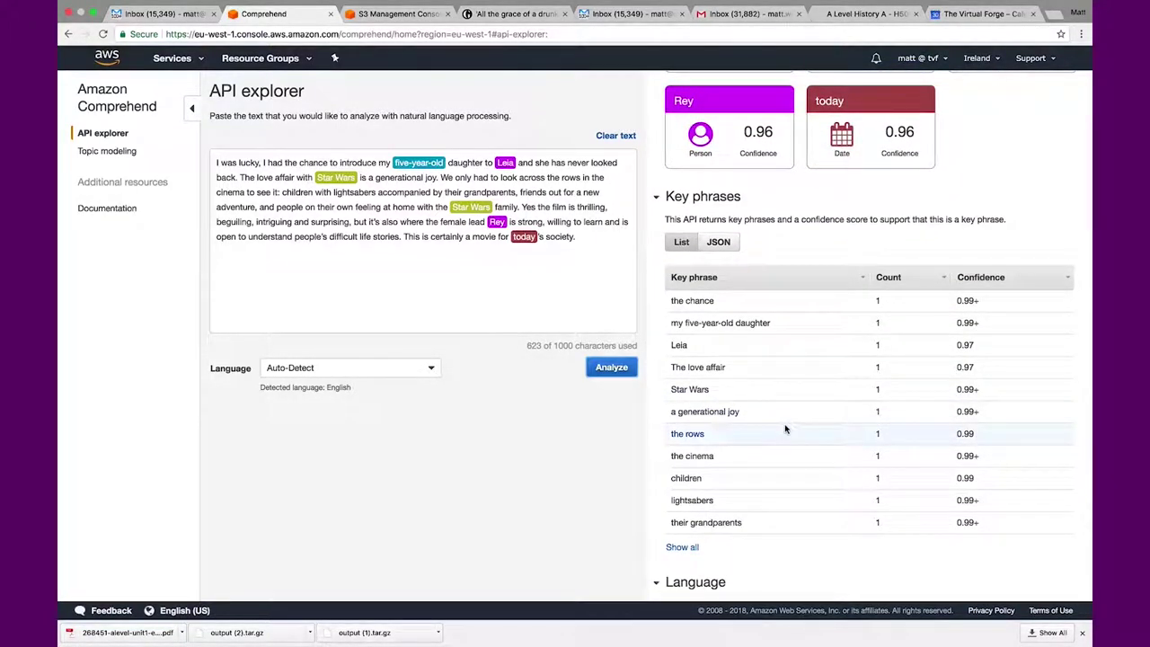
pyautogui.scroll(-10, 784, 426)
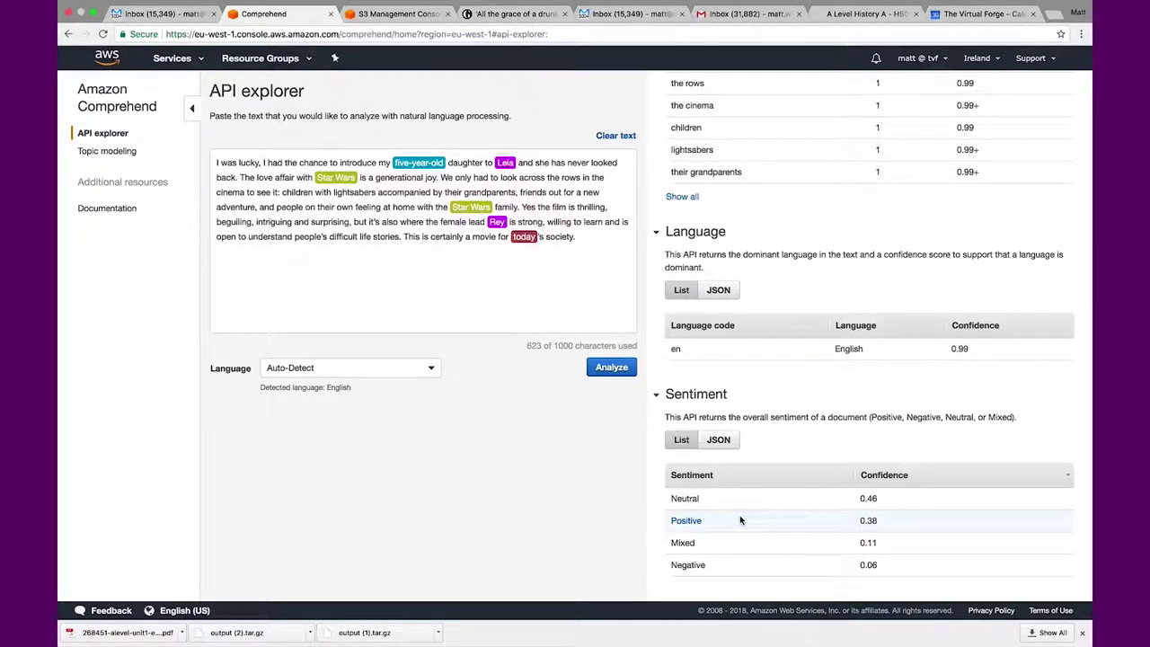
# - Copy the body text of the 'Two and a half hours of pure Bantha poodoo' review from the Guardian page
pyautogui.click(519, 14)
pyautogui.scroll(8, 647, 276)
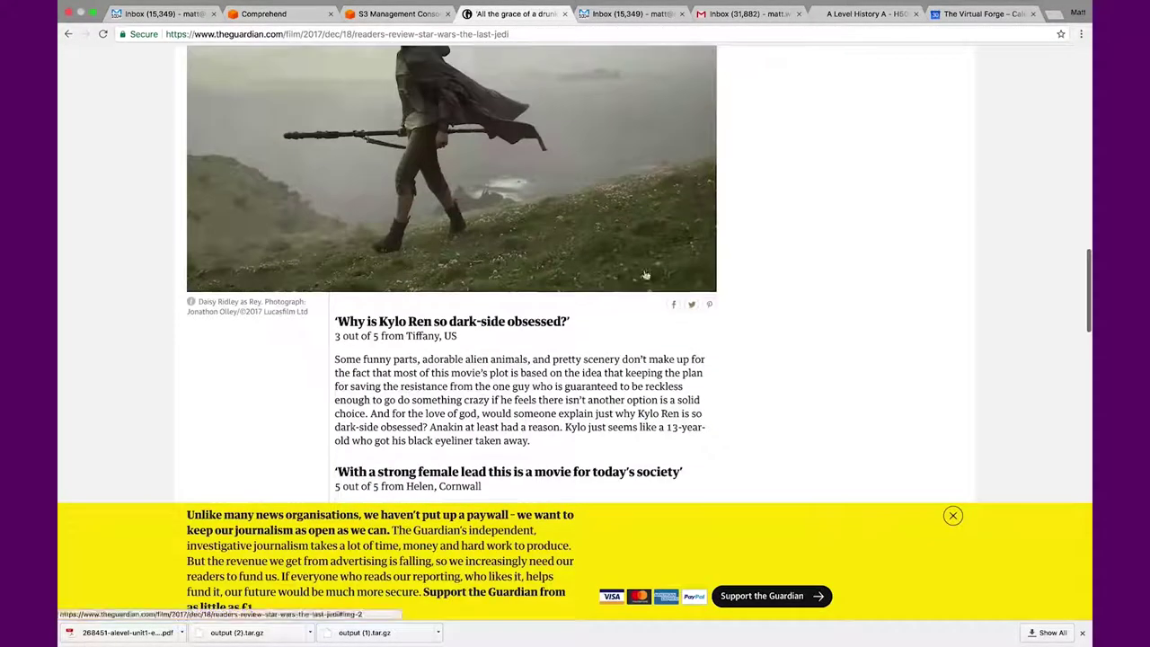
pyautogui.moveTo(631, 173); pyautogui.dragTo(710, 221)
pyautogui.moveTo(555, 251); pyautogui.dragTo(327, 209)
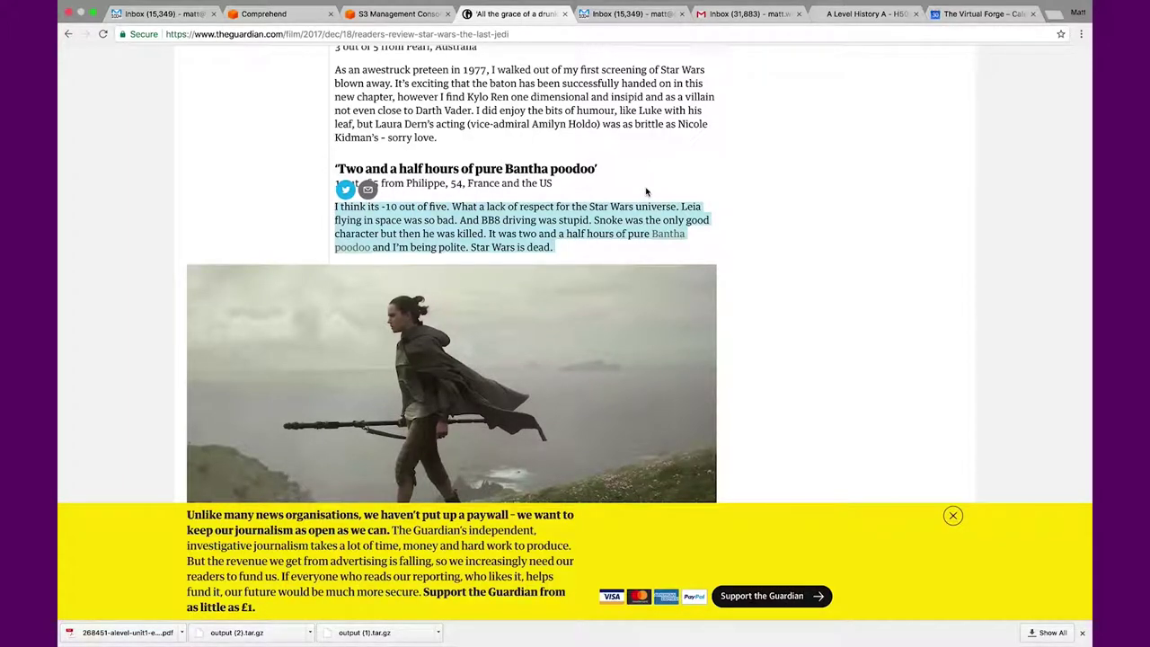
# - Analyze the copied 'Bantha poodoo' review in the Comprehend API explorer in place of the previous text, and examine its entities, key phrases and sentiment
pyautogui.click(270, 14)
pyautogui.click(617, 136)
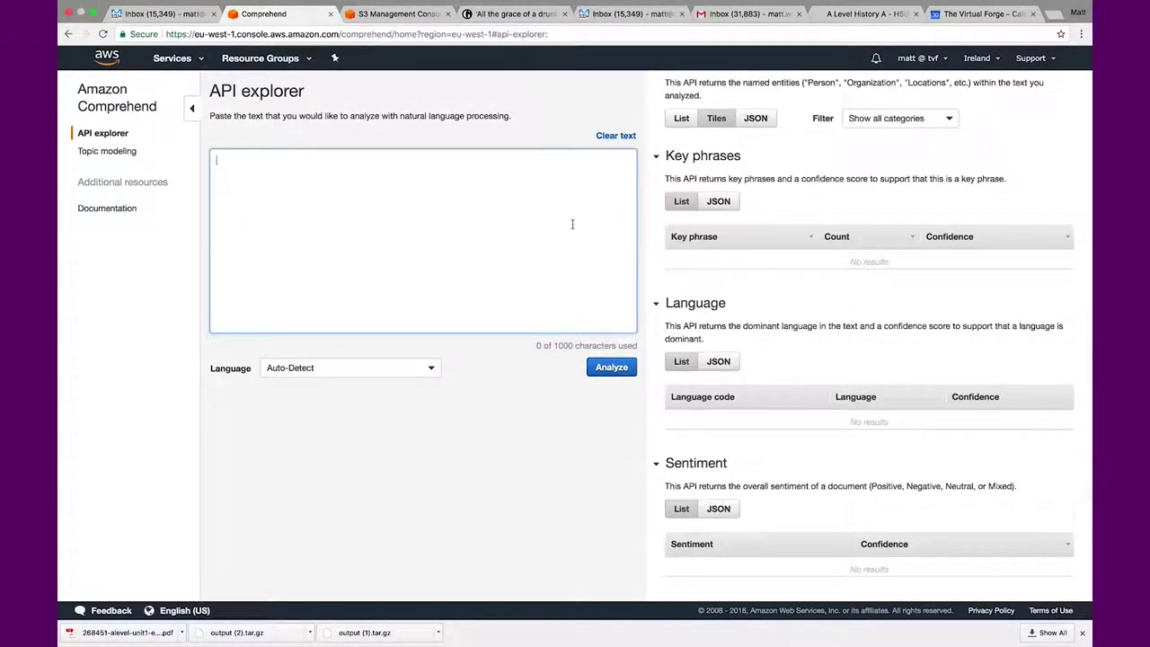
pyautogui.press('super+v')
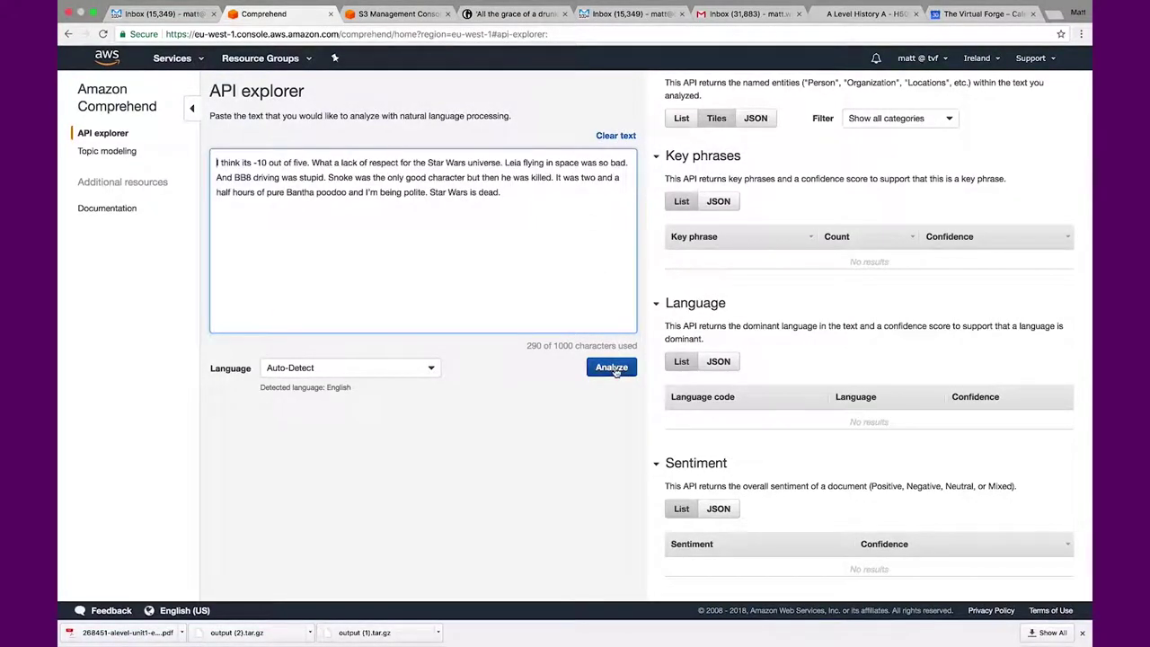
pyautogui.click(612, 367)
pyautogui.scroll(7, 858, 264)
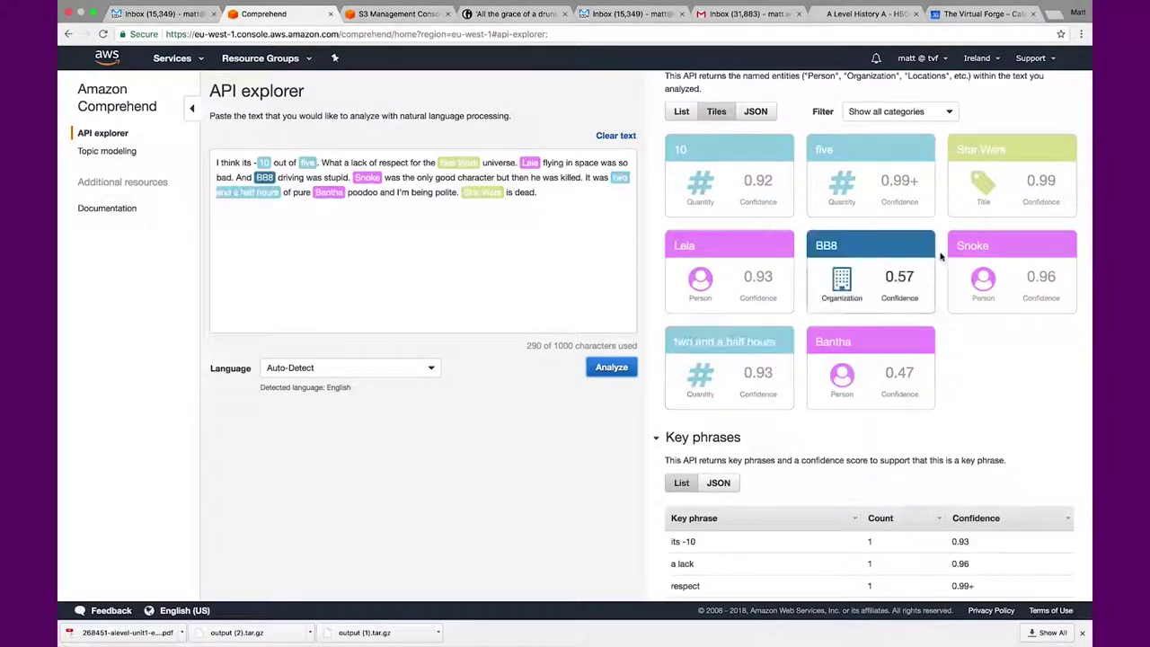
pyautogui.scroll(-5, 844, 402)
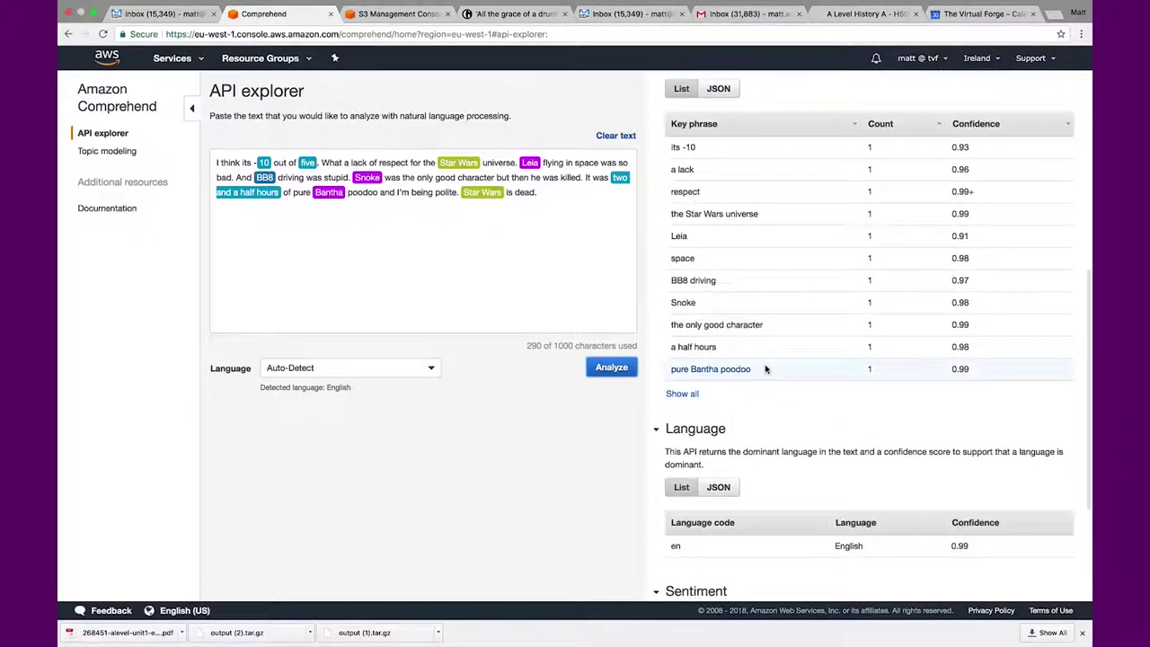
pyautogui.scroll(-3, 815, 400)
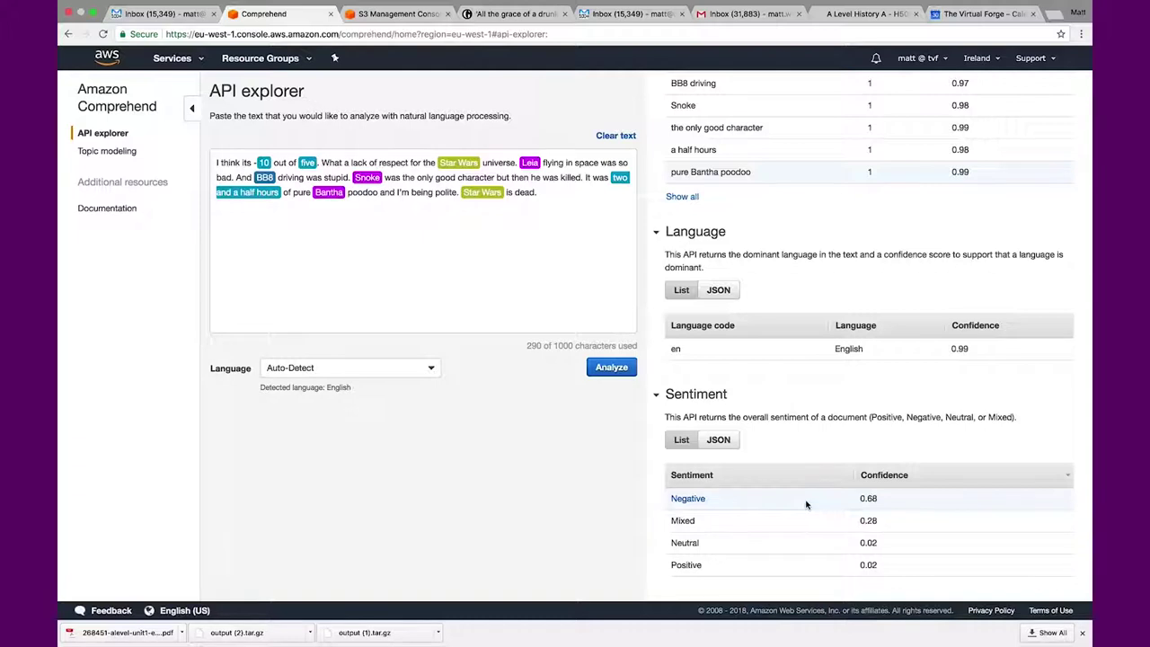
pyautogui.scroll(8, 806, 505)
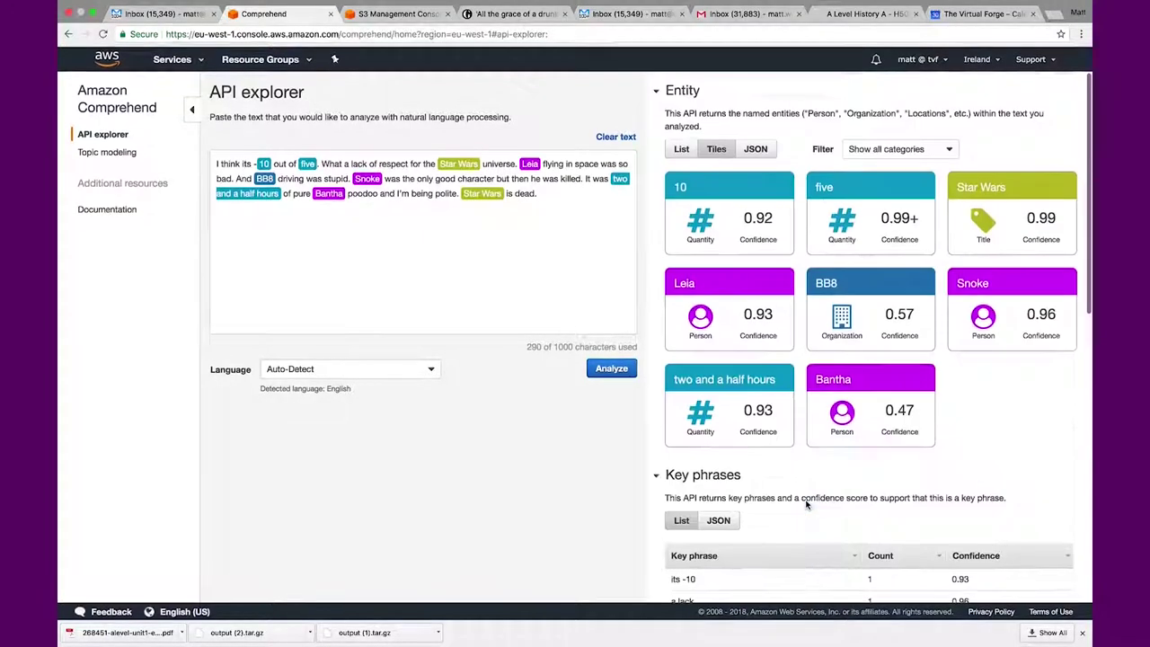
# - Examine the JSON requests and responses for the review's entities, key phrases, language and sentiment
pyautogui.click(755, 149)
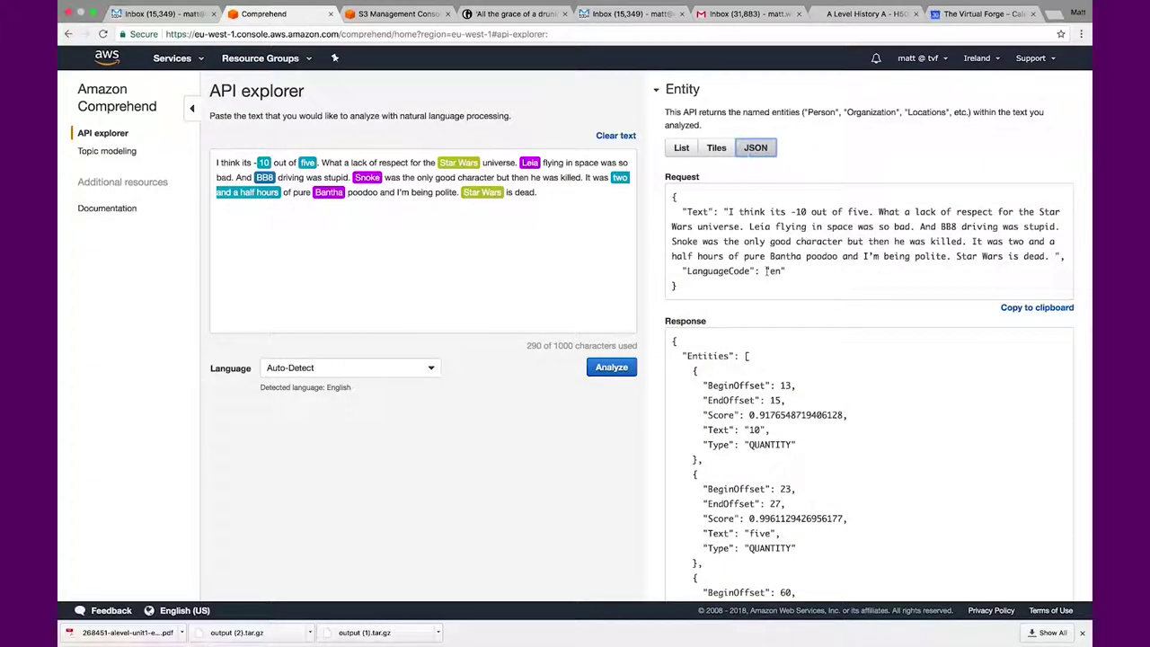
pyautogui.scroll(-15, 765, 270)
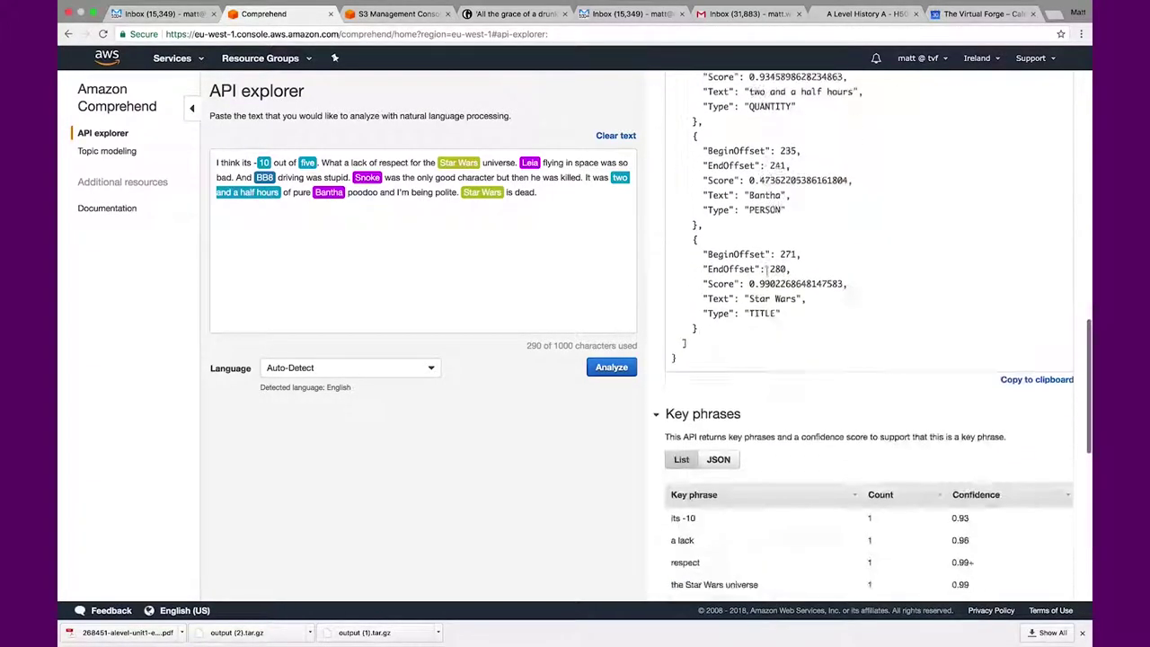
pyautogui.click(721, 296)
pyautogui.scroll(-6, 804, 328)
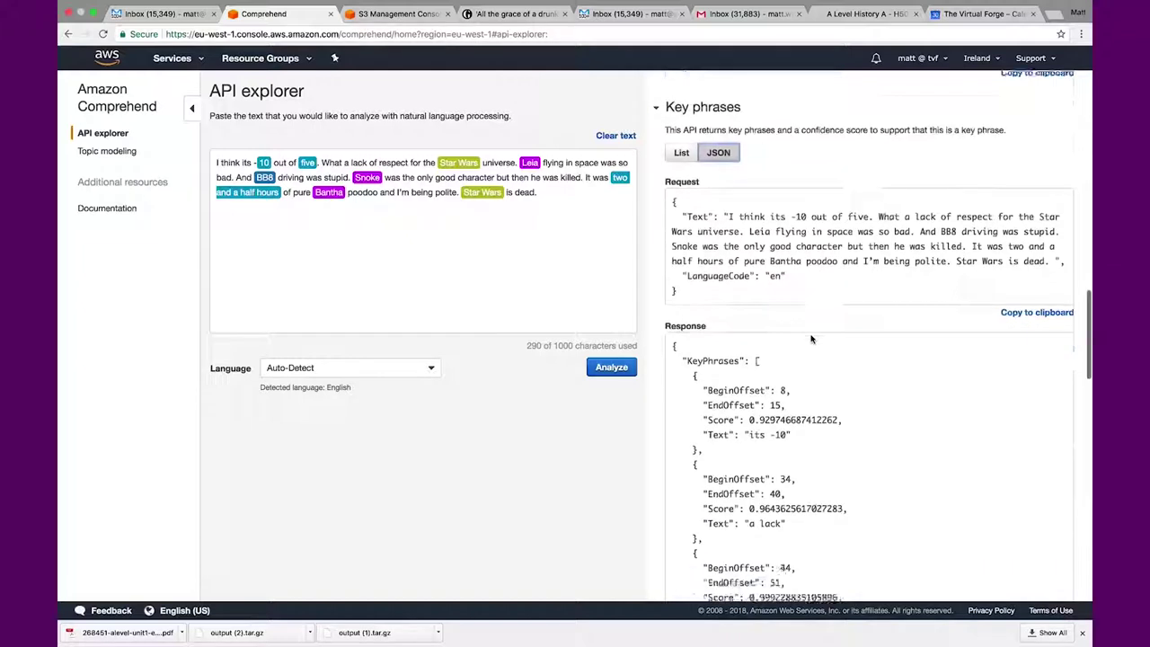
pyautogui.scroll(-10, 811, 339)
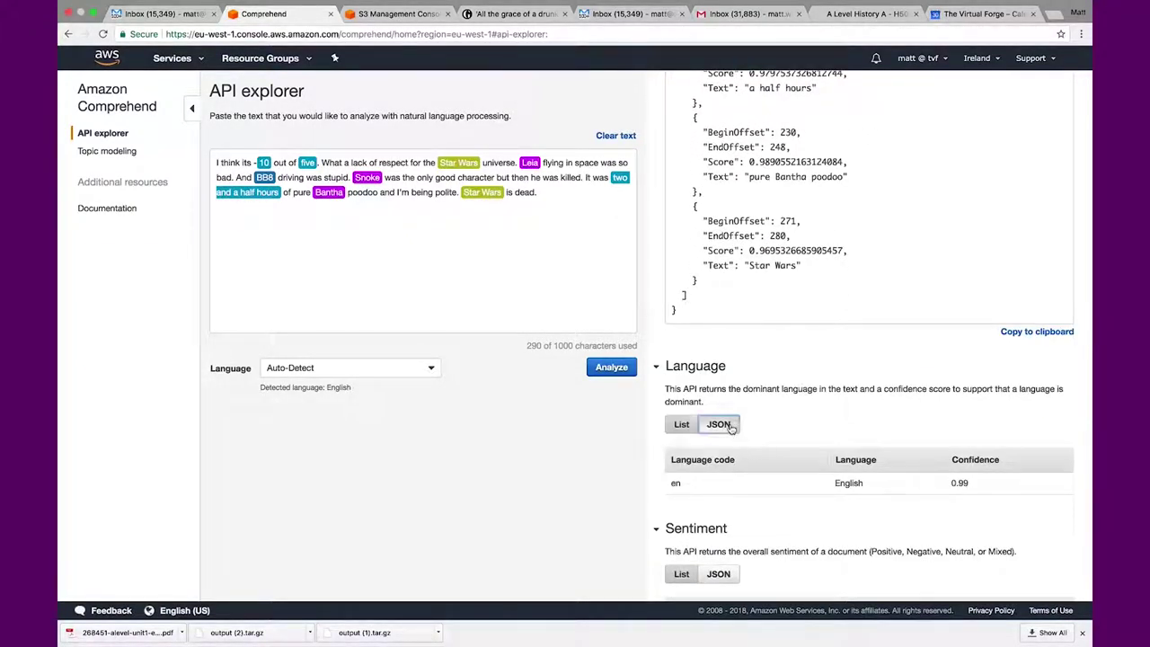
pyautogui.click(730, 429)
pyautogui.scroll(-5, 732, 431)
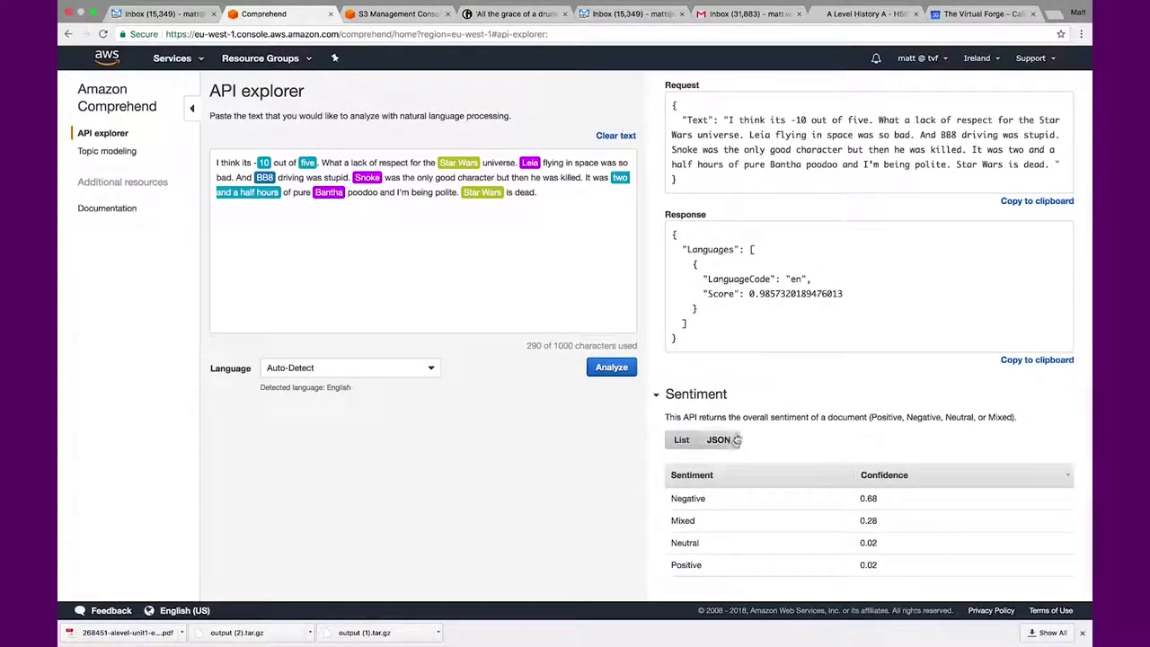
pyautogui.click(735, 440)
pyautogui.scroll(-4, 844, 437)
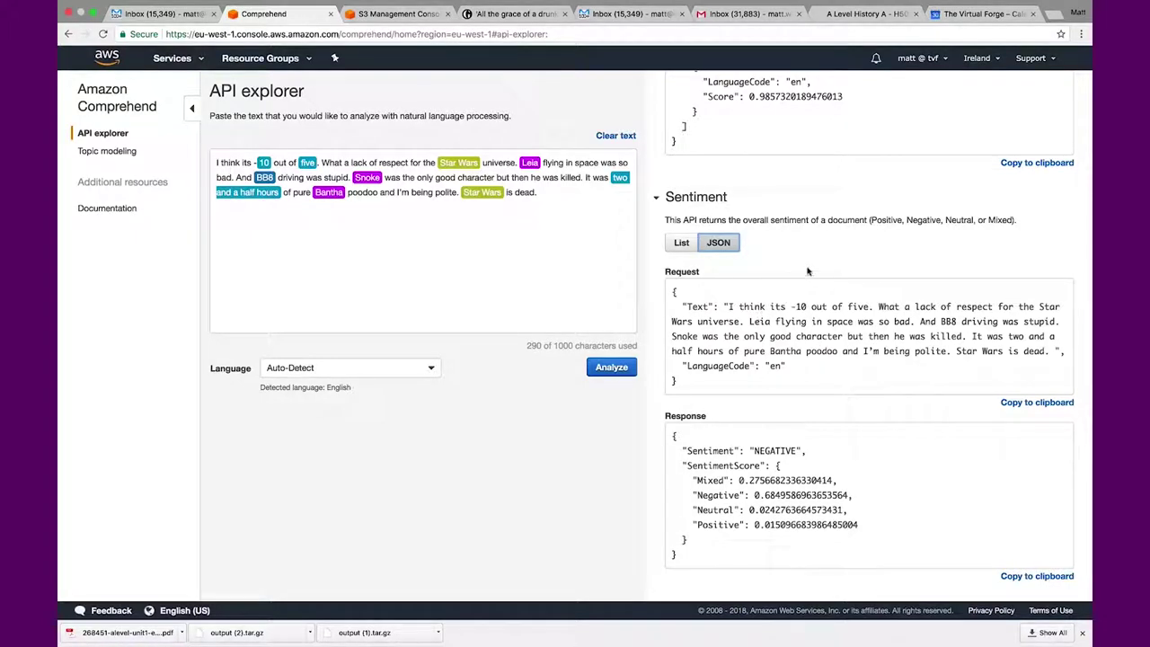
pyautogui.scroll(15, 808, 270)
pyautogui.scroll(8, 808, 271)
pyautogui.scroll(8, 807, 270)
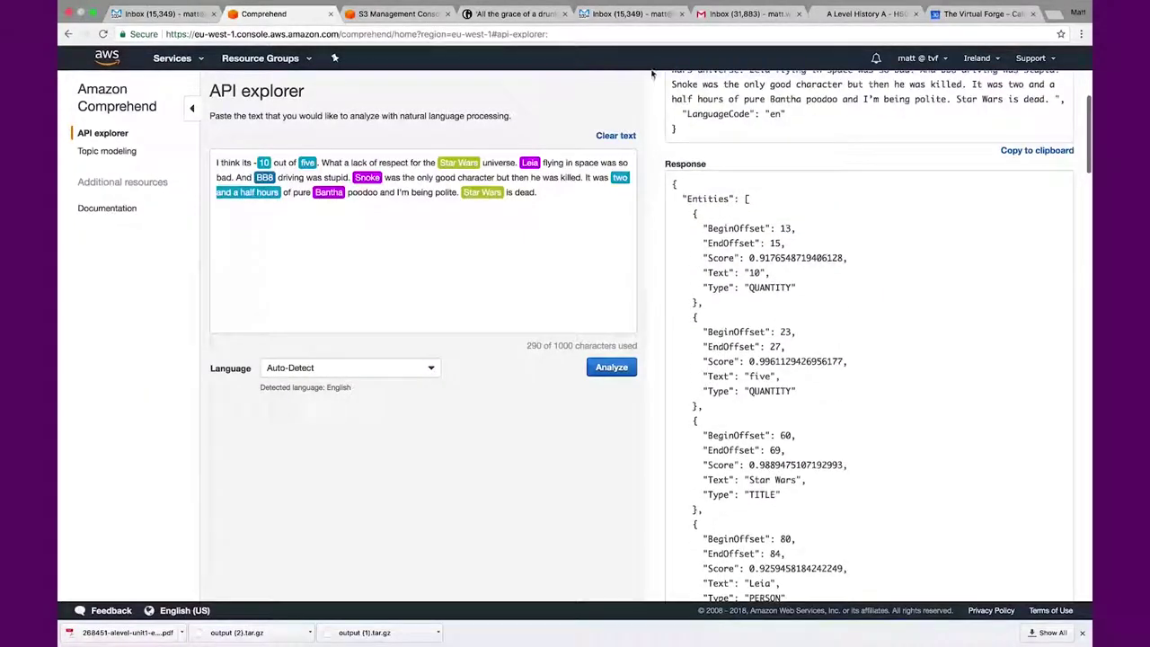
pyautogui.scroll(4, 705, 114)
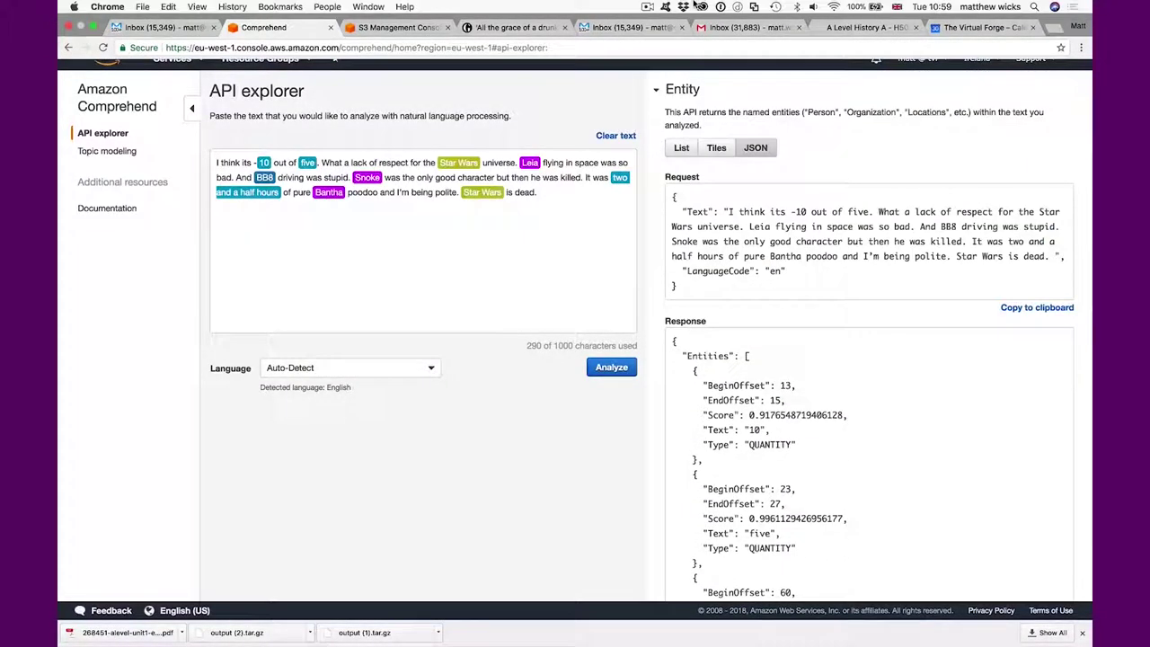
pyautogui.click(646, 7)
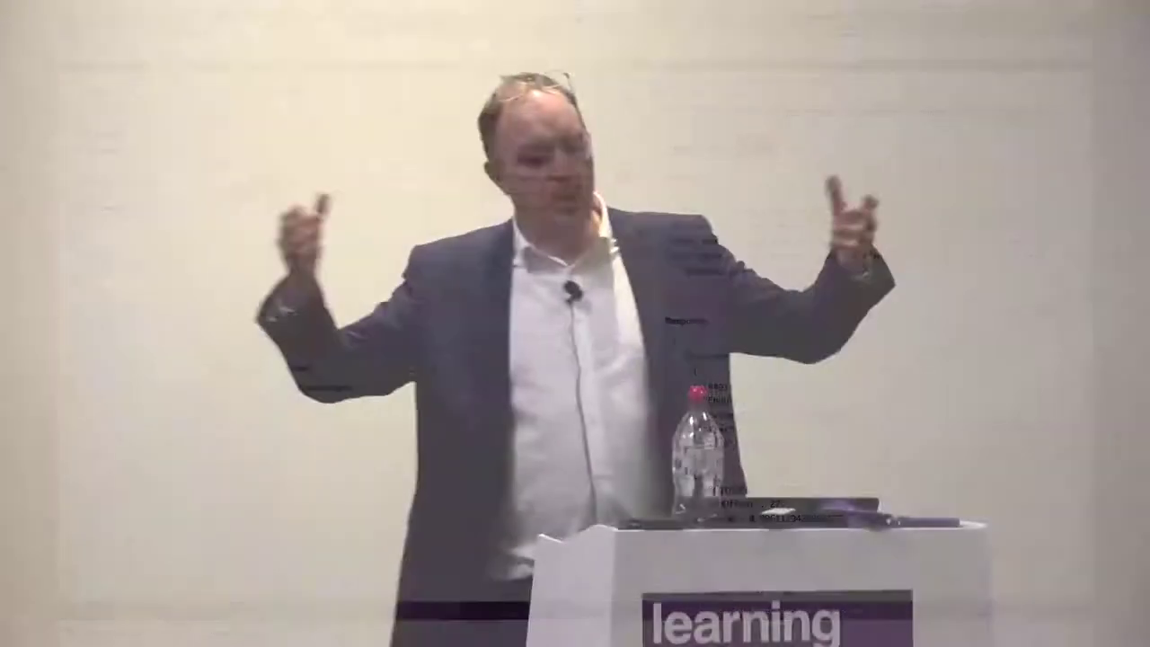
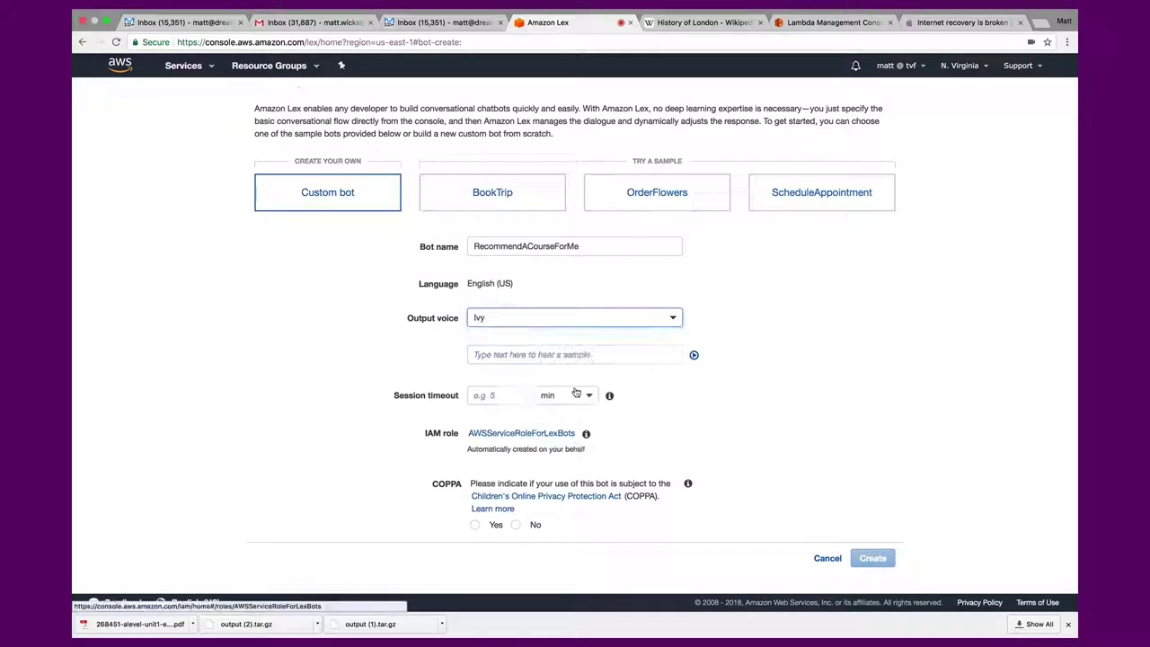
# - Create the RecommendACourseForMe custom bot in Amazon Lex with output voice Joanna, a 2-minute session timeout and COPPA answered No
pyautogui.click(601, 317)
pyautogui.scroll(2, 568, 370)
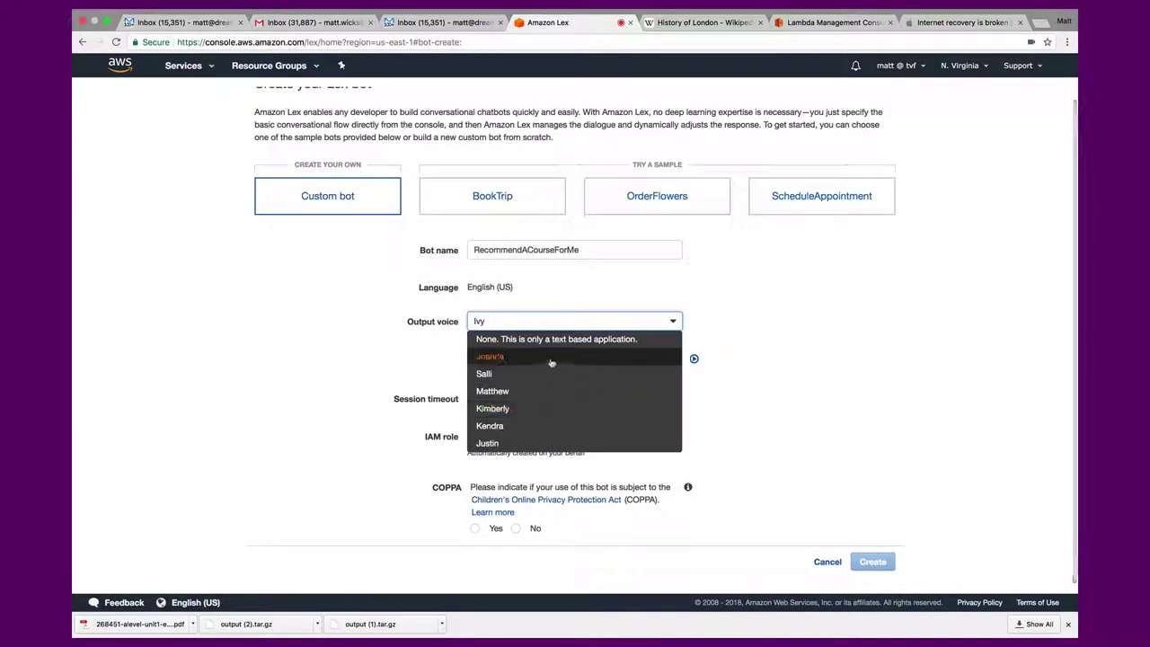
pyautogui.click(551, 357)
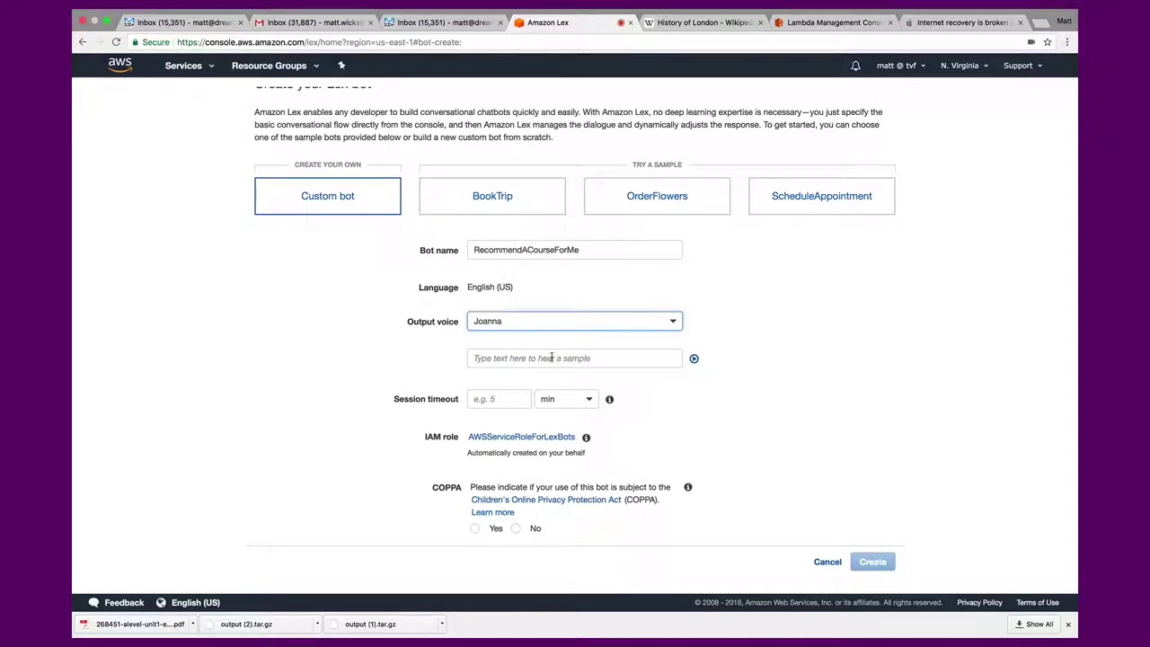
pyautogui.click(514, 401)
pyautogui.write('2')
pyautogui.click(710, 412)
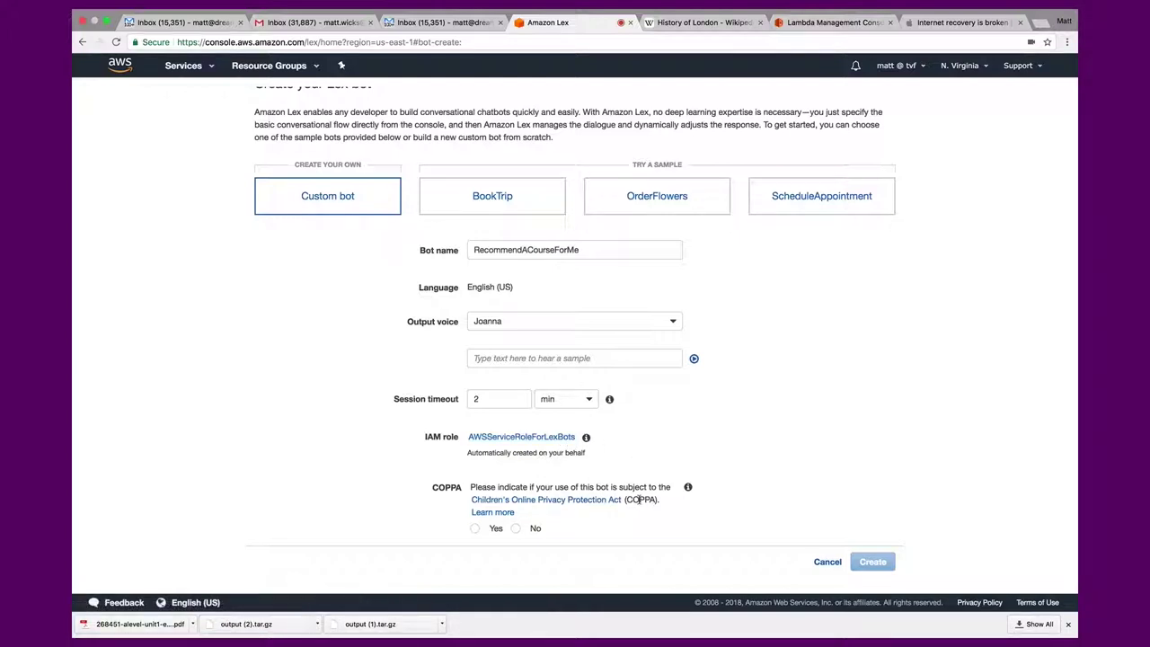
pyautogui.click(517, 529)
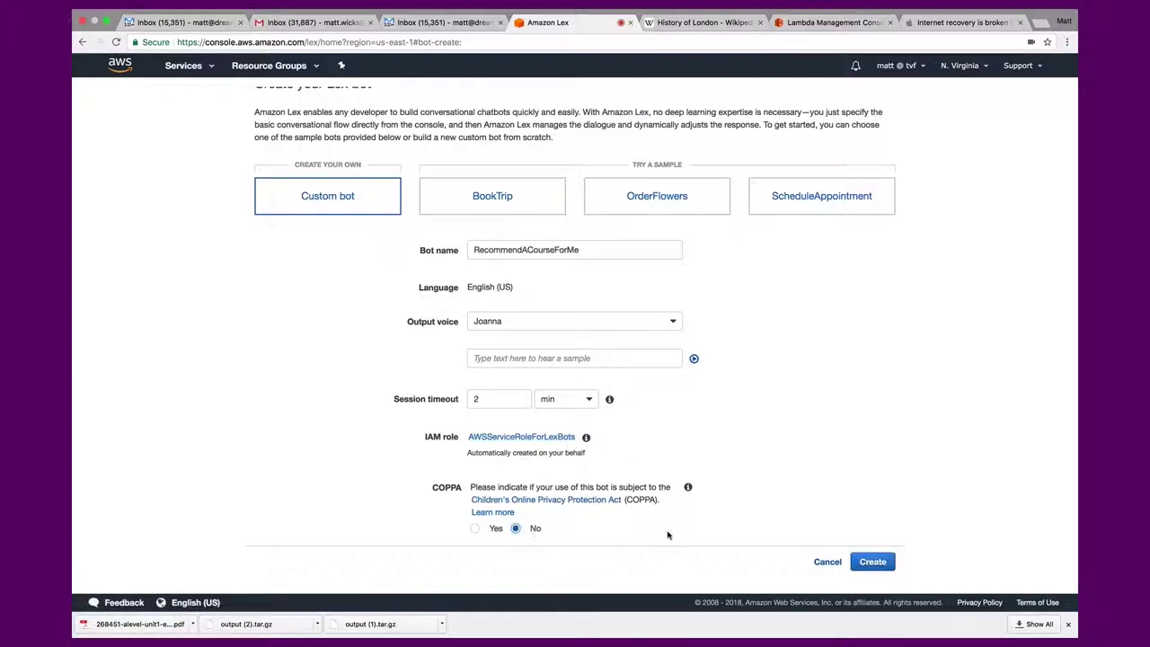
pyautogui.click(866, 562)
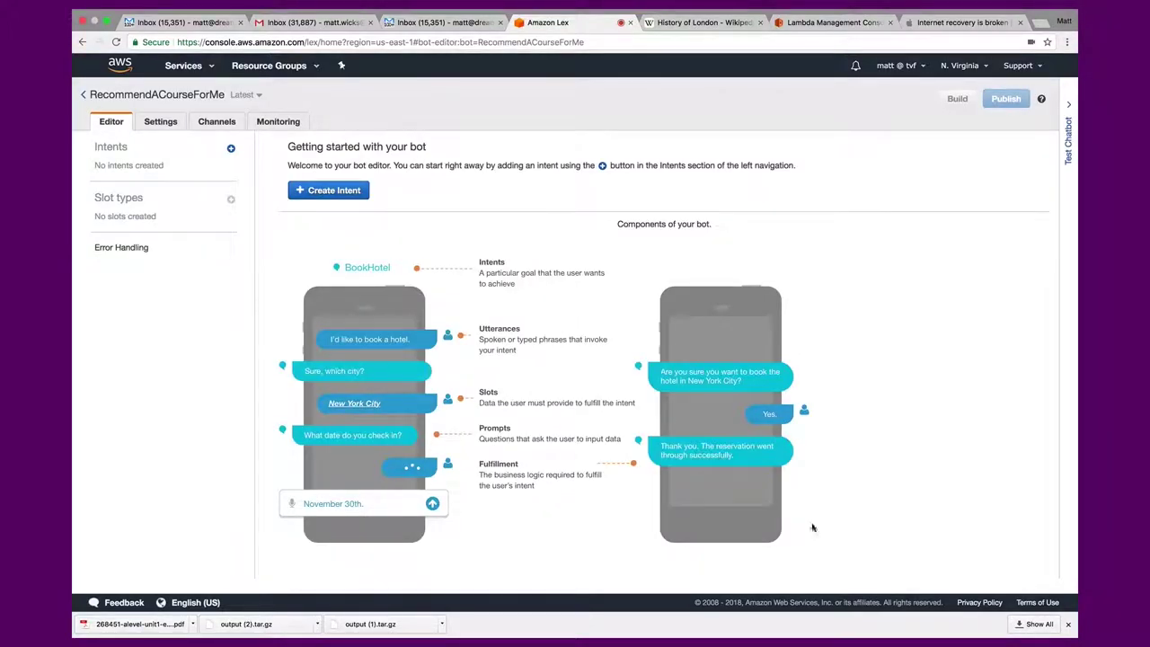
# - Create a new intent named TakeACourseIntent and add it to the bot
pyautogui.click(332, 191)
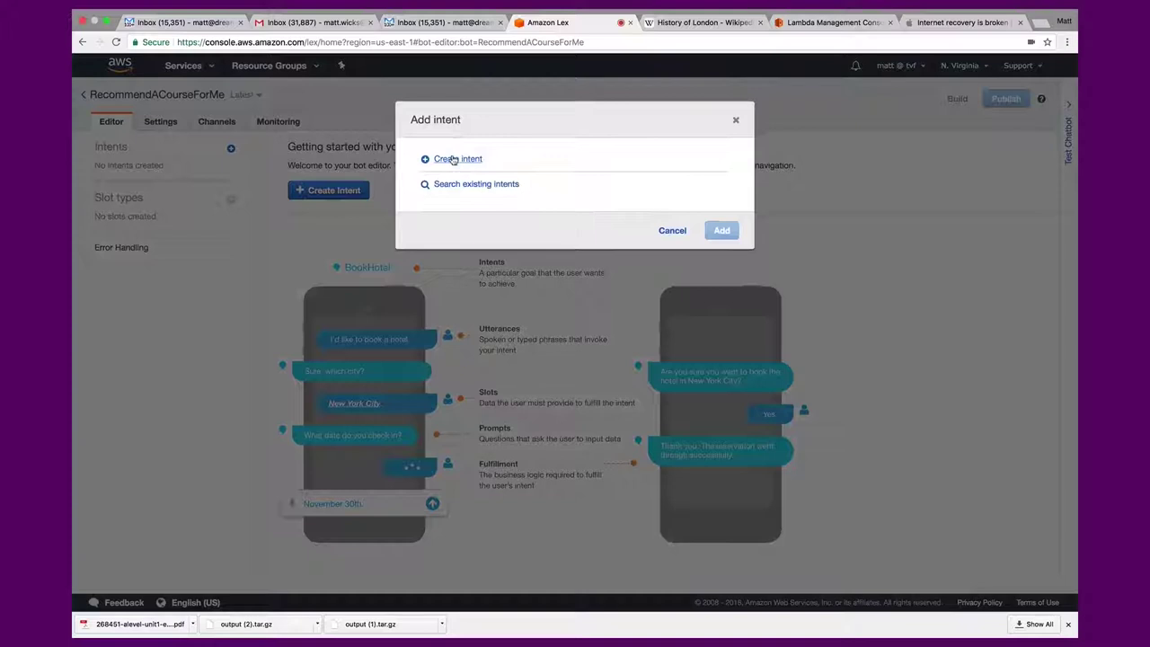
pyautogui.click(447, 158)
pyautogui.click(504, 184)
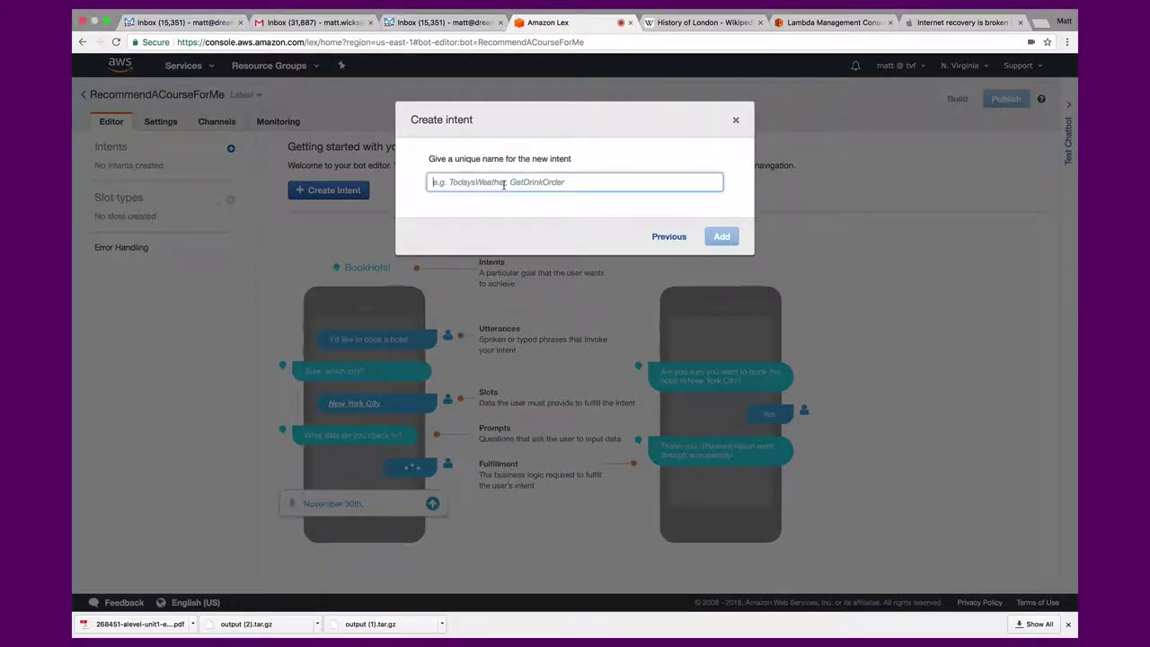
pyautogui.write('TakeAS')
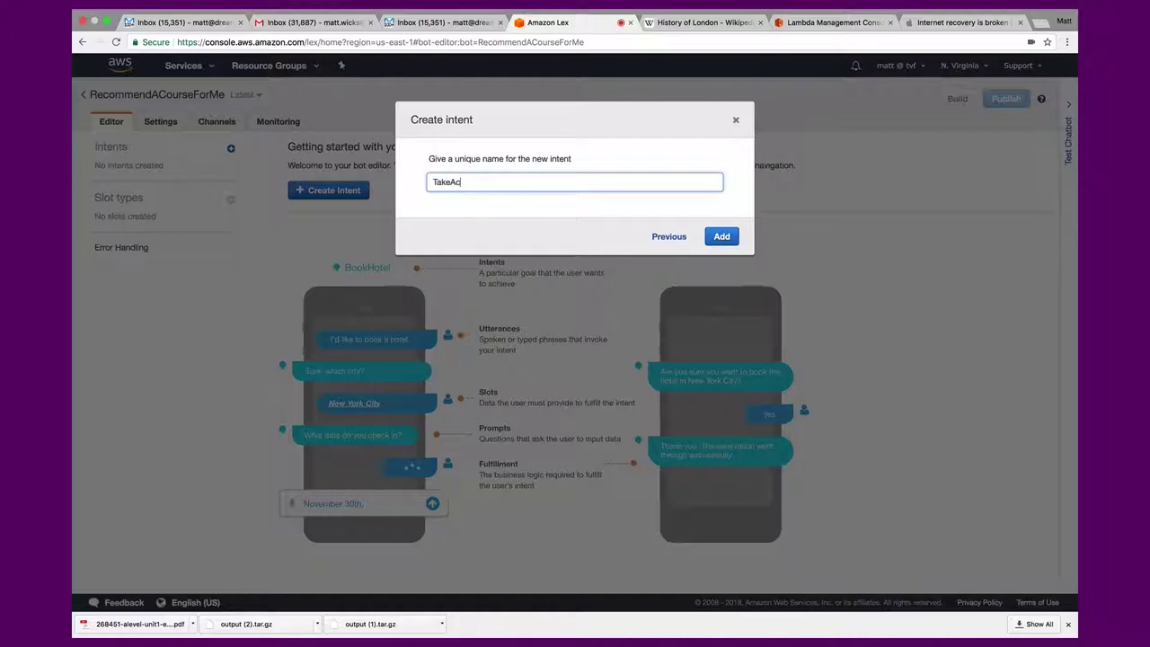
pyautogui.write('ourseIntent')
pyautogui.click(731, 237)
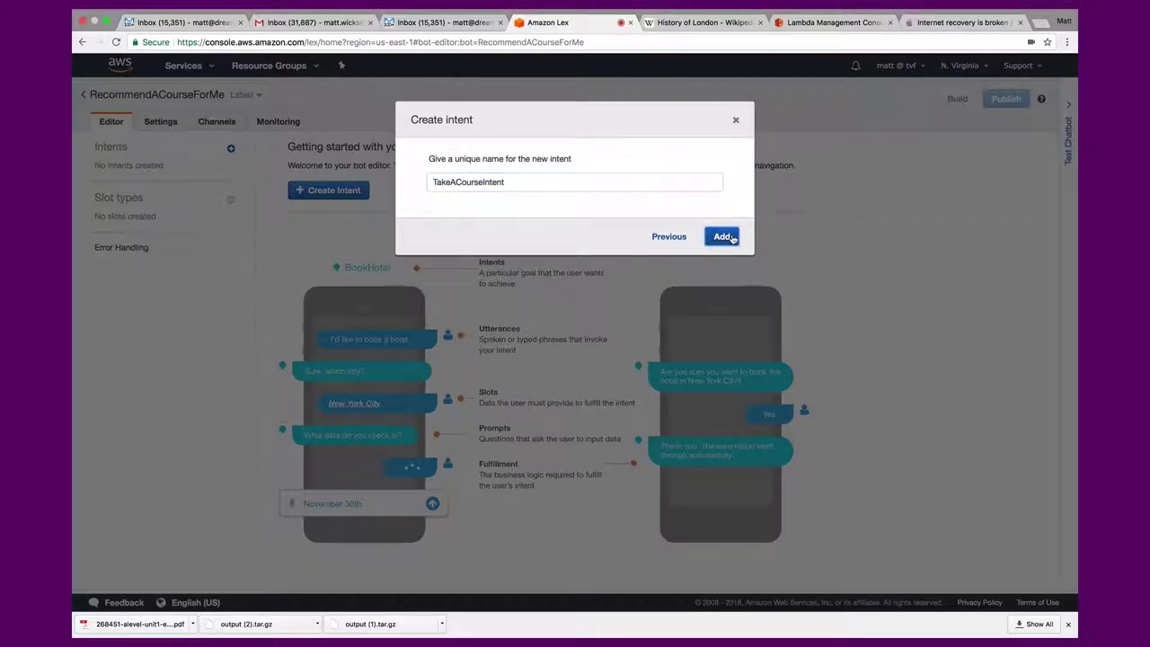
# - Add the sample utterance "I'd like to take a course" to TakeACourseIntent
pyautogui.click(419, 204)
pyautogui.write("I'd like to take a C")
pyautogui.write('COURSE')
pyautogui.press('BackSpace')
pyautogui.press('BackSpace')
pyautogui.press('BackSpace')
pyautogui.press('BackSpace')
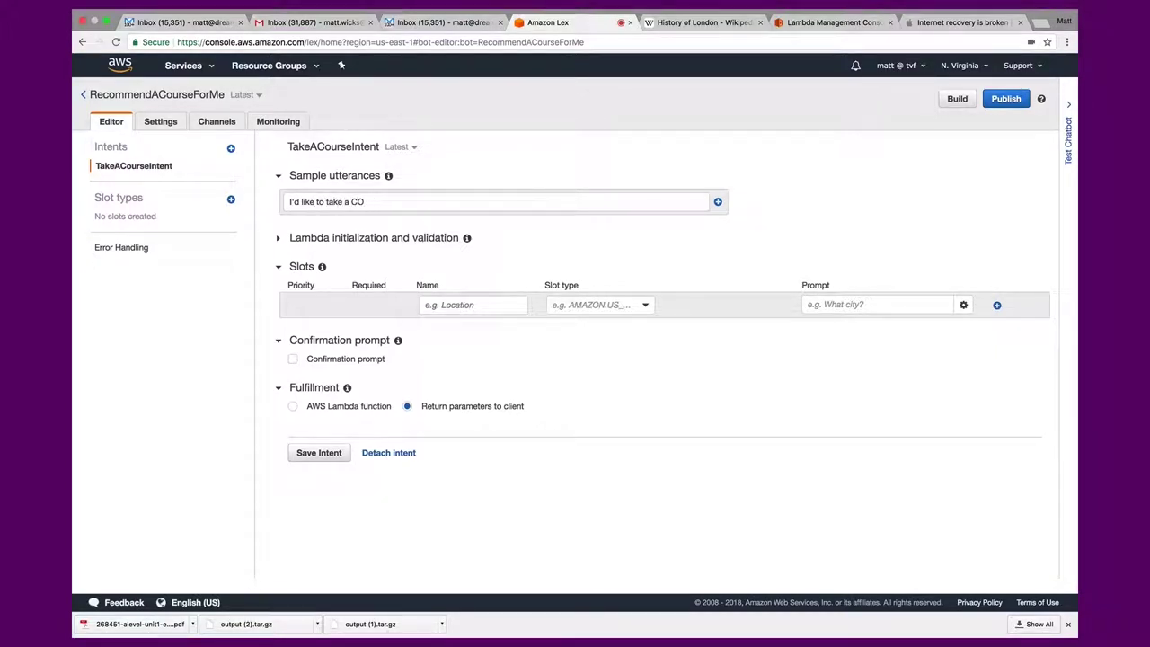
pyautogui.write('urse')
pyautogui.click(717, 201)
# - Add the sample utterances "I'd like to learn about a city" and "tell me about a city"
pyautogui.write("I'd like to learn about a city")
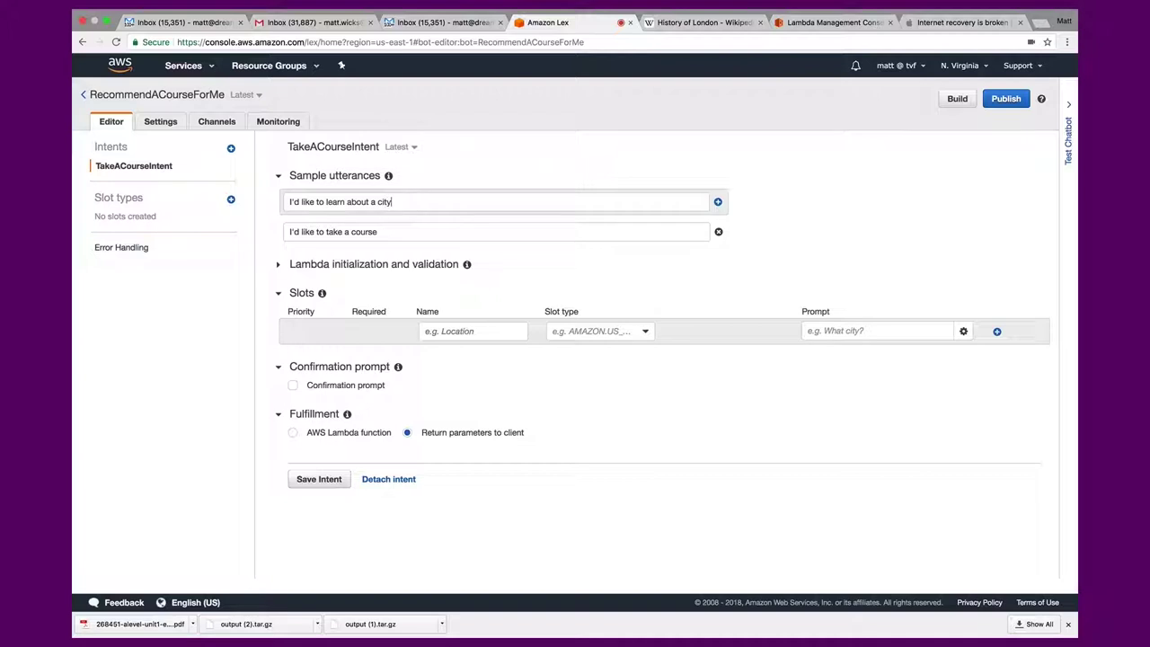
pyautogui.click(718, 201)
pyautogui.click(466, 203)
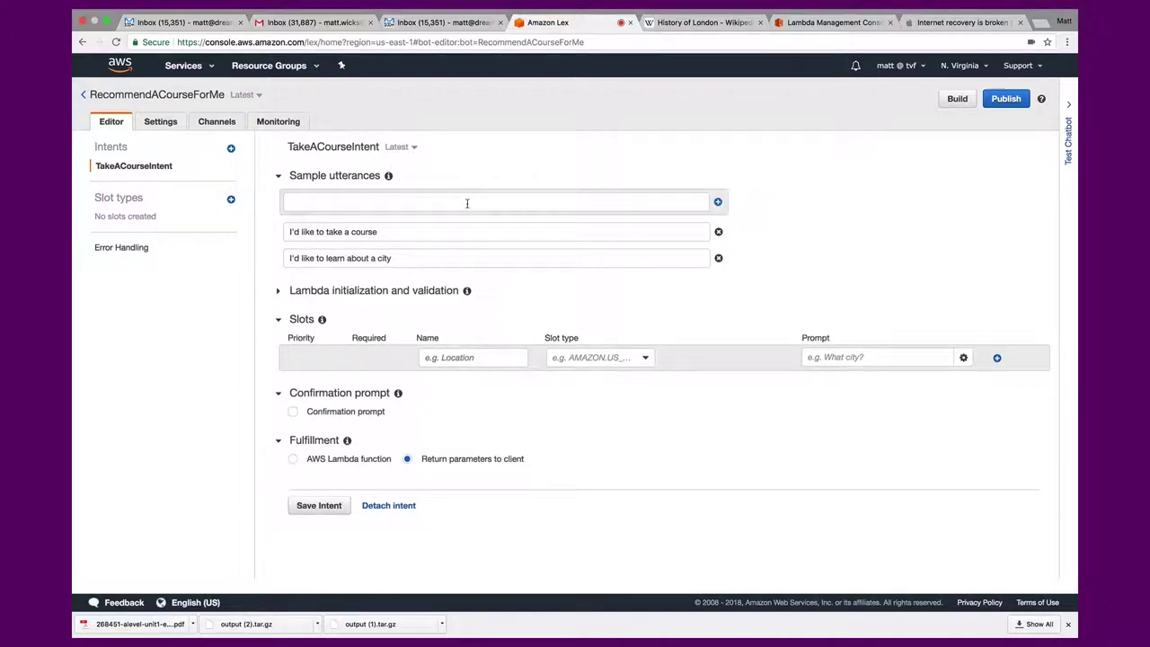
pyautogui.write('tell me about a city')
pyautogui.click(717, 201)
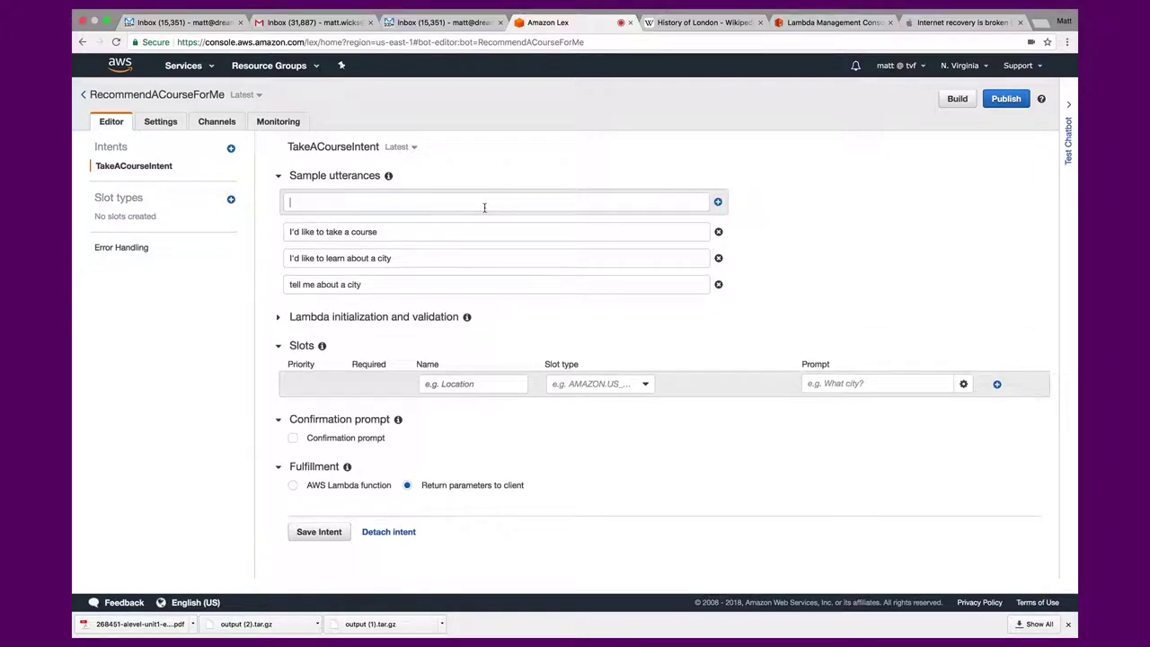
# - Add the sample utterance "give me some city facts baby" to the intent
pyautogui.click(484, 207)
pyautogui.write('give me some cvity')
pyautogui.press('BackSpace')
pyautogui.write('facts baby')
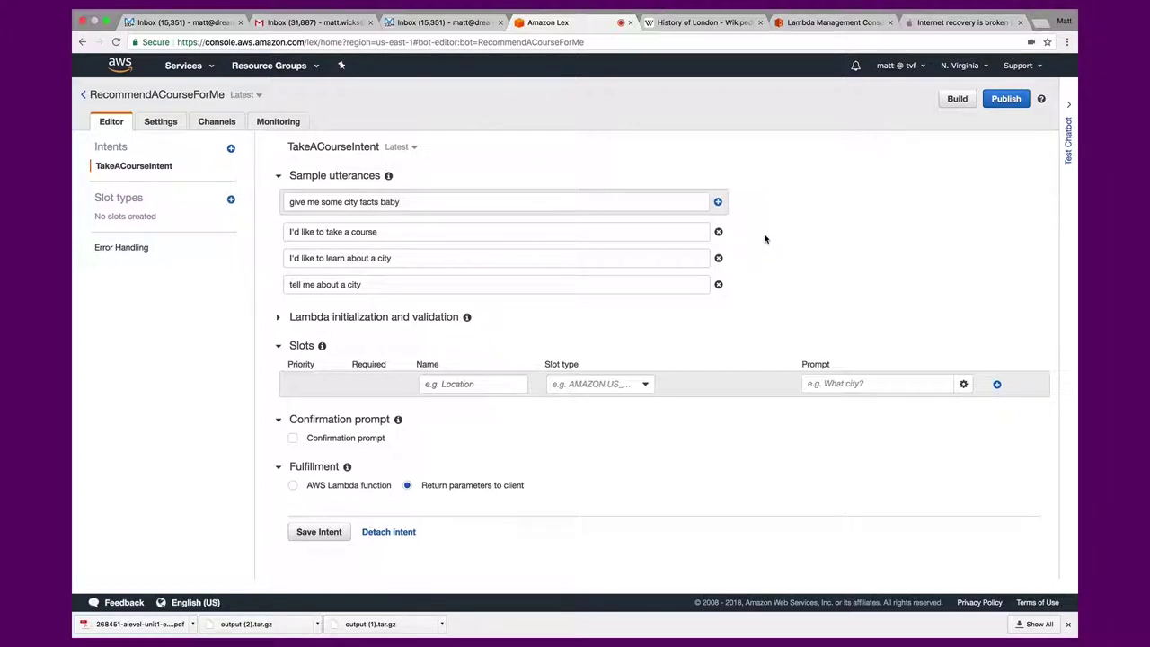
pyautogui.click(718, 201)
# - Give the new slot the prompt "which city would you like to learn about?" and the name city
pyautogui.scroll(-1, 765, 314)
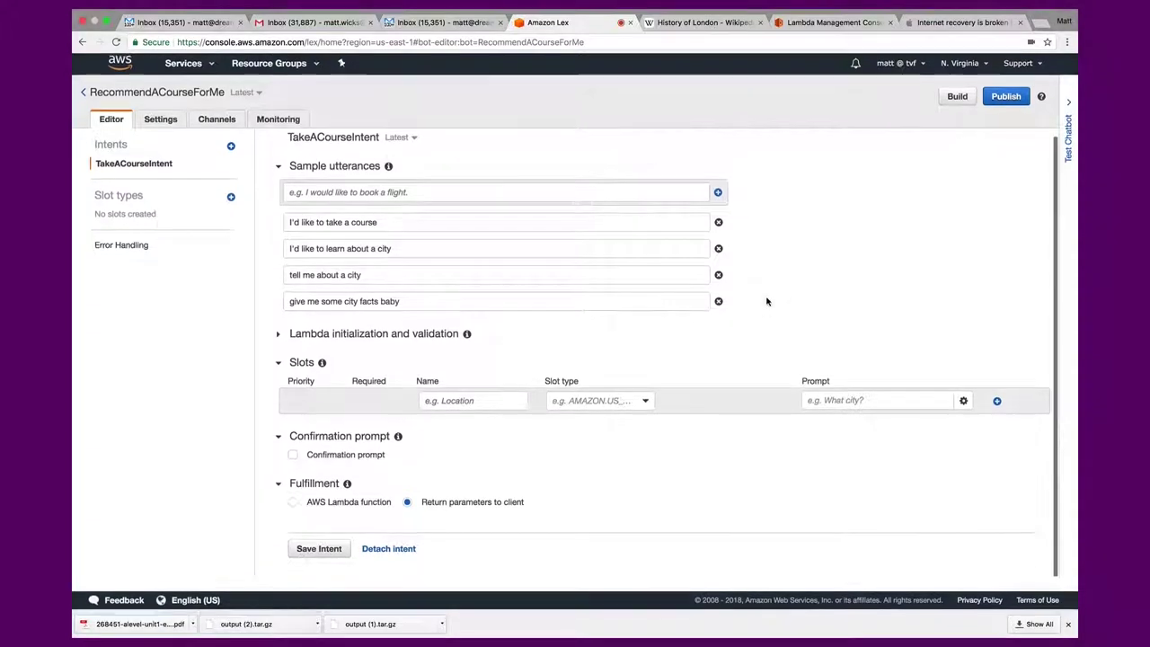
pyautogui.click(829, 400)
pyautogui.write('which city would yo')
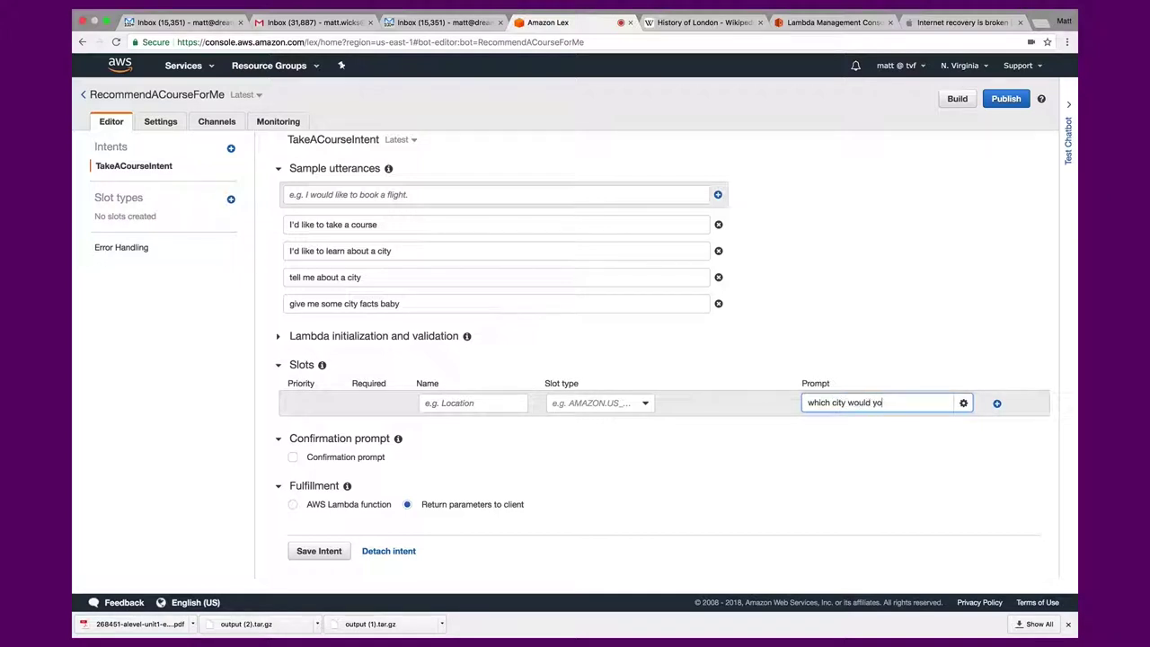
pyautogui.write('u like to learn about?')
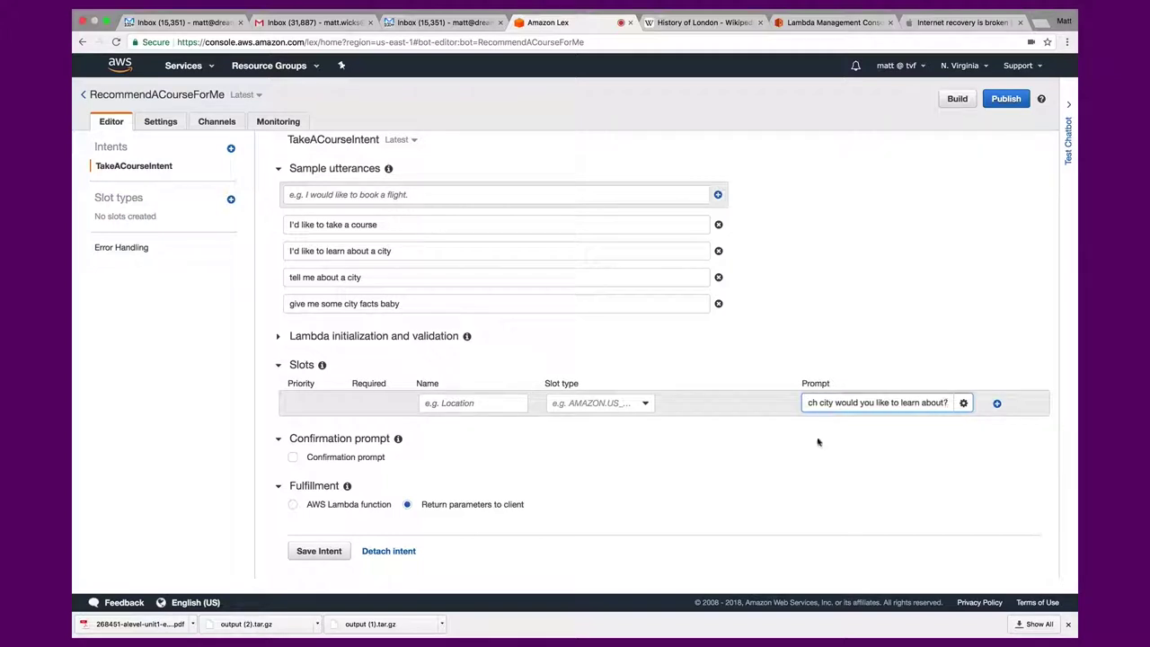
pyautogui.click(494, 402)
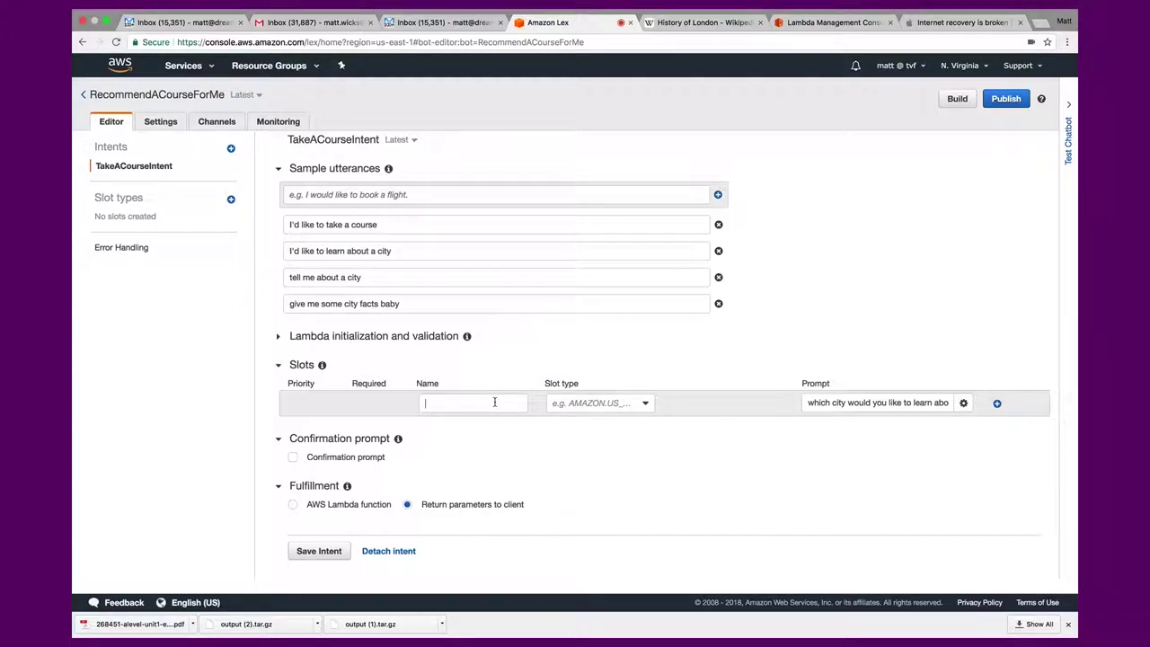
pyautogui.write('city')
# - Set the city slot's type to the built-in type beginning AMAZON.EUROPE and add the slot to the intent
pyautogui.click(623, 406)
pyautogui.scroll(-1, 620, 435)
pyautogui.scroll(-3, 620, 435)
pyautogui.scroll(-5, 617, 473)
pyautogui.scroll(-5, 617, 473)
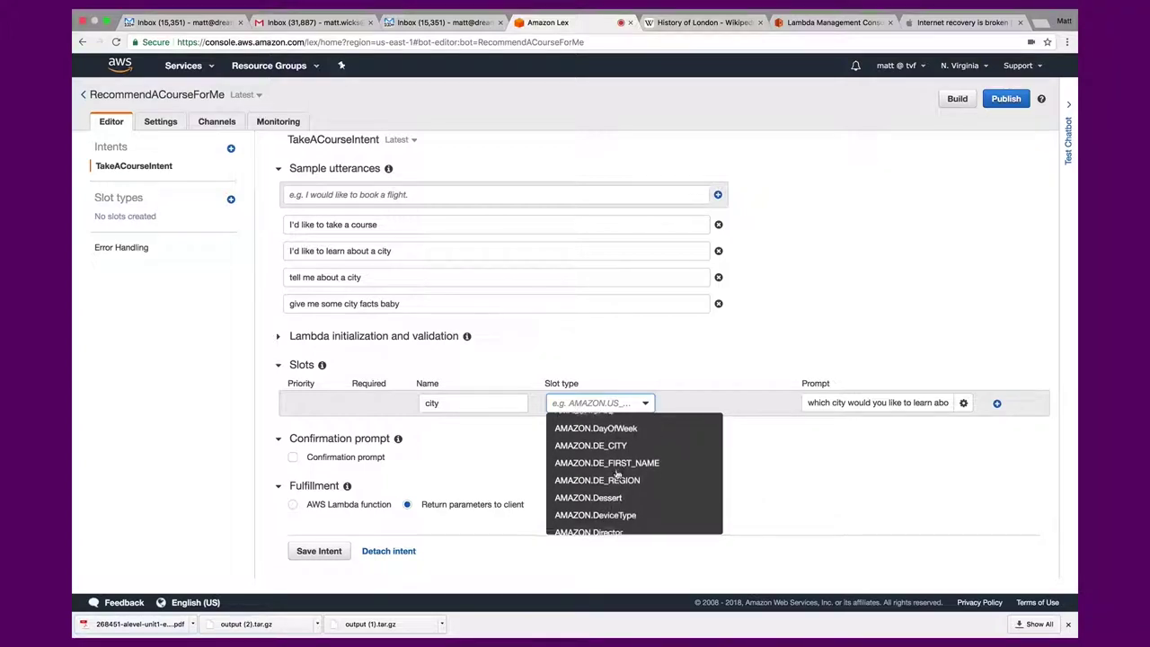
pyautogui.scroll(-3, 617, 473)
pyautogui.scroll(-1, 617, 473)
pyautogui.click(615, 497)
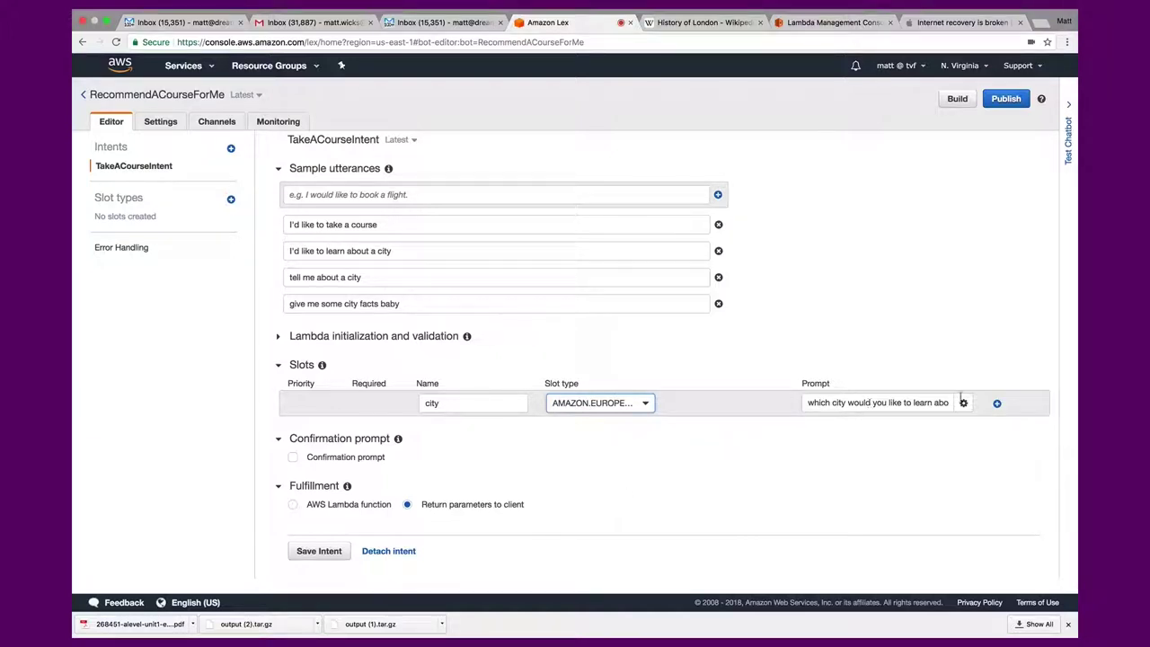
pyautogui.click(998, 405)
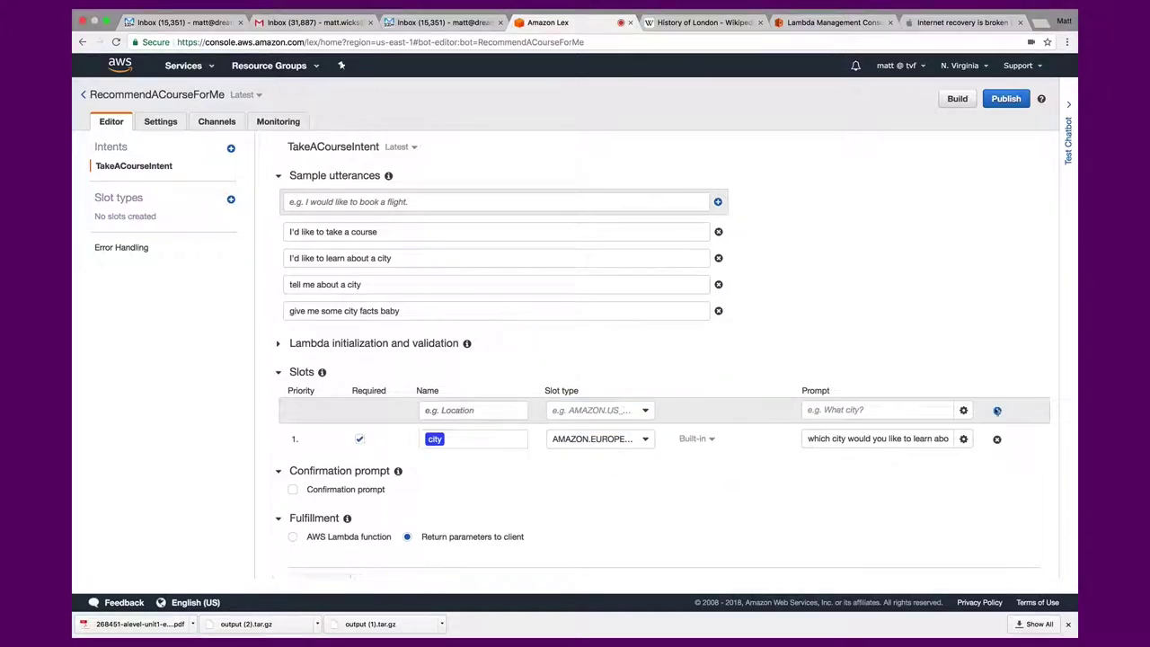
# - Start a new custom slot type for a second slot and name it SubjectTypes
pyautogui.scroll(-1, 916, 486)
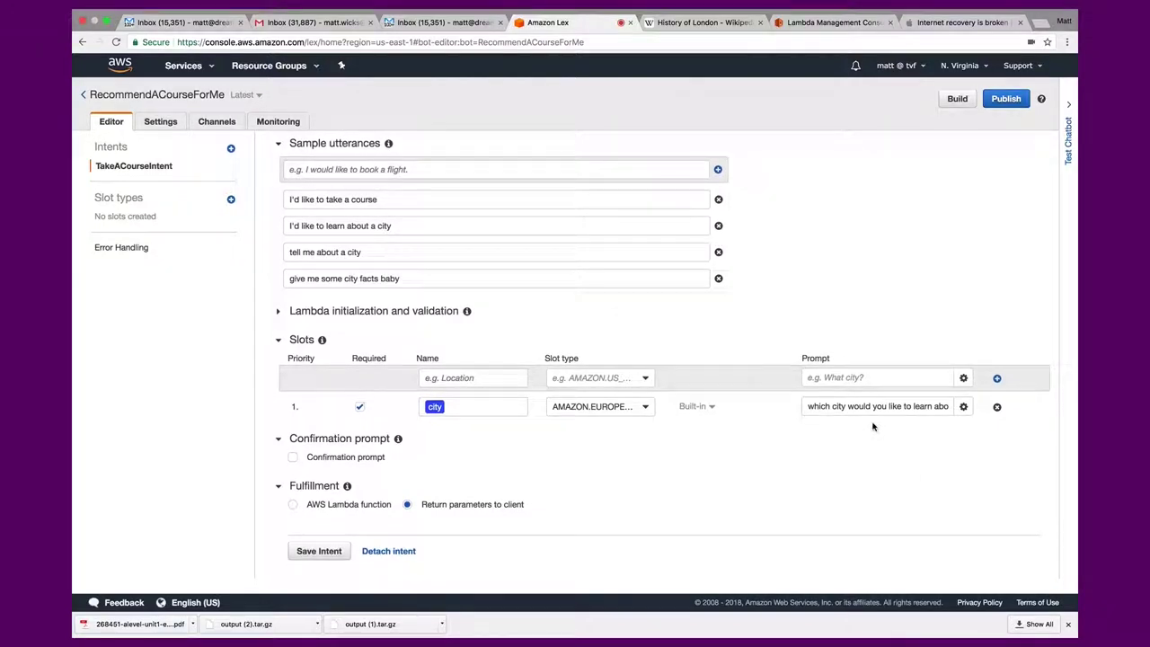
pyautogui.click(838, 379)
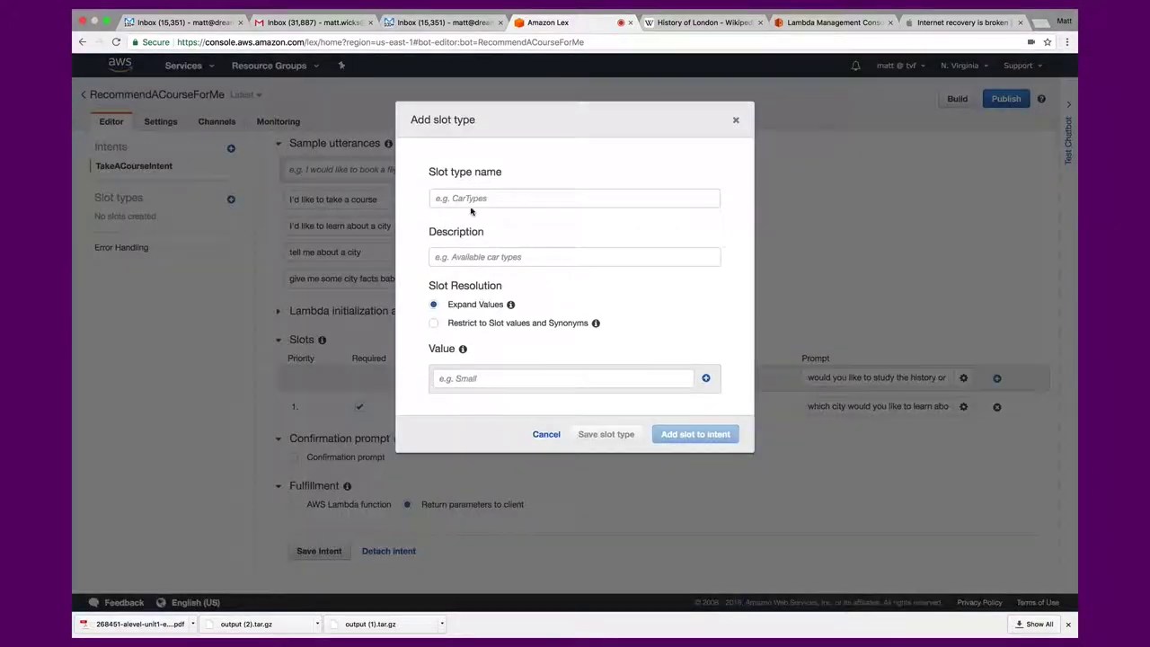
pyautogui.click(471, 200)
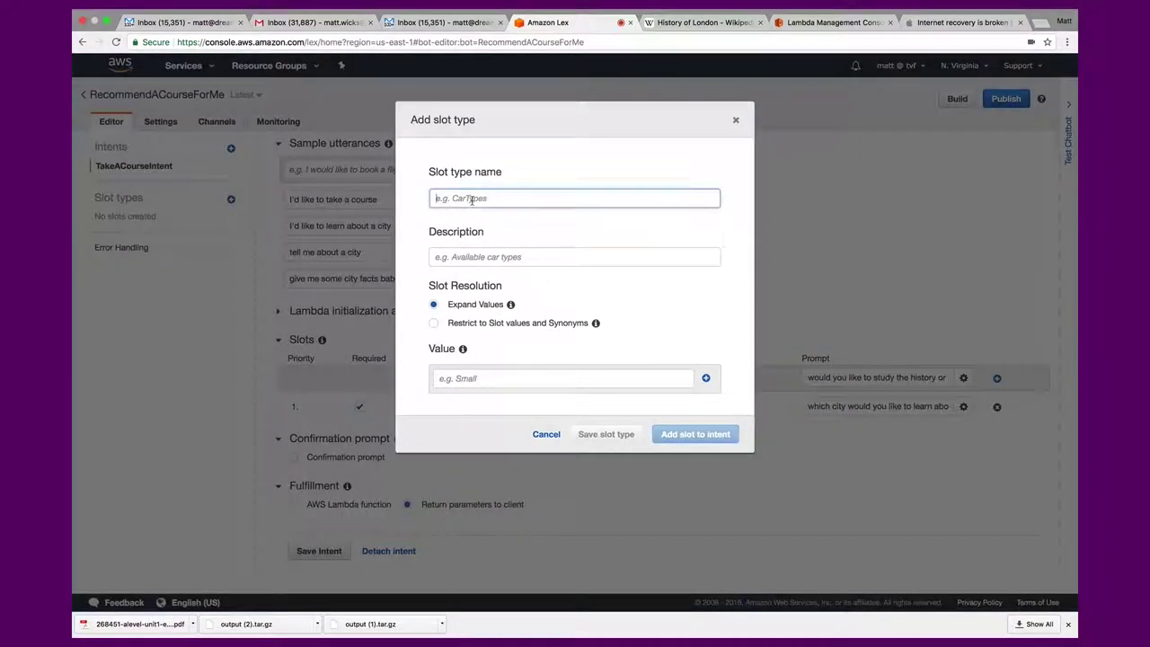
pyautogui.write('Su')
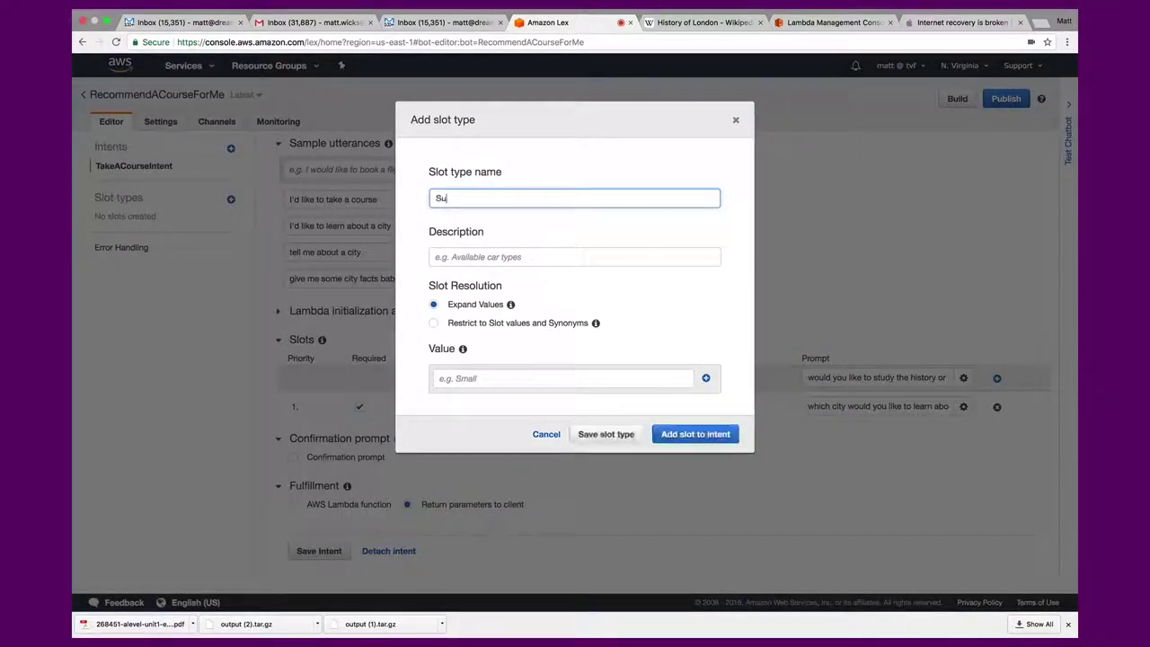
pyautogui.write('bjectTypes')
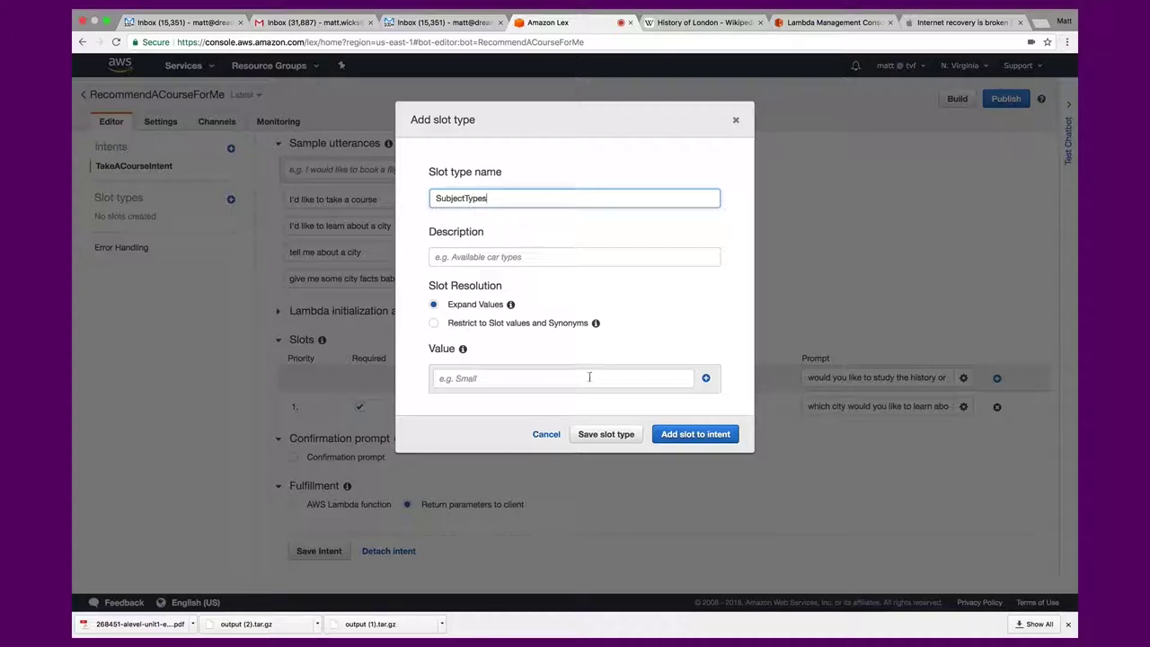
# - Enter the values history and language for the SubjectTypes slot type and save it
pyautogui.moveTo(511, 307)
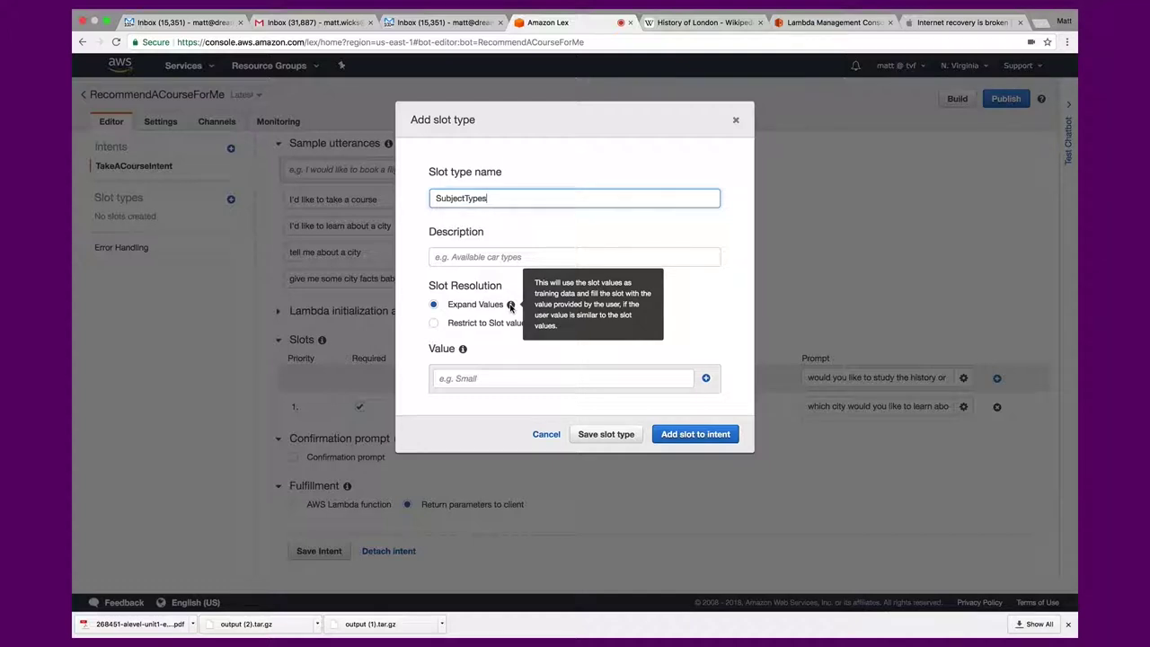
pyautogui.click(479, 378)
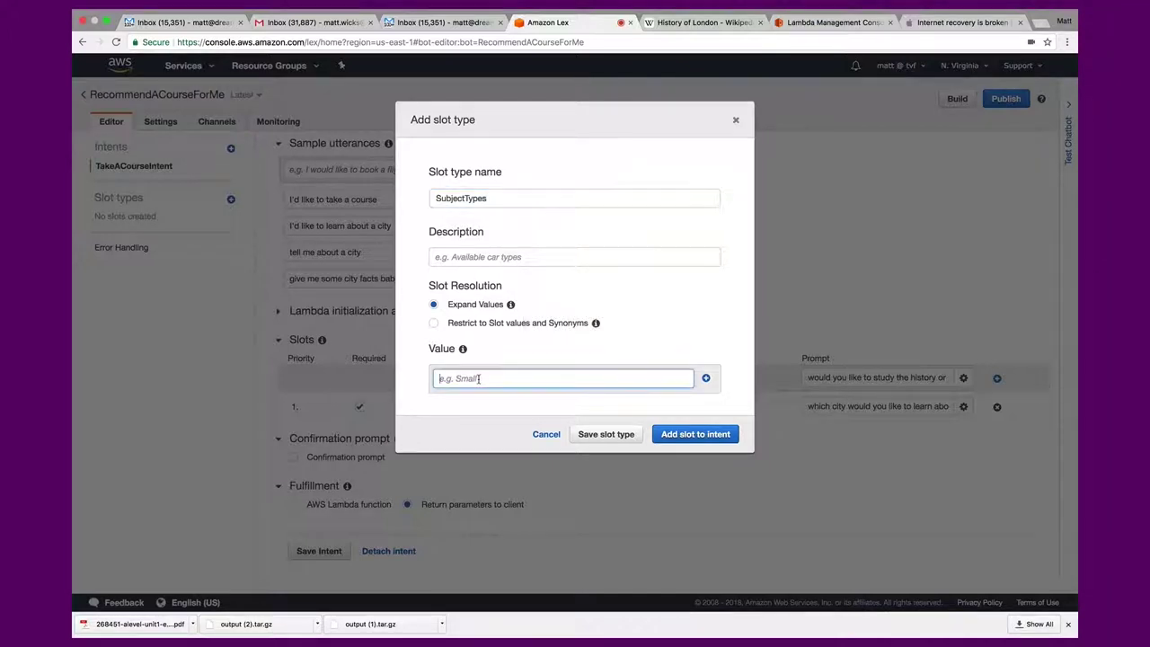
pyautogui.write('hostory')
pyautogui.press('BackSpace')
pyautogui.press('BackSpace')
pyautogui.press('BackSpace')
pyautogui.click(705, 378)
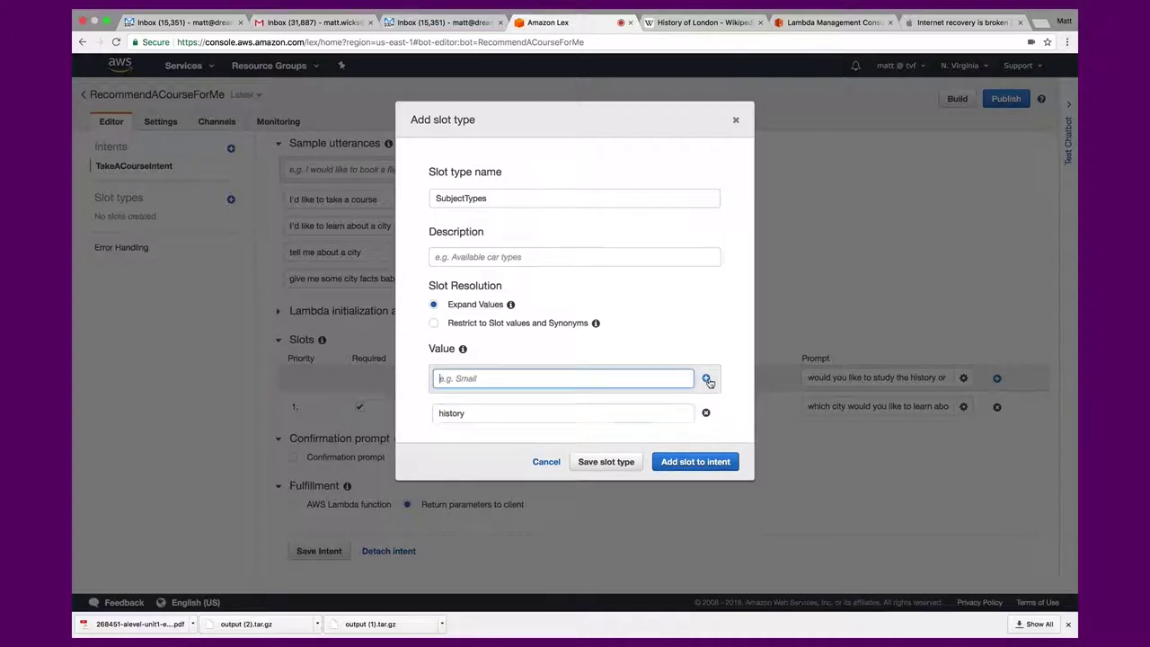
pyautogui.write('language')
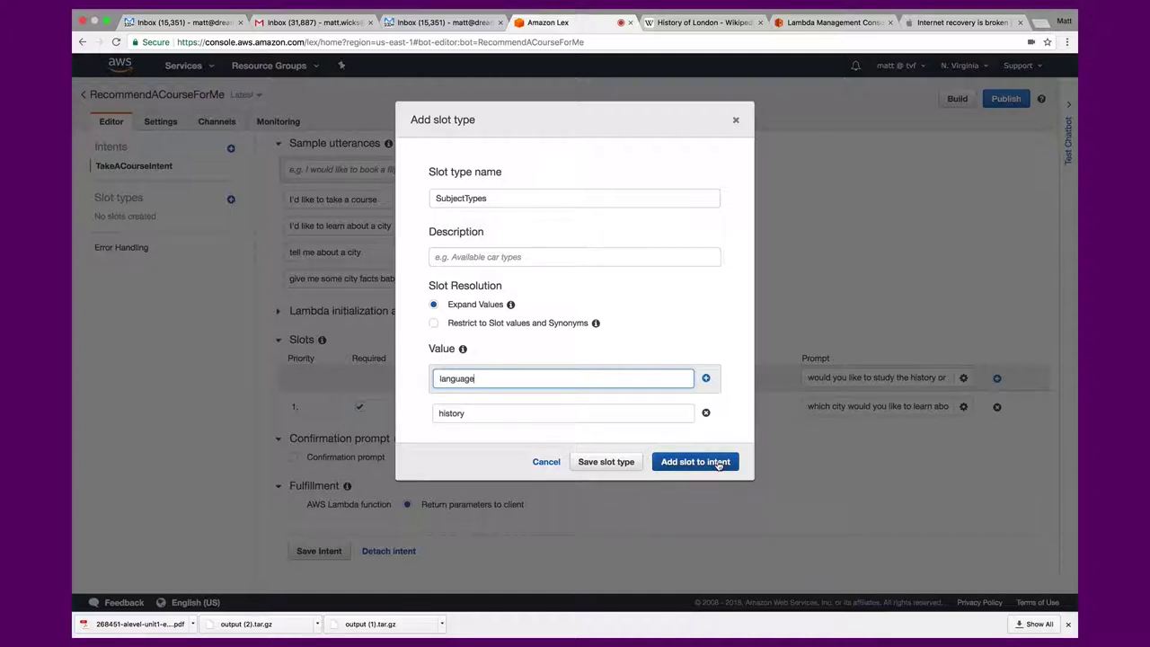
pyautogui.click(629, 464)
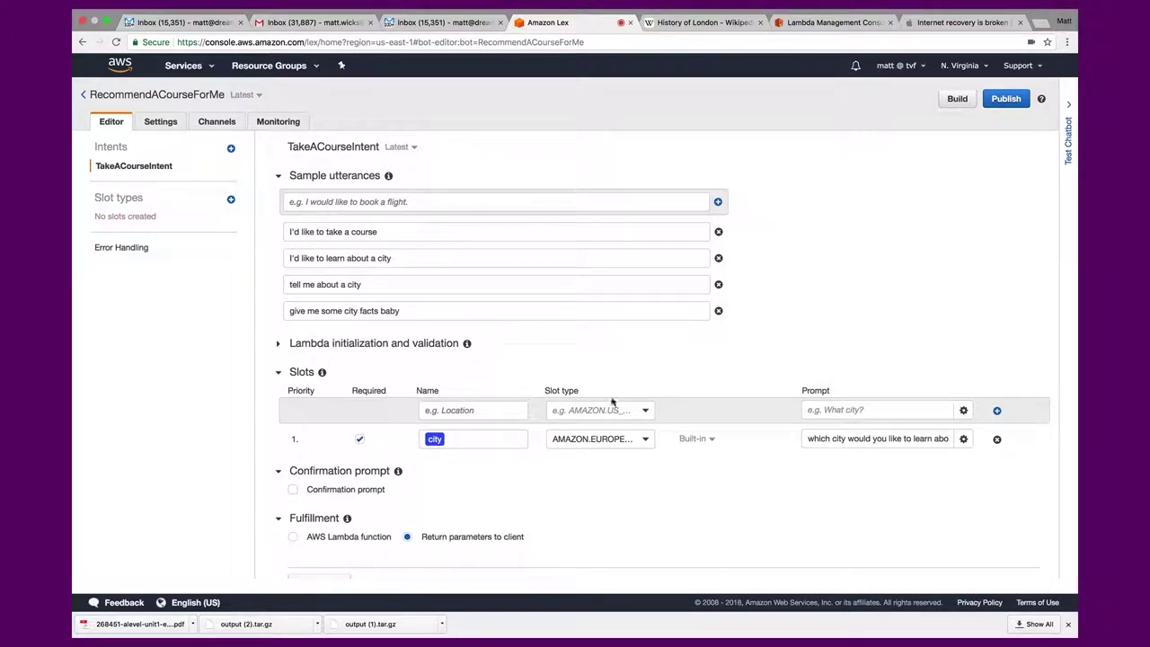
# - Set the new slot's type to SubjectTypes and its prompt to "would you like to learn about the history or language of this city?"
pyautogui.click(641, 412)
pyautogui.click(624, 430)
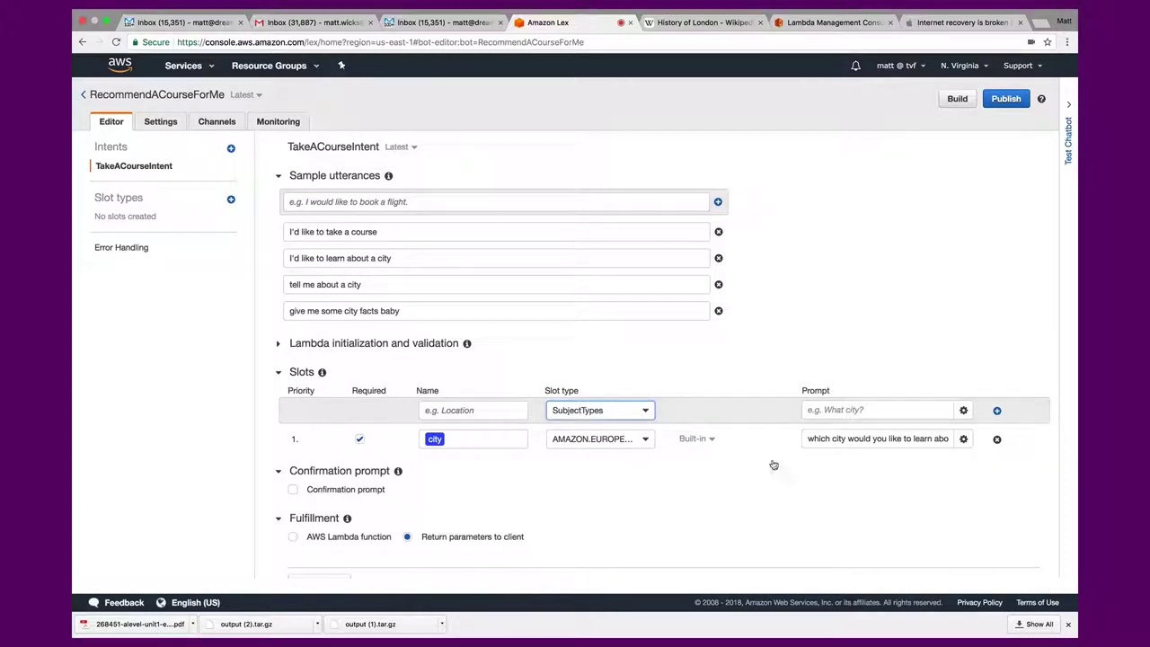
pyautogui.click(835, 412)
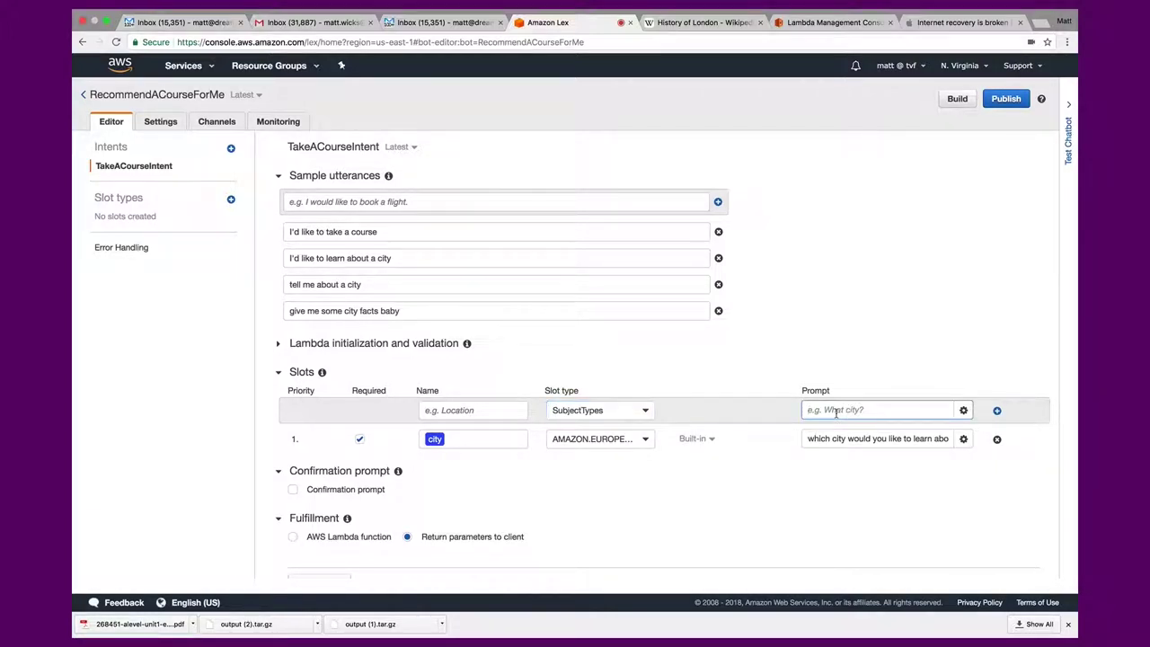
pyautogui.write('would you like ty')
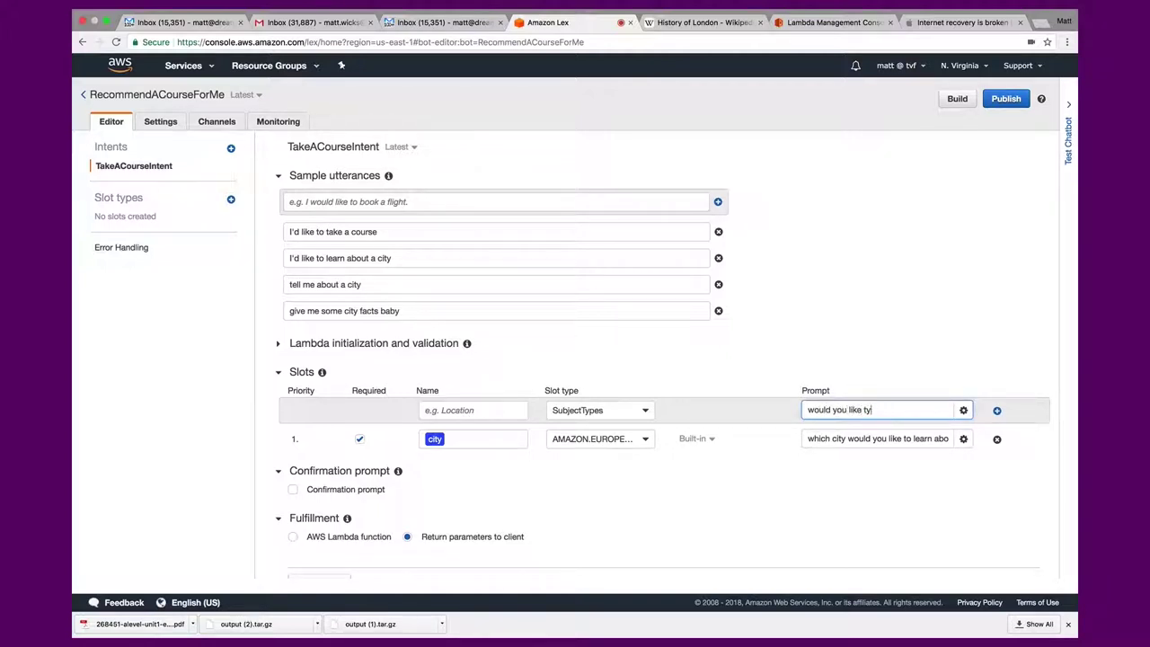
pyautogui.write('o stbout the histo')
pyautogui.press('BackSpace')
pyautogui.press('BackSpace')
pyautogui.press('BackSpace')
pyautogui.press('BackSpace')
pyautogui.write('out the history')
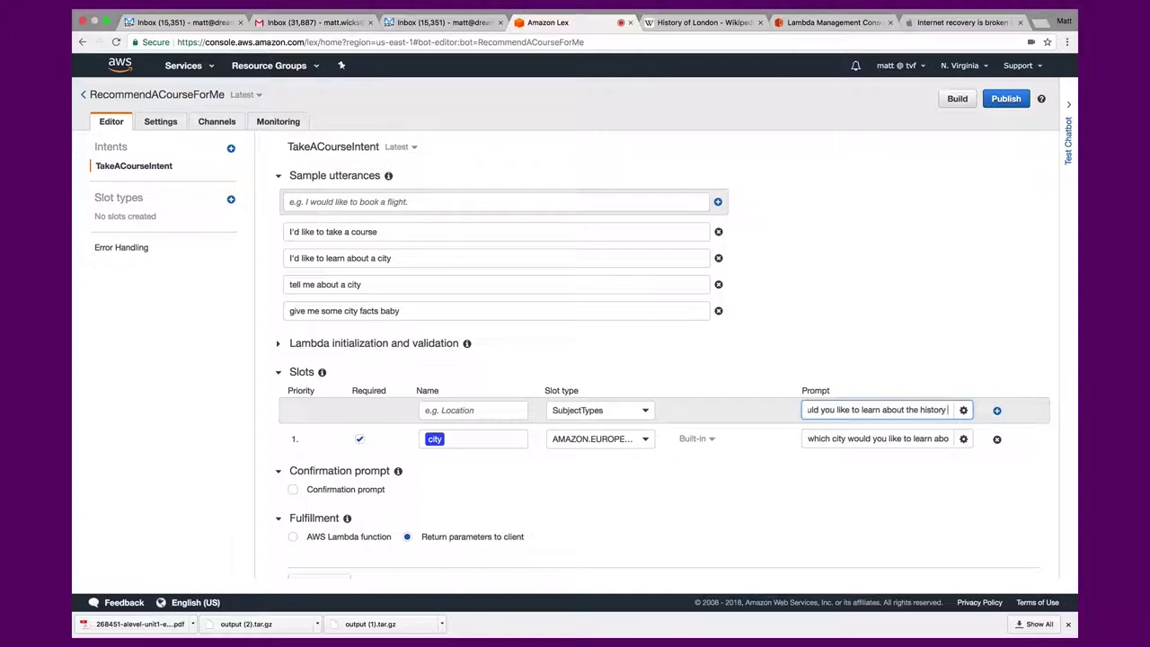
pyautogui.write(' or langauge')
pyautogui.press('BackSpace')
pyautogui.press('BackSpace')
pyautogui.press('BackSpace')
pyautogui.press('BackSpace')
pyautogui.press('BackSpace')
pyautogui.write('uage')
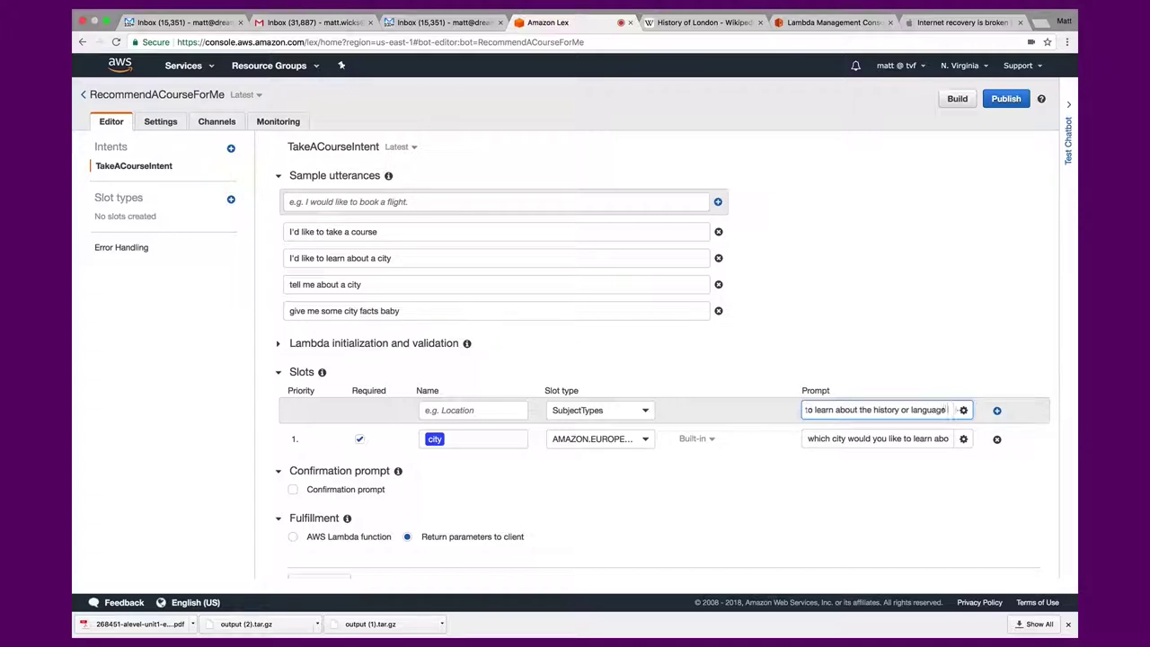
pyautogui.write(' of this dity?')
# - Name the new slot subject and add it to the intent as a required slot
pyautogui.click(487, 412)
pyautogui.write('so')
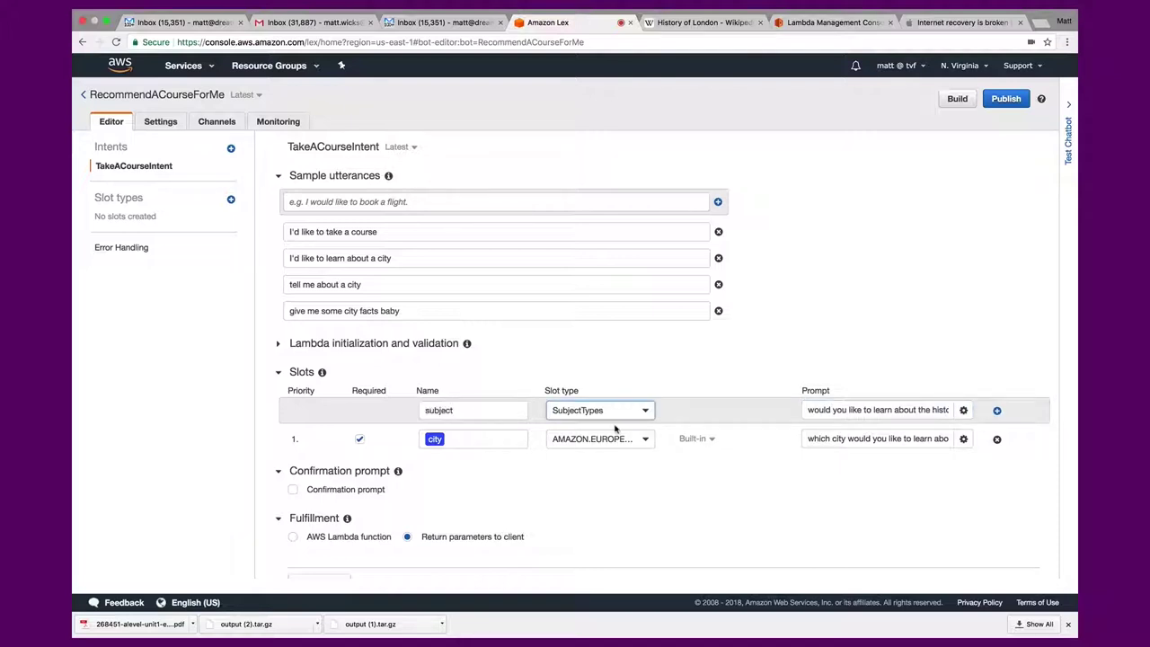
pyautogui.click(996, 410)
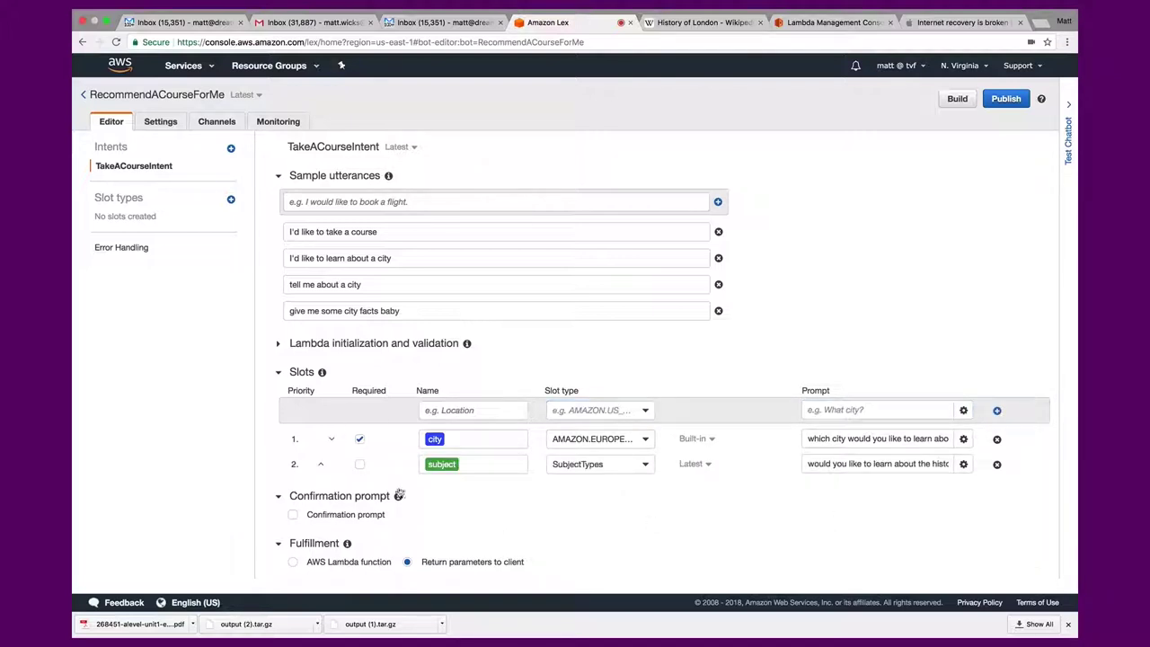
pyautogui.click(359, 463)
# - Enable the confirmation prompt and fill its confirm message with the suggestion "ok so you want to learn about {slotTwo} information in {historyChoice}?"
pyautogui.scroll(-2, 608, 531)
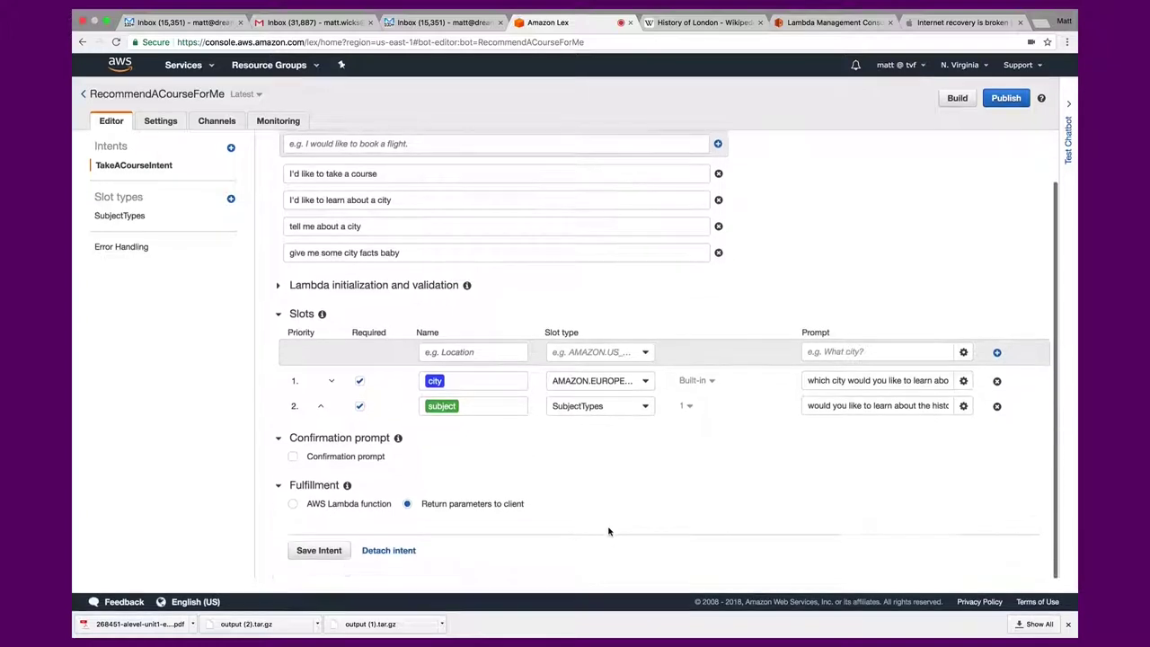
pyautogui.click(293, 457)
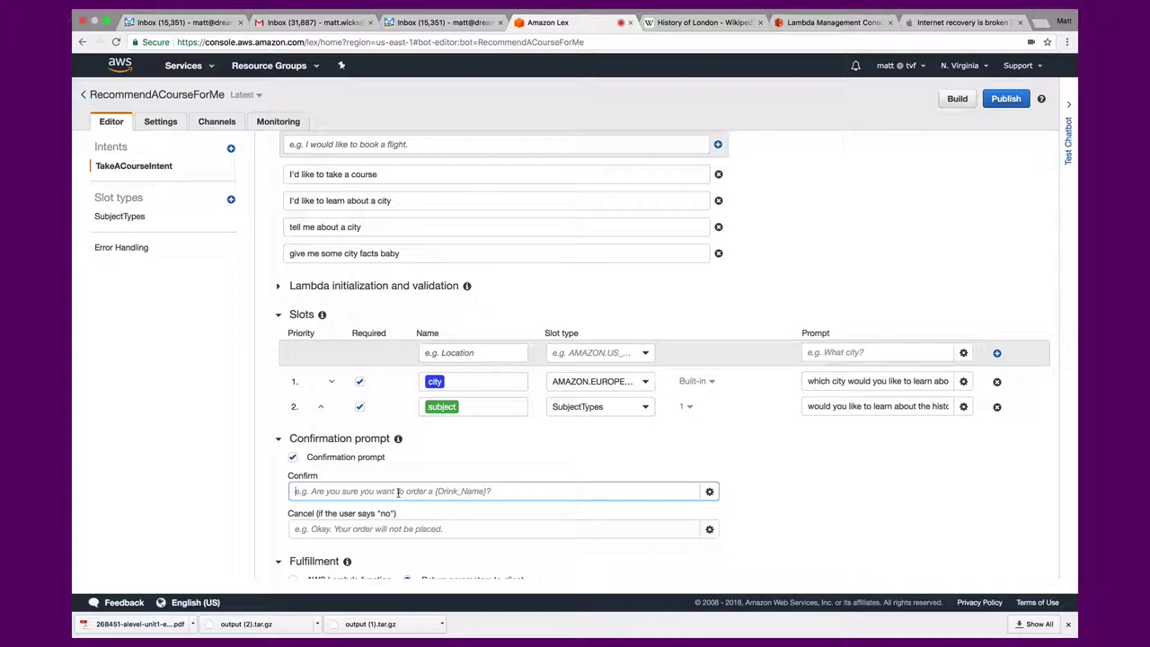
pyautogui.click(387, 485)
pyautogui.write('Ok,')
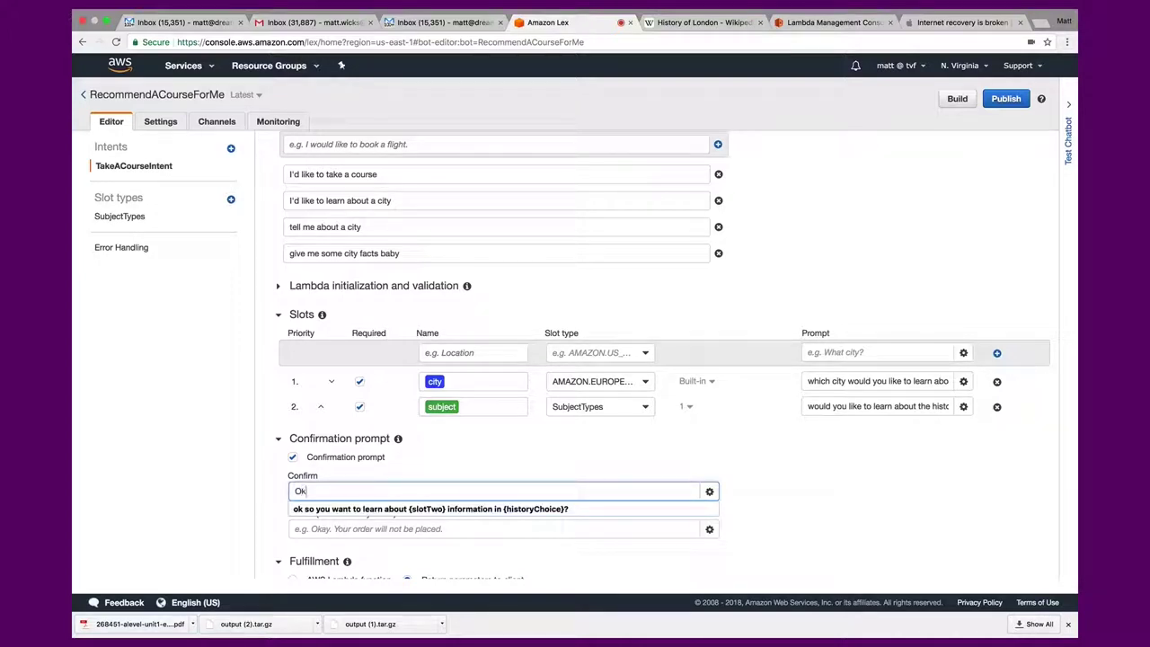
pyautogui.press('BackSpace')
pyautogui.press('BackSpace')
pyautogui.press('BackSpace')
pyautogui.press('Down')
pyautogui.press('Return')
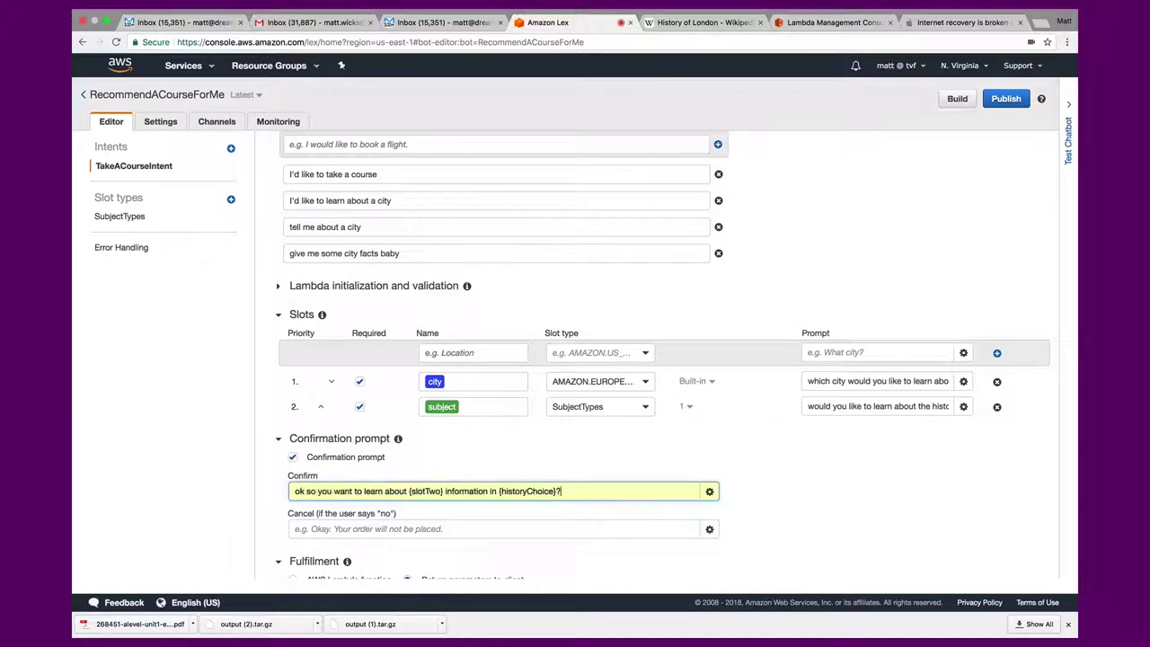
# - Edit the confirm message to read "ok so you want to learn about the {subject} of {city}?"
pyautogui.doubleClick(432, 493)
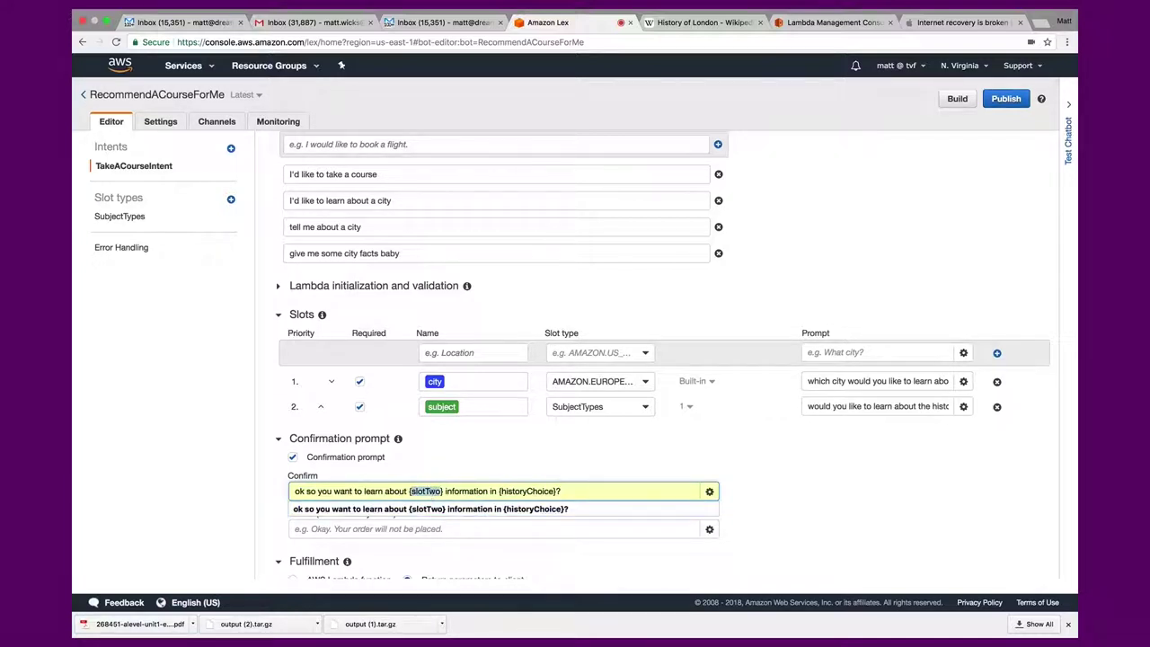
pyautogui.write('subject')
pyautogui.doubleClick(518, 490)
pyautogui.write('city')
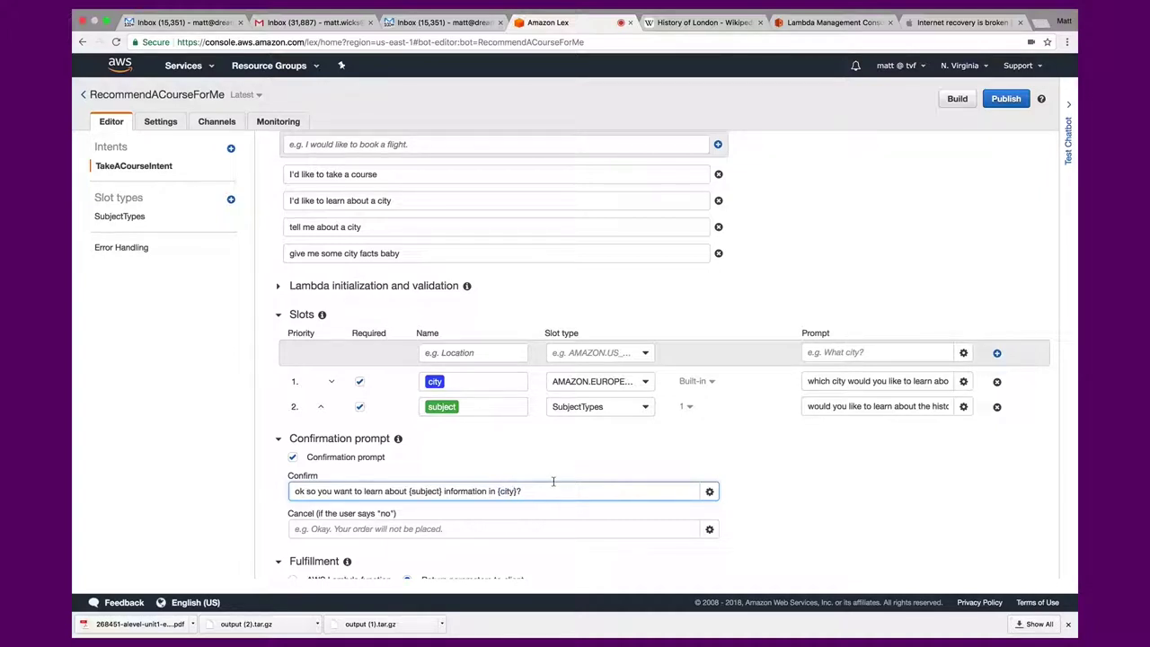
pyautogui.doubleClick(474, 493)
pyautogui.write('the')
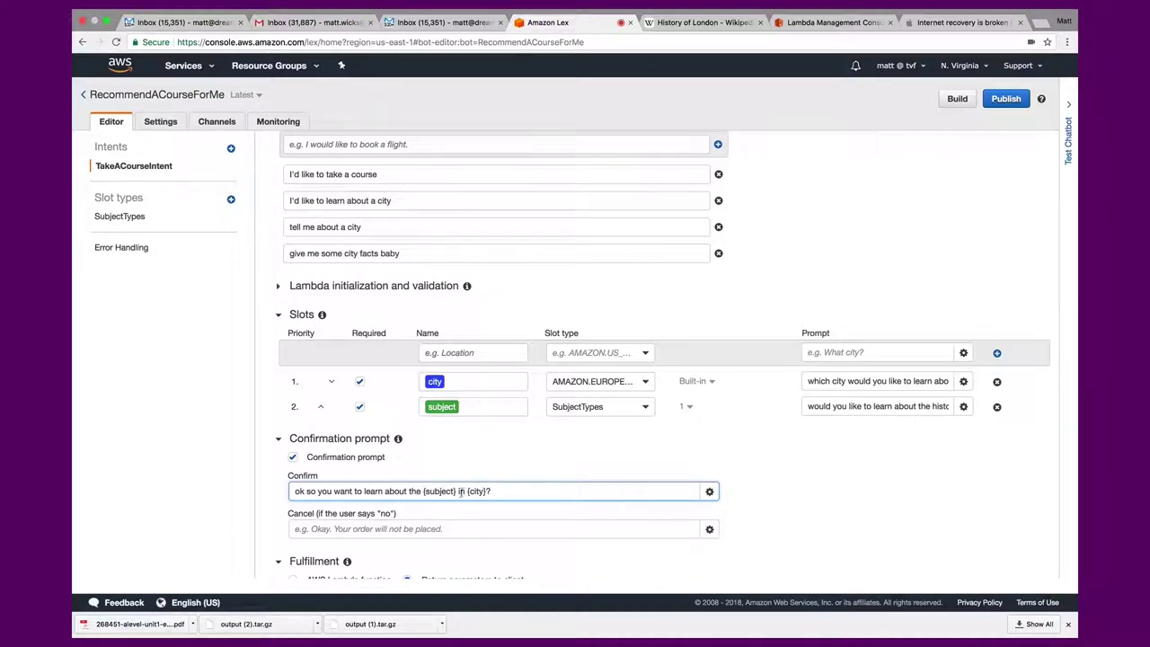
pyautogui.doubleClick(460, 491)
pyautogui.write('of')
pyautogui.click(522, 470)
# - Set the cancel message to "thanks anyway!" and save the intent
pyautogui.click(427, 529)
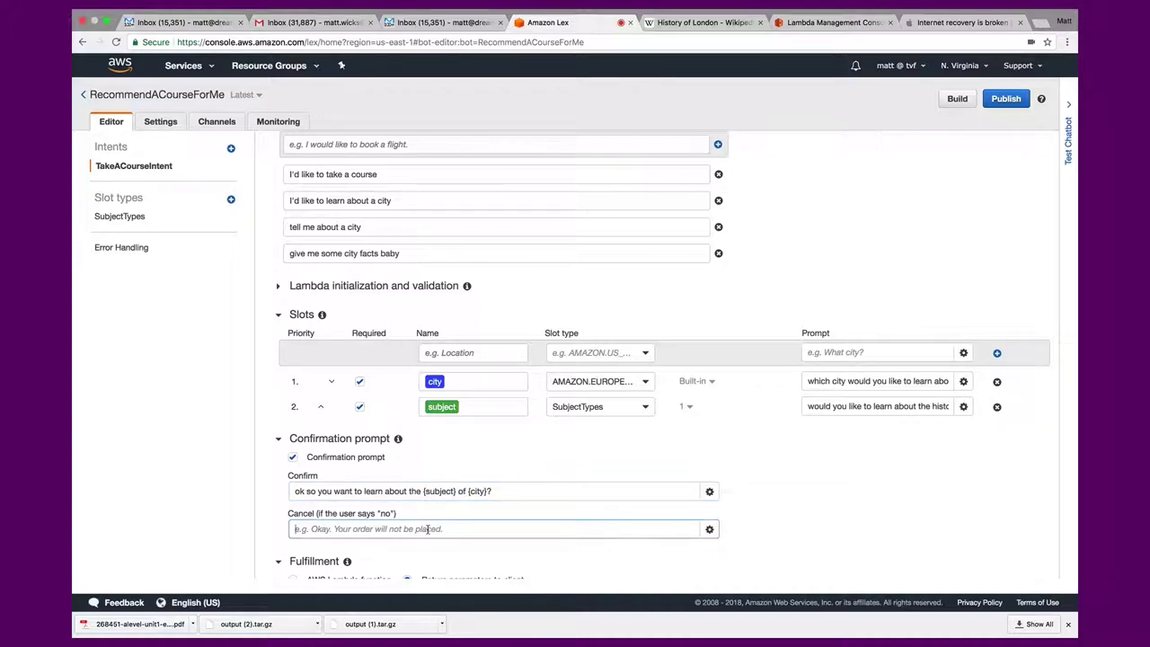
pyautogui.write('thanks')
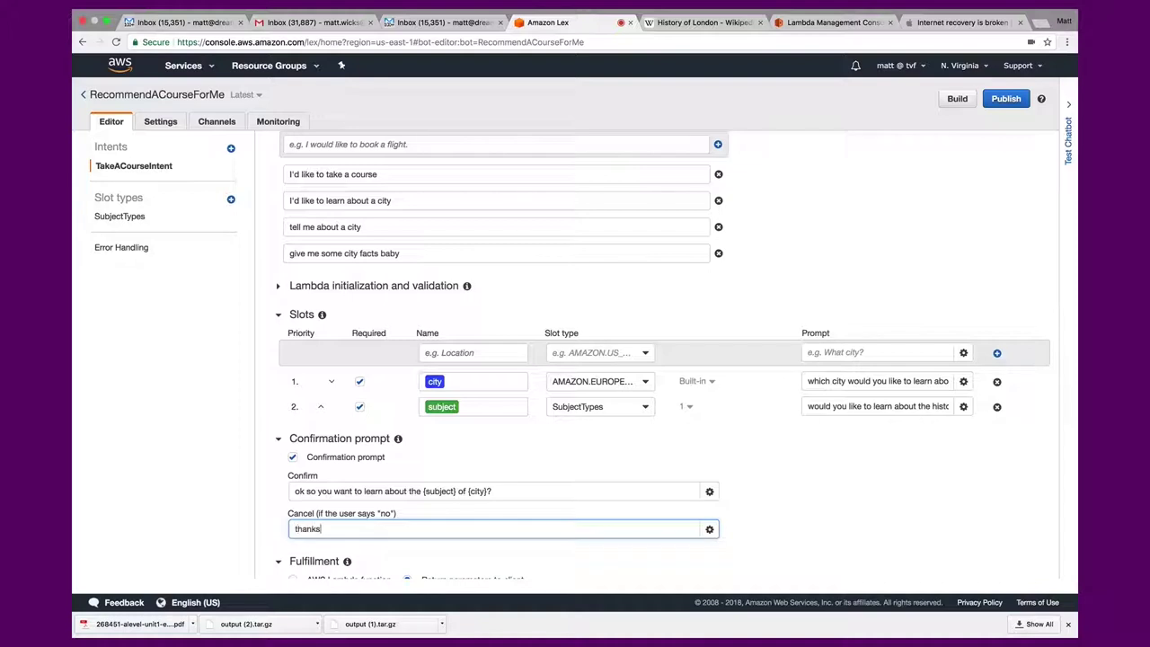
pyautogui.write(' anyway!')
pyautogui.scroll(-2, 829, 570)
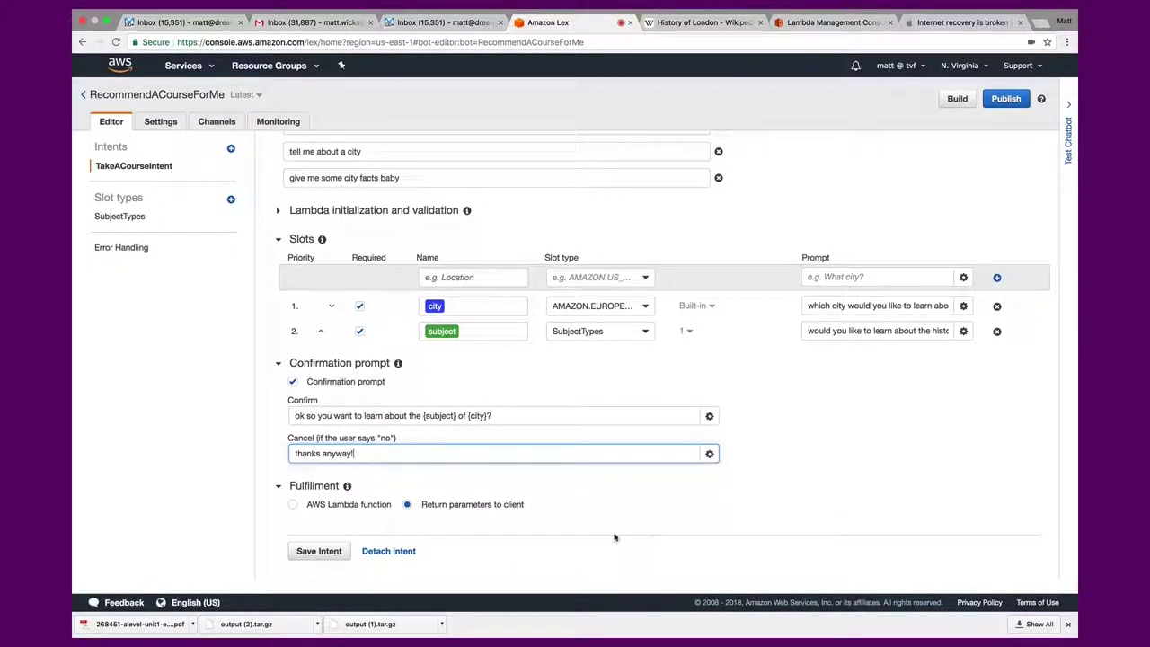
pyautogui.click(321, 550)
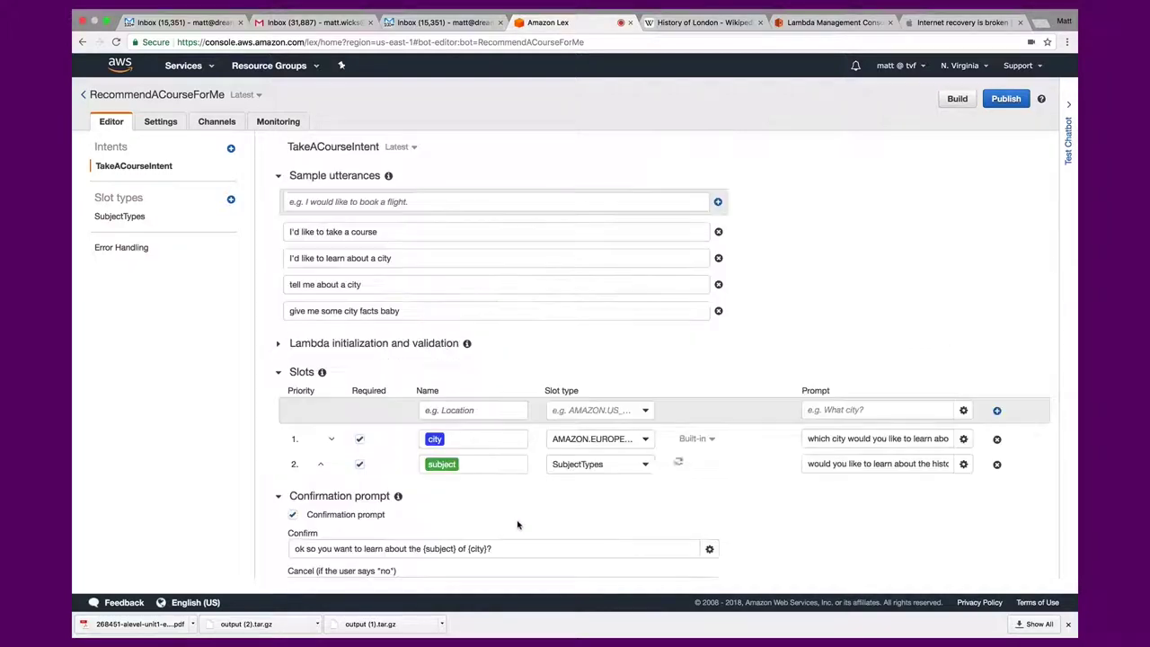
# - Set the intent's fulfillment to the AWS Lambda function LT2018LexTest and grant Lex permission to invoke it
pyautogui.scroll(-3, 512, 526)
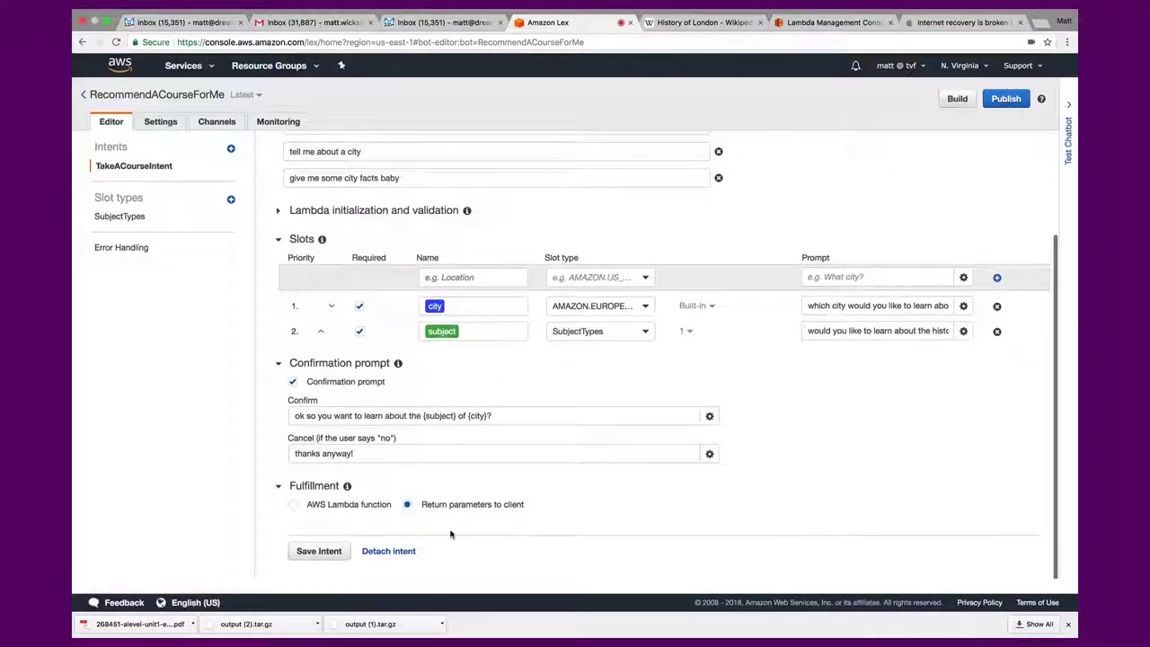
pyautogui.click(293, 504)
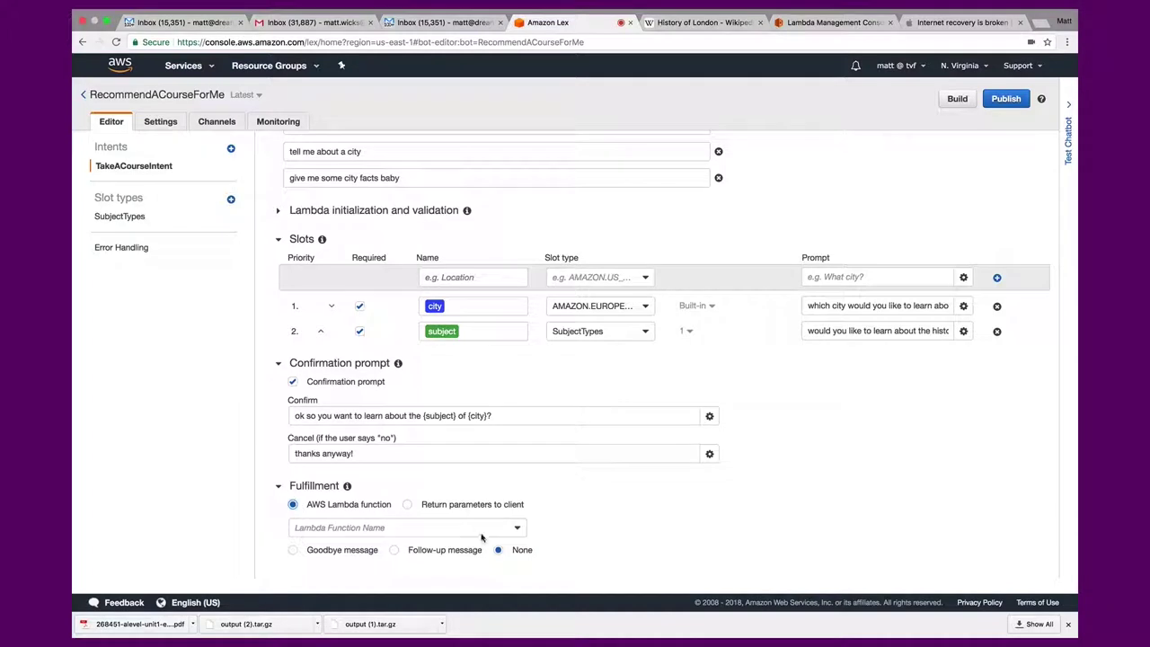
pyautogui.click(498, 530)
pyautogui.scroll(-1, 482, 543)
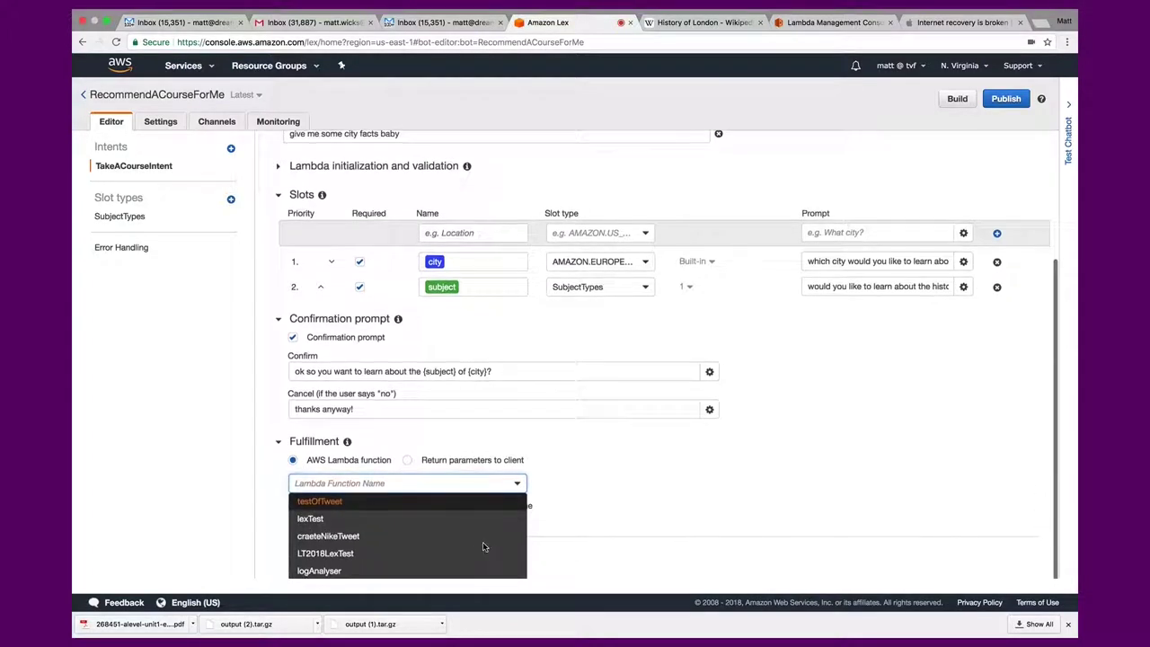
pyautogui.click(422, 553)
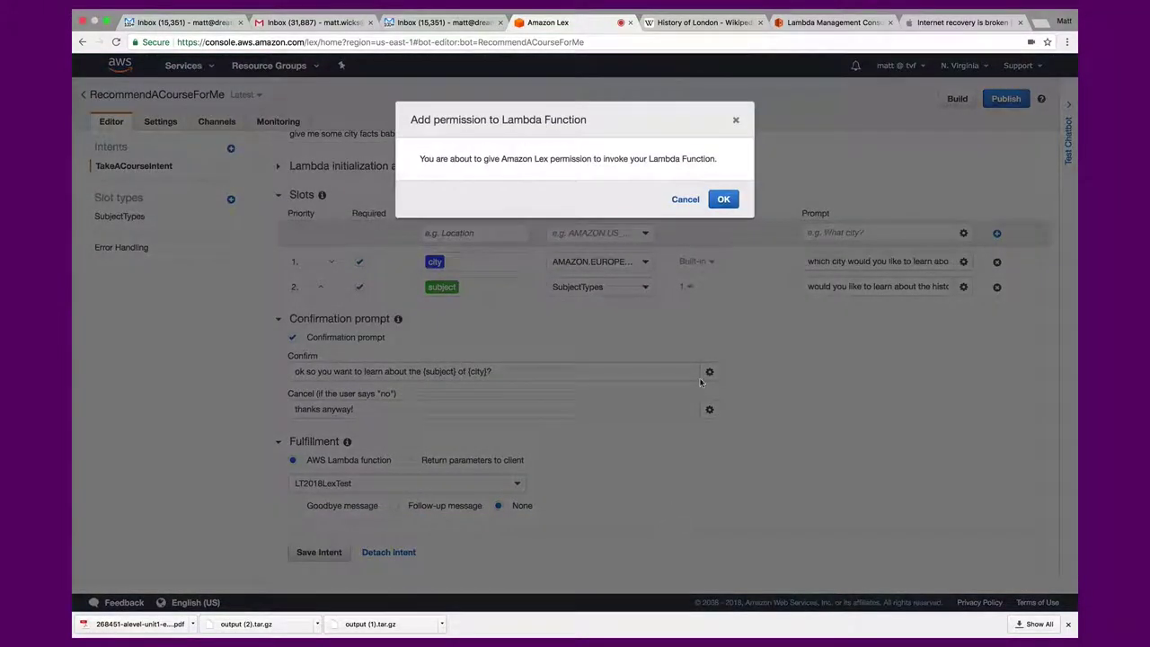
pyautogui.click(724, 199)
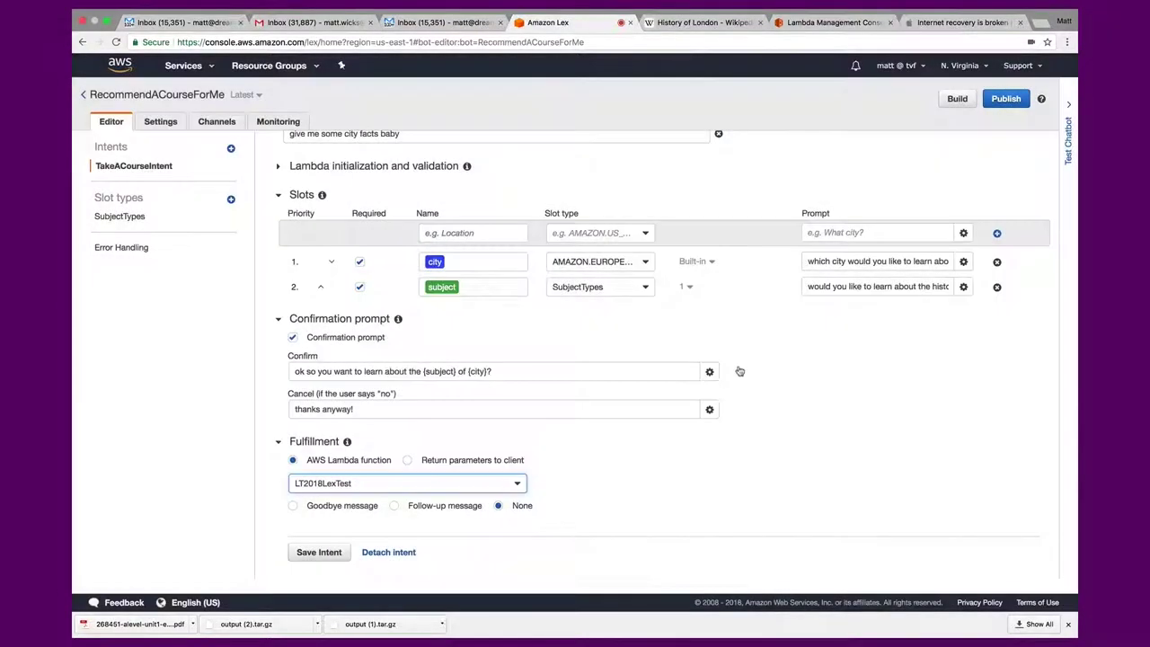
# - Save the intent and build the RecommendACourseForMe bot
pyautogui.scroll(-1, 736, 373)
pyautogui.click(305, 551)
pyautogui.scroll(-5, 642, 546)
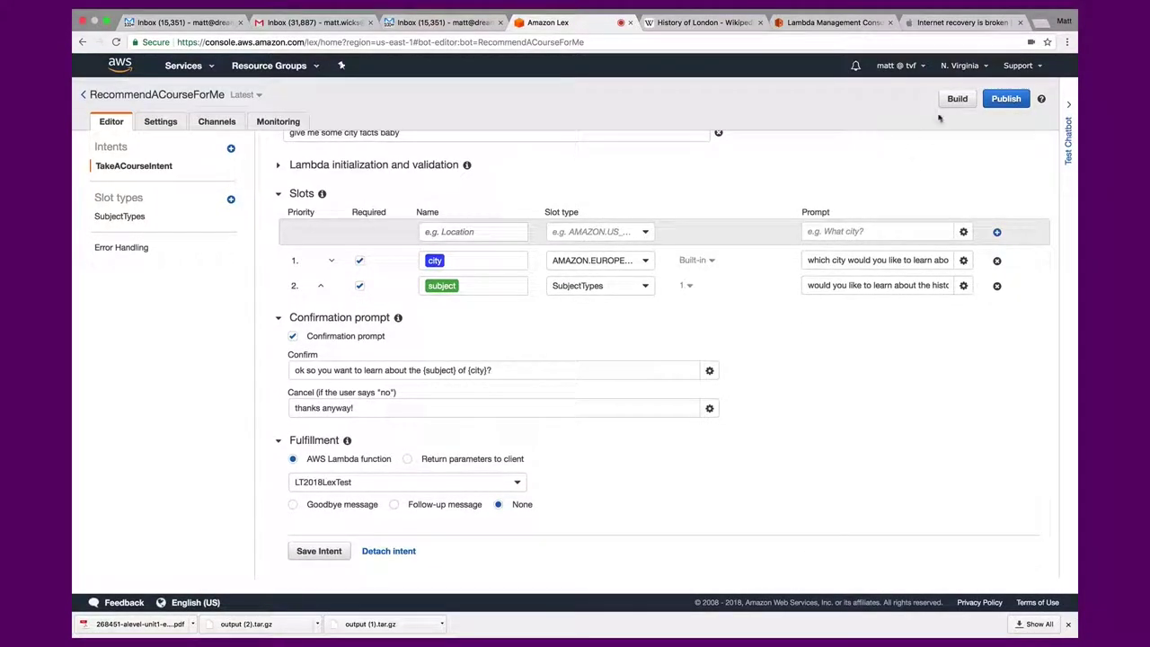
pyautogui.click(954, 101)
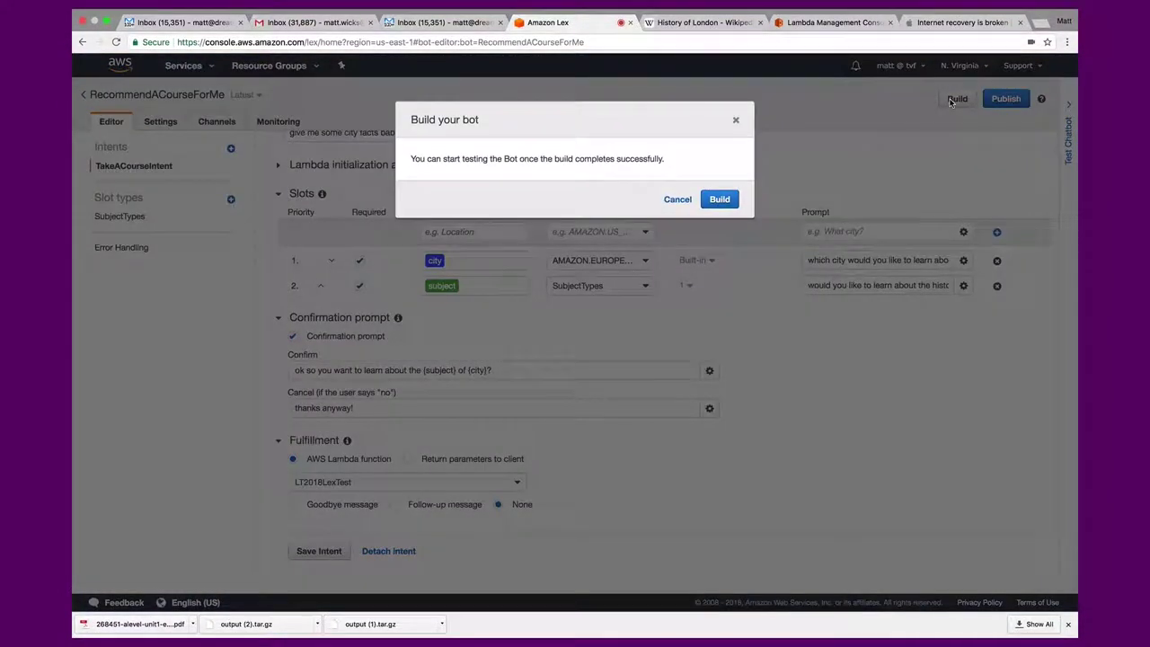
pyautogui.click(723, 199)
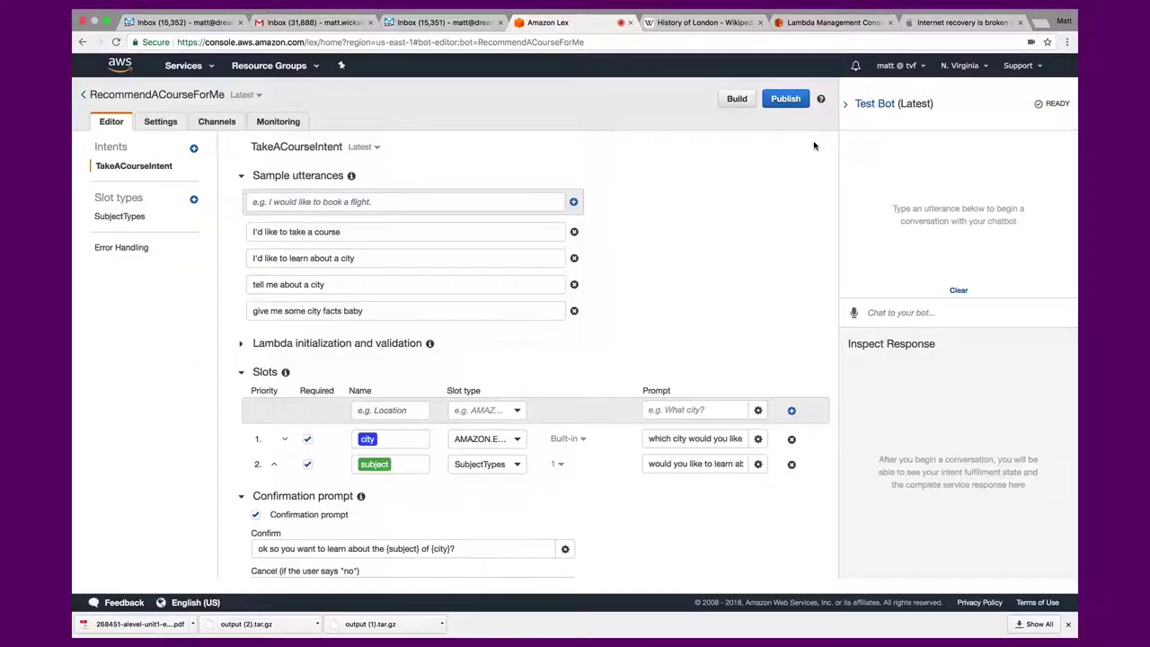
# - Publish the bot under the new alias "CourseRecoimmnder"
pyautogui.click(787, 99)
pyautogui.click(593, 186)
pyautogui.write('al')
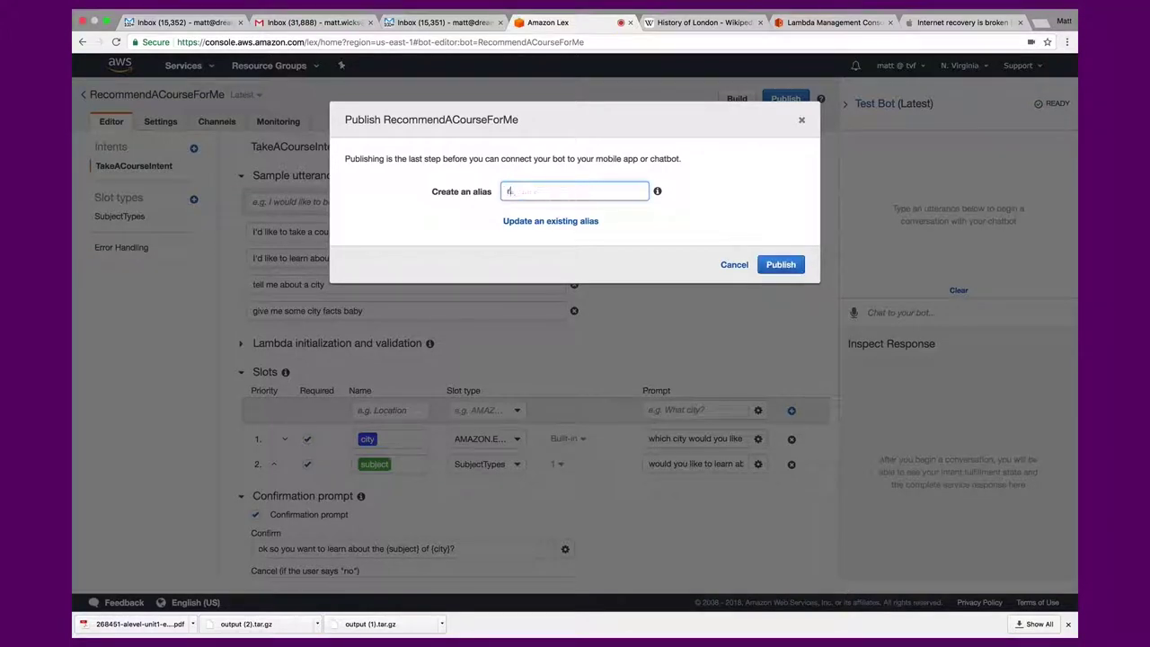
pyautogui.press('BackSpace')
pyautogui.press('BackSpace')
pyautogui.write('CourseRecoimmnder')
pyautogui.click(778, 264)
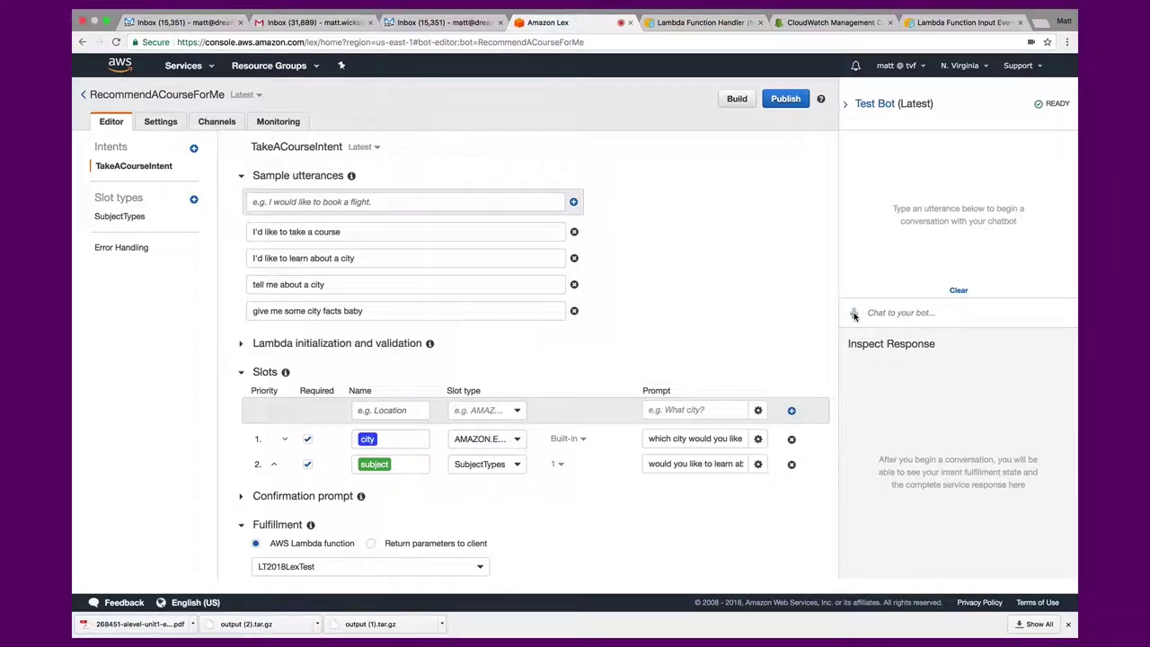
# - Test the bot by voice, choosing london and history, confirming with "yes" and closing with "ok thank you"
pyautogui.click(853, 313)
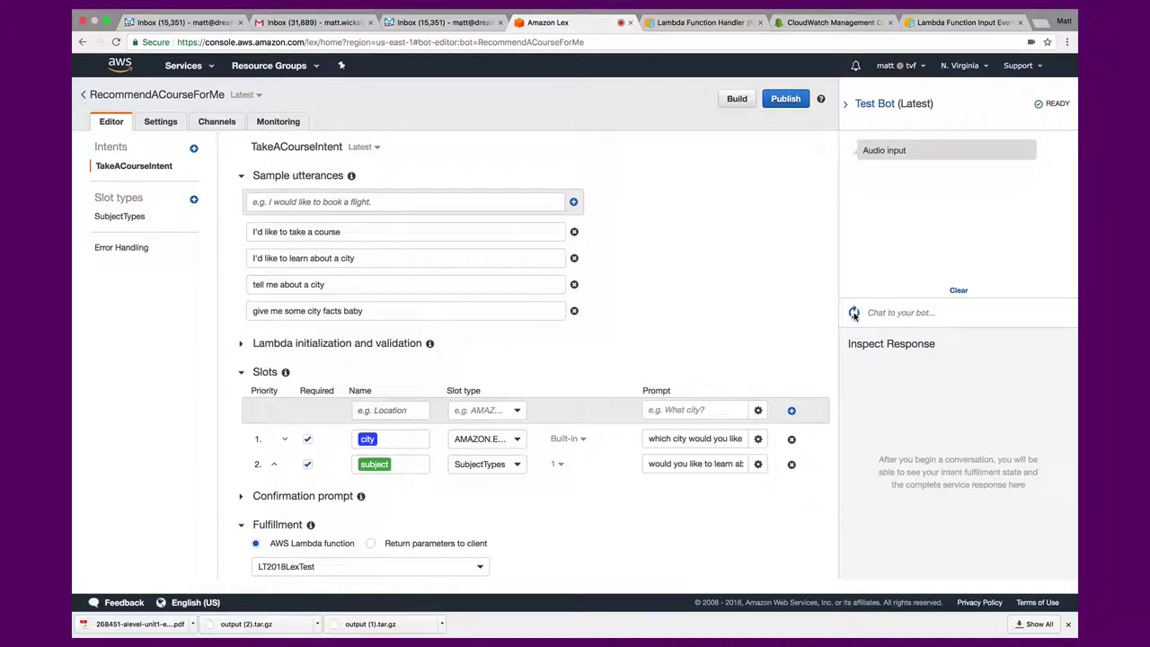
pyautogui.click(853, 312)
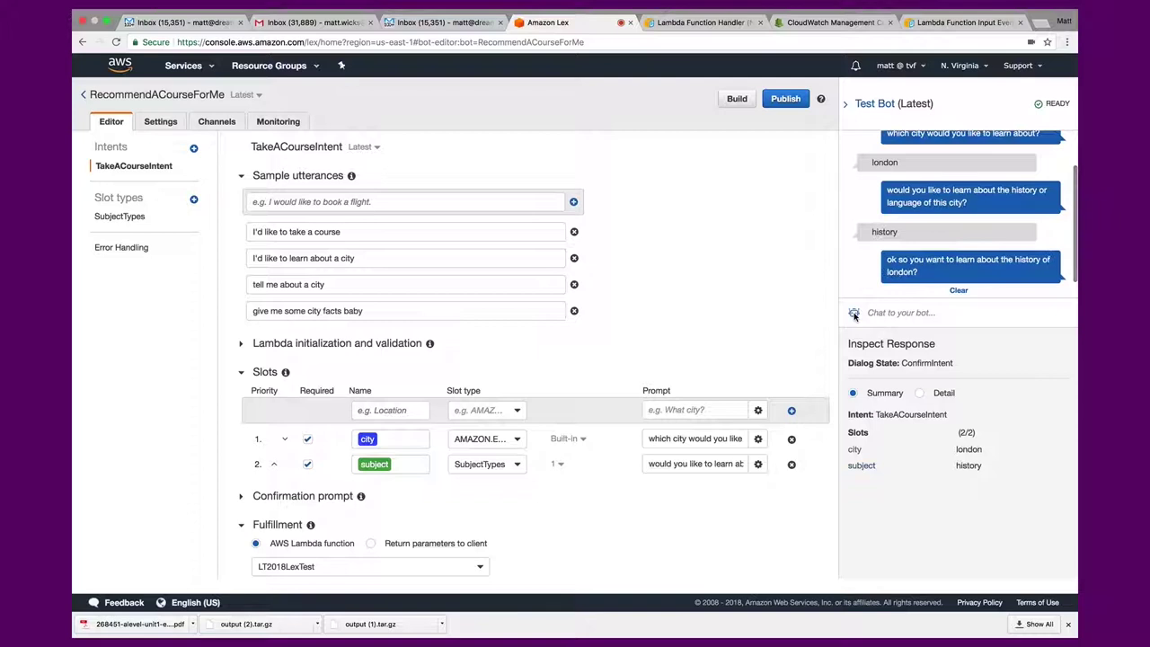
pyautogui.click(854, 313)
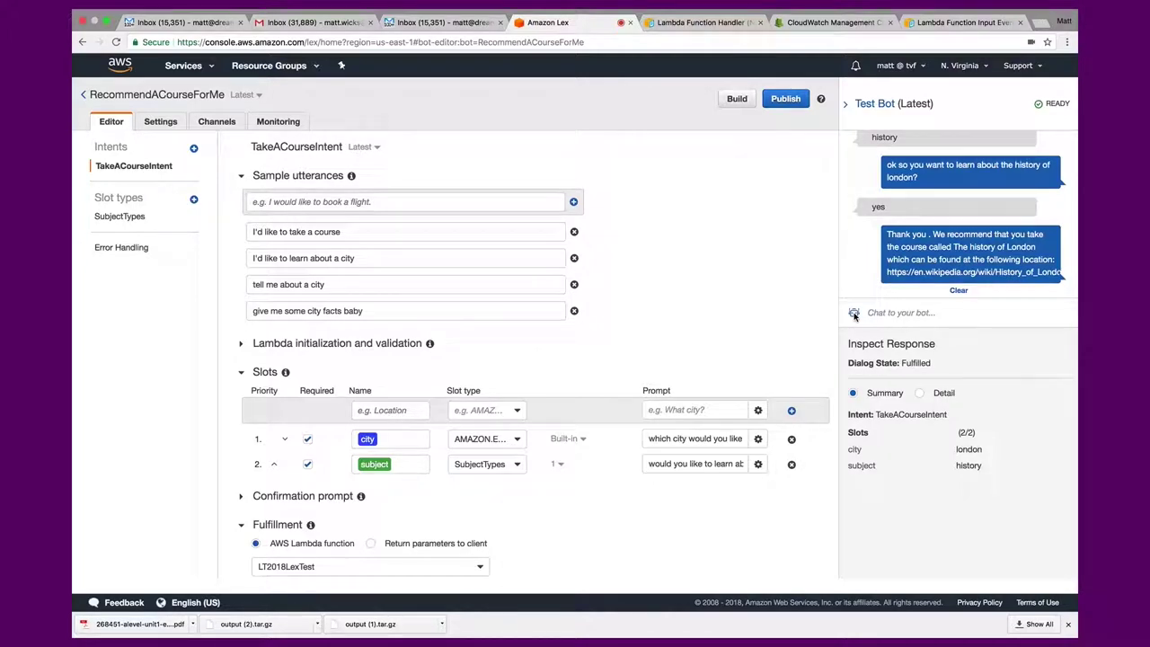
pyautogui.click(854, 314)
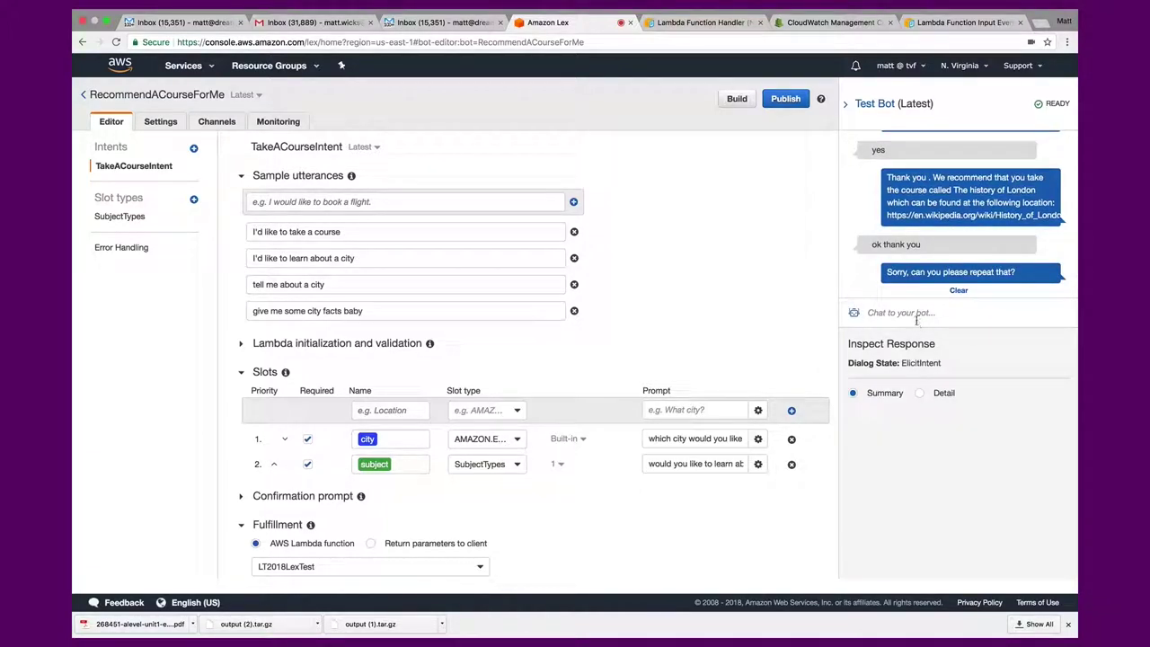
# - Test the bot by voice with "give me some city facts baby", answering lisbon and language and confirming with "yes i do"
pyautogui.click(854, 314)
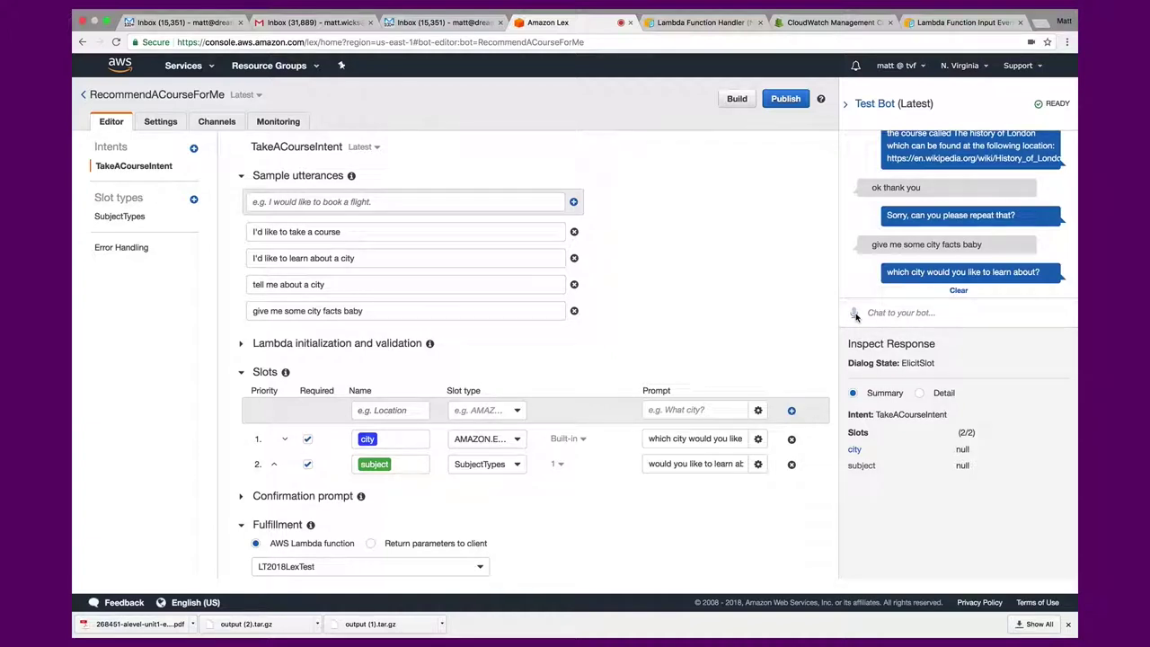
pyautogui.click(854, 314)
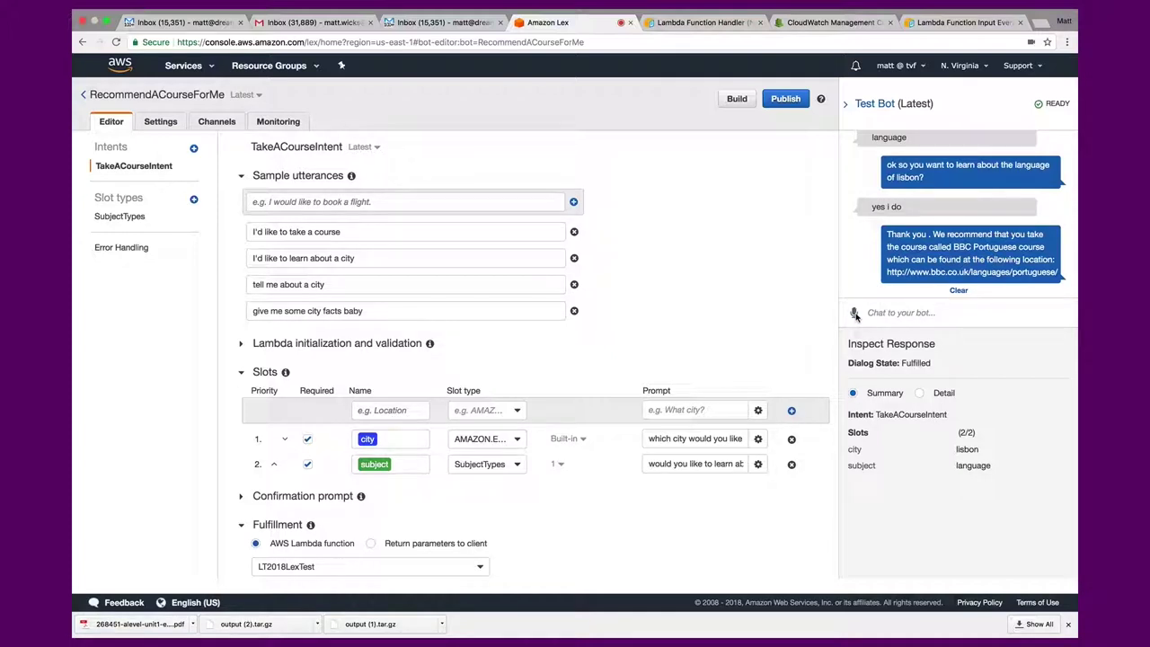
pyautogui.click(645, 16)
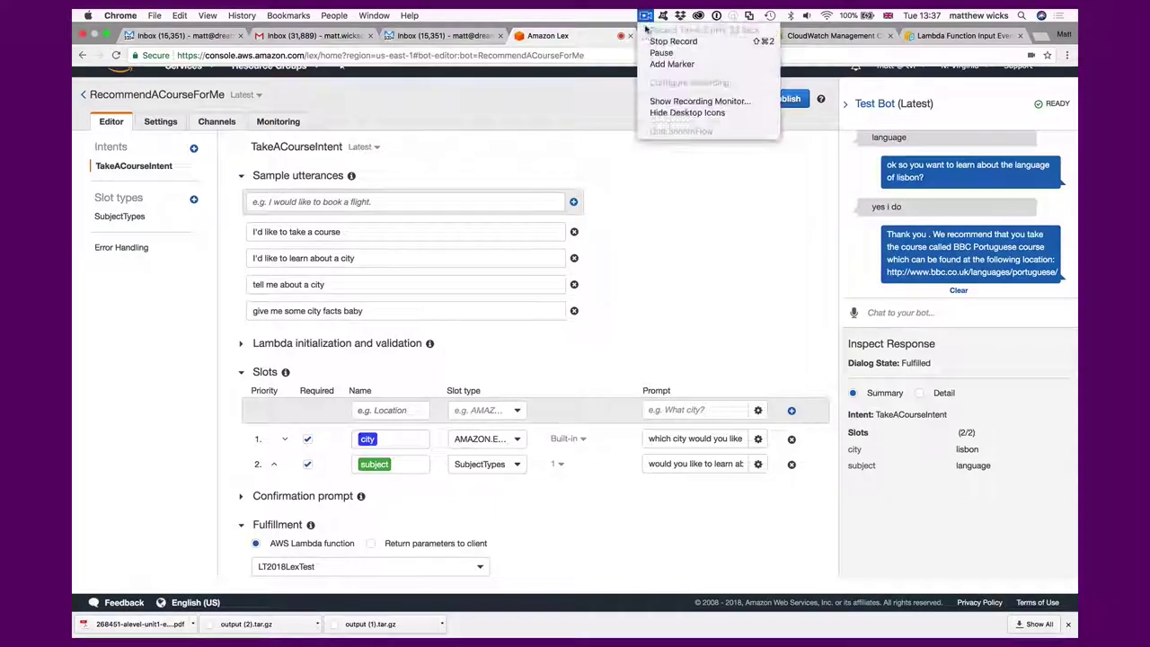